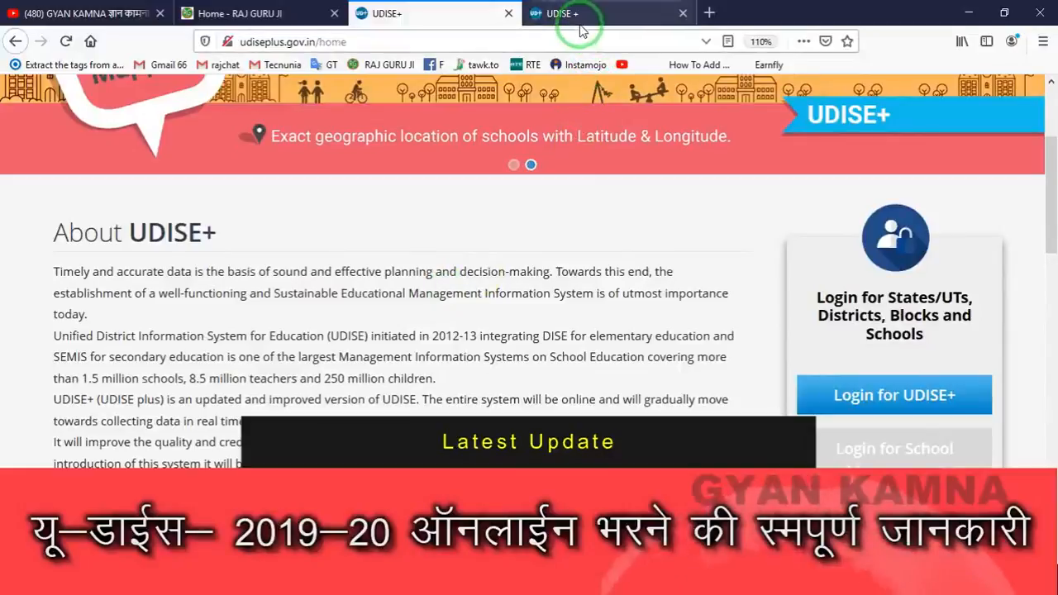
Search the web for "udise pluse" in a new browser tab and look over the UDISE Plus results.
click(578, 17)
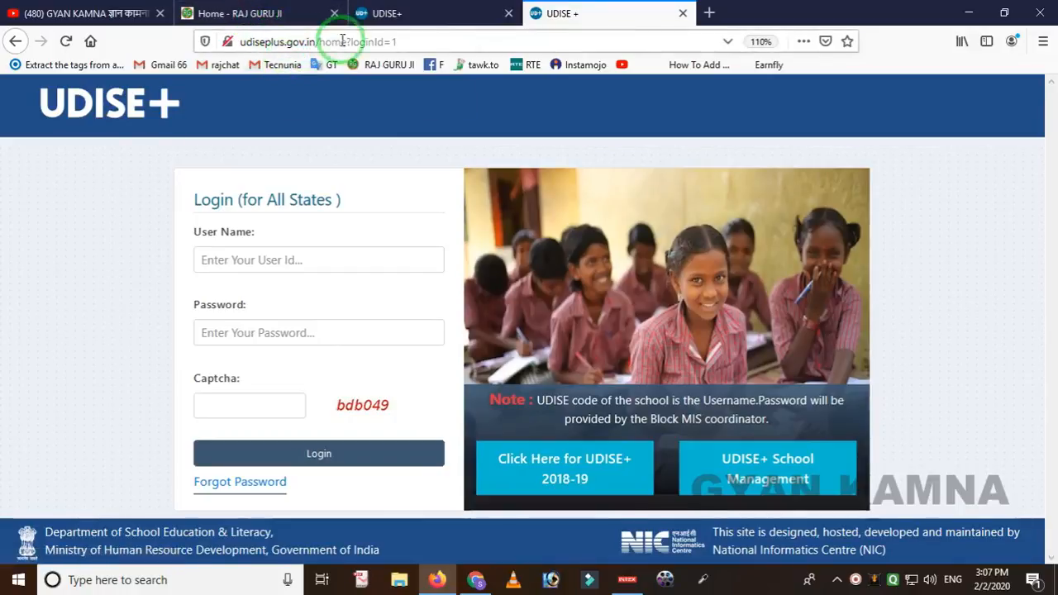
click(710, 14)
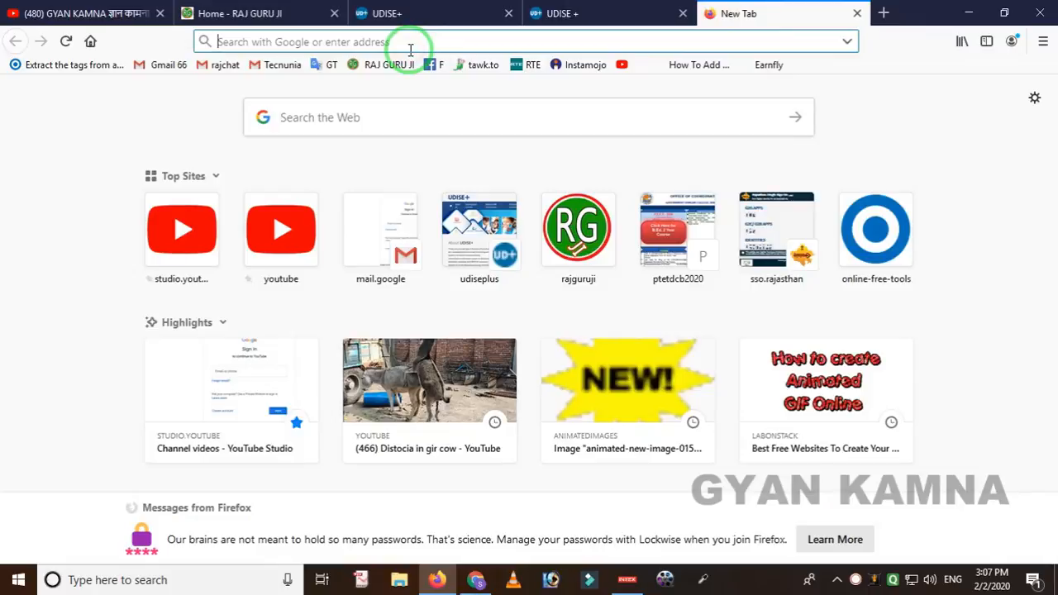
text(udise)
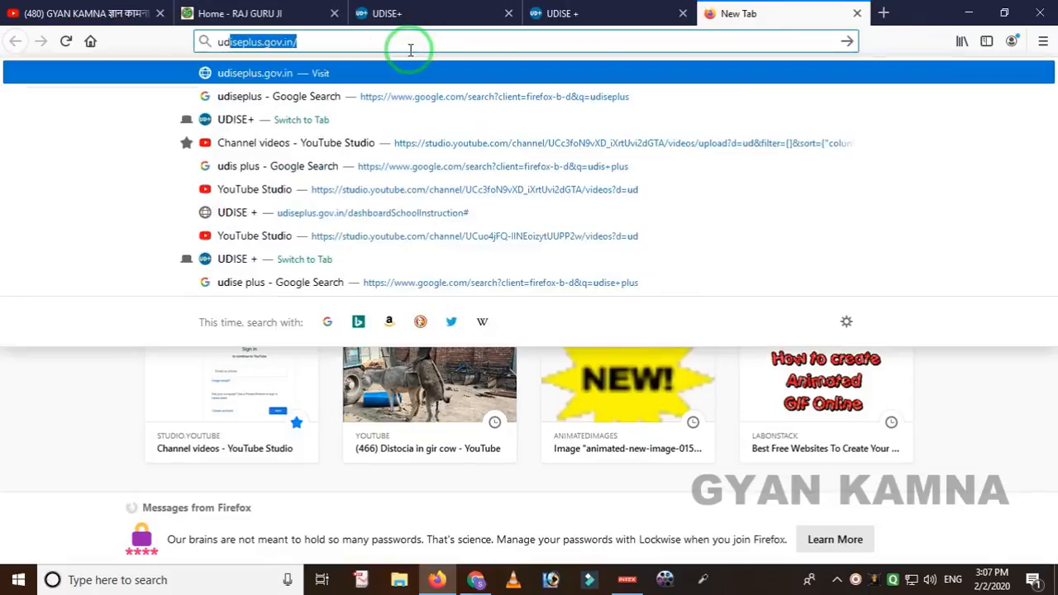
text( pluse)
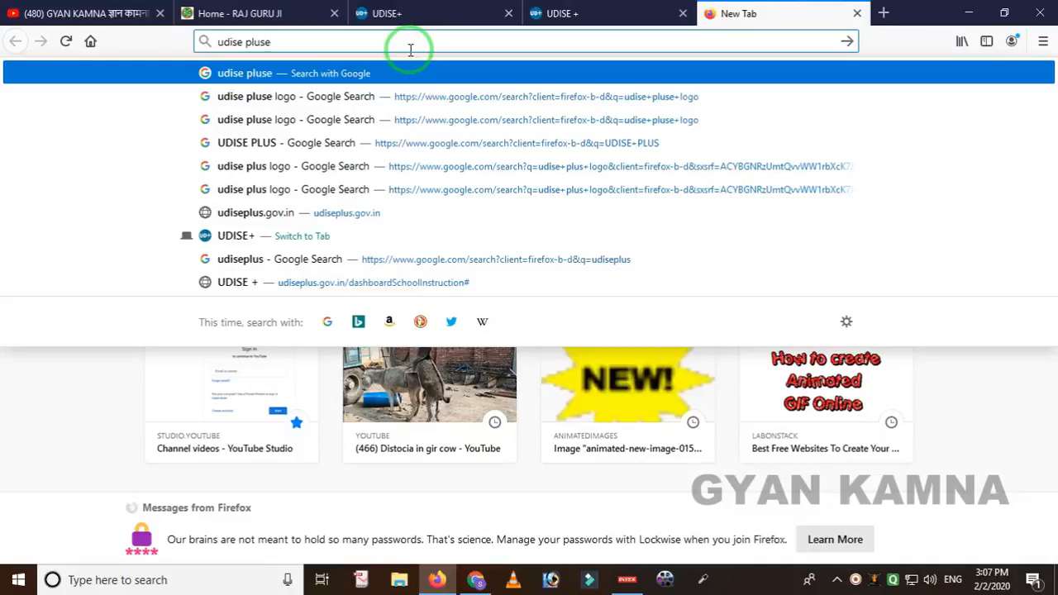
key(Return)
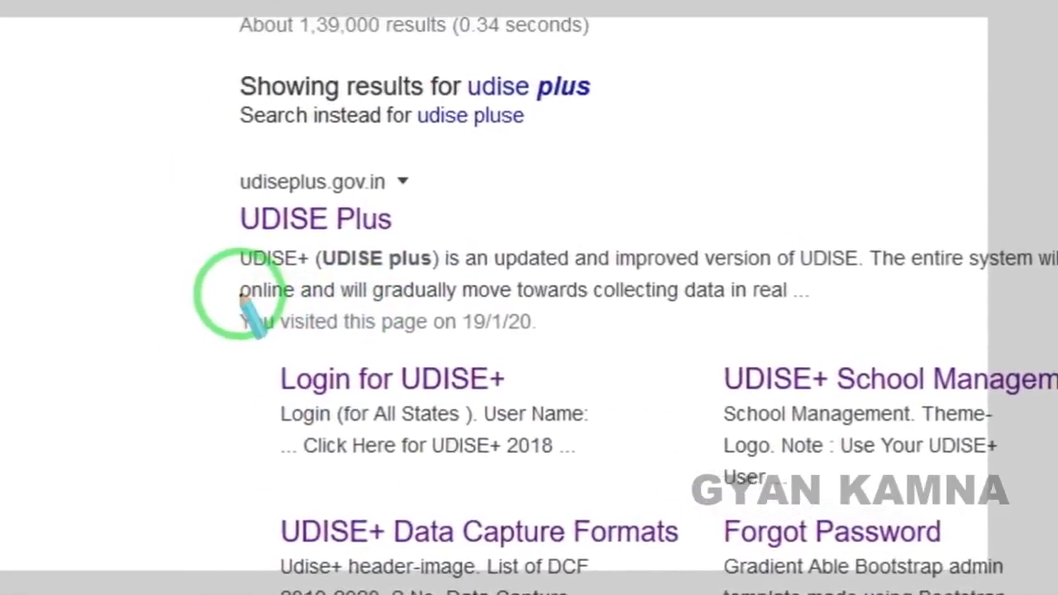
mouse_move(187, 233)
mouse_down()
mouse_move(284, 329)
mouse_move(490, 326)
mouse_up()
mouse_move(255, 331)
mouse_down()
mouse_move(337, 431)
mouse_move(561, 433)
mouse_up()
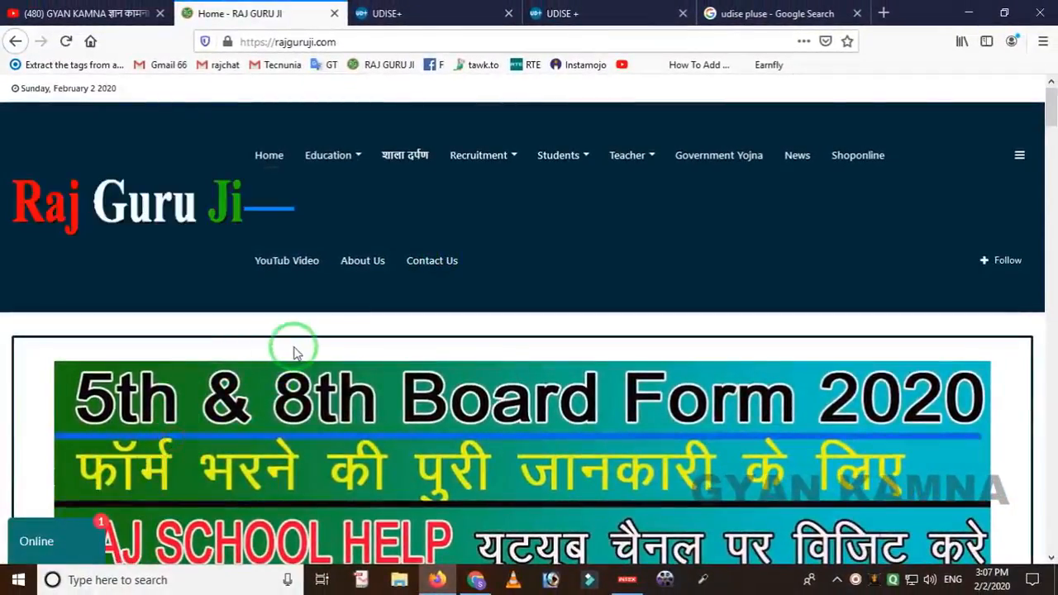
Look through the Raj Guru Ji home page for the U-DISE+ 2019-20 Login link.
scroll(321, 345, down, 10)
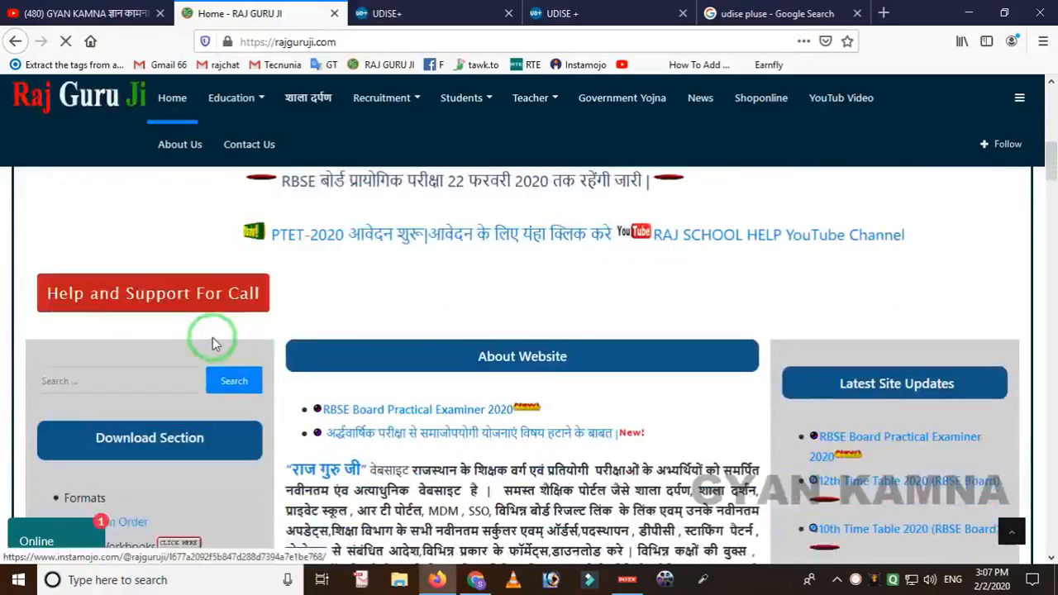
scroll(202, 343, down, 5)
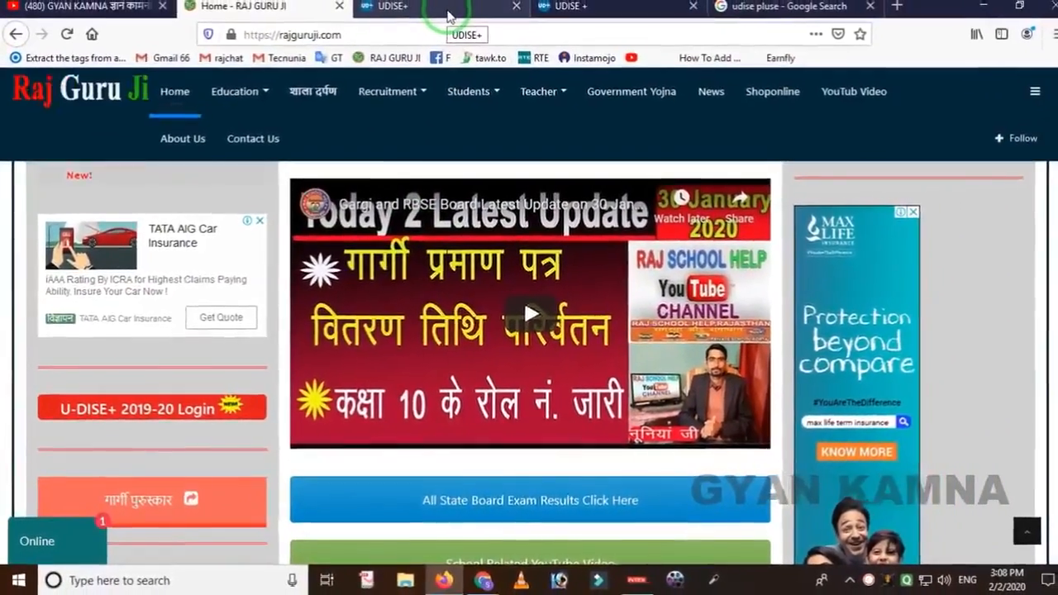
Go to the udiseplus.gov.in home page and open the UDISE+ login for states, districts, blocks and schools.
click(440, 15)
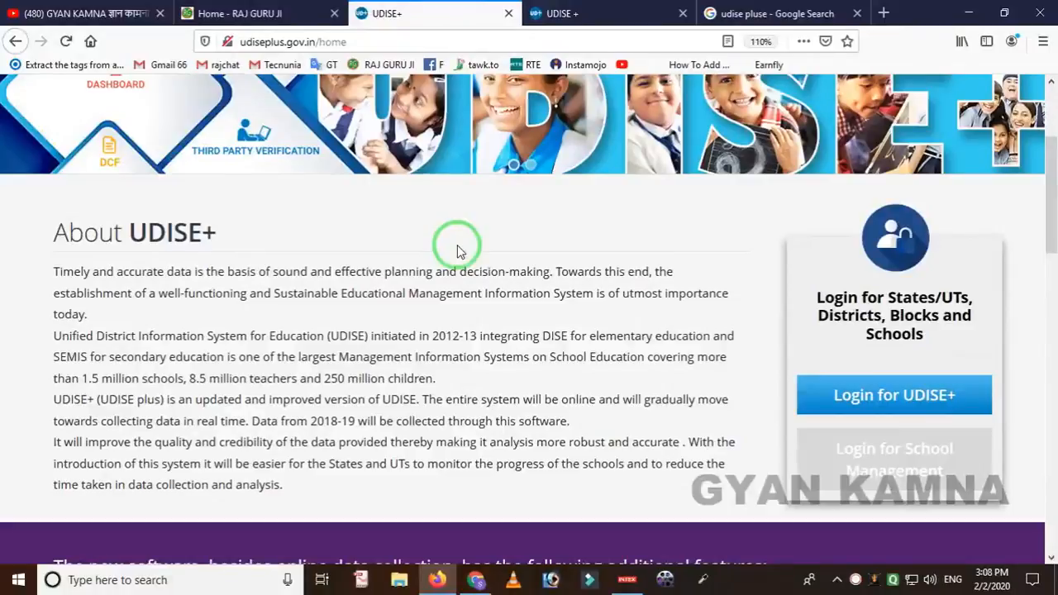
scroll(465, 256, up, 2)
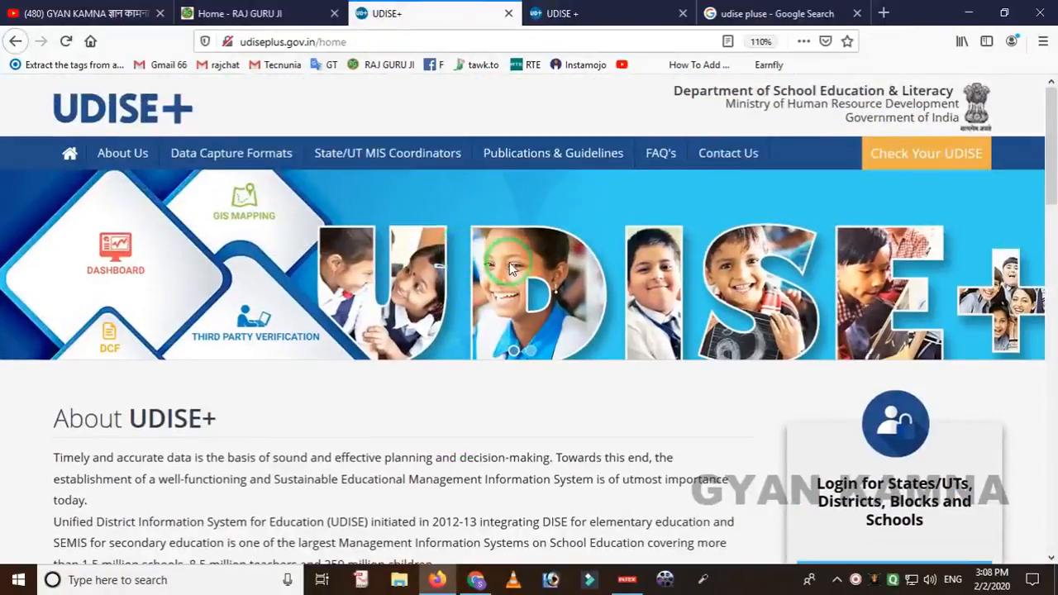
scroll(462, 248, down, 2)
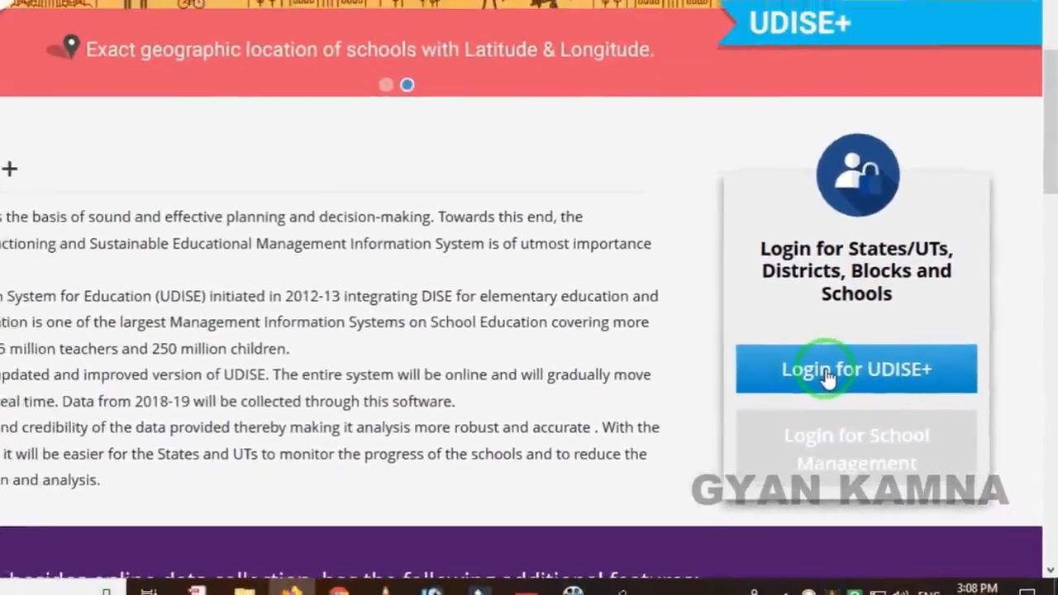
click(826, 374)
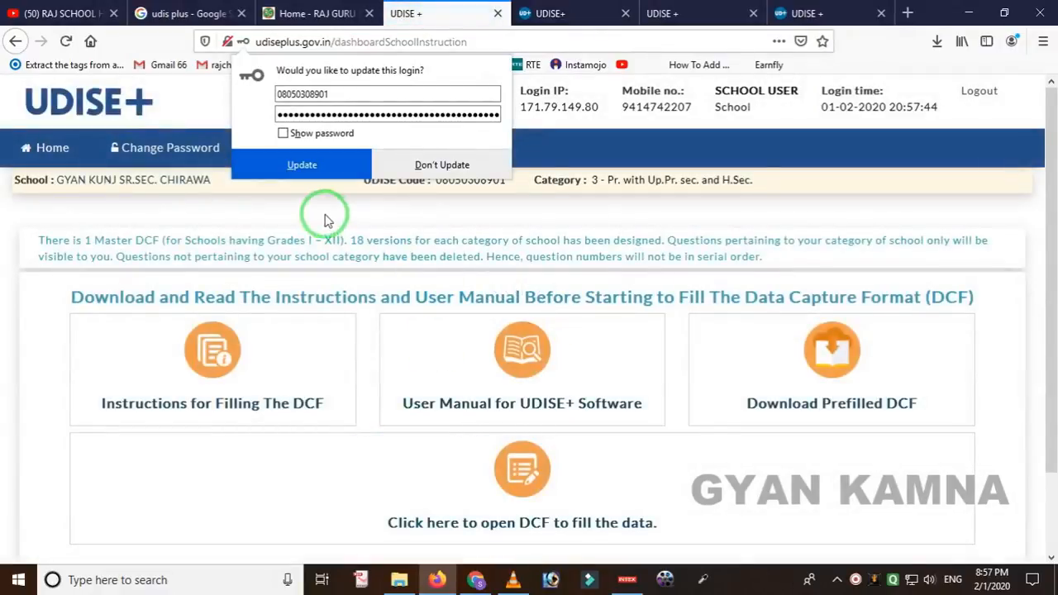
Dismiss the saved-login prompt and examine the dashboard's options for filling instructions, user manual, prefilled DCF download and DCF data entry.
click(318, 211)
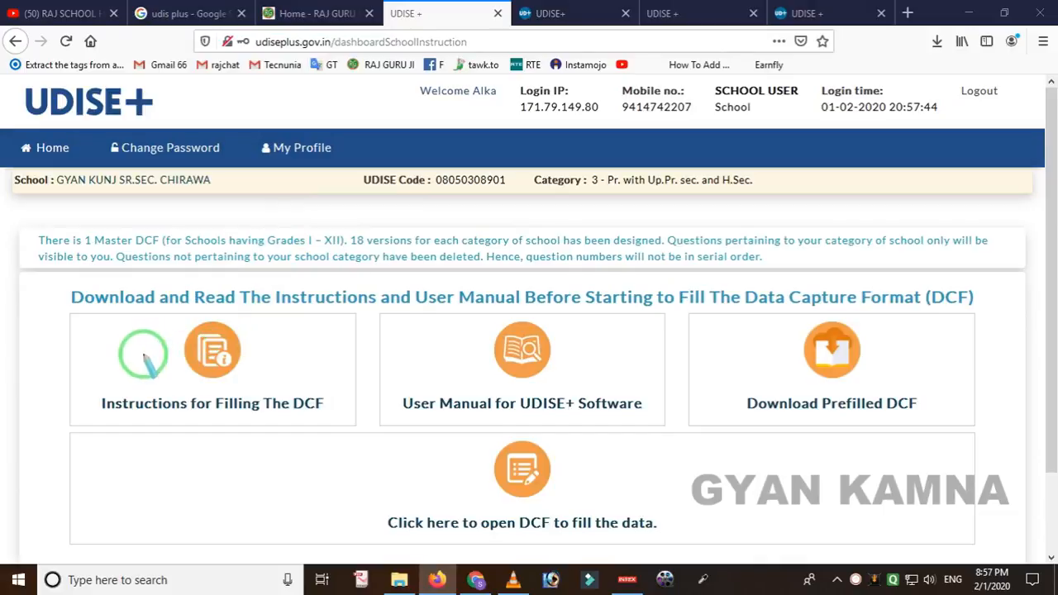
mouse_move(46, 316)
mouse_down()
mouse_move(309, 415)
mouse_move(344, 444)
mouse_up()
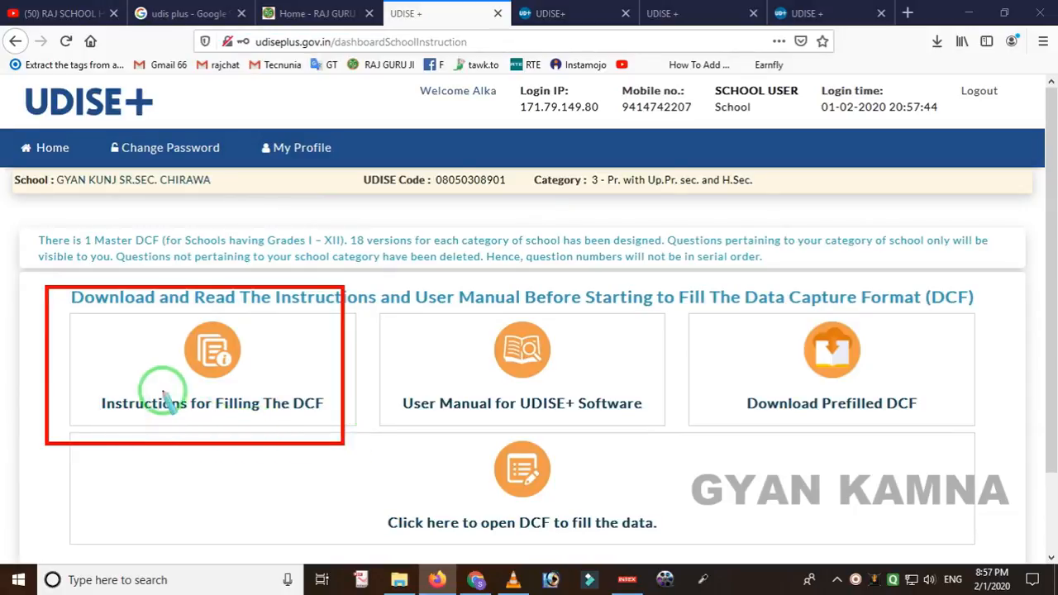
mouse_move(80, 310)
mouse_down()
mouse_move(216, 410)
mouse_move(307, 413)
mouse_up()
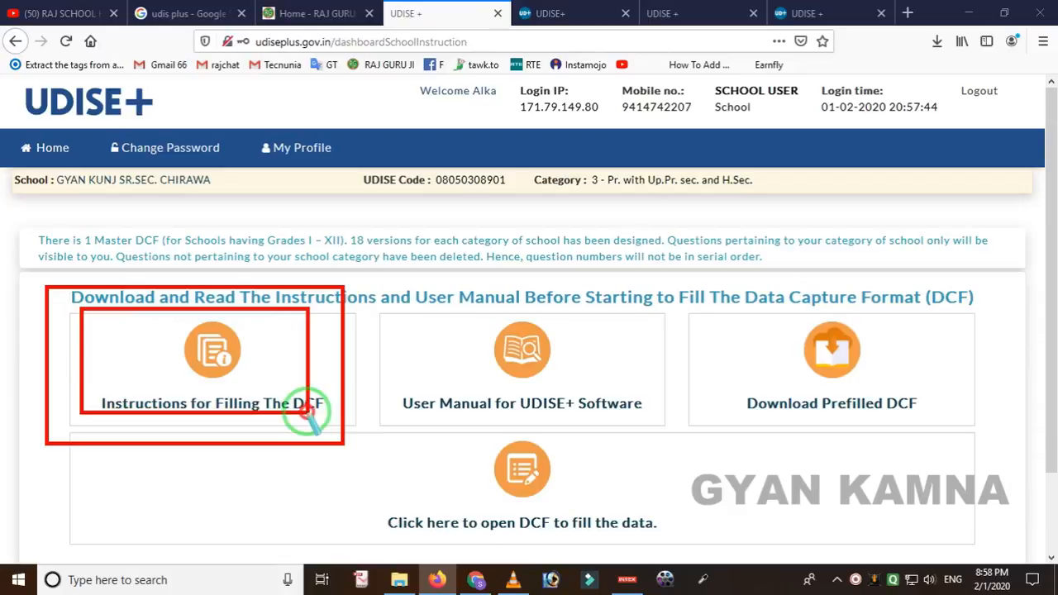
right_click(369, 376)
mouse_move(364, 290)
mouse_down()
mouse_move(394, 364)
mouse_move(645, 421)
mouse_move(667, 443)
mouse_up()
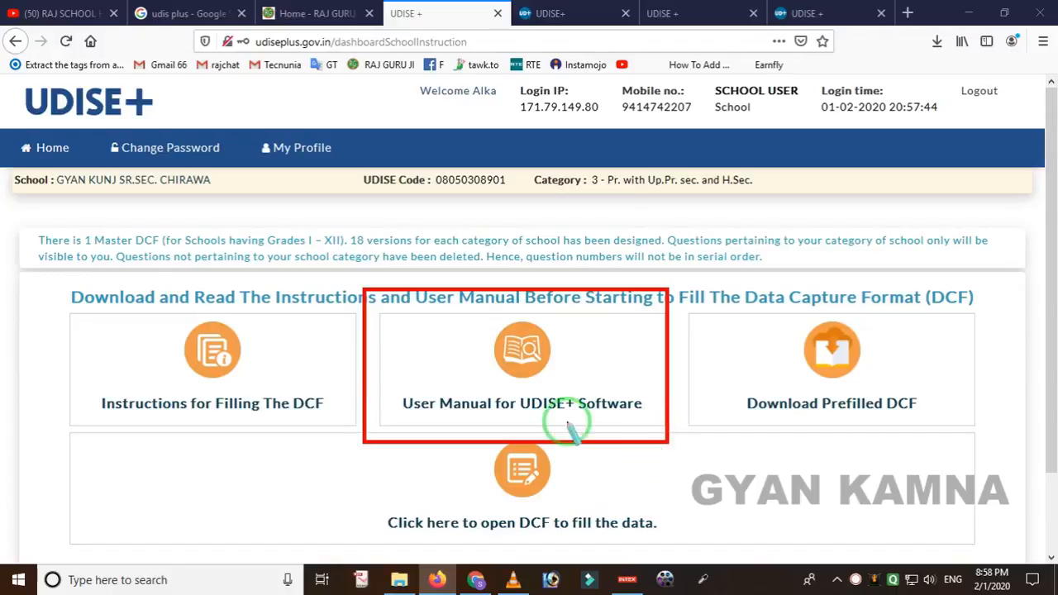
mouse_move(400, 308)
mouse_down()
mouse_move(554, 425)
mouse_move(591, 429)
mouse_up()
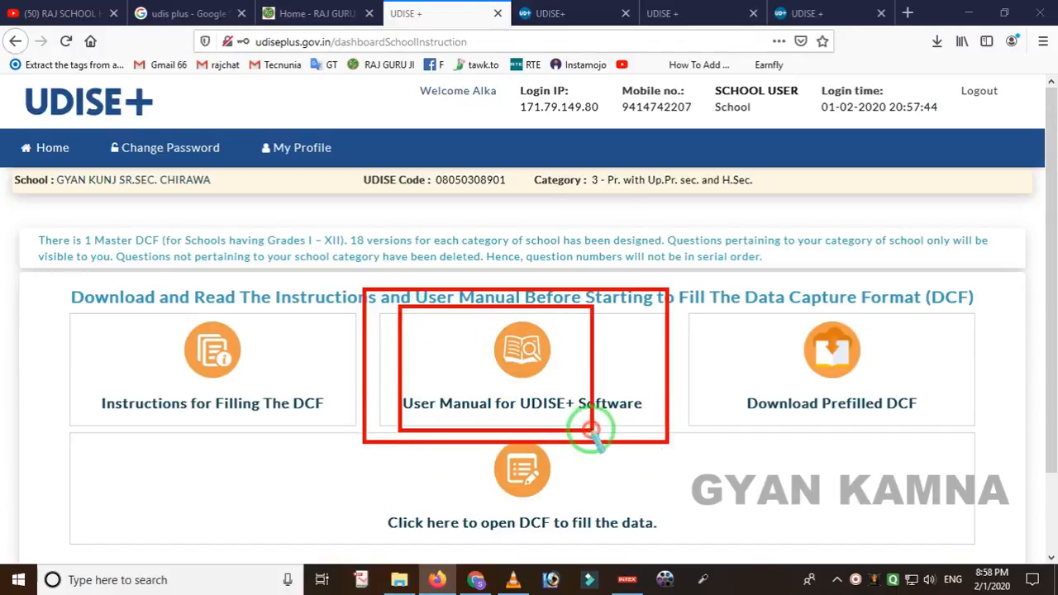
right_click(718, 432)
mouse_move(685, 288)
mouse_down()
mouse_move(887, 461)
mouse_move(956, 455)
mouse_up()
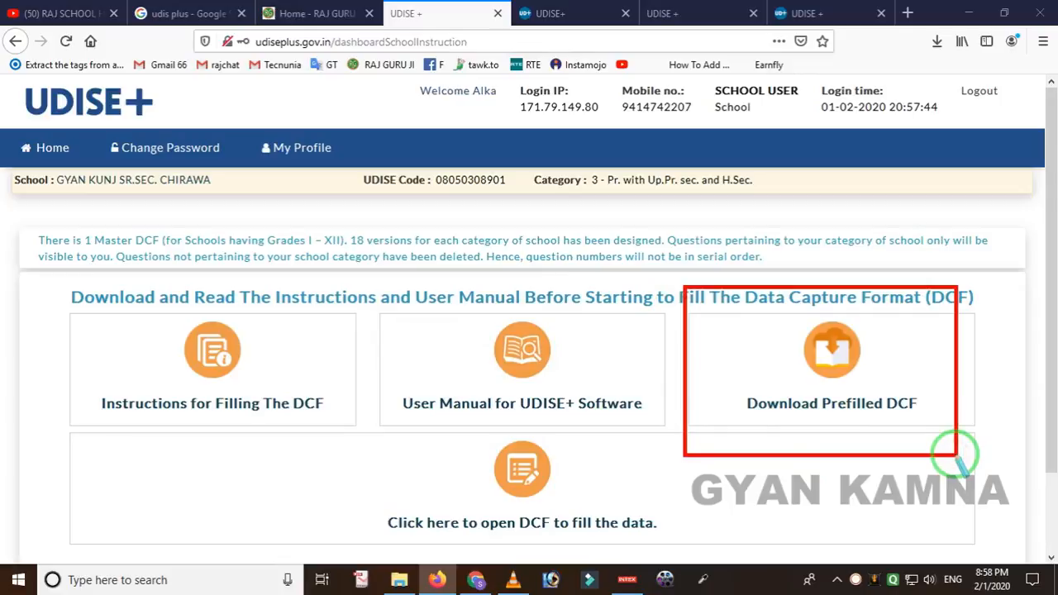
right_click(628, 488)
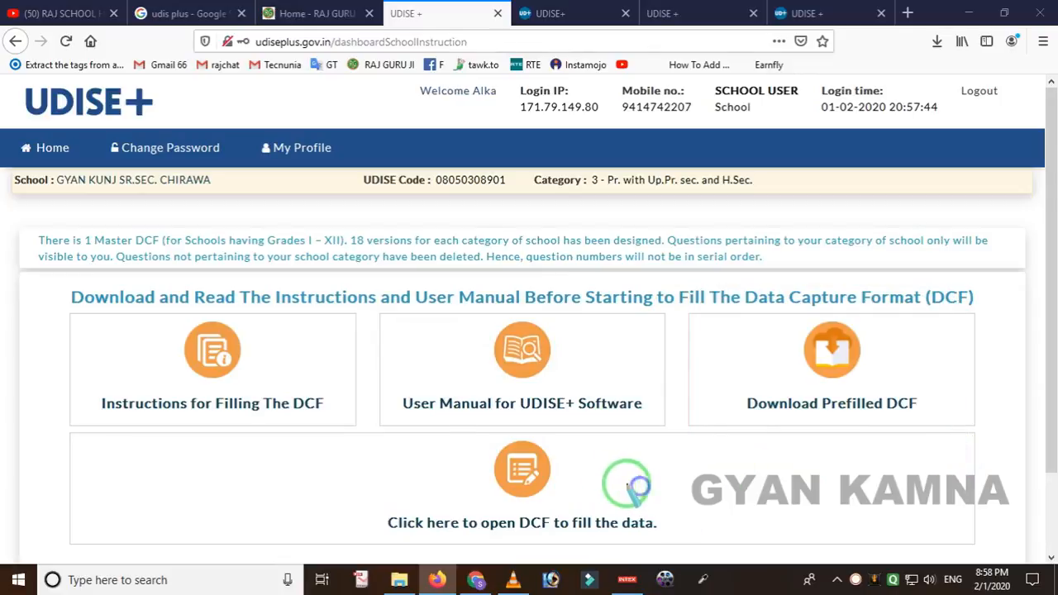
mouse_move(359, 434)
mouse_down()
mouse_move(514, 559)
mouse_move(652, 548)
mouse_up()
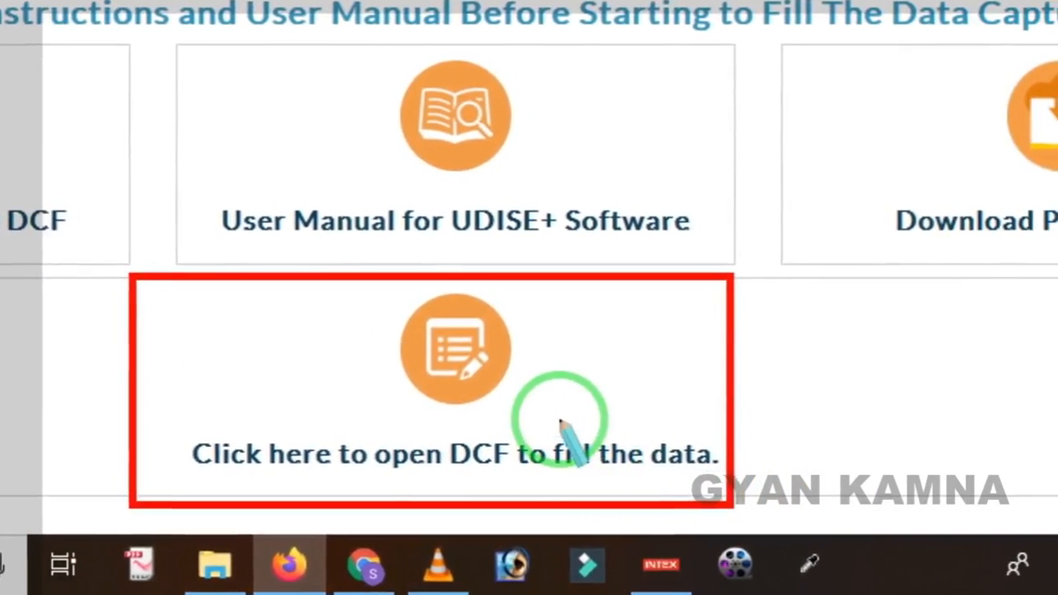
right_click(665, 438)
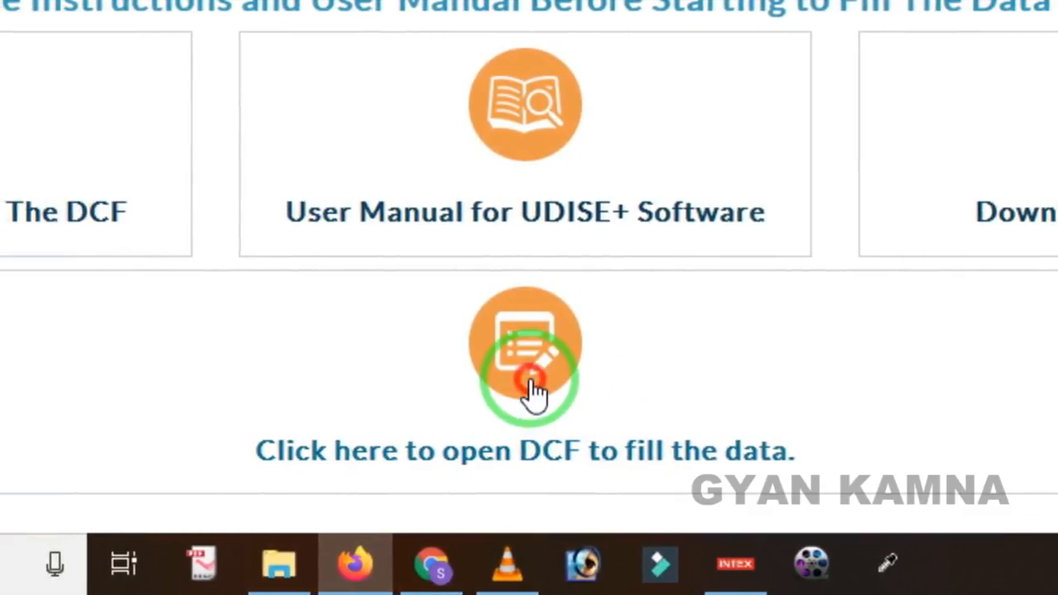
Open the DCF for data entry and acknowledge the notice about checking school details before submitting.
click(531, 386)
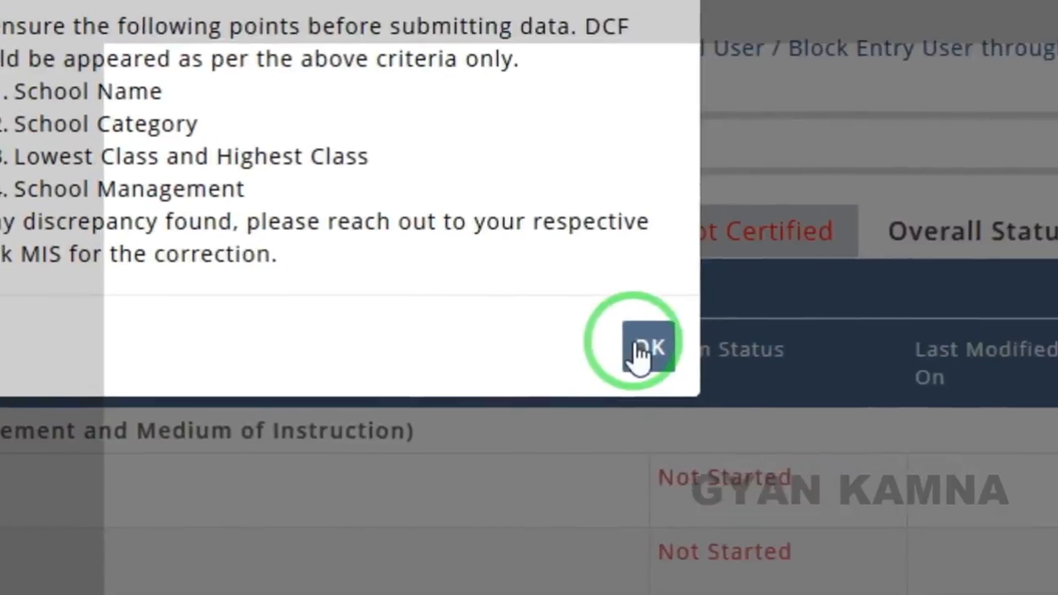
click(839, 413)
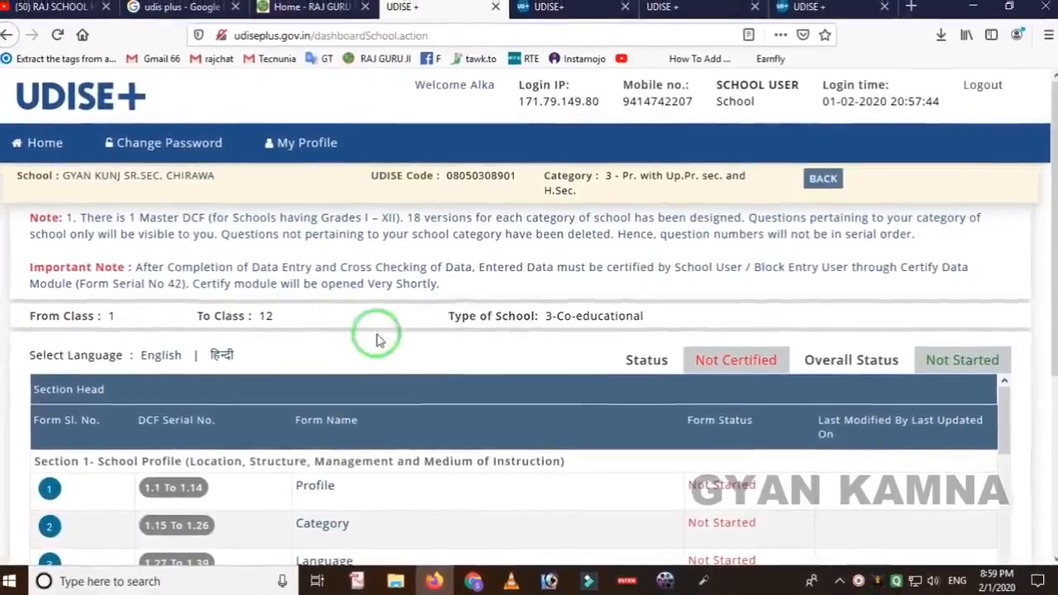
Examine the DCF form list's language choices, English and Hindi.
scroll(302, 330, down, 2)
scroll(310, 339, up, 2)
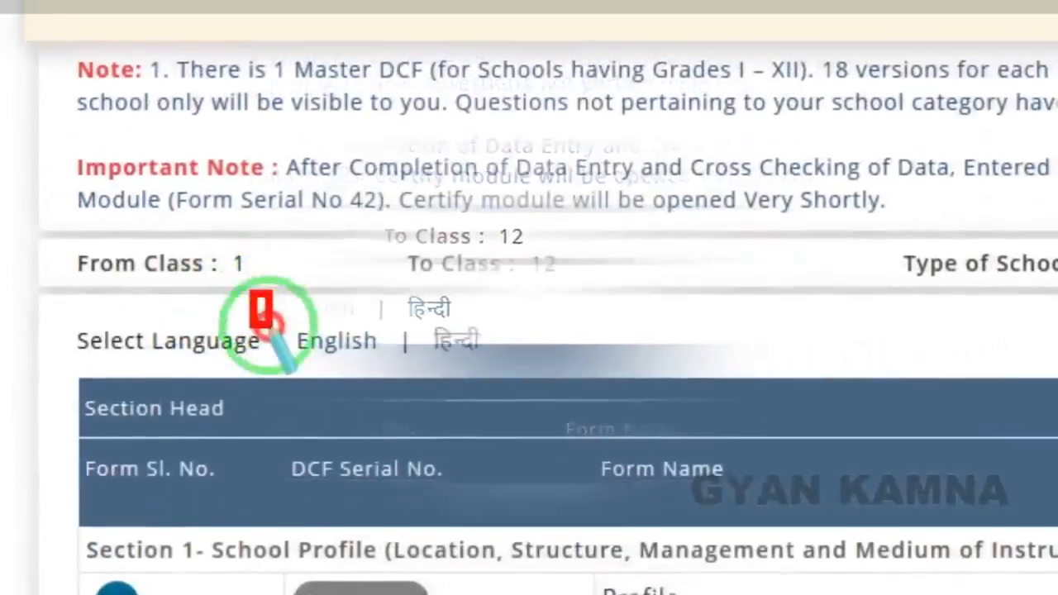
mouse_move(271, 325)
mouse_down()
mouse_move(484, 395)
mouse_move(527, 389)
mouse_up()
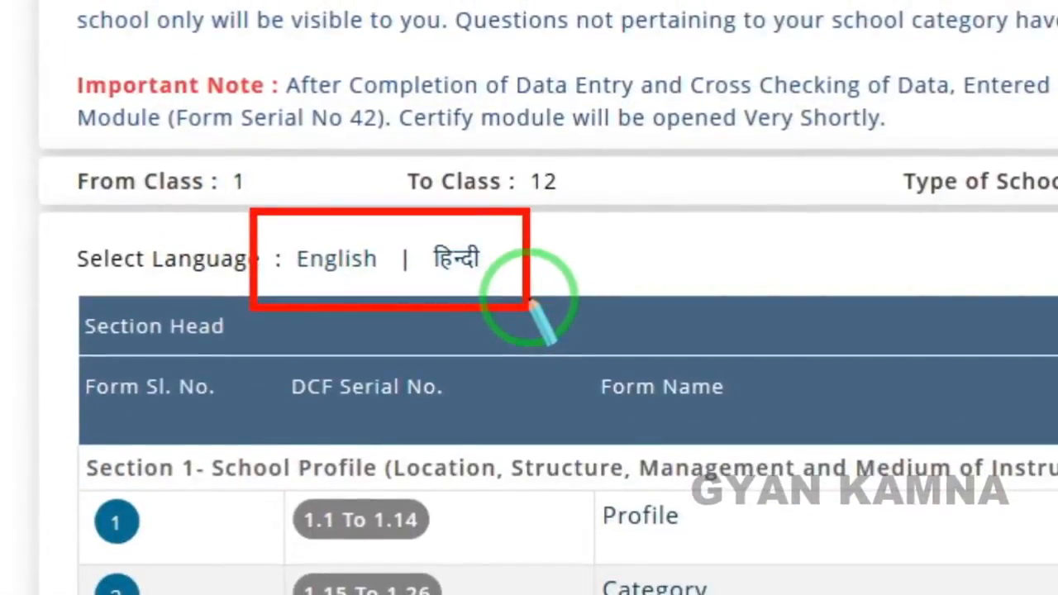
right_click(521, 249)
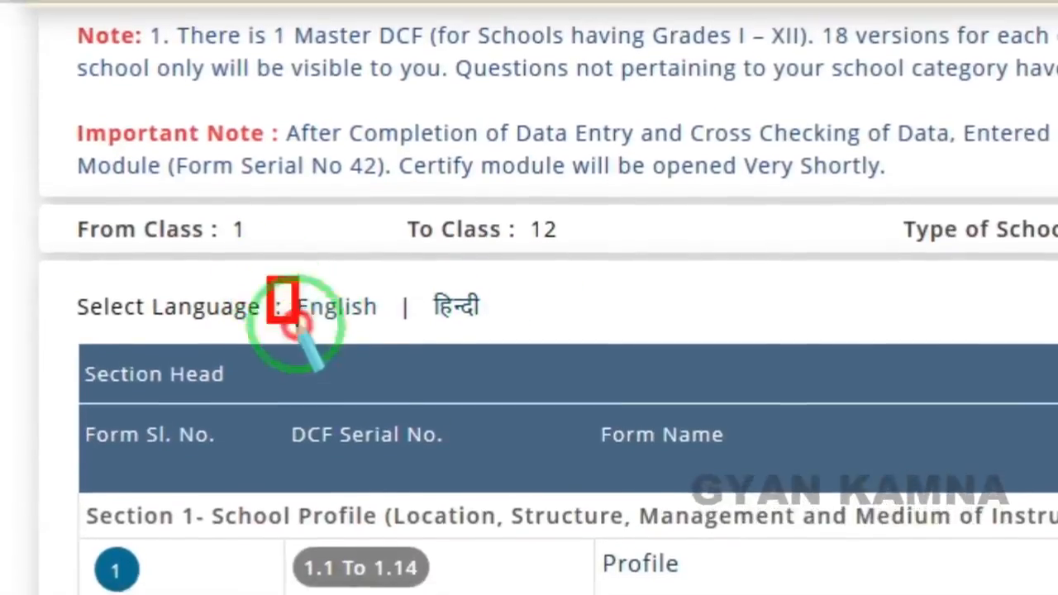
drag(271, 283, 405, 374)
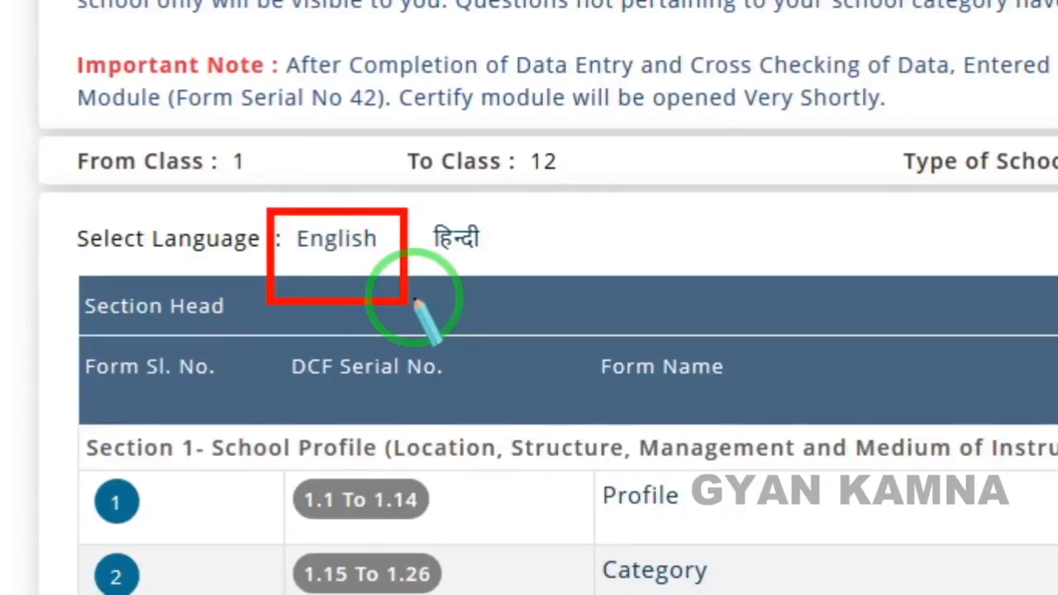
right_click(455, 278)
drag(421, 210, 512, 291)
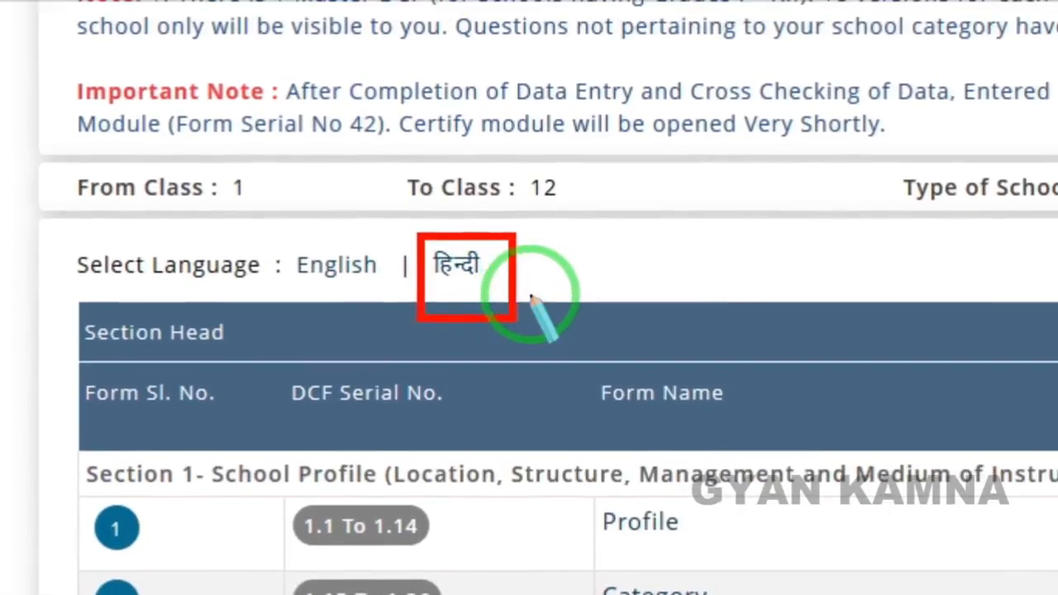
right_click(530, 301)
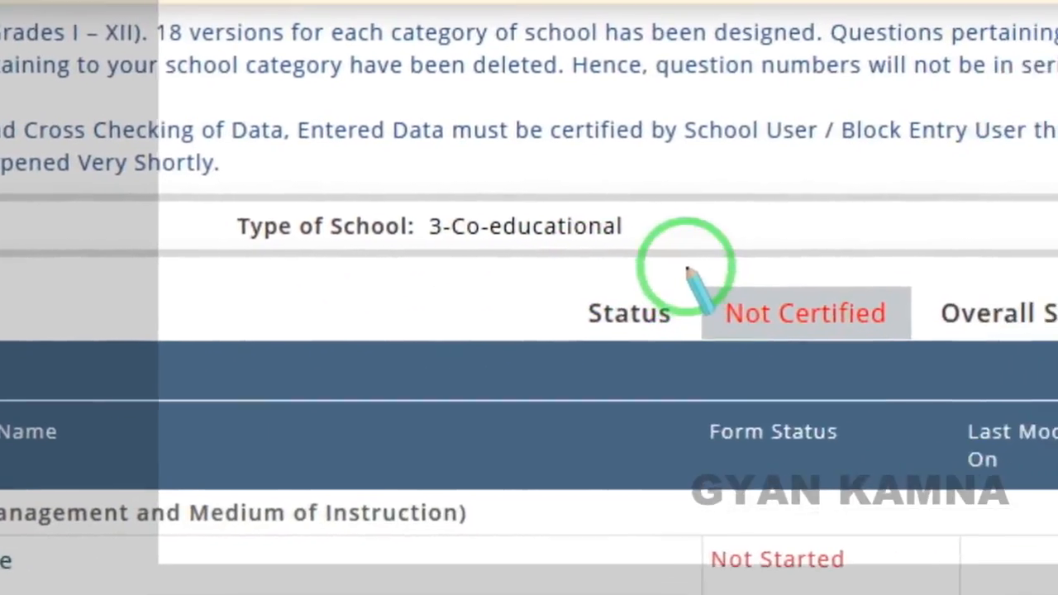
Examine the certification status, the overall status and the status of each form in the DCF list.
mouse_move(804, 255)
mouse_down()
mouse_move(830, 337)
mouse_move(1037, 361)
mouse_up()
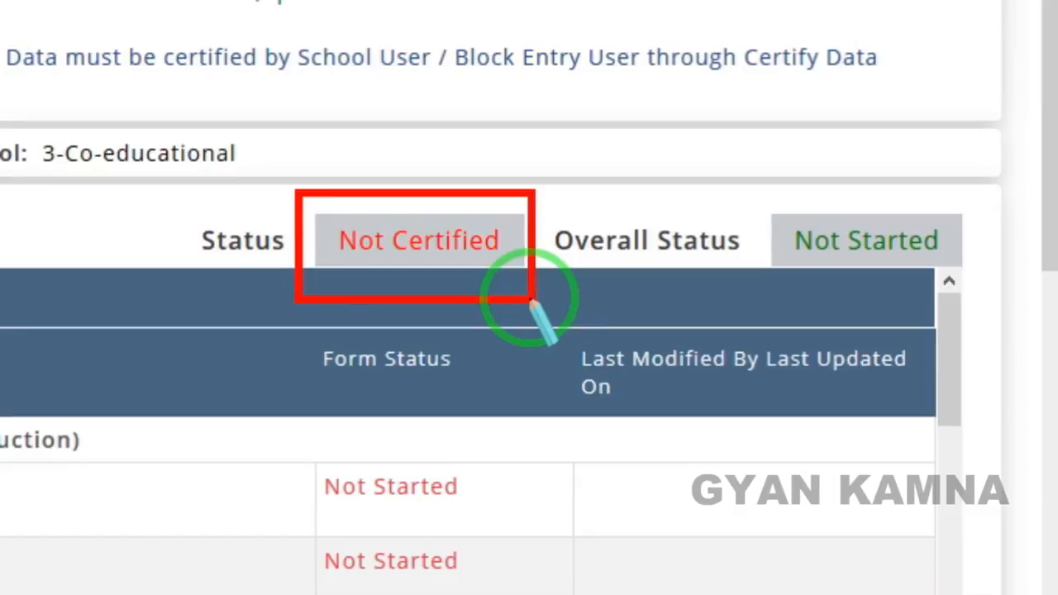
right_click(634, 289)
mouse_move(750, 206)
mouse_down()
mouse_move(751, 276)
mouse_move(970, 355)
mouse_up()
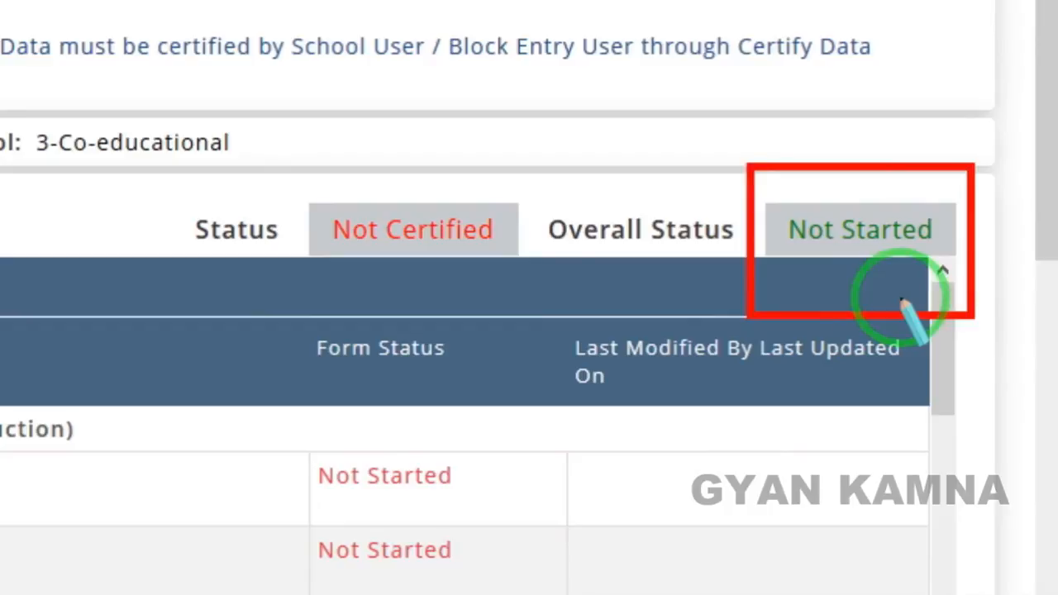
right_click(524, 291)
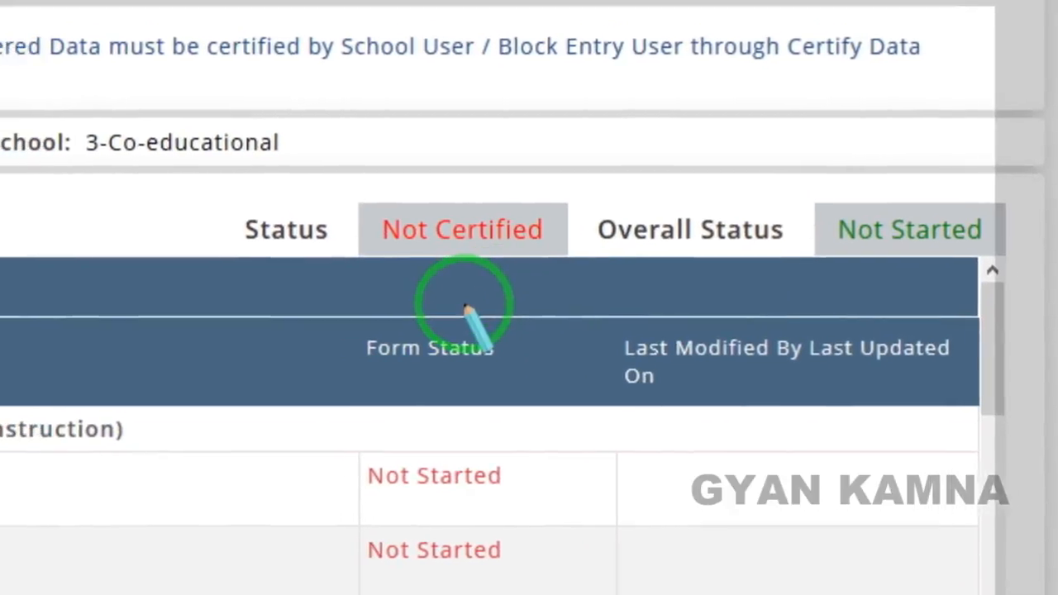
key(Escape)
scroll(477, 303, down, 2)
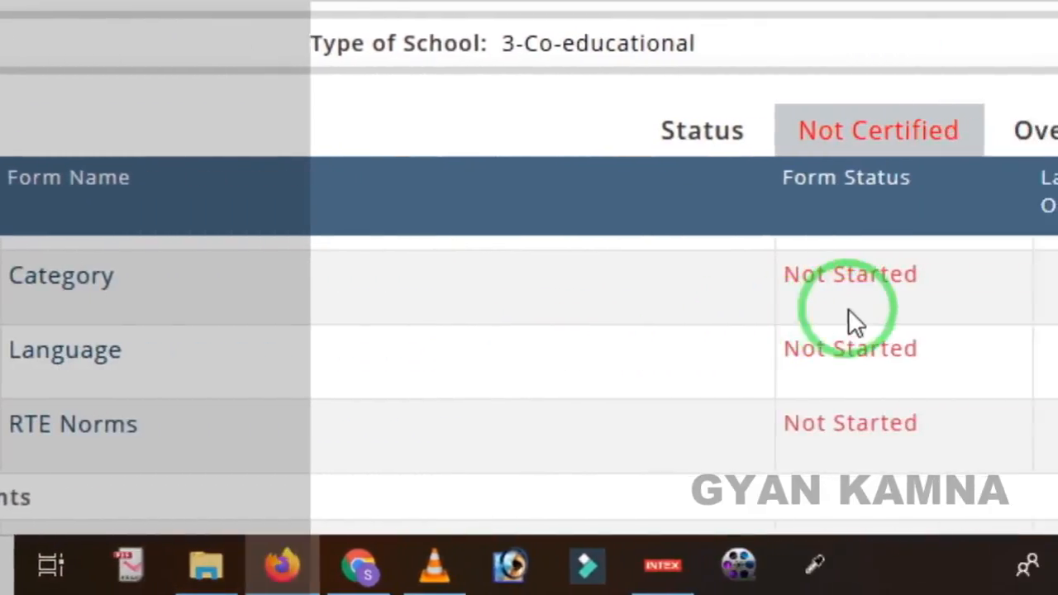
scroll(735, 303, down, 3)
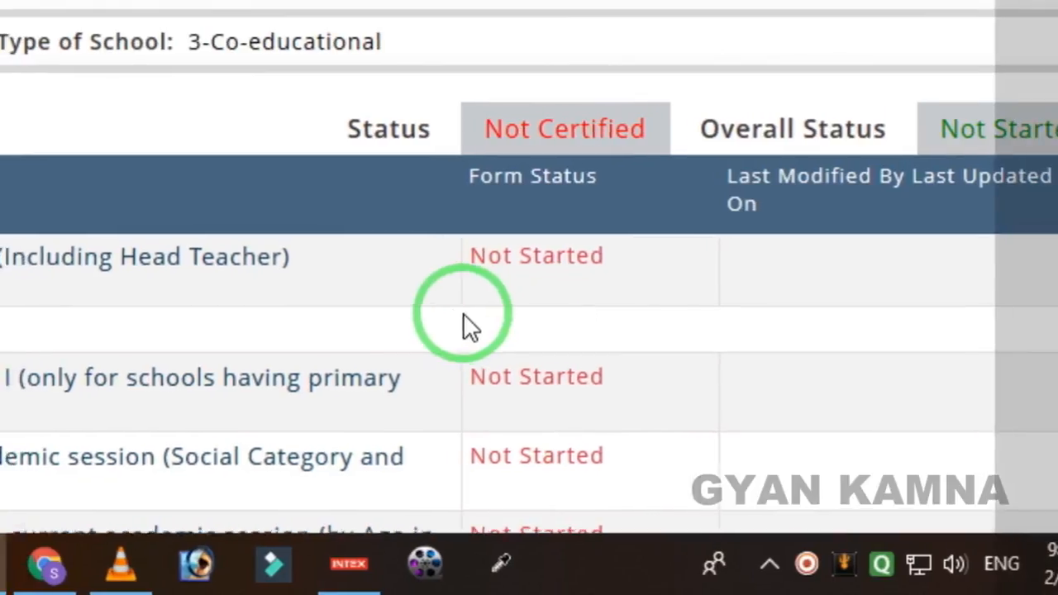
scroll(437, 314, up, 5)
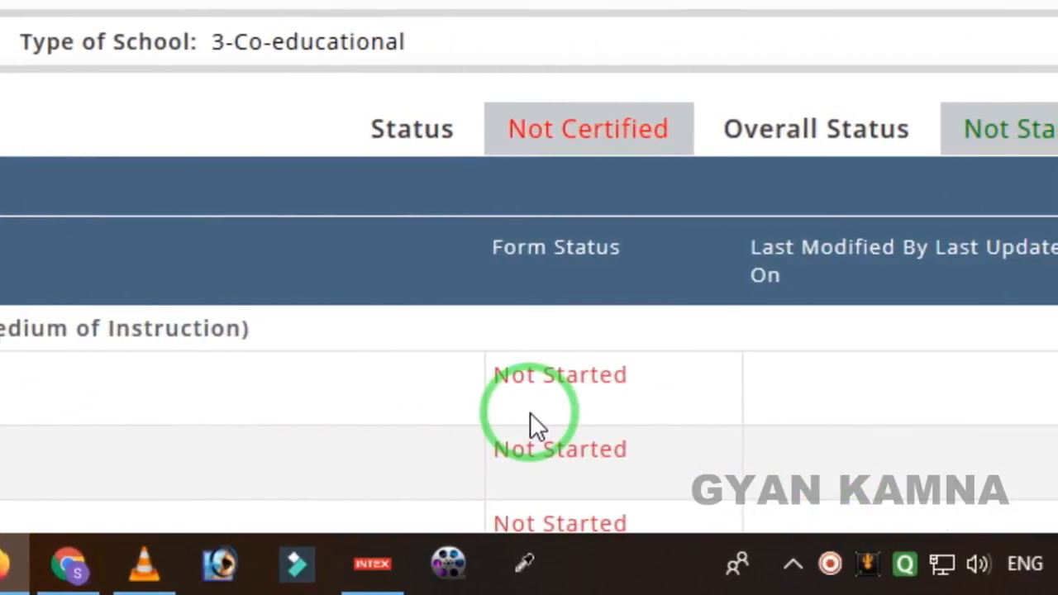
Review the DCF form list from the School Profile section through validation, DCF download and school data certification.
scroll(267, 383, down, 5)
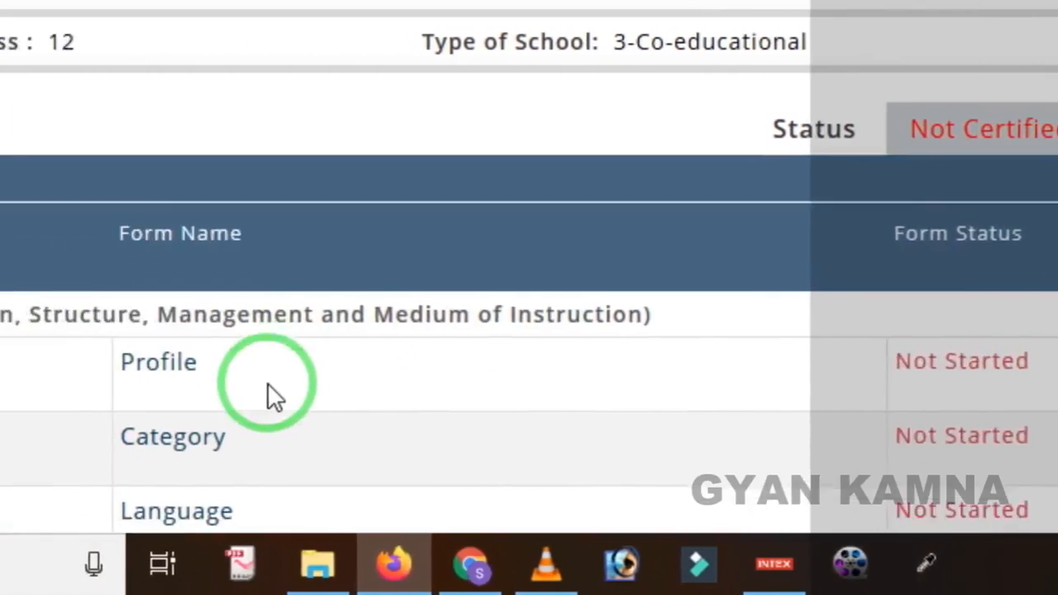
scroll(529, 380, down, 15)
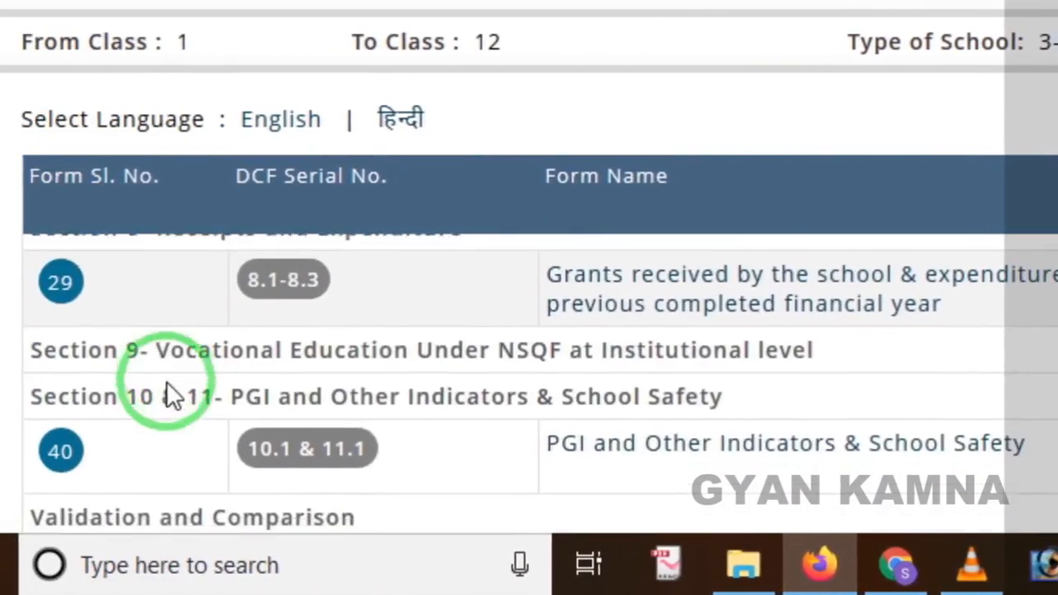
scroll(192, 401, down, 6)
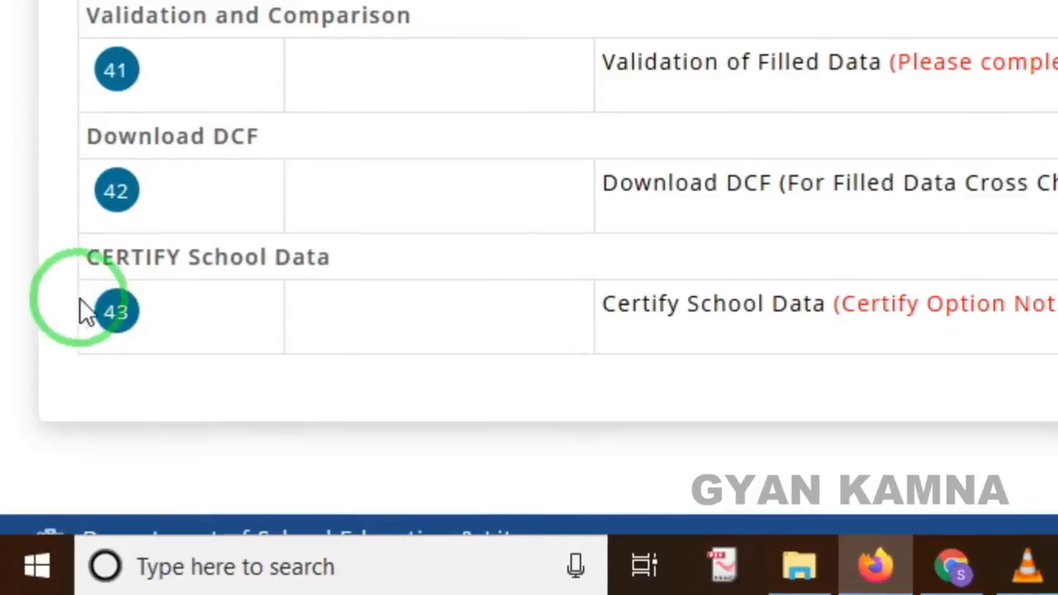
scroll(135, 332, up, 3)
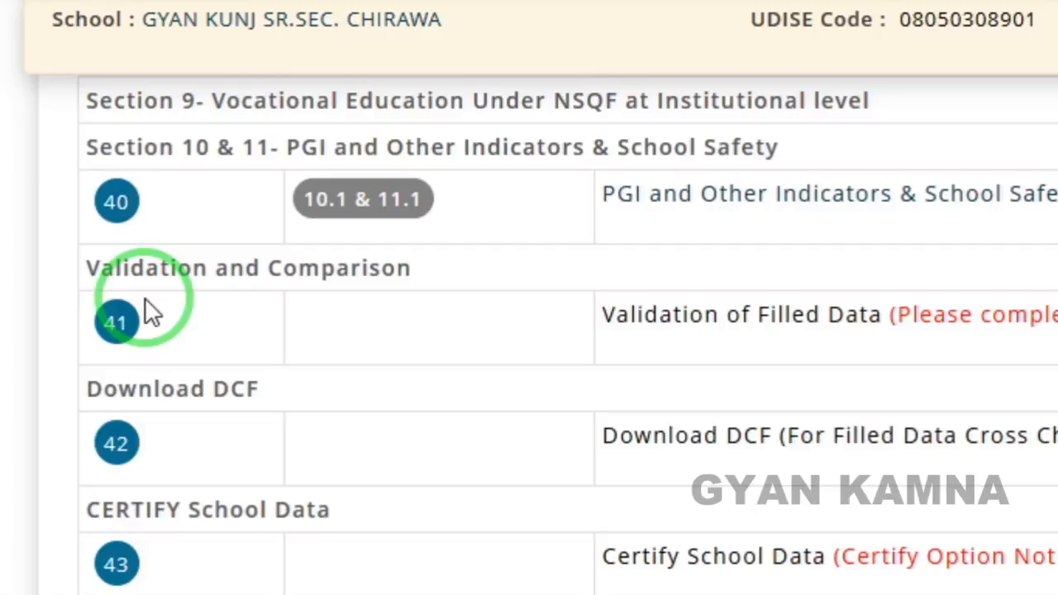
scroll(628, 322, up, 3)
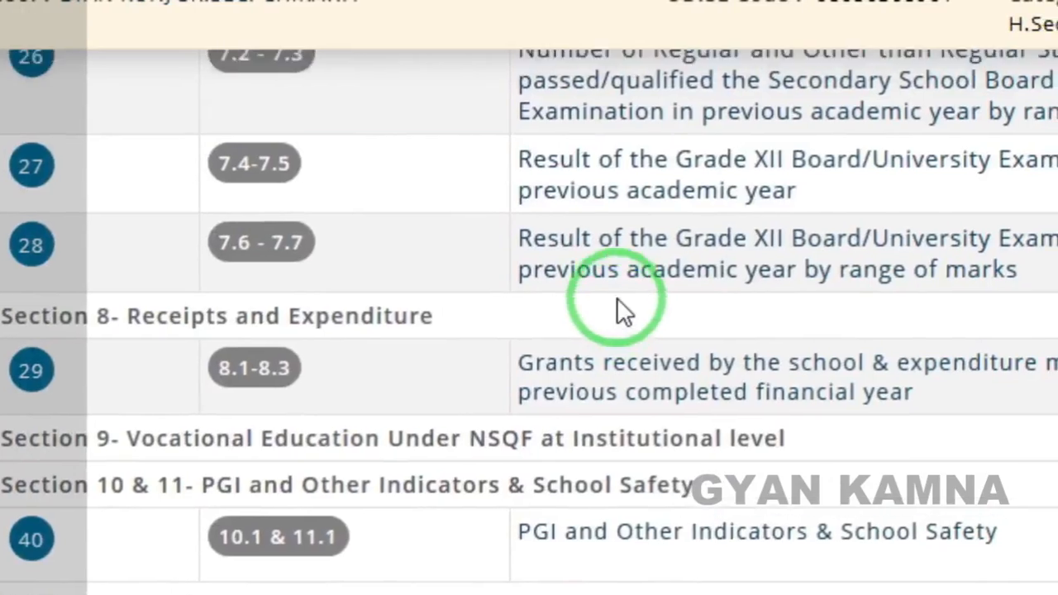
scroll(617, 299, up, 15)
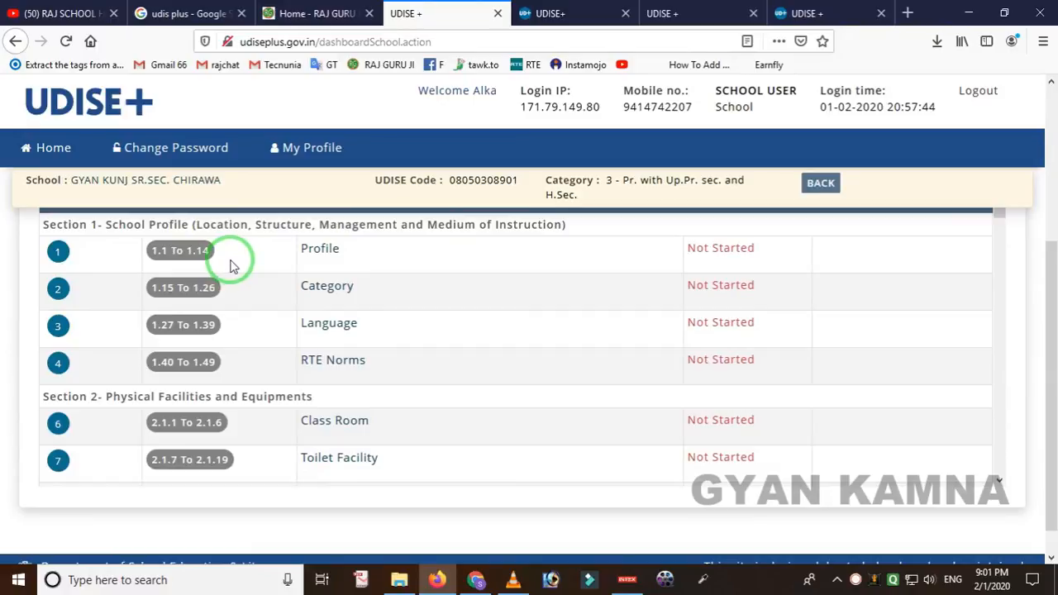
Open the Profile form and review its location fields 1.1 to 1.10.
click(321, 259)
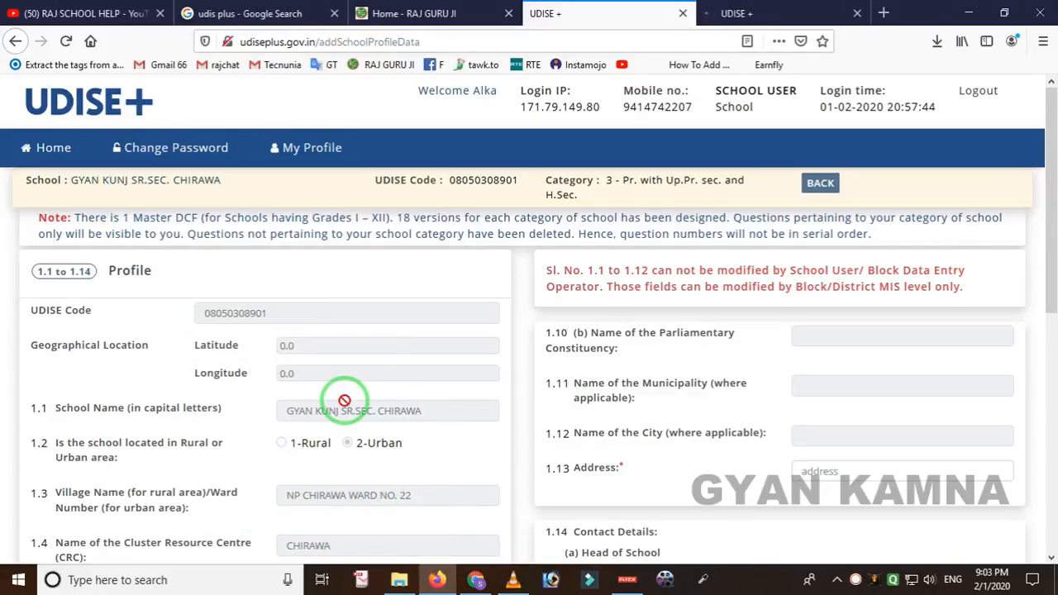
scroll(279, 380, down, 3)
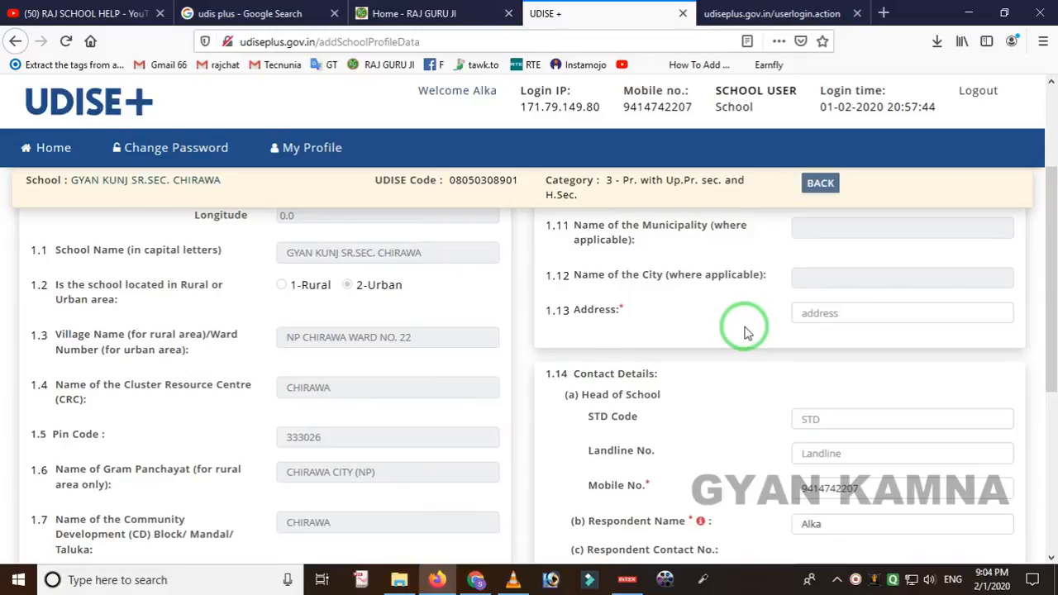
scroll(746, 356, down, 3)
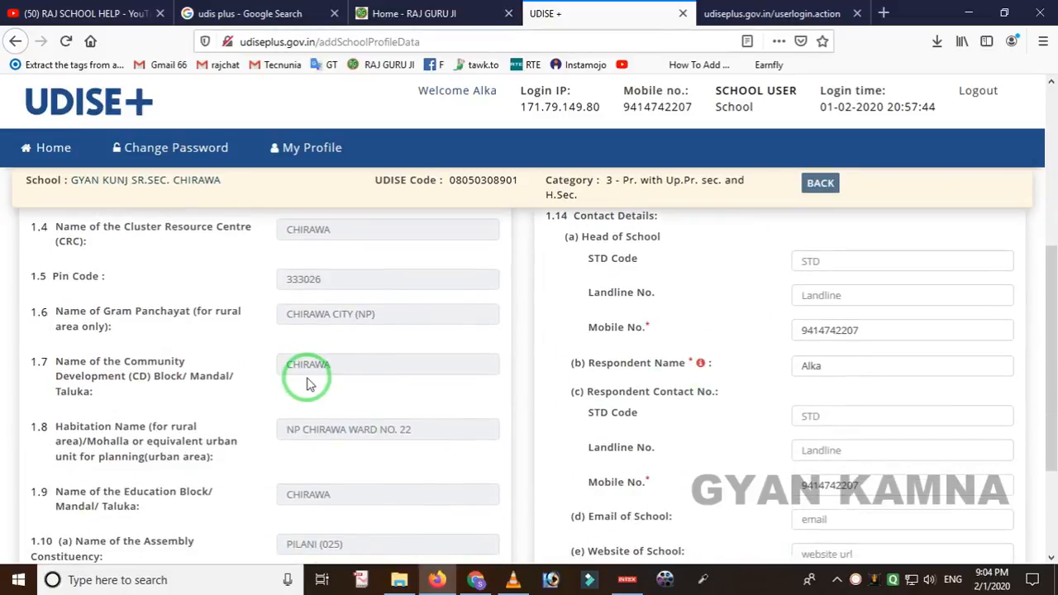
scroll(307, 372, down, 3)
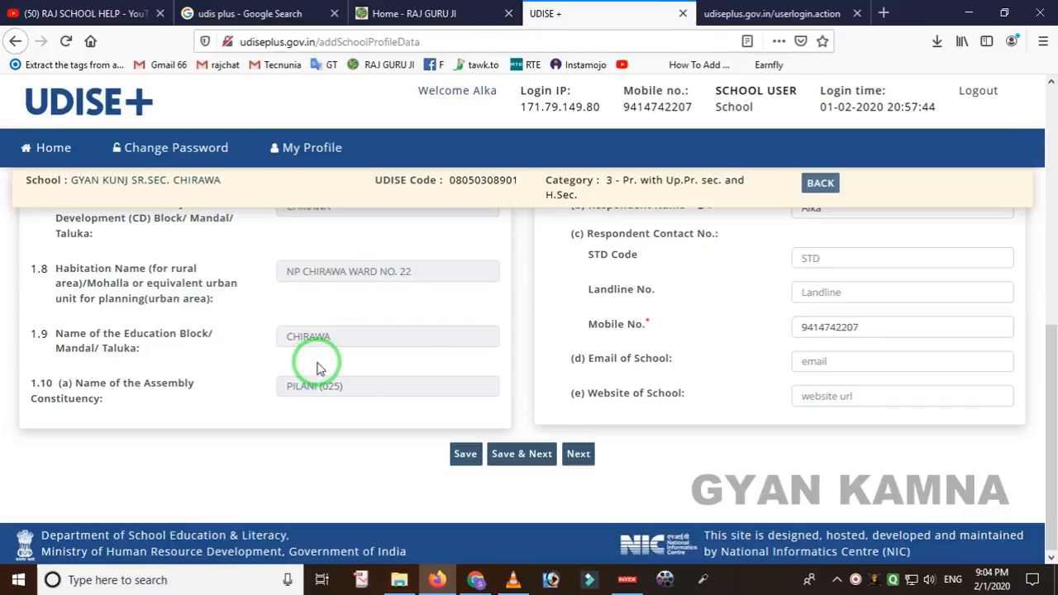
scroll(319, 368, up, 5)
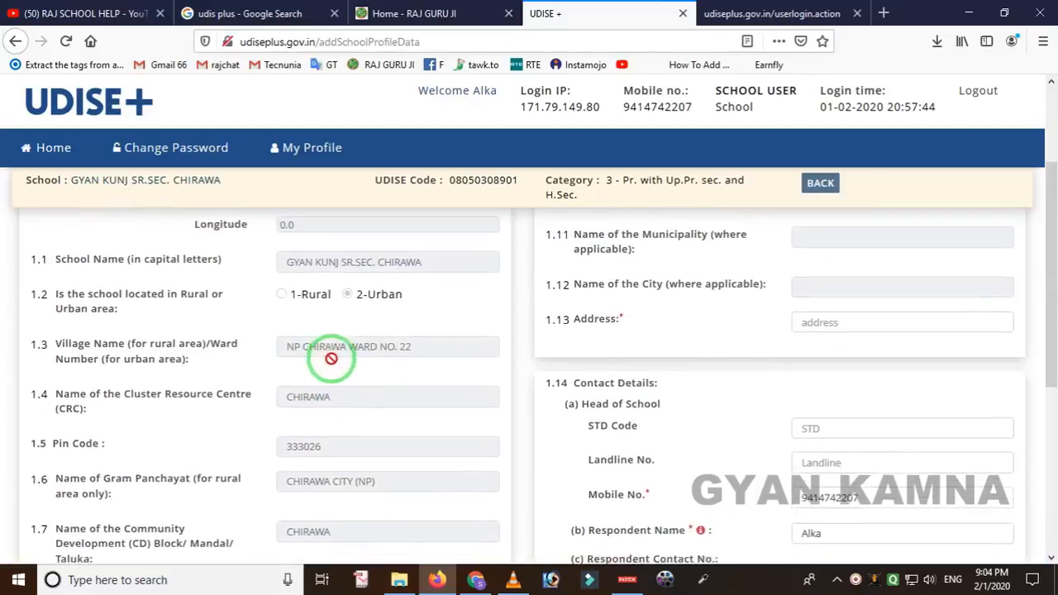
Examine the Profile form's address, head of school contact and respondent name fields, noting which are mandatory.
scroll(331, 364, down, 2)
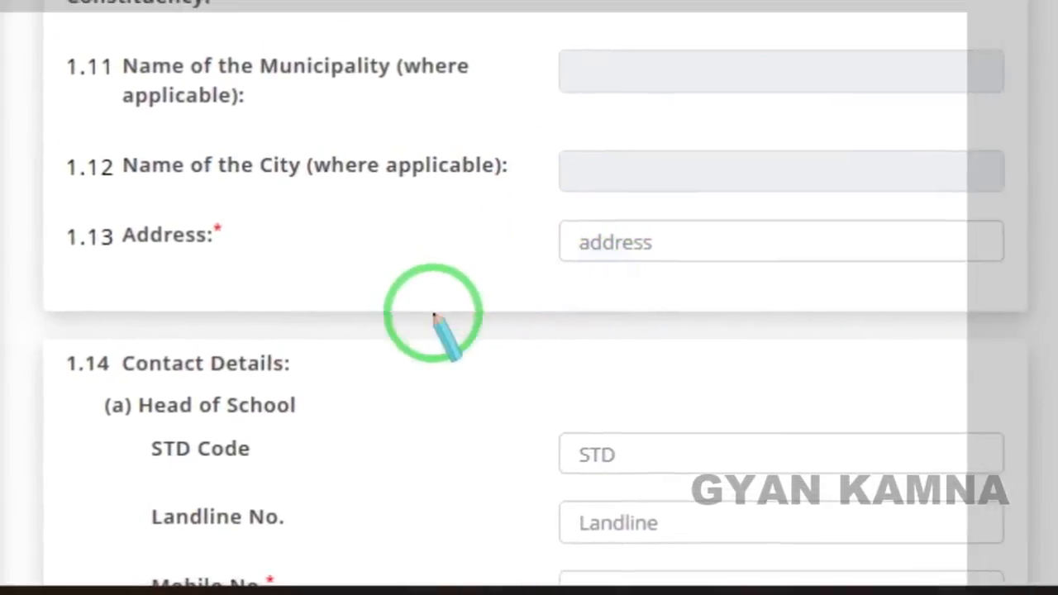
scroll(520, 307, down, 3)
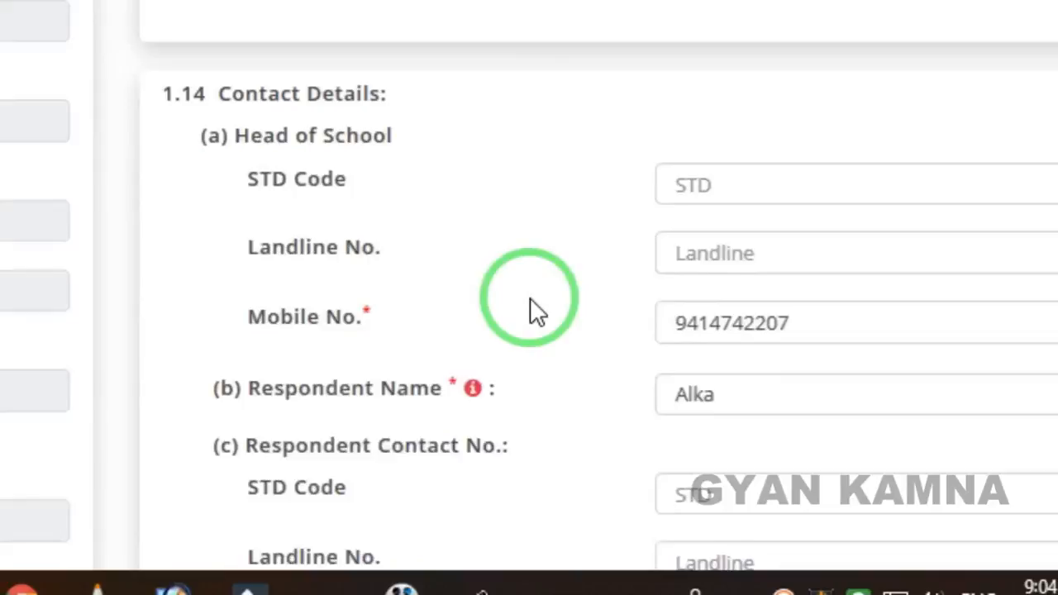
scroll(531, 299, down, 1)
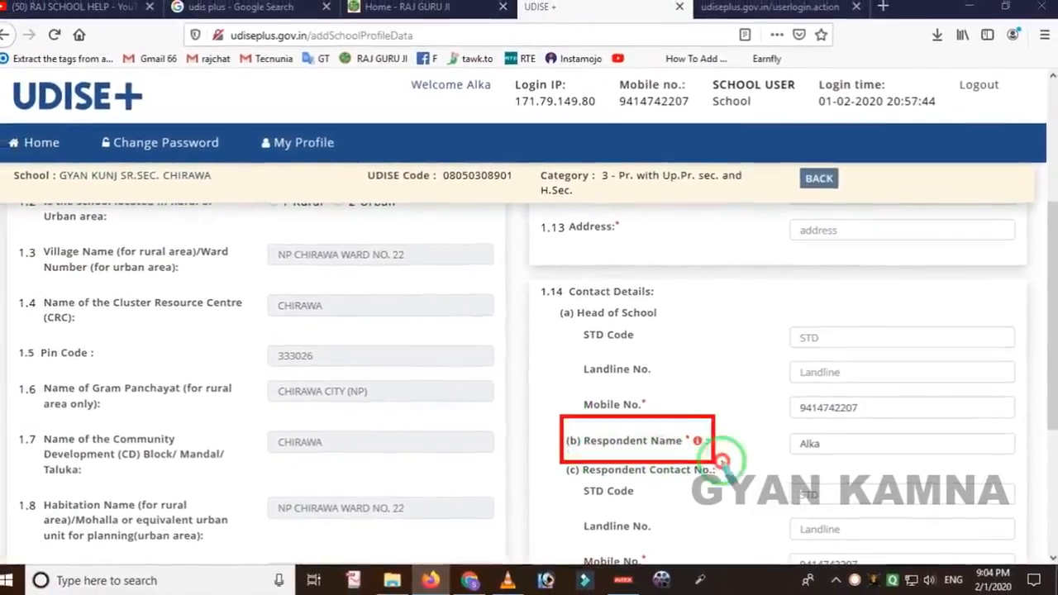
drag(760, 426, 779, 484)
right_click(765, 472)
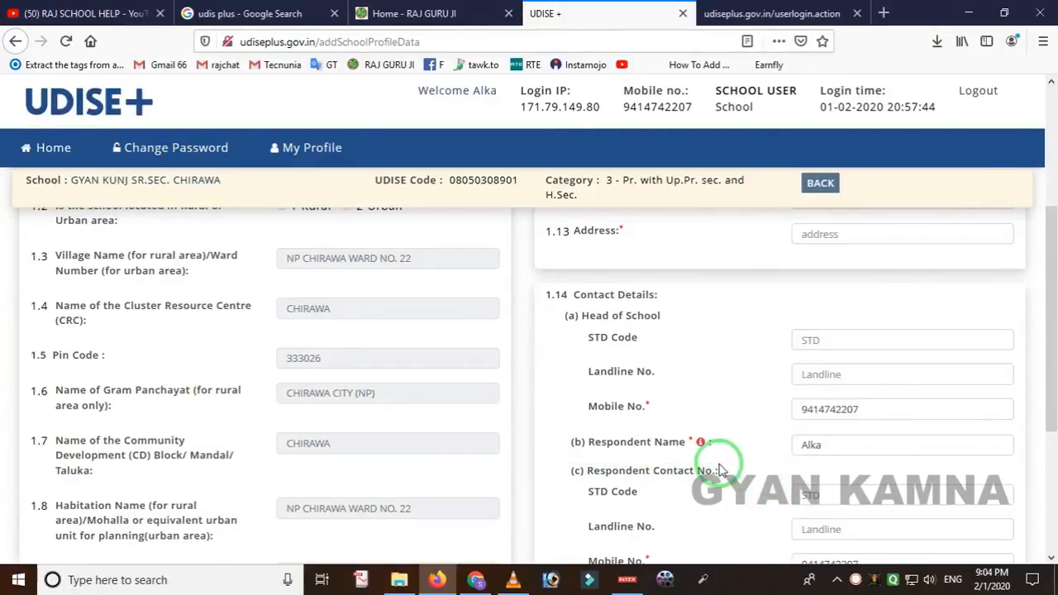
scroll(748, 466, down, 3)
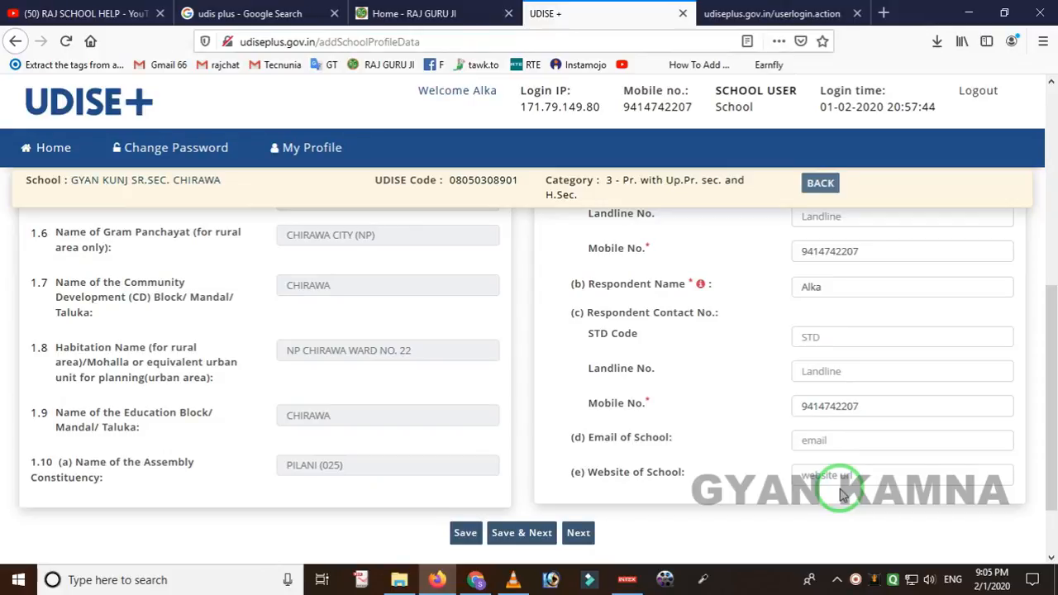
Examine the respondent contact number, school email and school website fields under Contact Details.
drag(766, 461, 923, 494)
key(Escape)
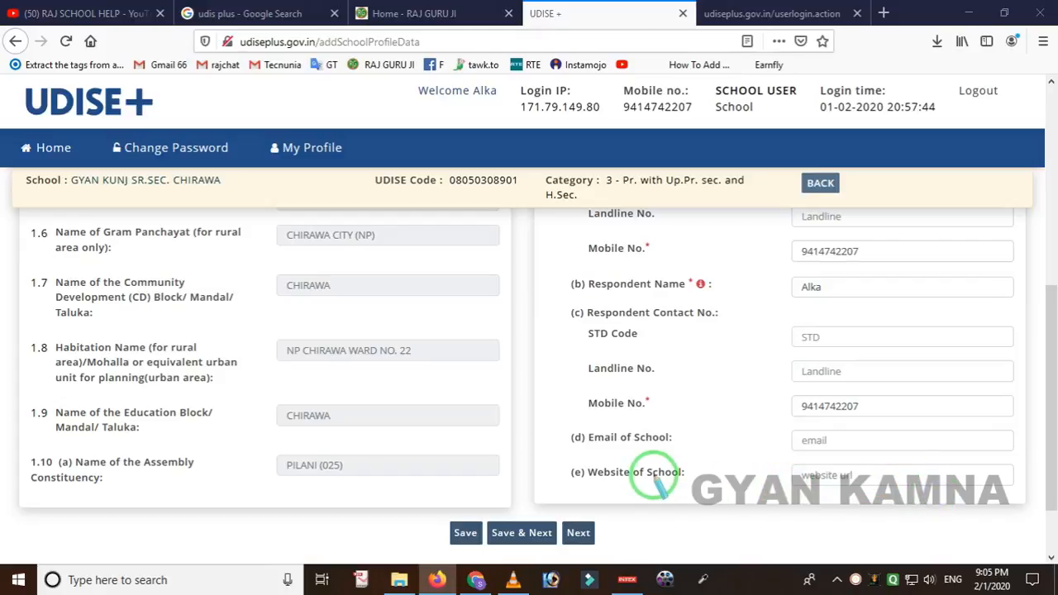
drag(565, 356, 681, 438)
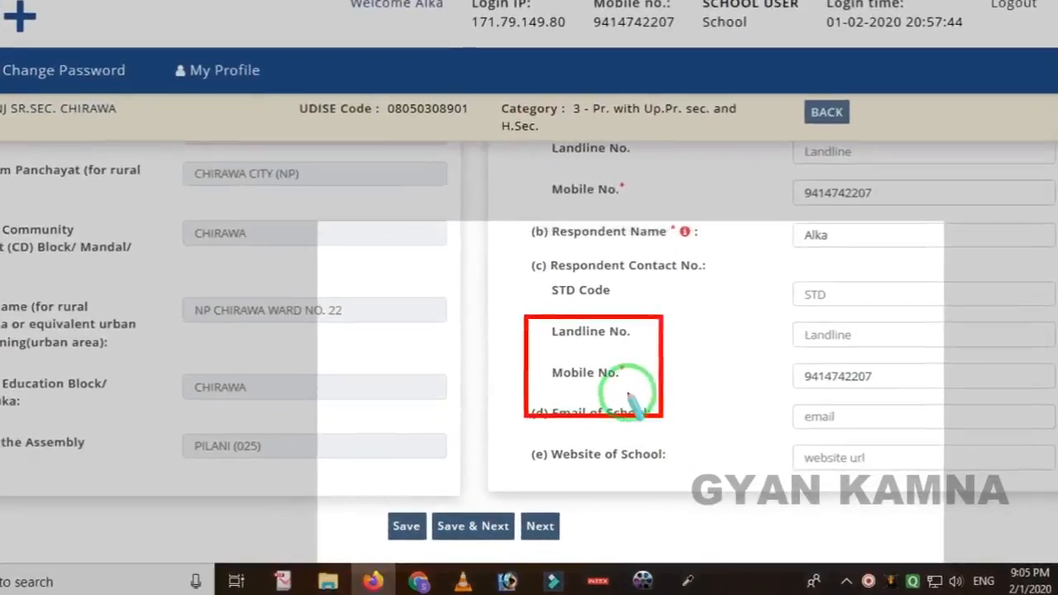
right_click(650, 420)
drag(636, 385, 662, 432)
drag(586, 365, 597, 352)
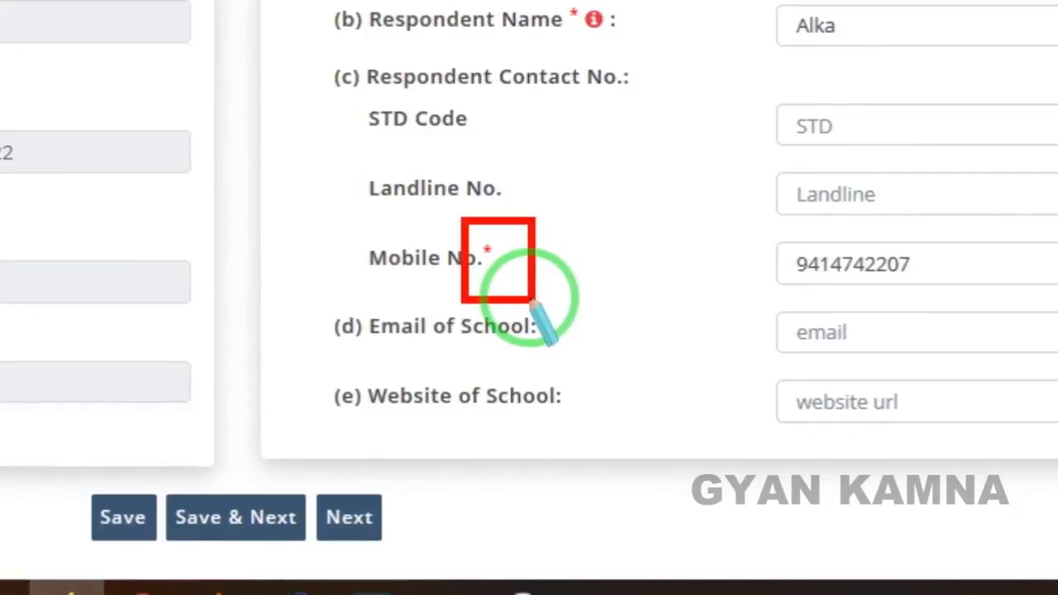
right_click(535, 303)
drag(301, 263, 587, 384)
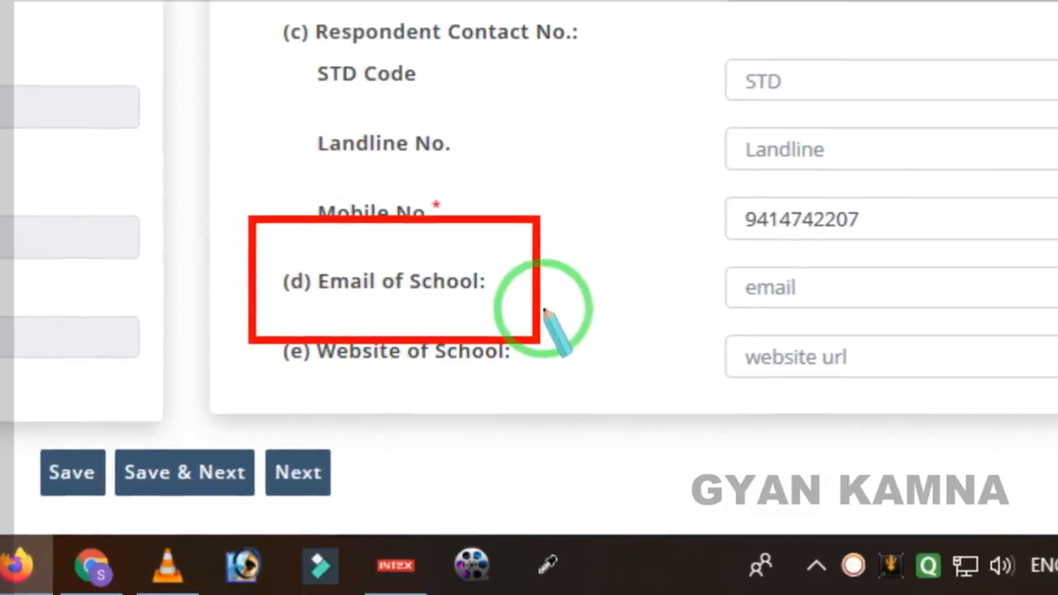
right_click(632, 329)
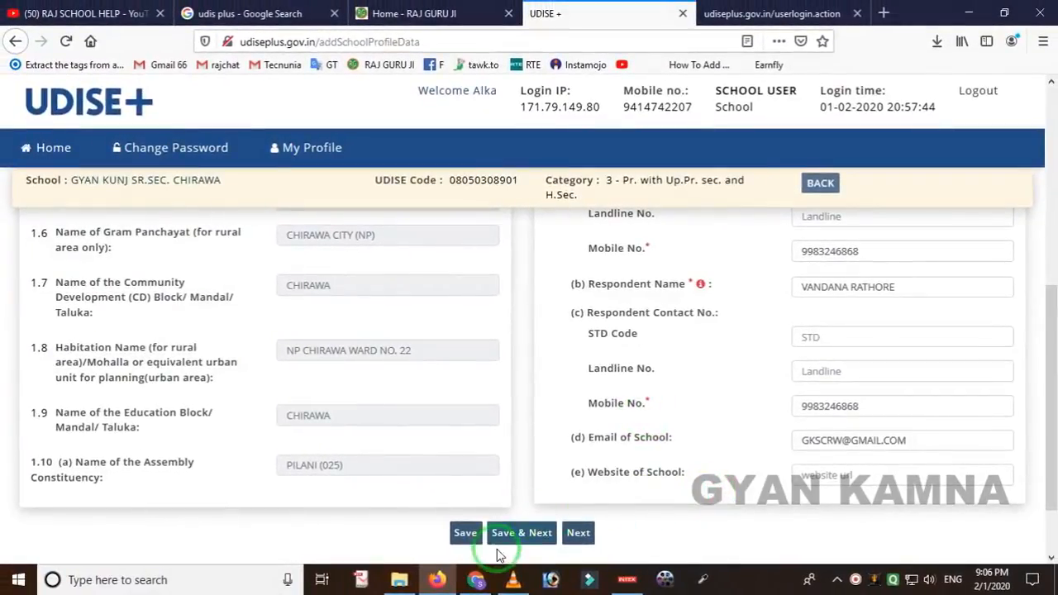
Save the filled-in Profile form and continue to the Category form.
click(506, 533)
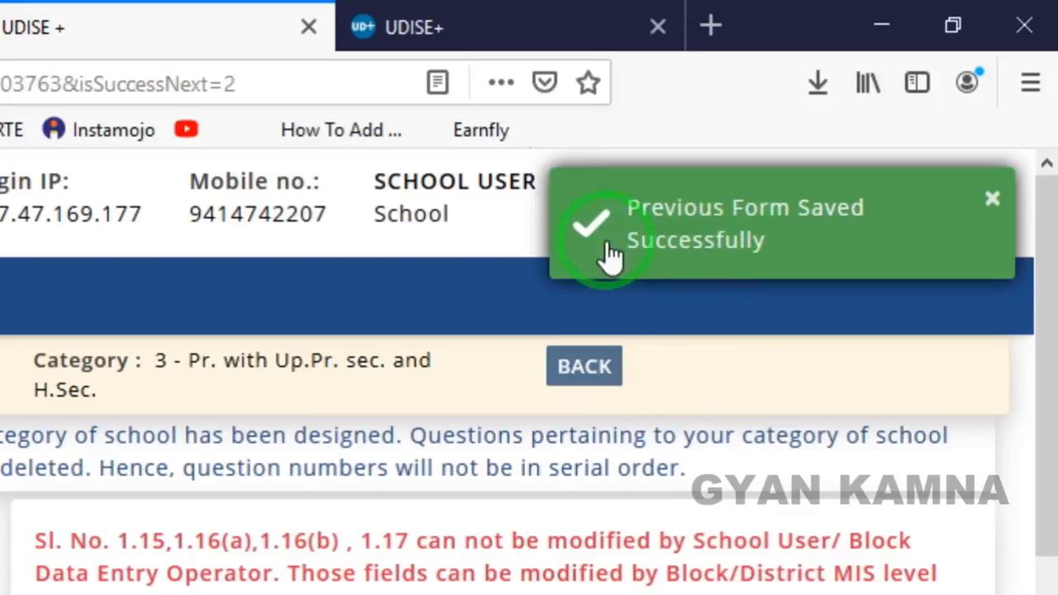
key(ctrl+2)
mouse_move(560, 164)
mouse_down()
mouse_move(633, 291)
mouse_move(790, 250)
mouse_up()
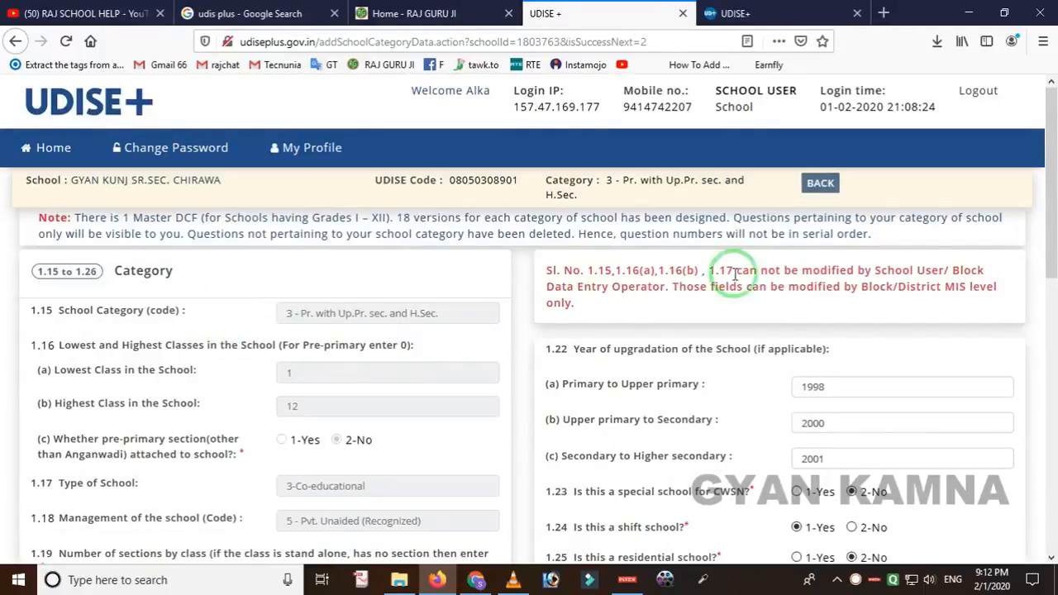
Return to the DCF form list, acknowledge the important notes and check the Profile form's status.
click(821, 182)
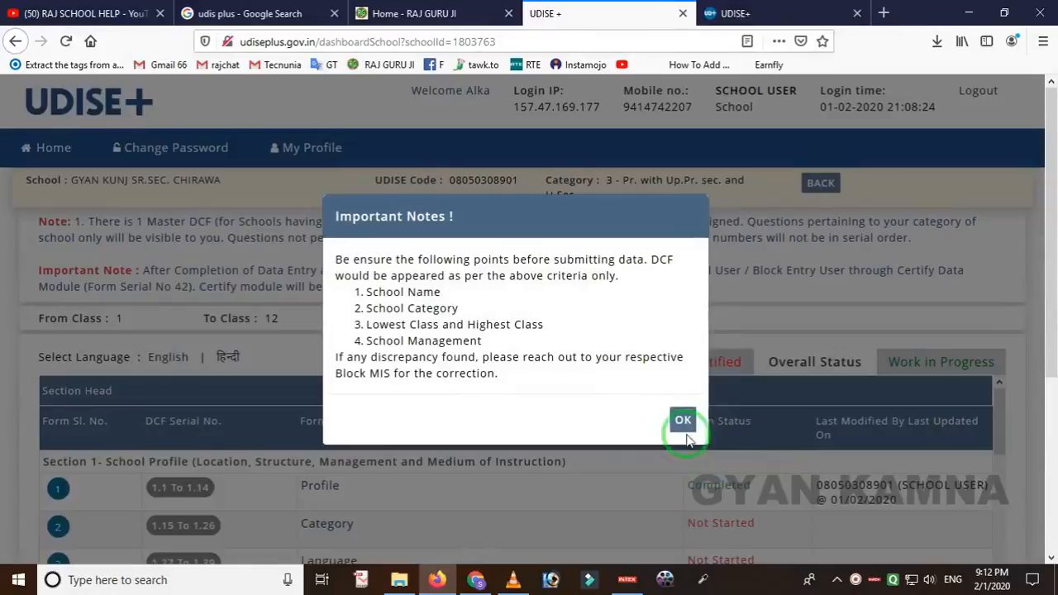
click(683, 423)
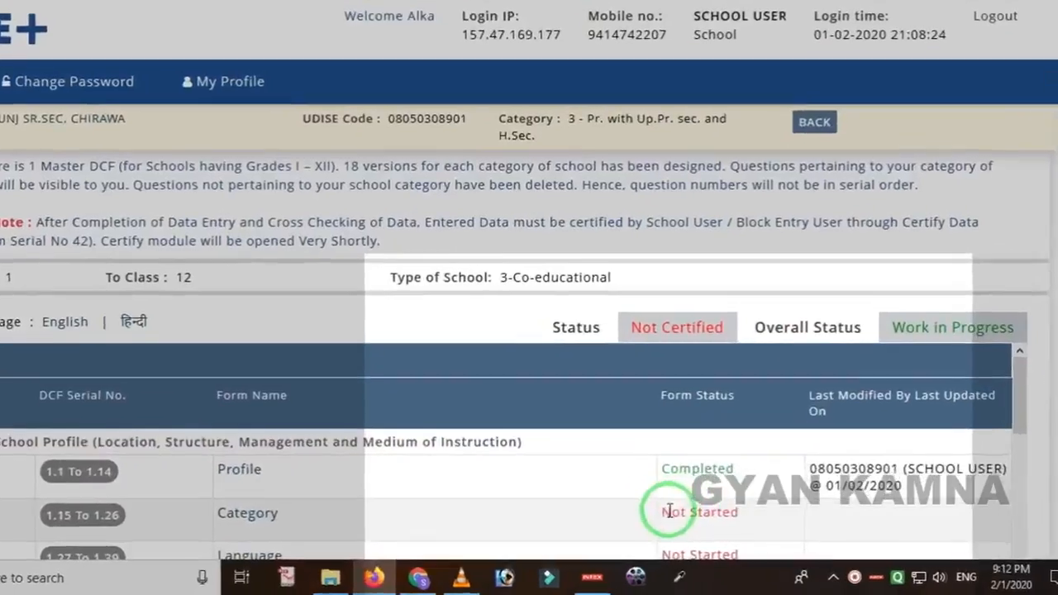
key(ctrl+2)
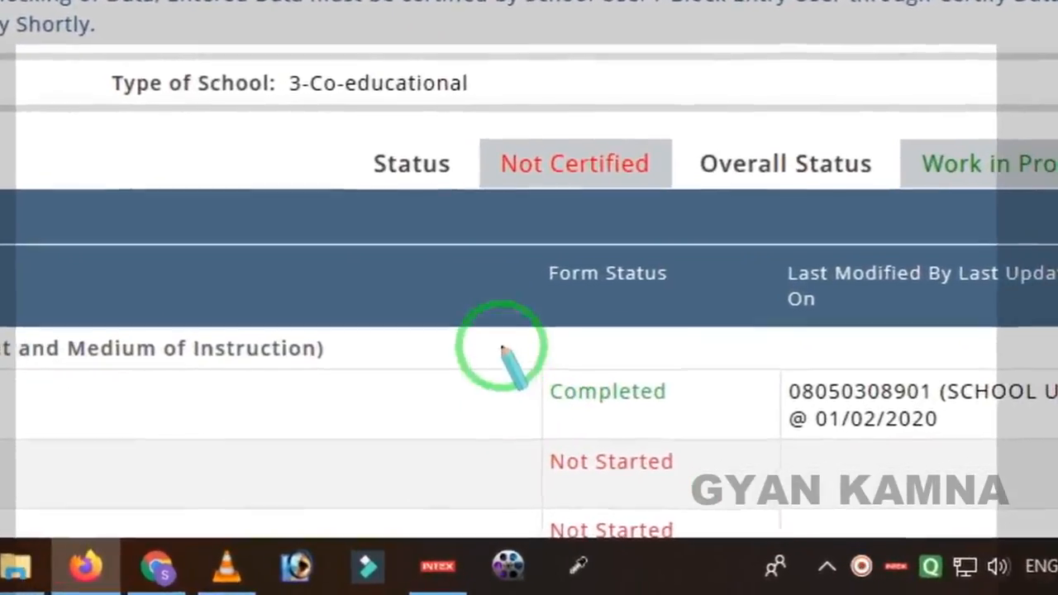
drag(503, 361, 687, 434)
right_click(696, 418)
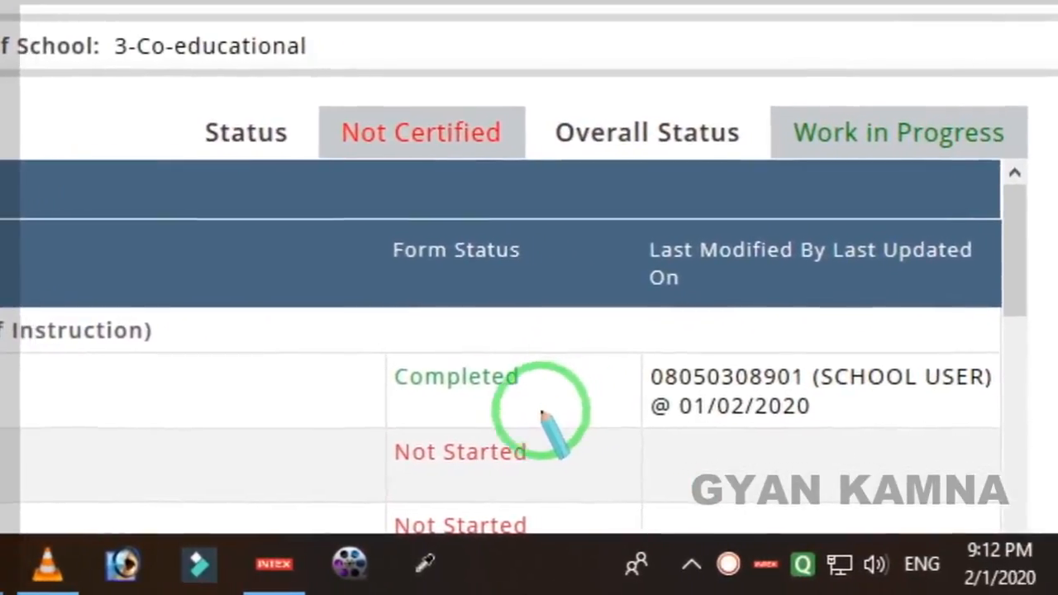
key(Escape)
Look over the remaining forms' statuses, open the Category form and examine school category item 1.15.
scroll(529, 402, down, 1)
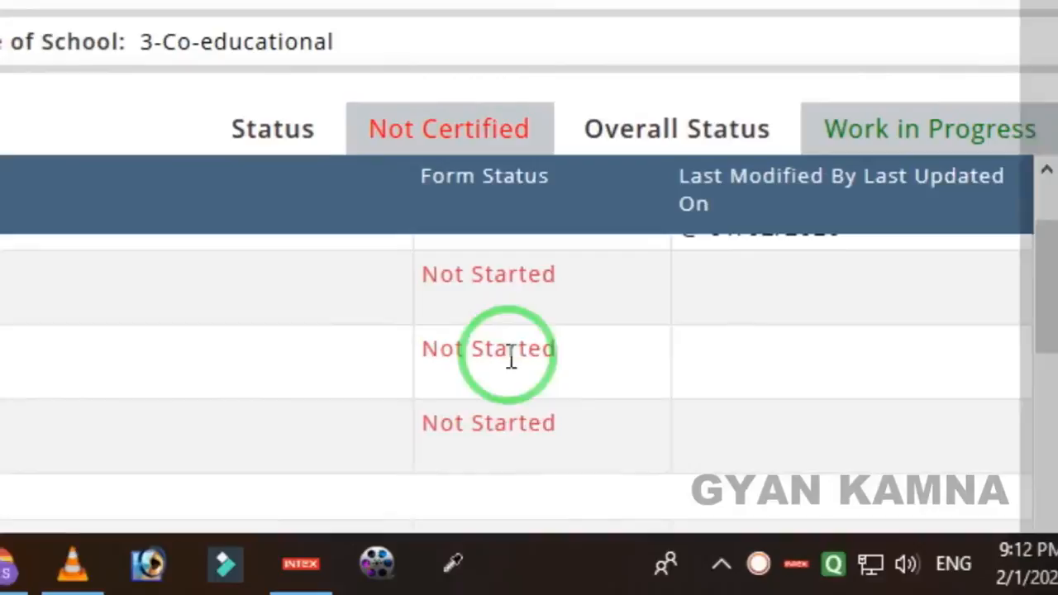
scroll(453, 368, up, 1)
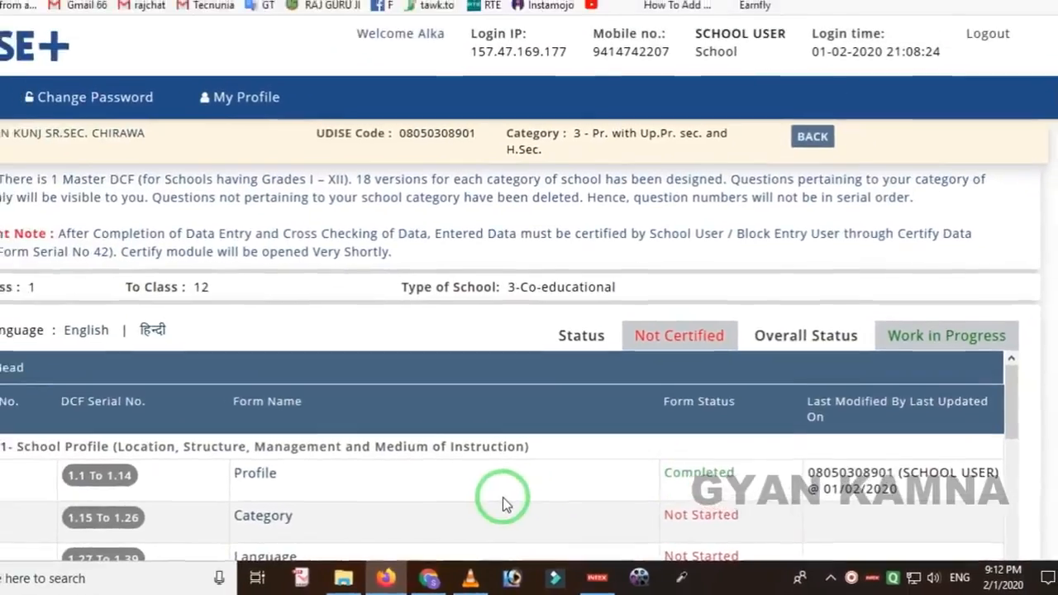
scroll(518, 504, down, 2)
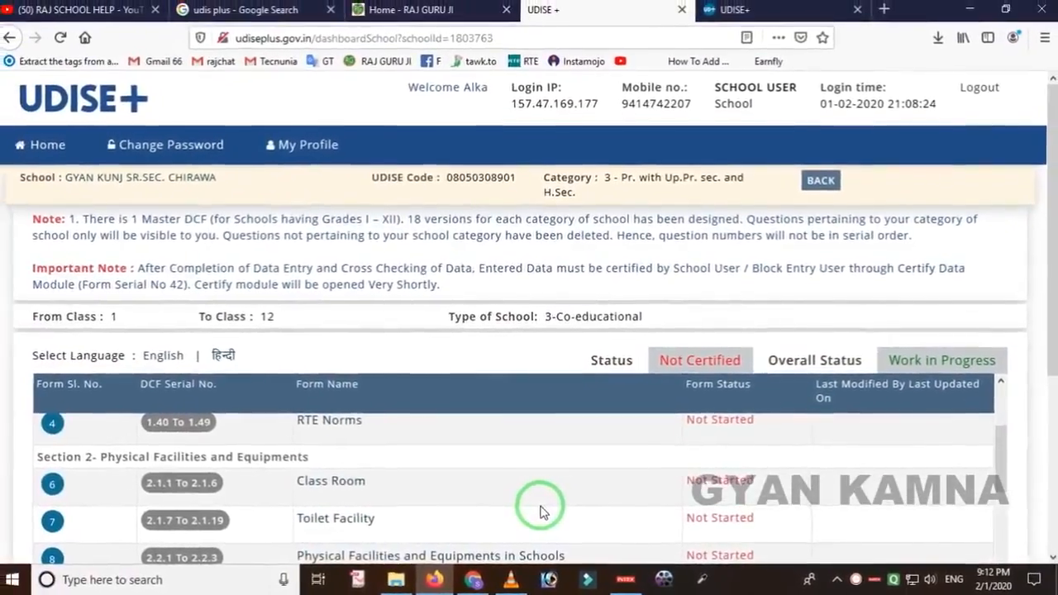
scroll(573, 504, down, 1)
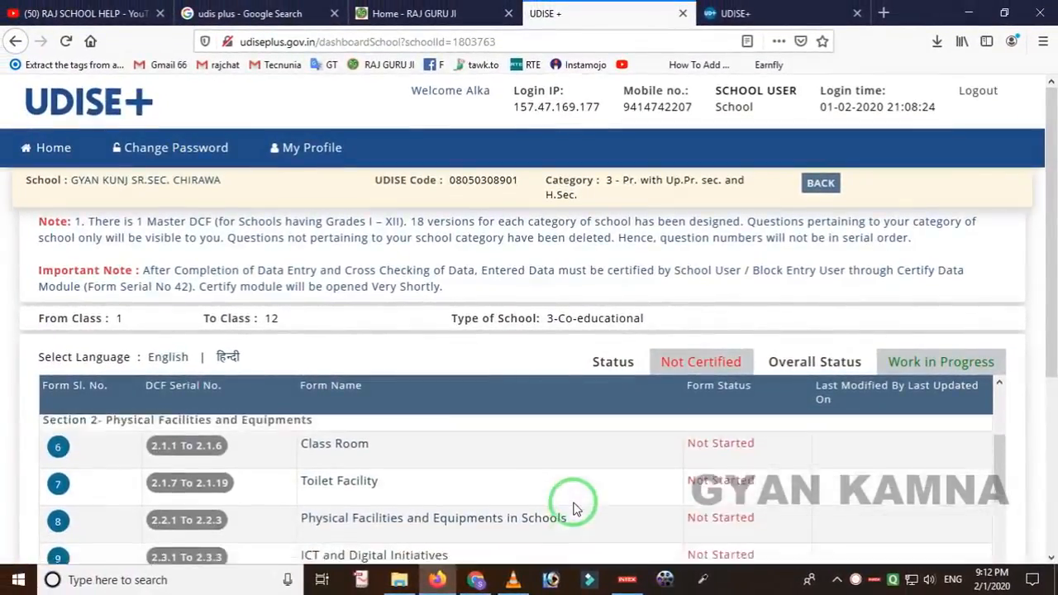
scroll(653, 495, up, 3)
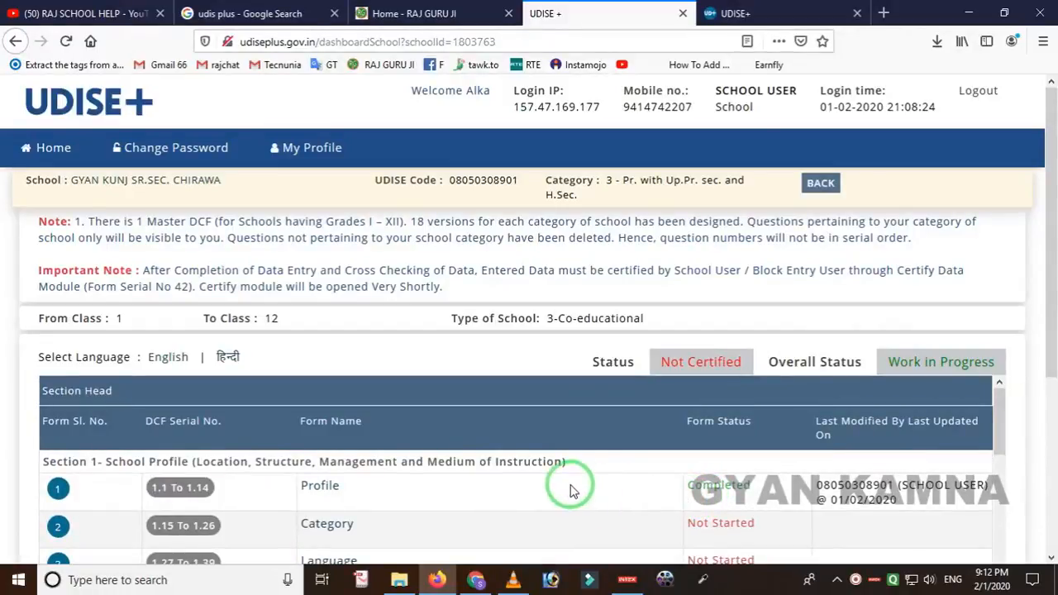
click(325, 524)
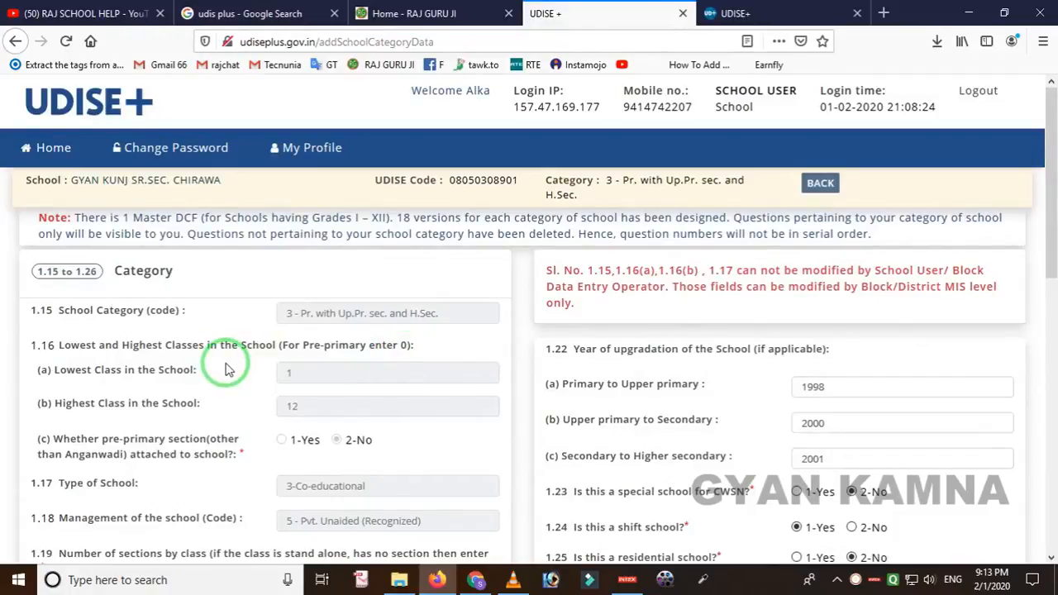
mouse_move(47, 289)
mouse_down()
mouse_move(183, 334)
mouse_move(465, 334)
mouse_up()
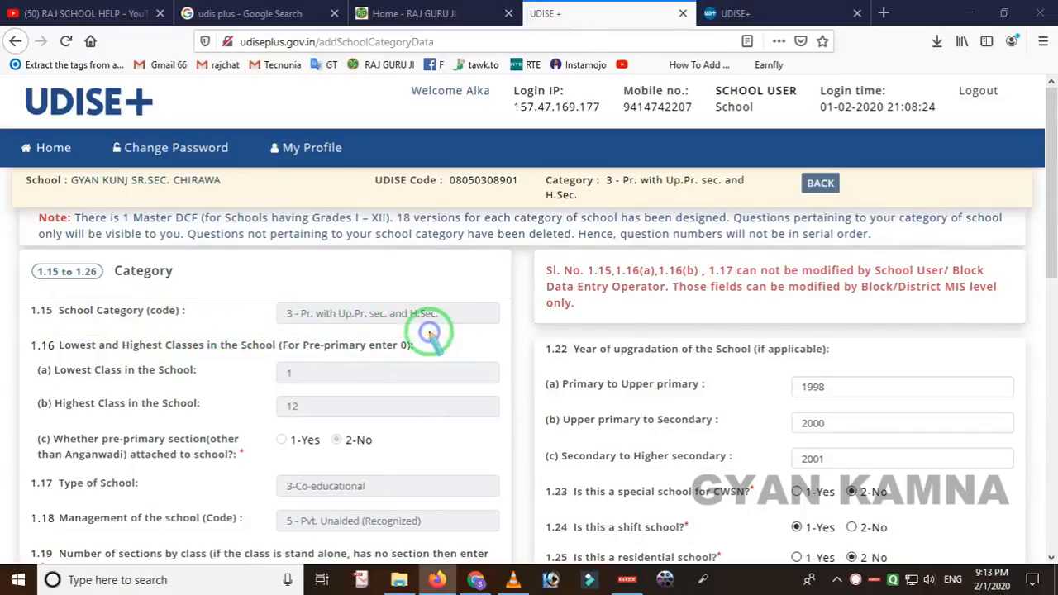
mouse_move(255, 290)
mouse_down()
mouse_move(437, 350)
mouse_move(468, 340)
mouse_up()
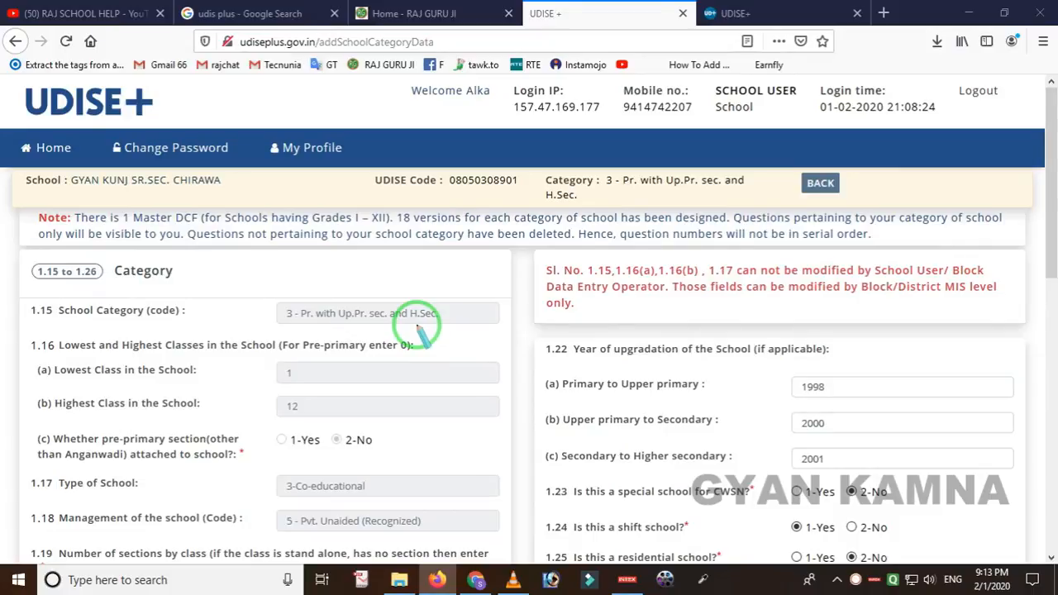
Examine the school category under 1.15 and the lowest and highest class fields under 1.16.
drag(246, 282, 469, 344)
right_click(468, 337)
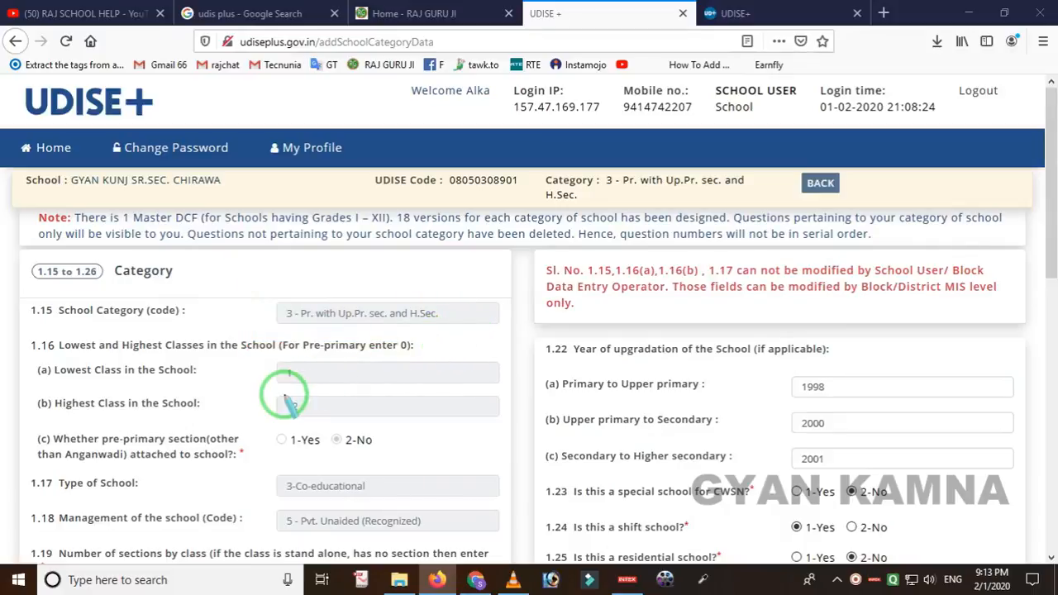
mouse_move(239, 273)
mouse_down()
mouse_move(371, 465)
mouse_move(470, 472)
mouse_up()
right_click(415, 389)
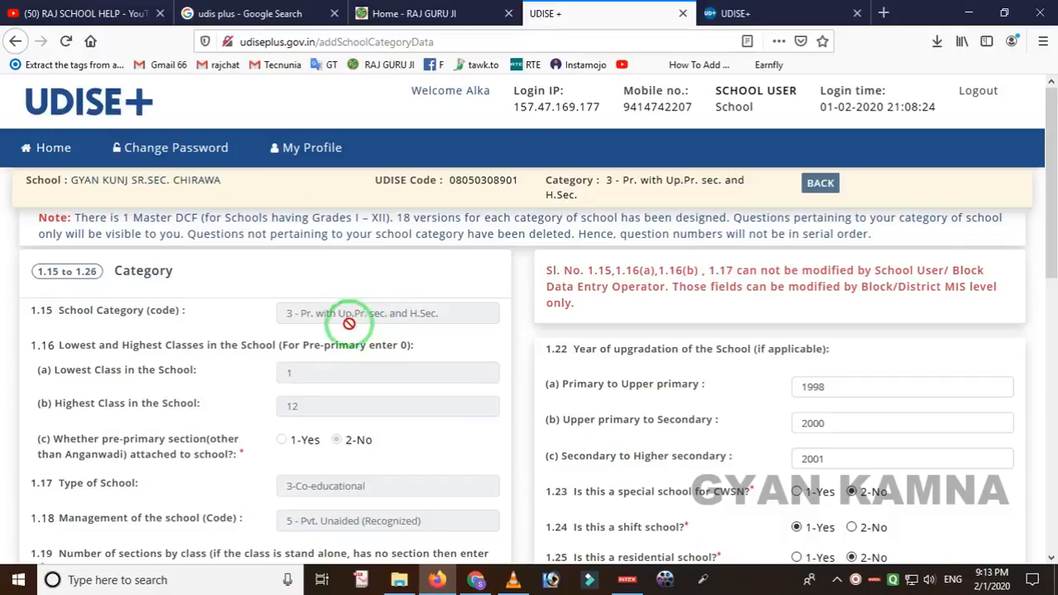
Examine the number of sections entered for each class from I to XII in the table under item 1.19.
scroll(331, 355, down, 3)
scroll(315, 382, down, 5)
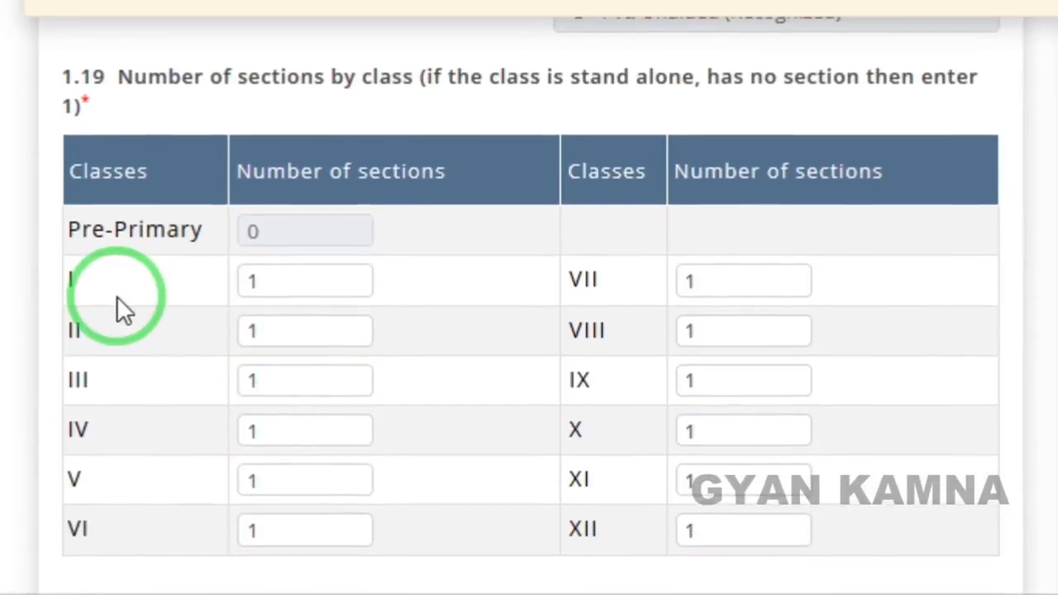
key(ctrl+2)
click(53, 236)
mouse_move(53, 294)
mouse_down()
mouse_move(113, 358)
mouse_move(126, 358)
mouse_up()
drag(216, 283, 445, 327)
mouse_move(48, 313)
mouse_down()
mouse_move(193, 381)
mouse_move(406, 366)
mouse_up()
right_click(445, 338)
mouse_move(55, 297)
mouse_down()
mouse_move(182, 434)
mouse_move(384, 385)
mouse_up()
right_click(384, 386)
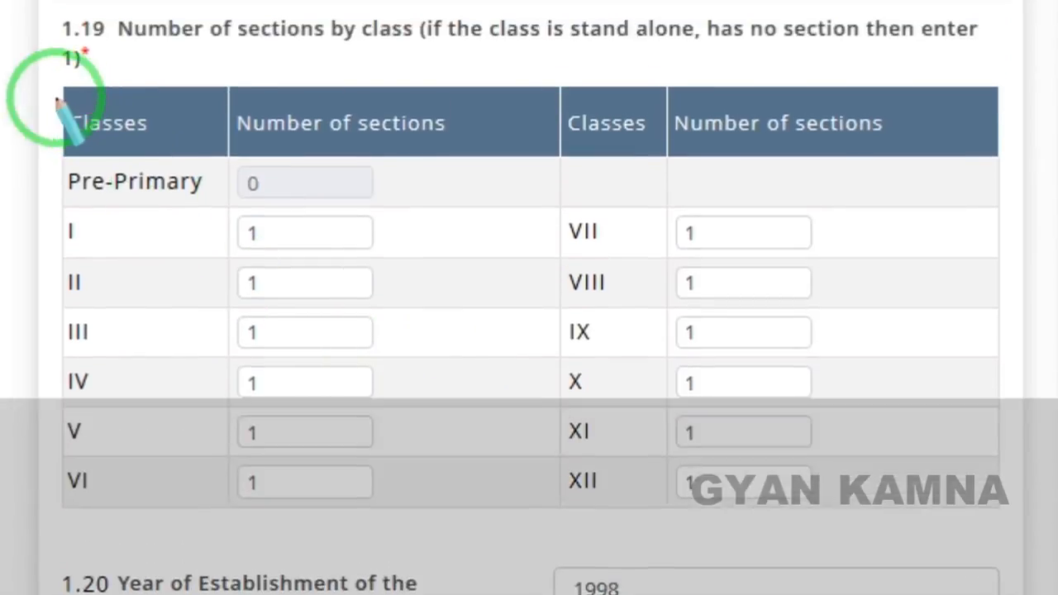
mouse_move(54, 15)
mouse_down()
mouse_move(266, 371)
mouse_move(938, 434)
mouse_up()
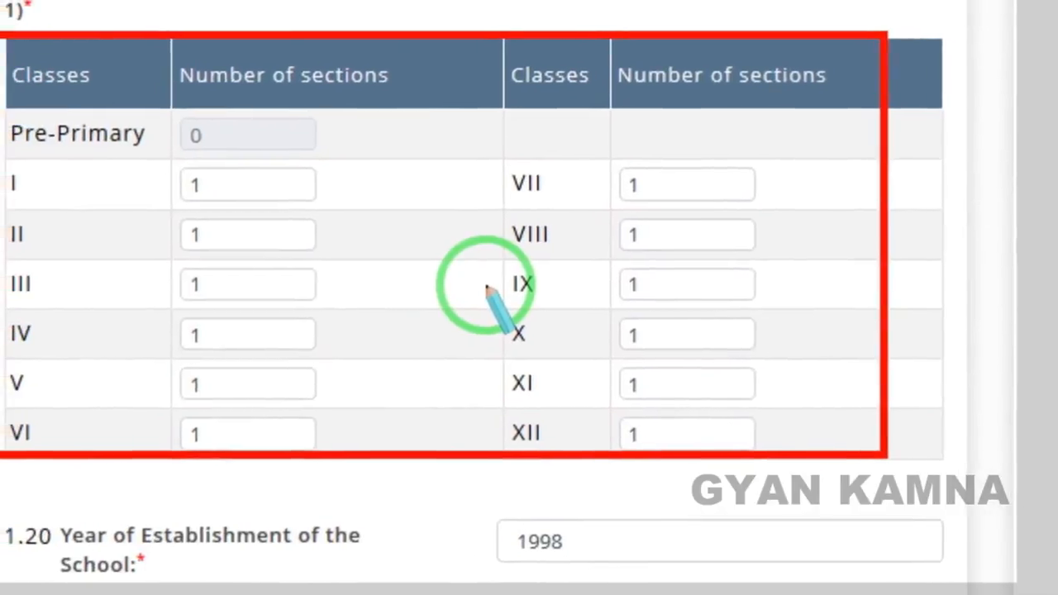
right_click(470, 294)
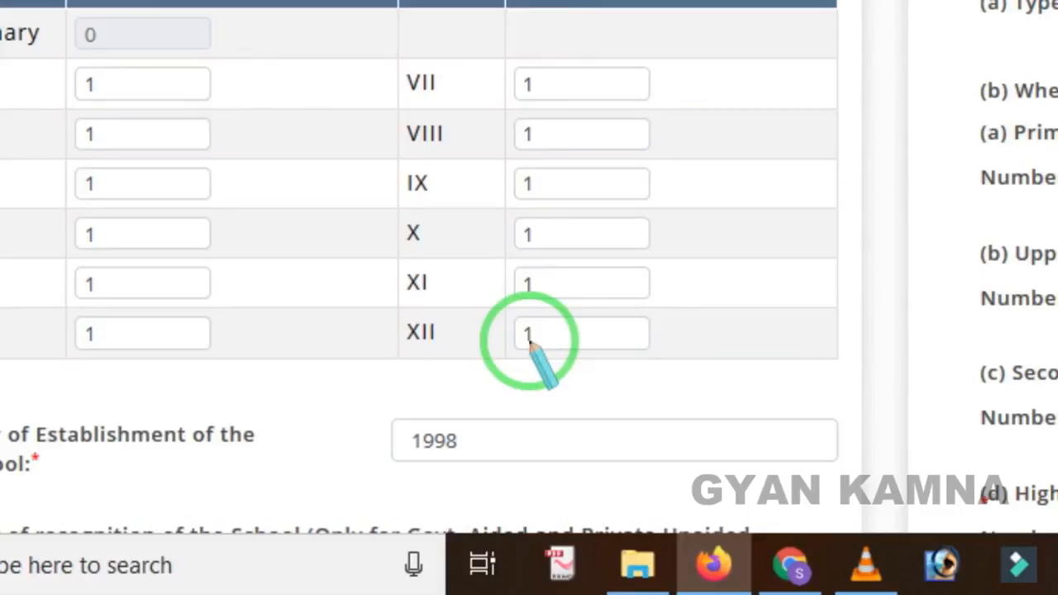
right_click(414, 278)
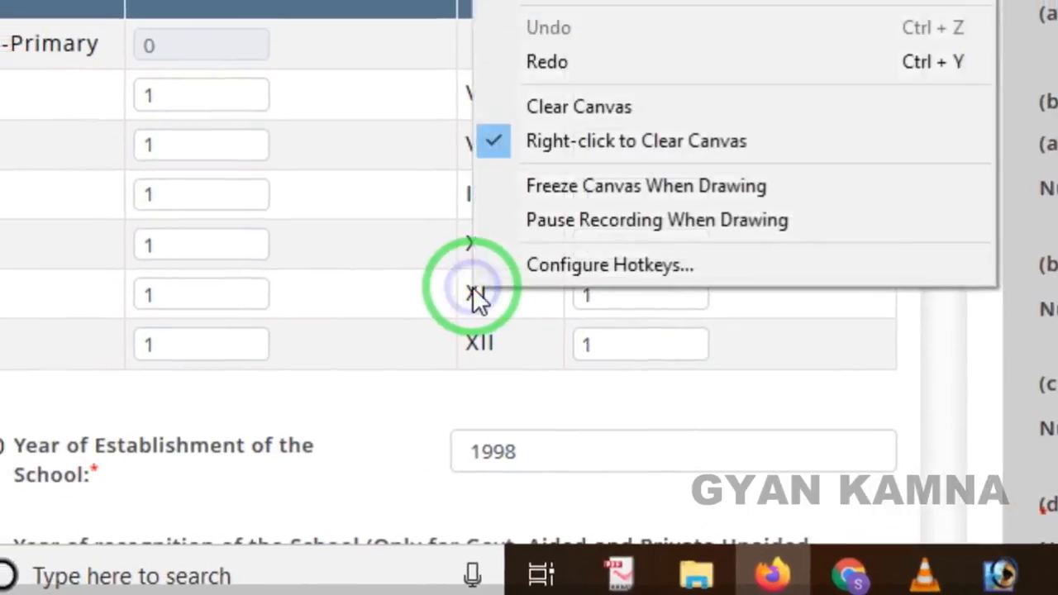
click(343, 257)
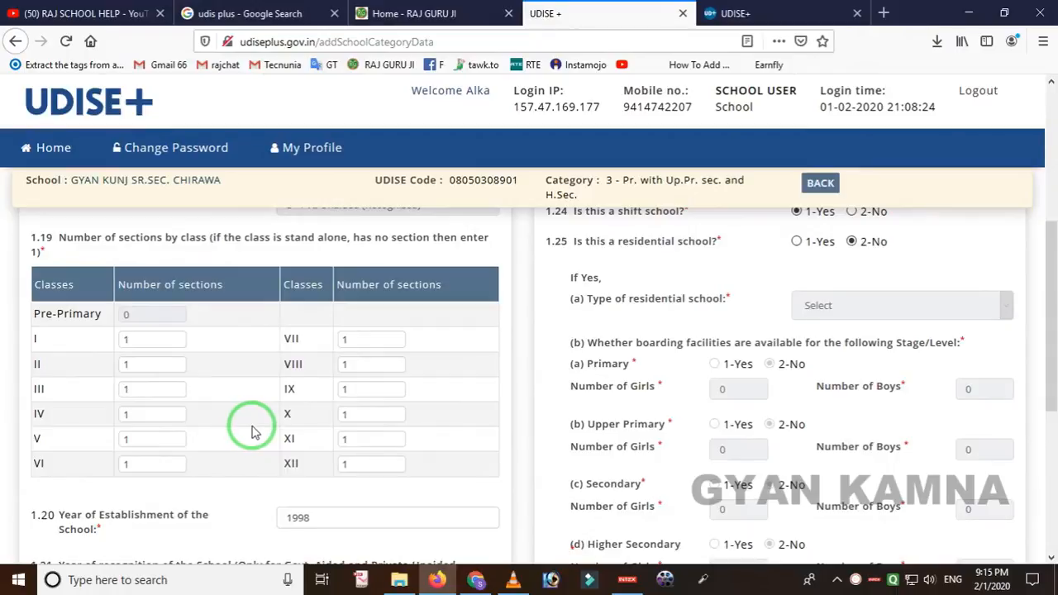
Examine the year of establishment under 1.20 and the recognition years for each school level under 1.21.
scroll(230, 452, down, 5)
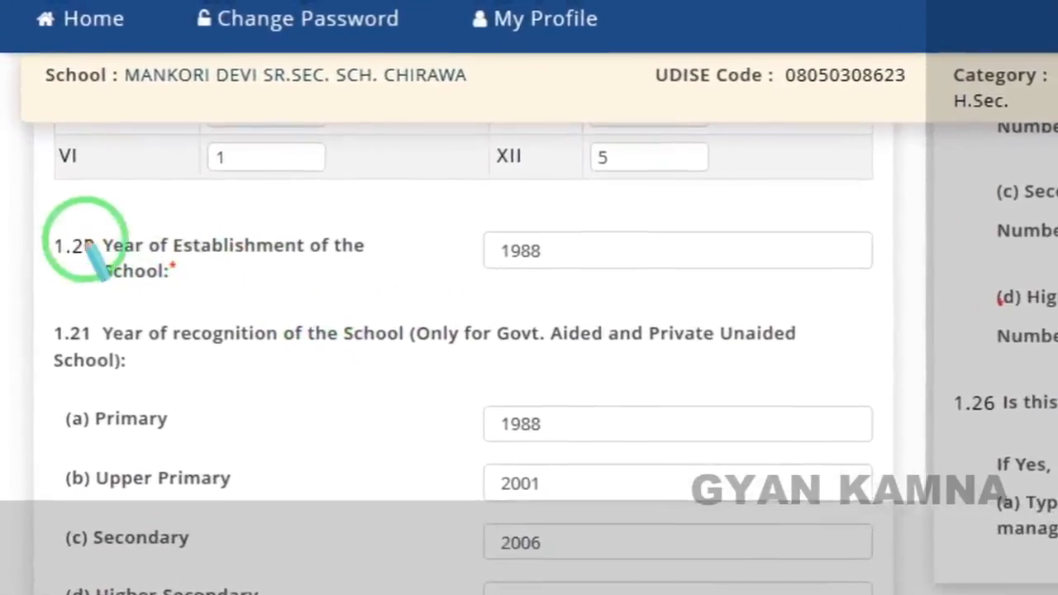
mouse_move(12, 210)
mouse_down()
mouse_move(83, 275)
mouse_move(357, 328)
mouse_up()
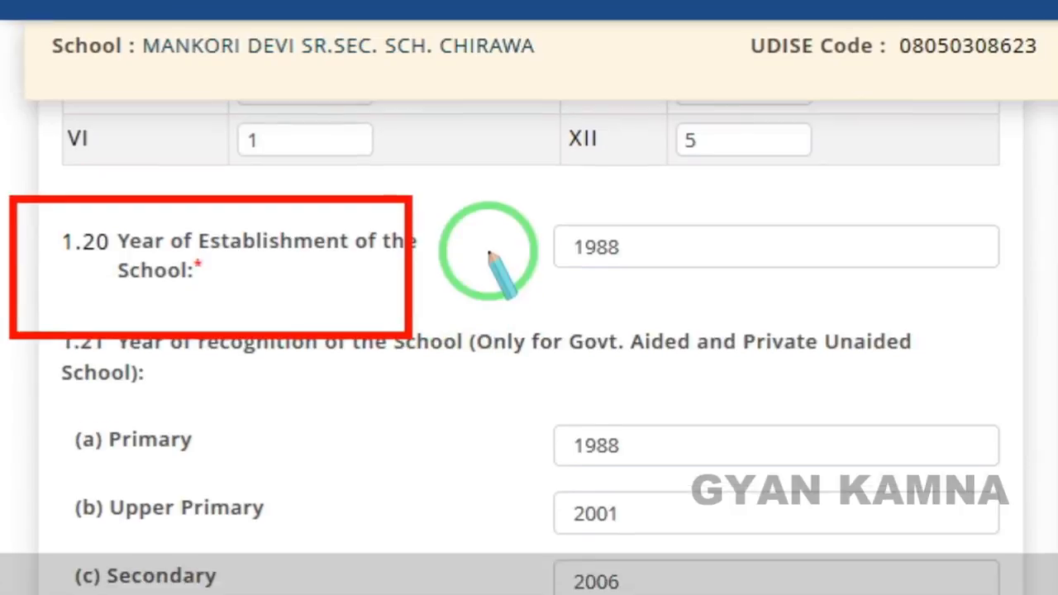
click(500, 239)
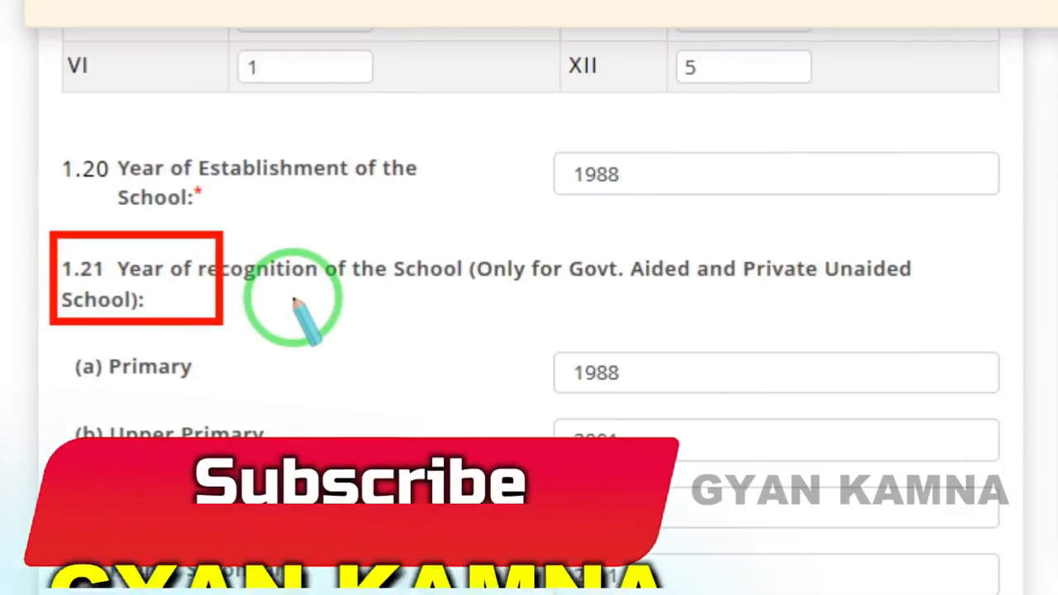
click(296, 299)
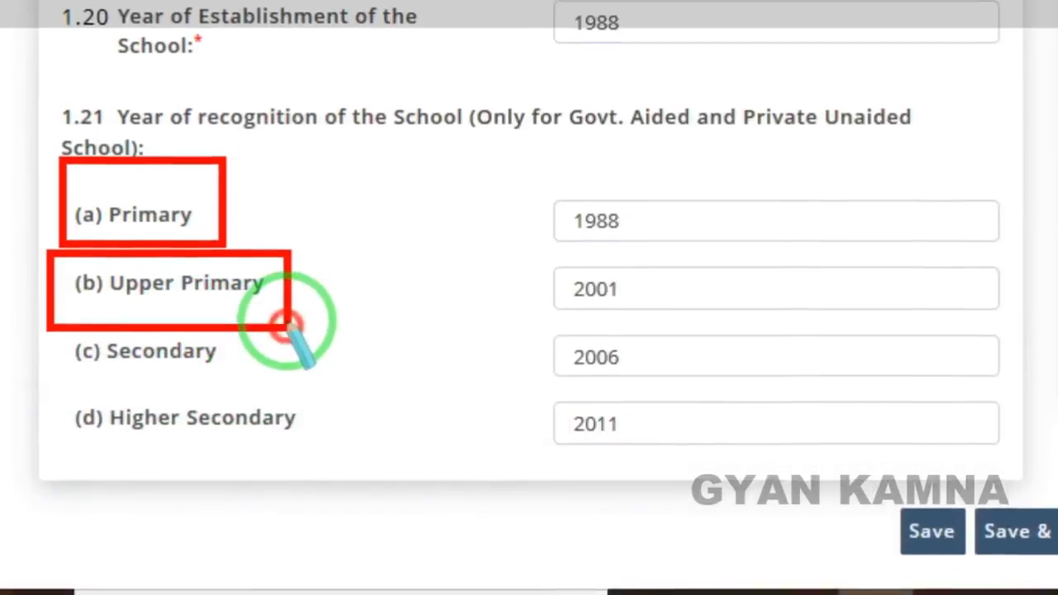
drag(78, 306, 258, 373)
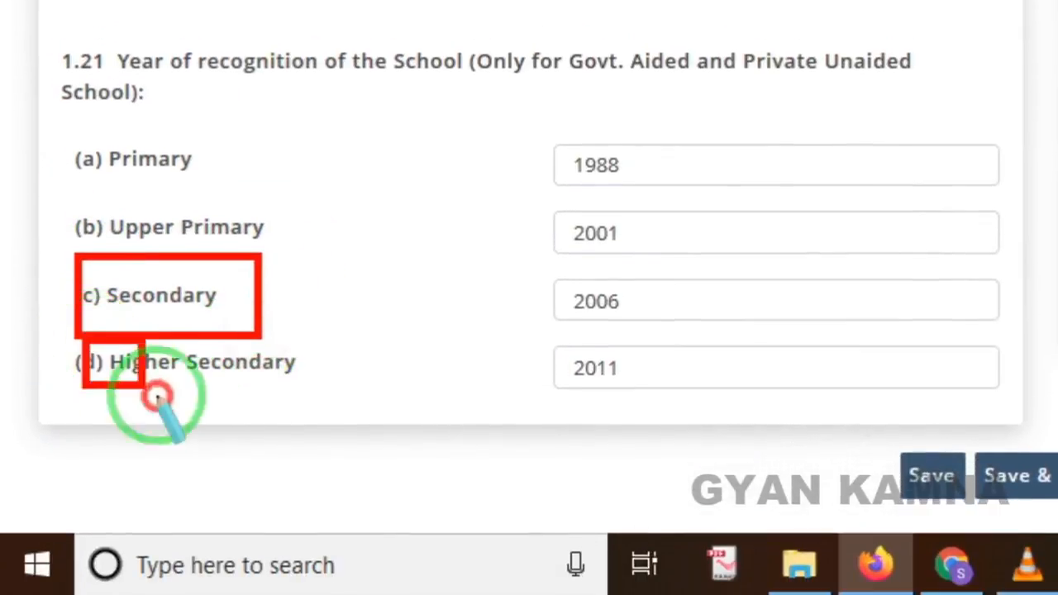
drag(81, 378, 299, 438)
mouse_move(401, 117)
mouse_down()
mouse_move(505, 397)
mouse_move(821, 387)
mouse_up()
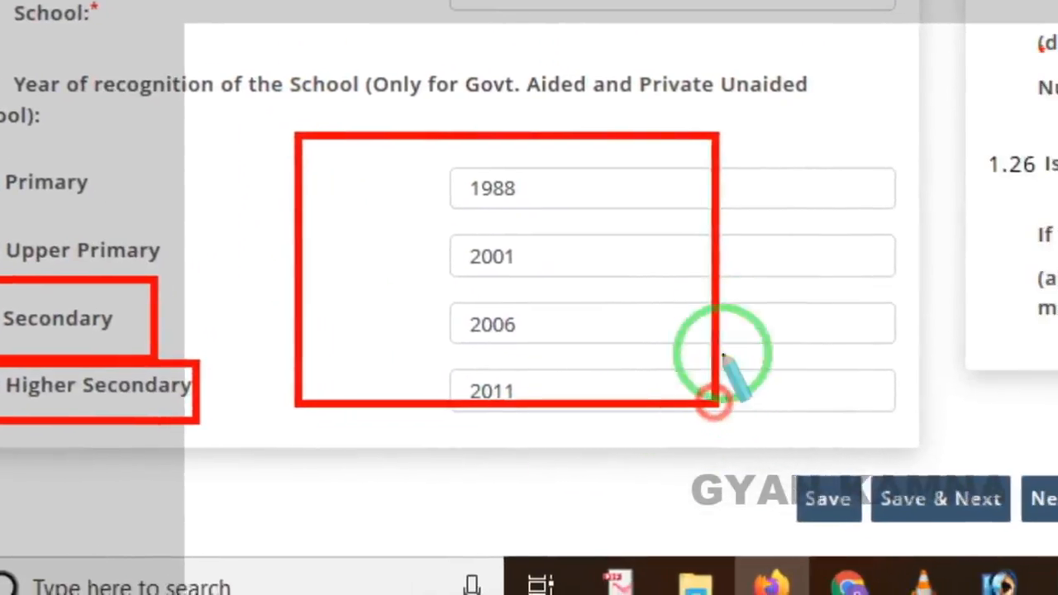
key(Escape)
Examine the upgradation years under 1.22 and the special school and shift school answers under 1.23 and 1.24.
scroll(929, 192, up, 5)
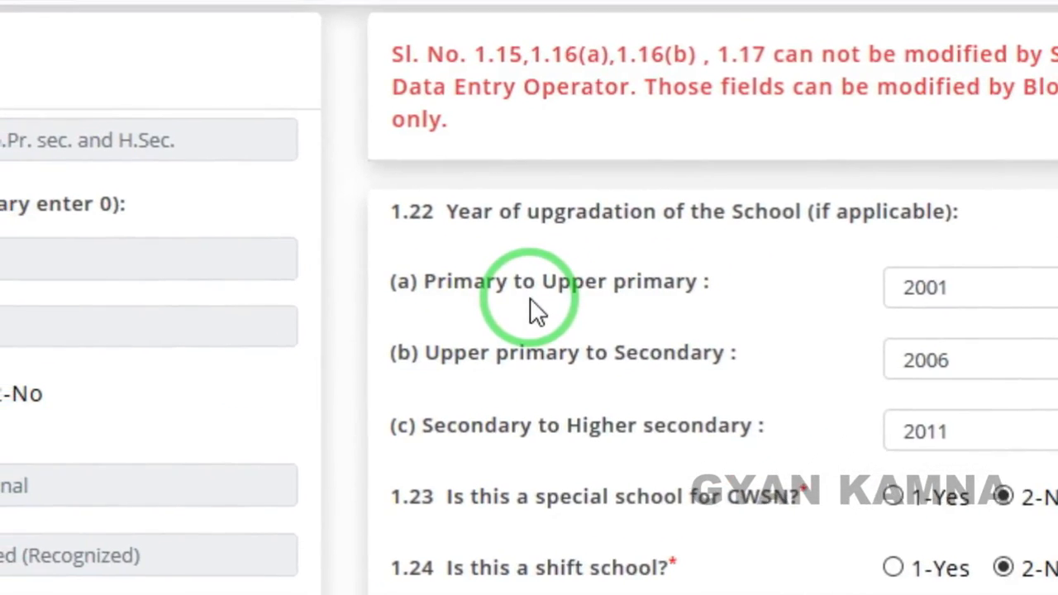
key(ctrl+2)
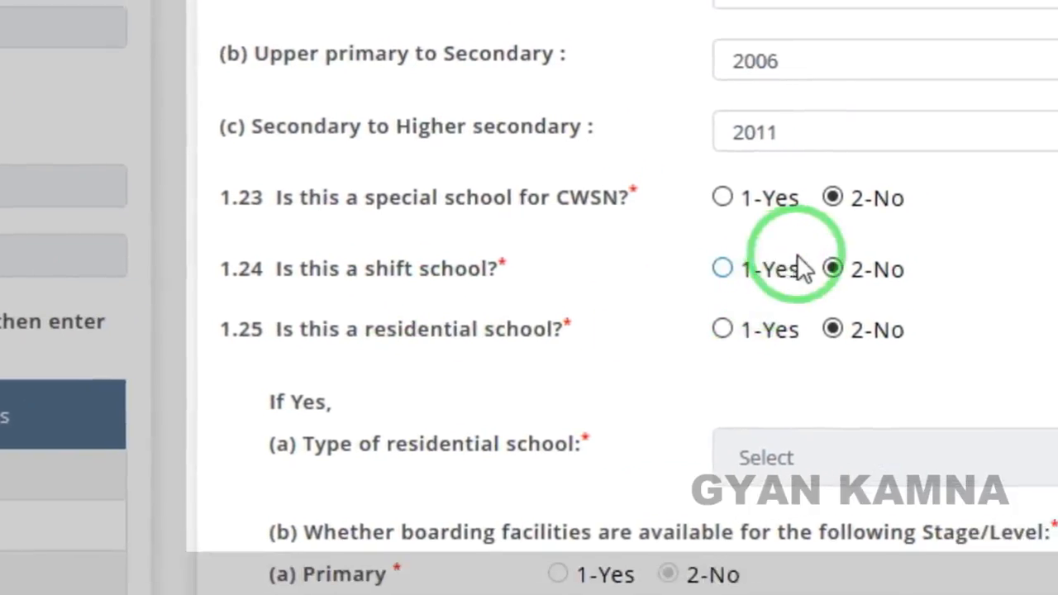
click(968, 275)
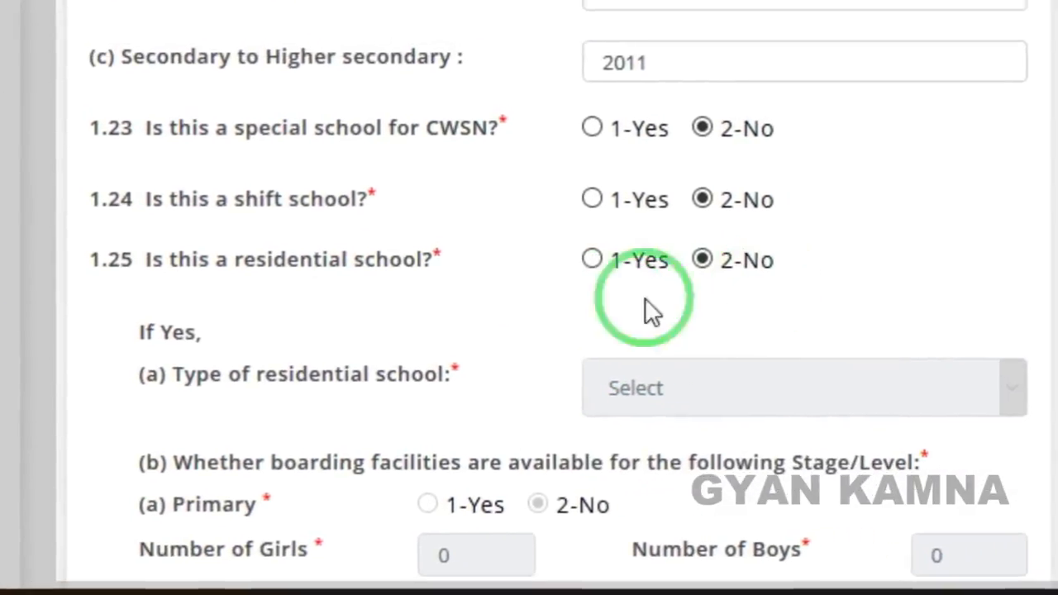
Review the residential and minority school items 1.25 and 1.26, and save the Category form to continue to the Language form.
scroll(436, 324, down, 3)
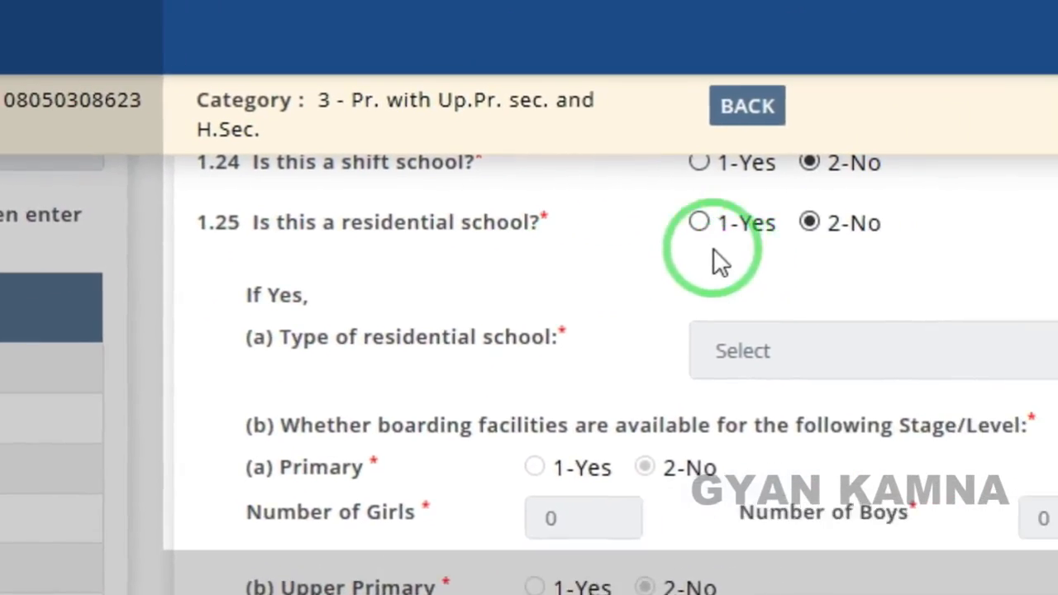
scroll(485, 436, down, 8)
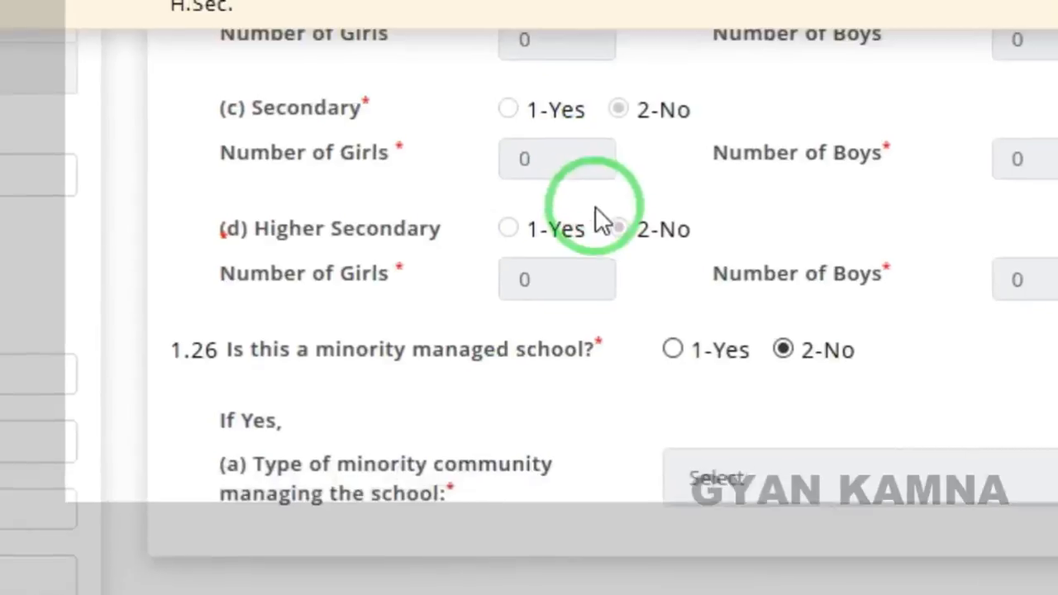
scroll(595, 215, up, 4)
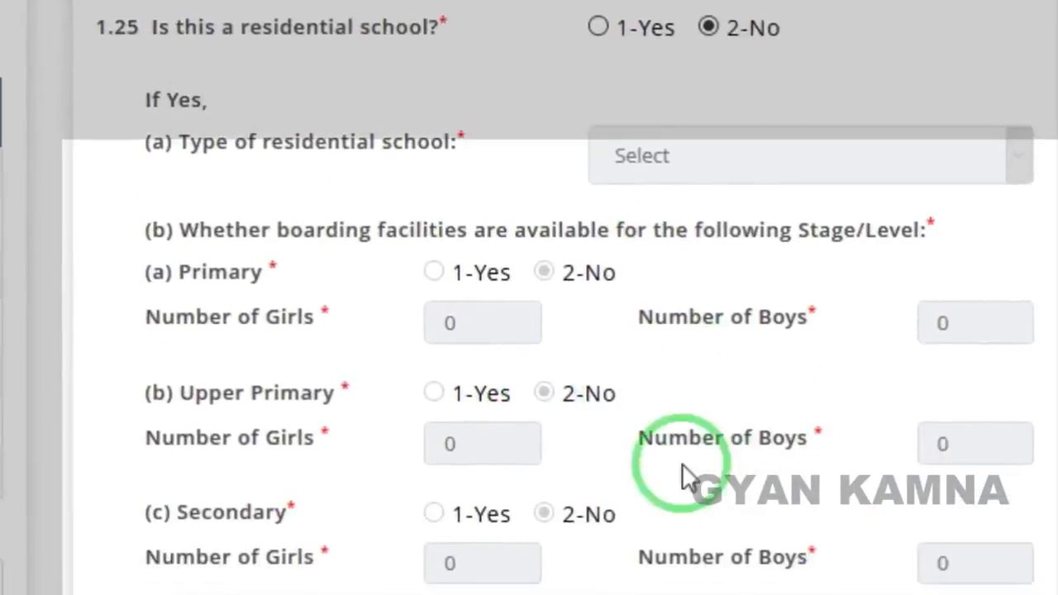
scroll(471, 359, down, 5)
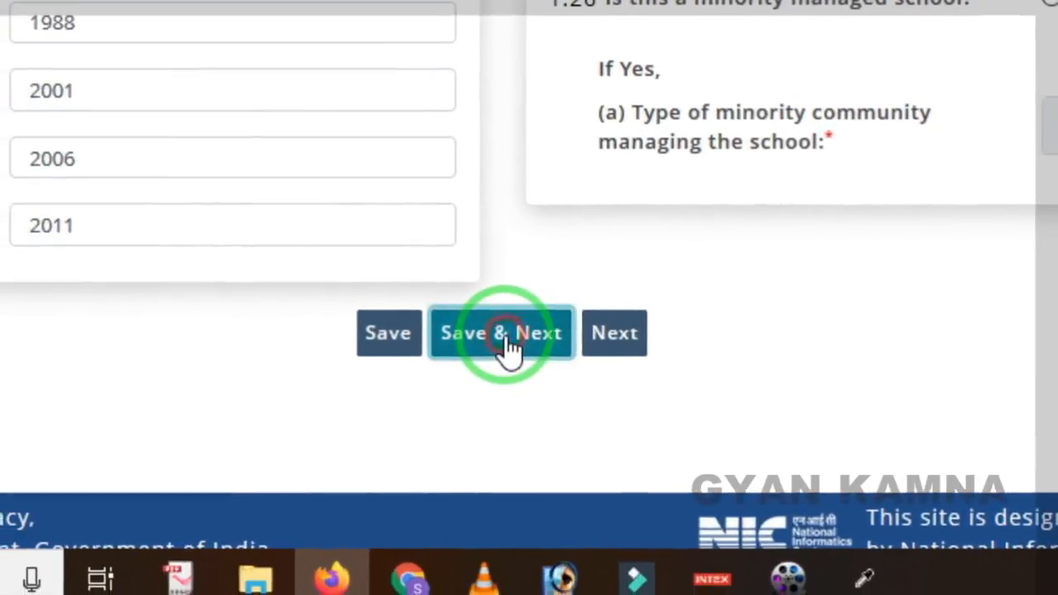
click(487, 347)
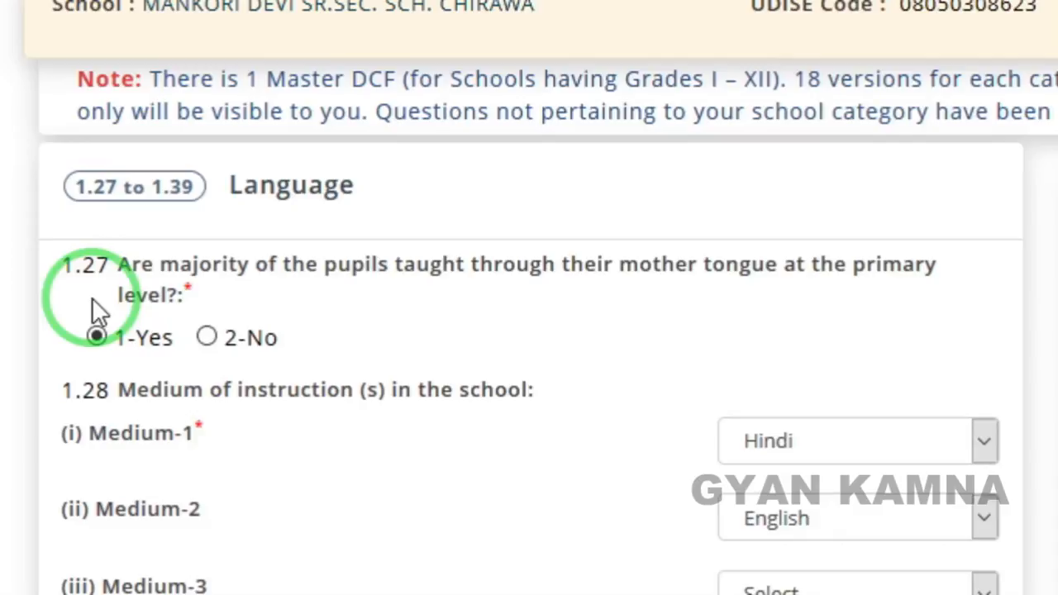
Examine the mother-tongue question 1.27 and the mediums of instruction under 1.28.
scroll(108, 318, down, 2)
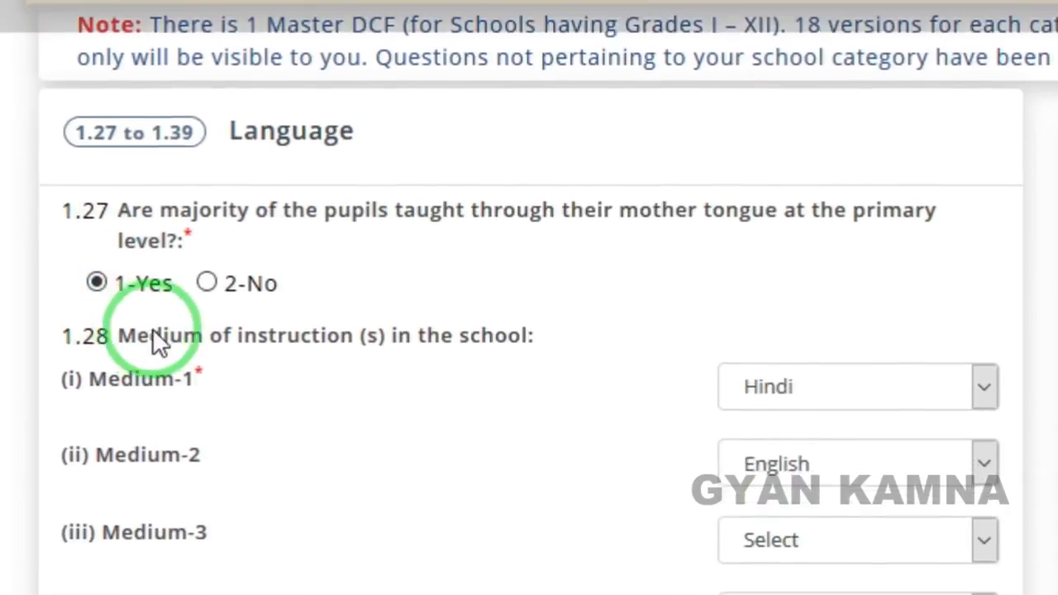
scroll(161, 317, down, 3)
scroll(248, 309, up, 1)
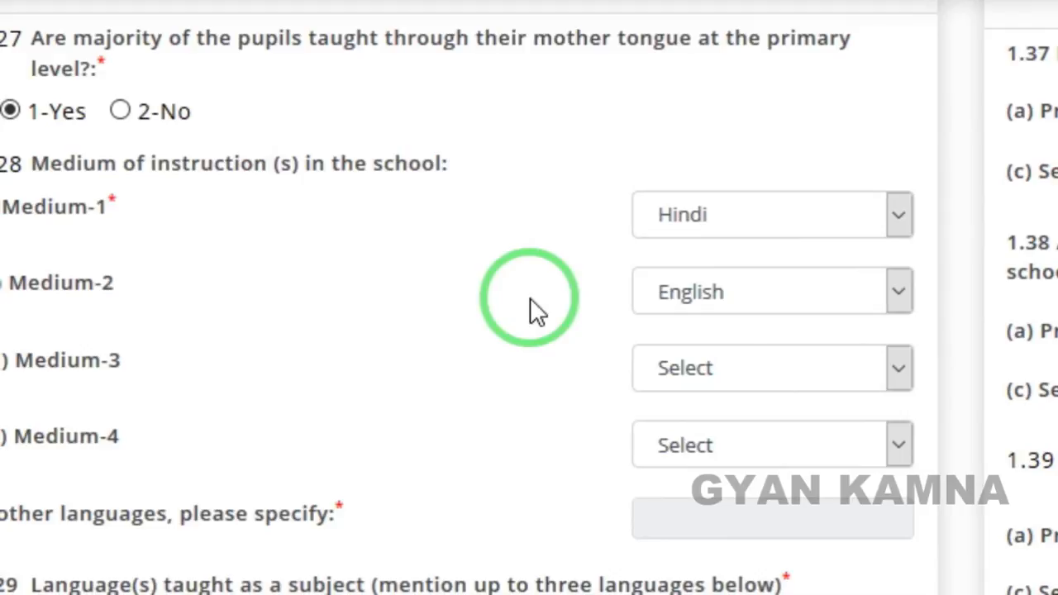
Set the third language taught under 1.29 to Sanskrit and answer 2-No to educational and vocational guidance under 1.31.
scroll(479, 355, down, 5)
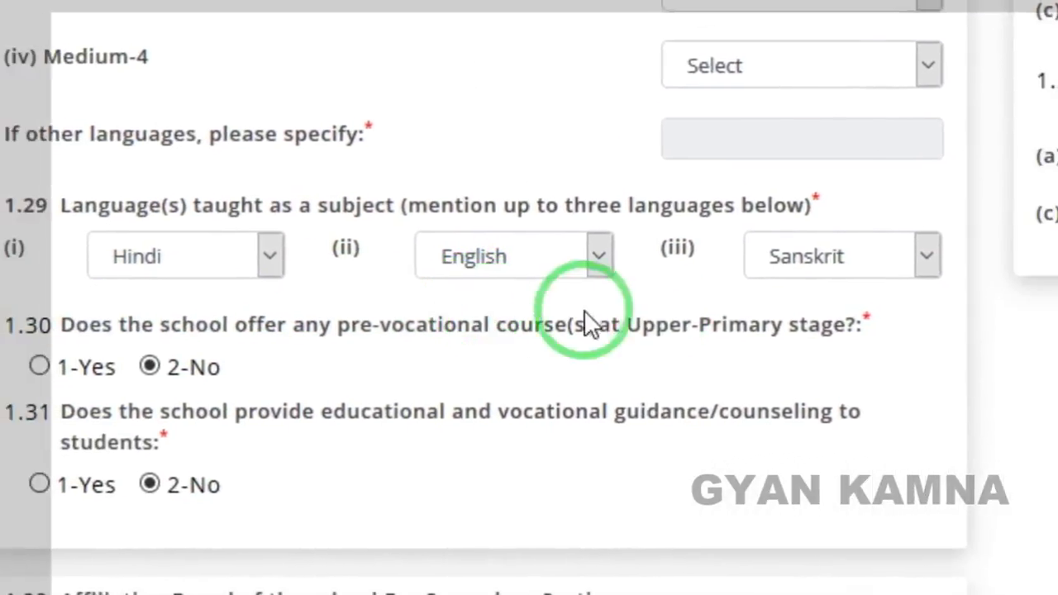
click(791, 273)
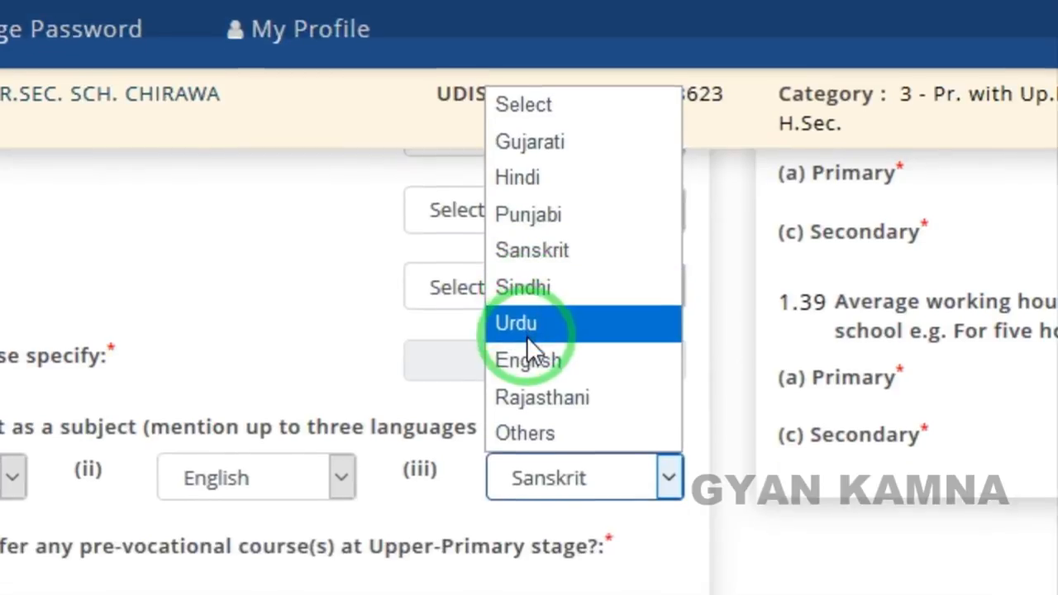
click(533, 248)
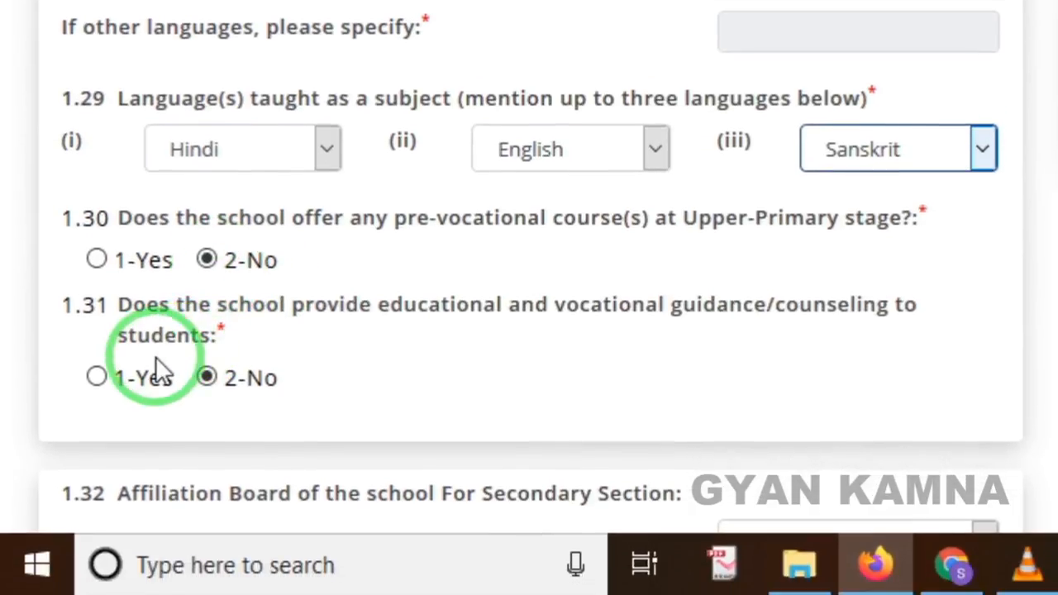
click(244, 380)
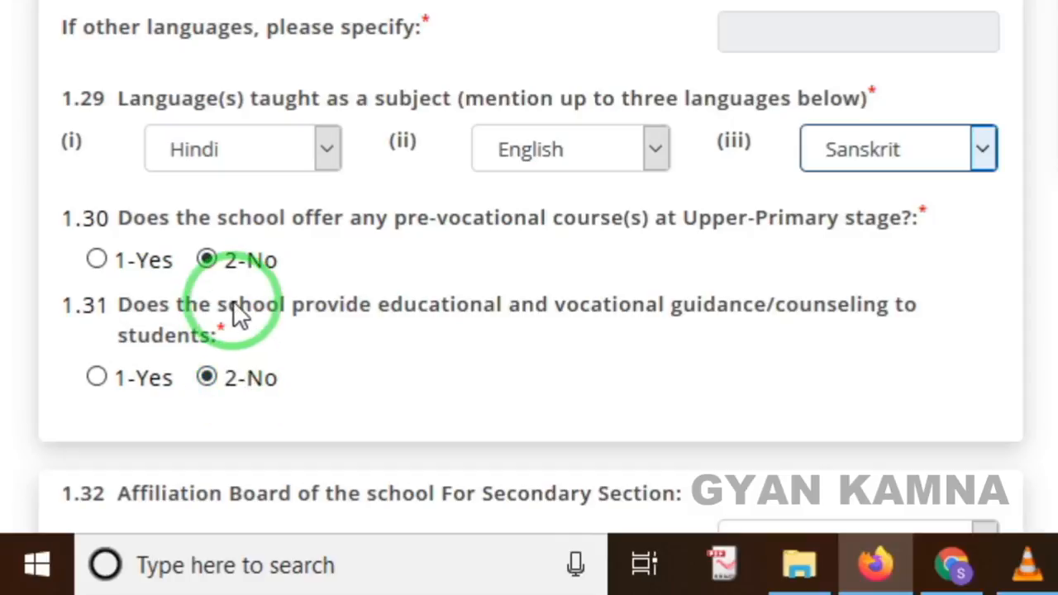
Set the affiliation board to 2 - State Board for both the secondary section (1.32) and the higher secondary section (1.33).
scroll(186, 354, down, 3)
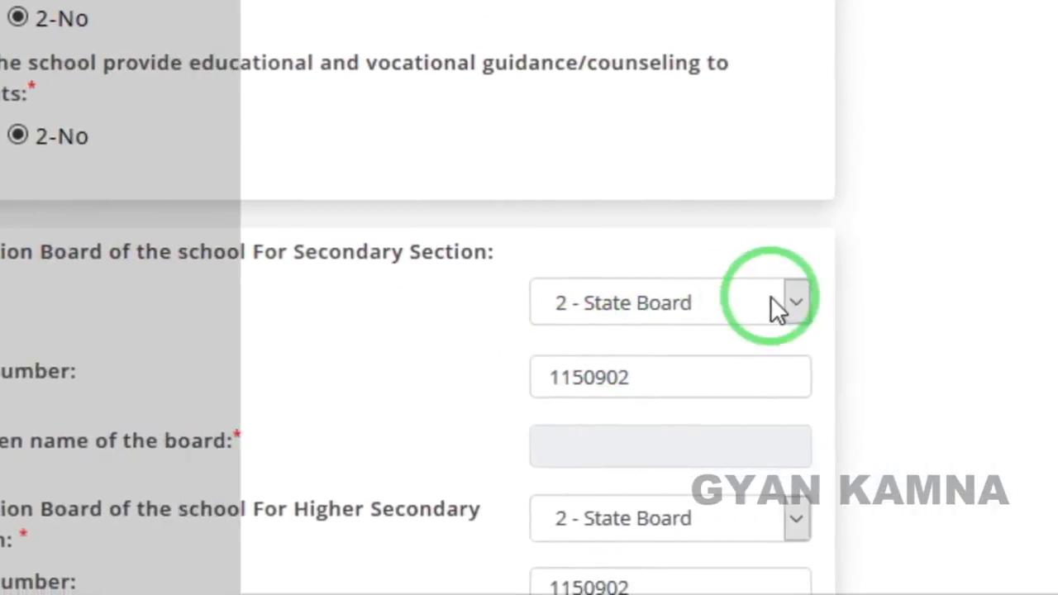
click(980, 327)
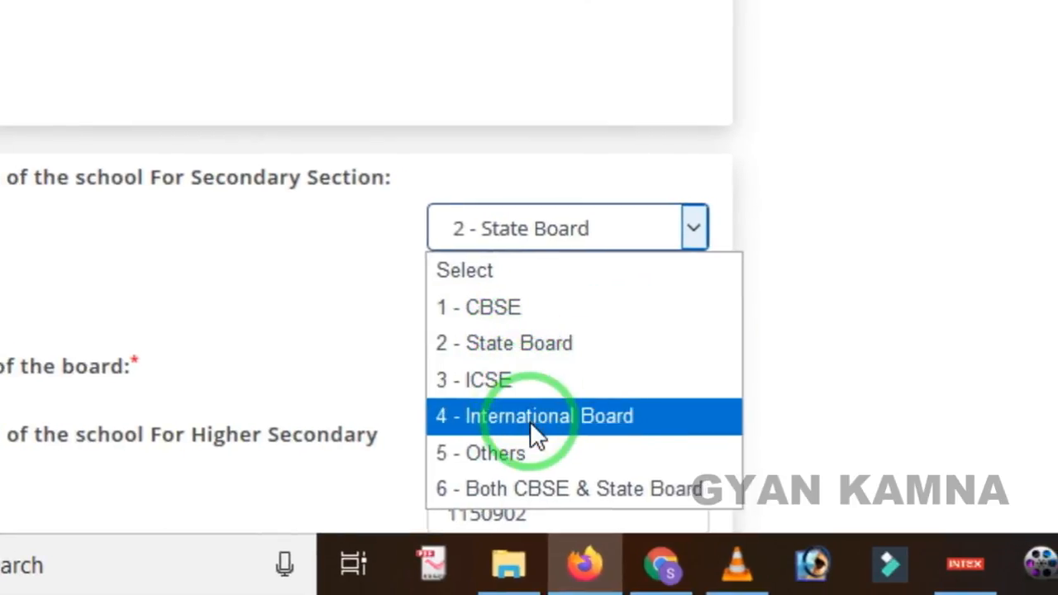
click(536, 347)
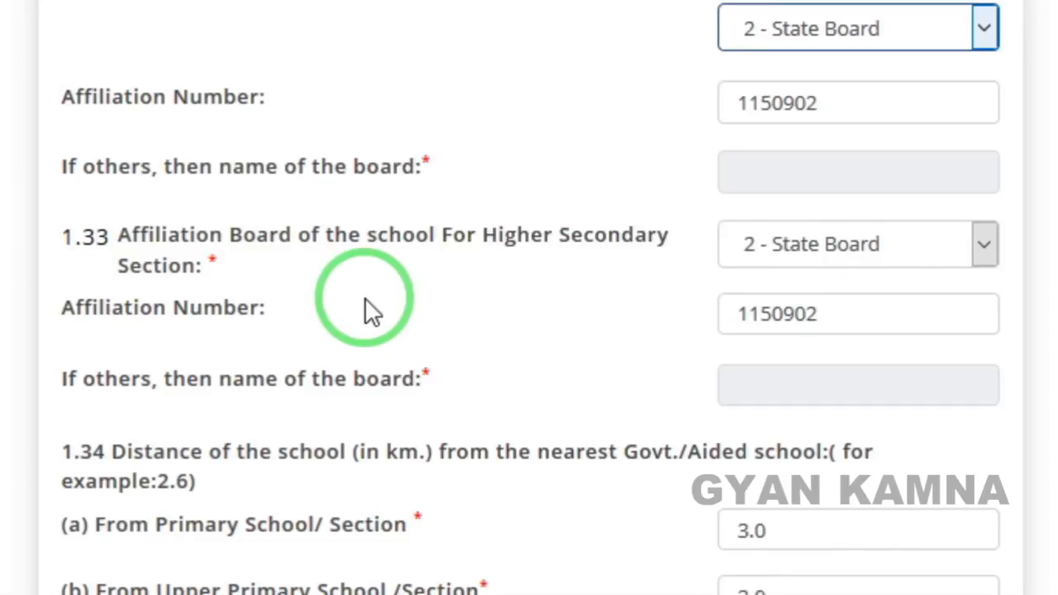
click(920, 239)
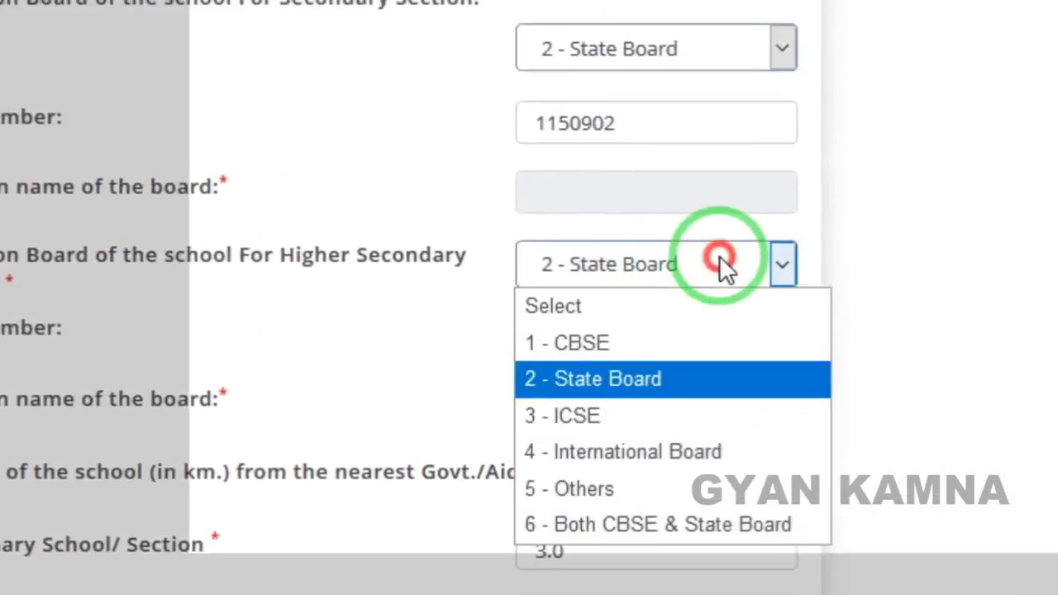
click(600, 379)
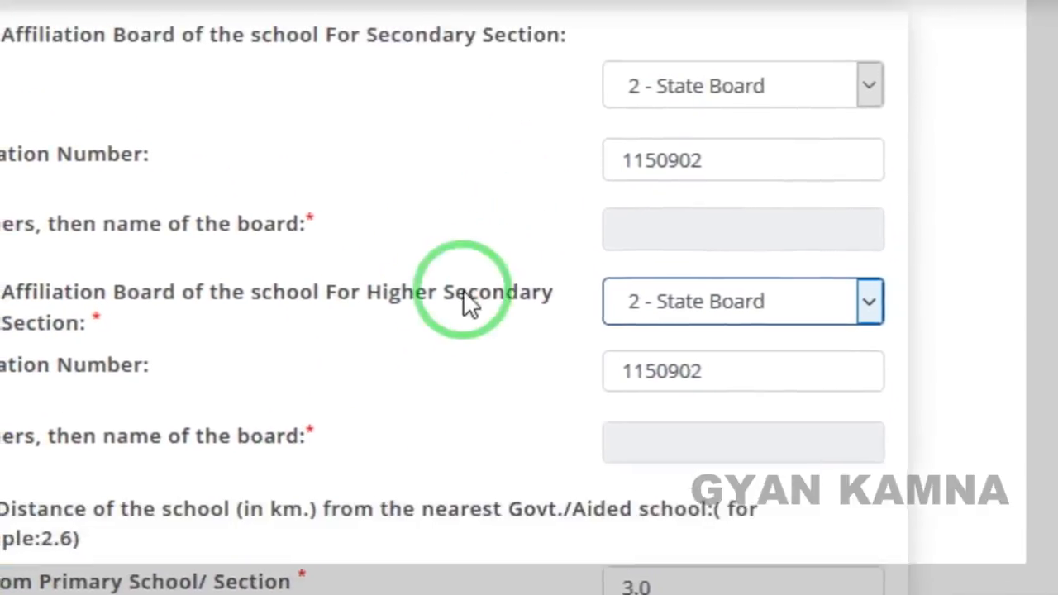
Examine the 1.34 distances from the nearest Govt./Aided school for the primary, upper primary, secondary and higher secondary sections.
scroll(447, 321, down, 2)
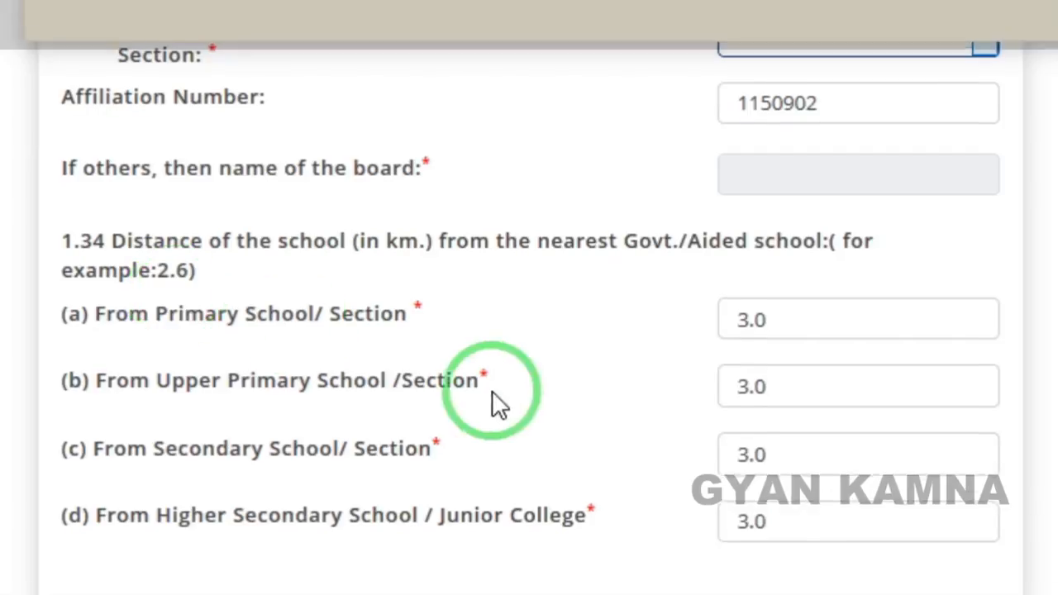
scroll(315, 331, down, 1)
key(ctrl+2)
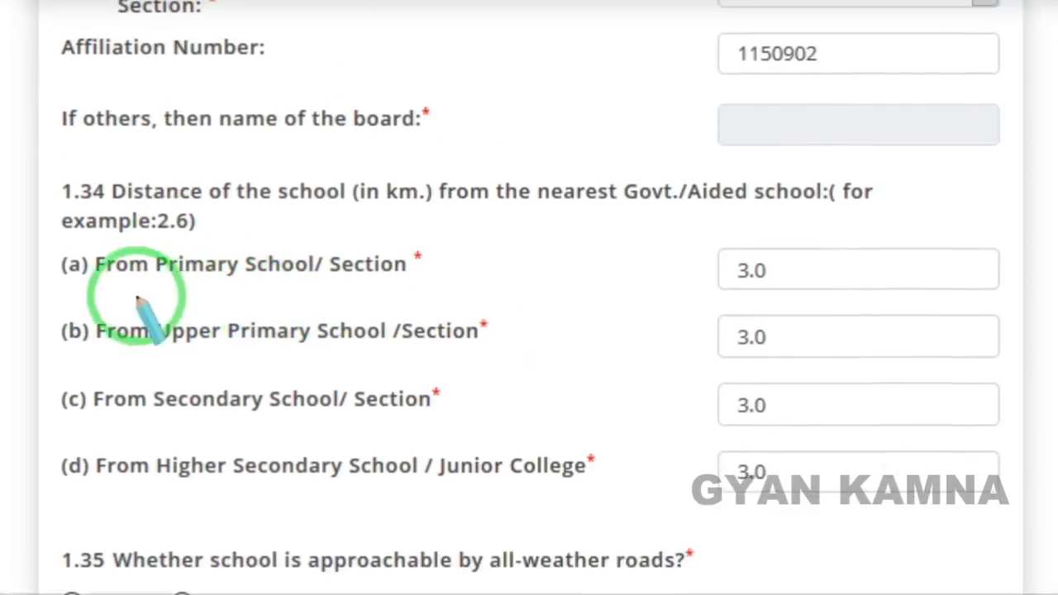
mouse_move(82, 225)
mouse_down()
mouse_move(167, 304)
mouse_move(486, 326)
mouse_move(706, 314)
mouse_move(680, 310)
mouse_up()
drag(141, 316, 468, 366)
drag(440, 326, 496, 320)
right_click(496, 320)
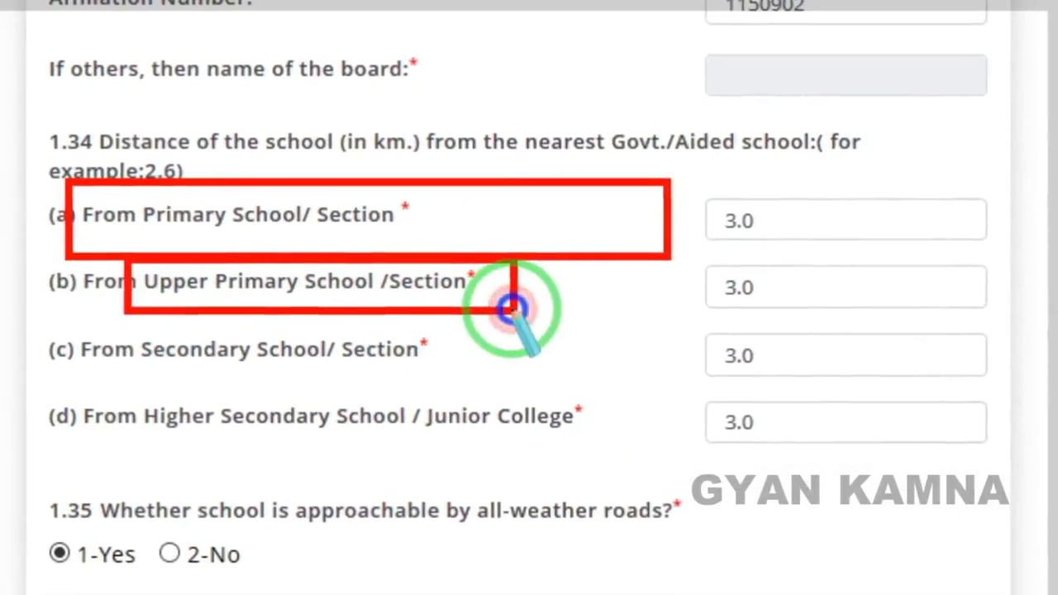
mouse_move(611, 189)
mouse_down()
mouse_move(646, 285)
mouse_move(874, 486)
mouse_up()
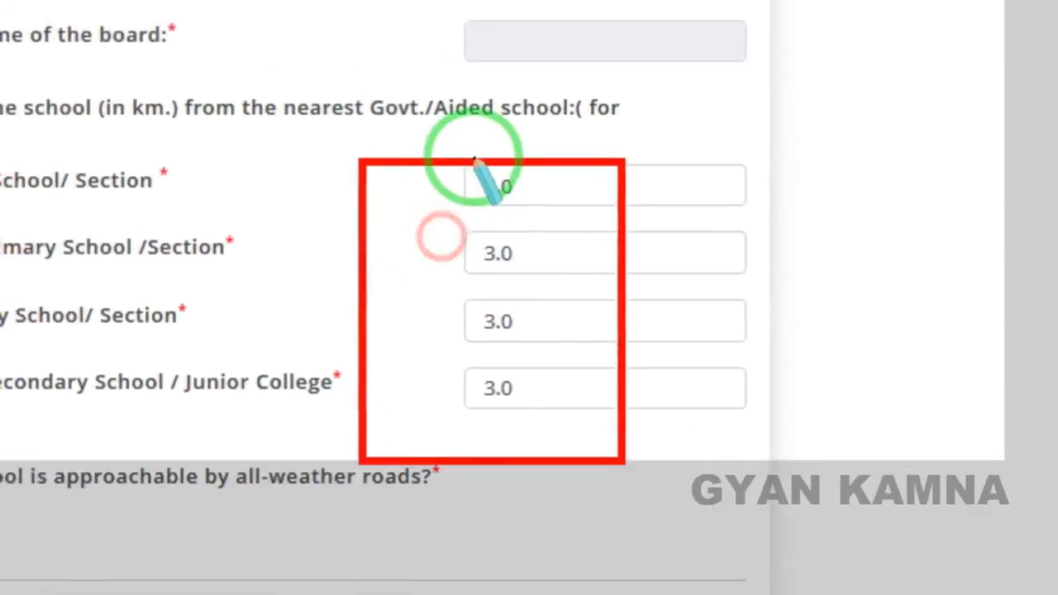
mouse_move(385, 73)
mouse_down()
mouse_move(414, 233)
mouse_move(490, 316)
mouse_up()
right_click(405, 341)
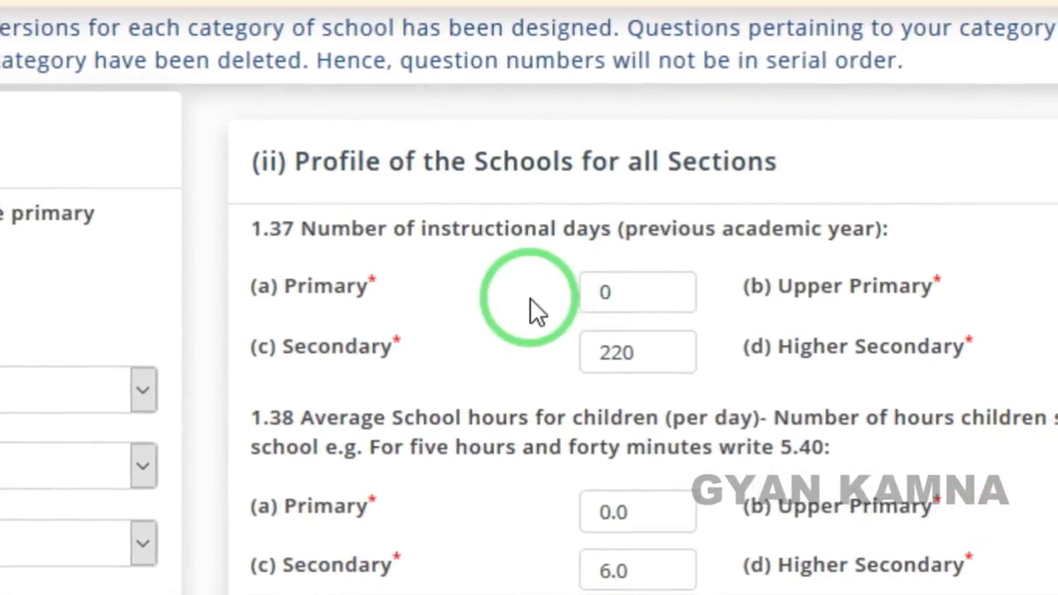
Examine item 1.37 on the number of instructional days in the previous academic year for each school section.
key(ctrl+alt+d)
mouse_move(286, 202)
mouse_down()
mouse_move(305, 246)
mouse_move(829, 300)
mouse_move(922, 282)
mouse_up()
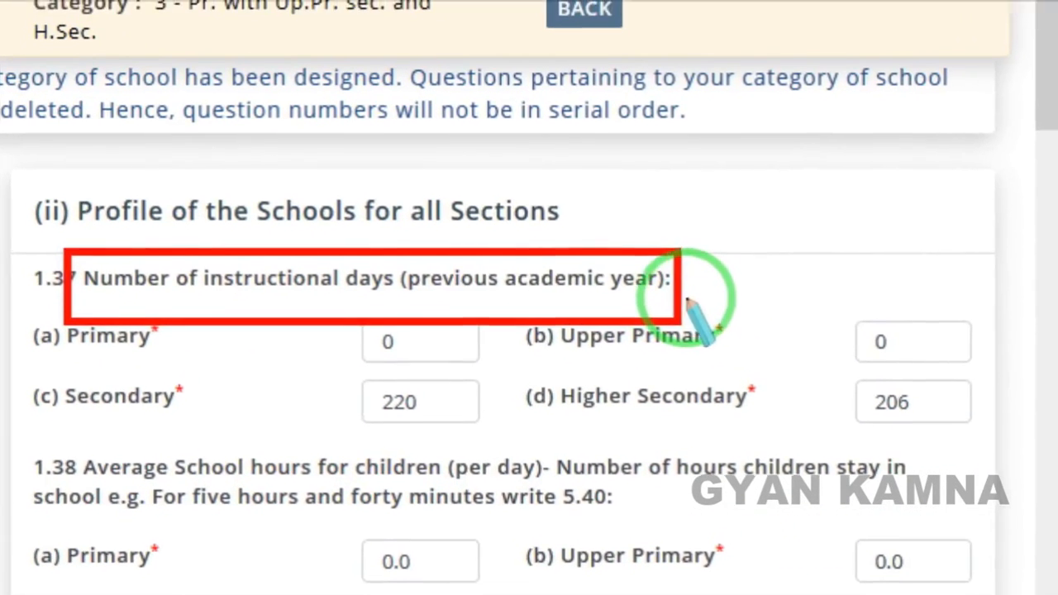
right_click(707, 273)
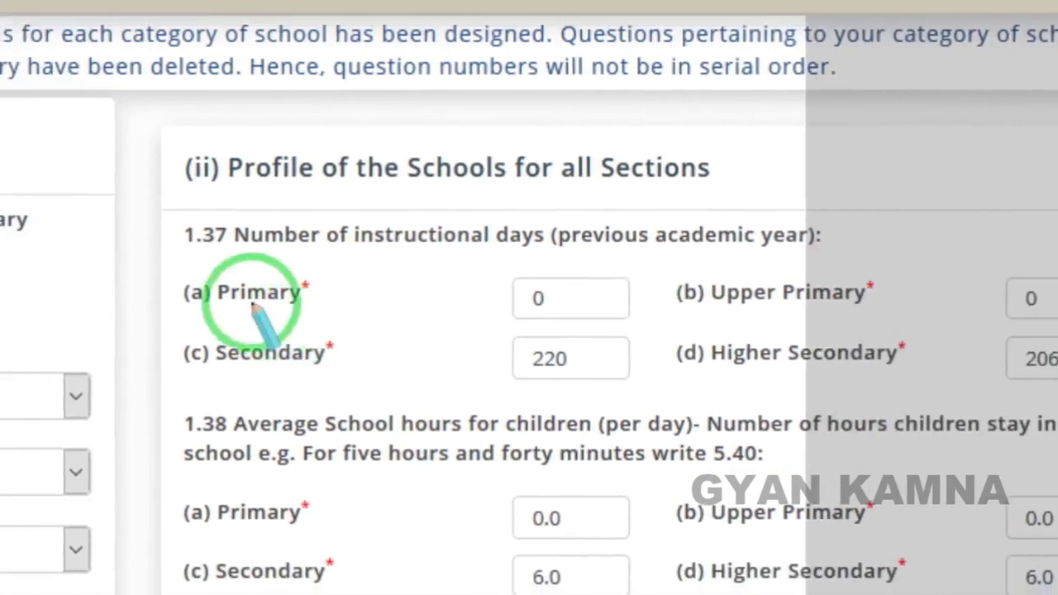
mouse_move(26, 292)
mouse_down()
mouse_move(87, 347)
mouse_move(209, 364)
mouse_up()
mouse_move(807, 248)
mouse_down()
mouse_move(1047, 292)
mouse_move(1057, 323)
mouse_up()
drag(229, 295, 447, 377)
mouse_move(697, 294)
mouse_down()
mouse_move(766, 364)
mouse_move(1050, 369)
mouse_up()
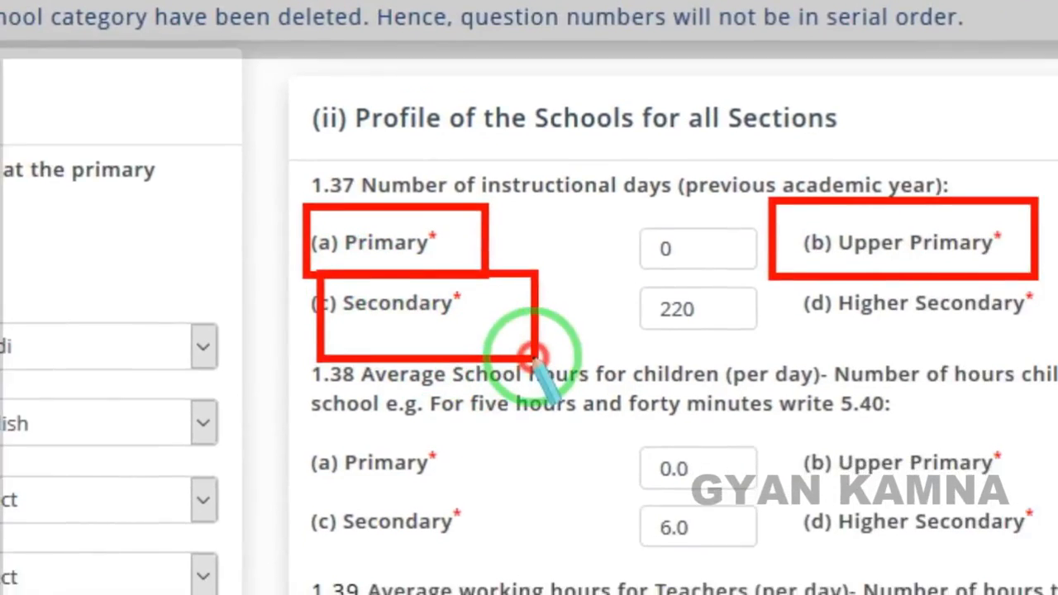
right_click(835, 276)
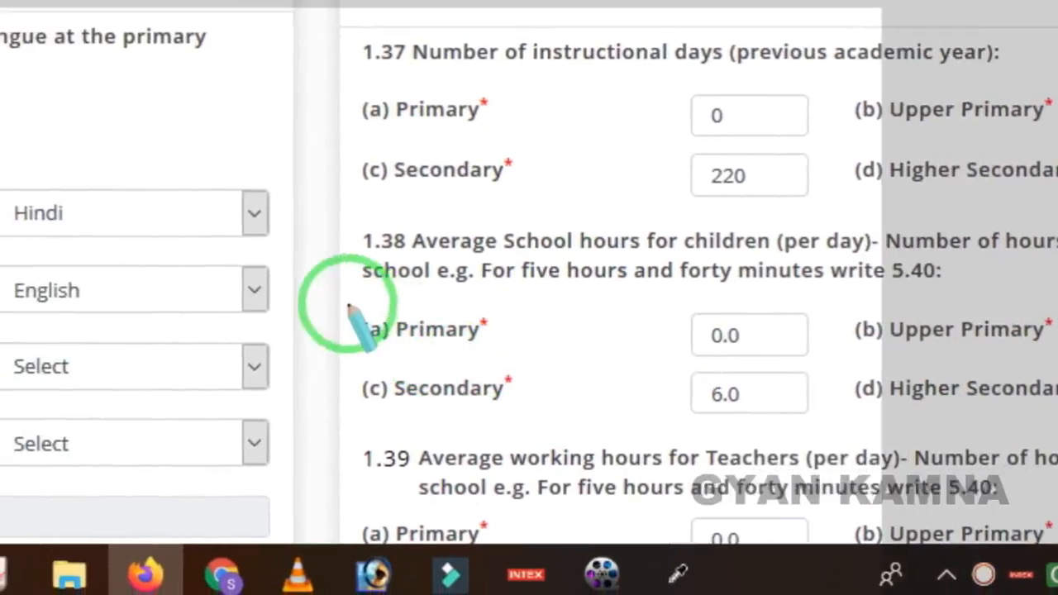
Review the average daily school hours for children under 1.38, and continue to the form that begins with item 1.40.
drag(304, 325, 733, 382)
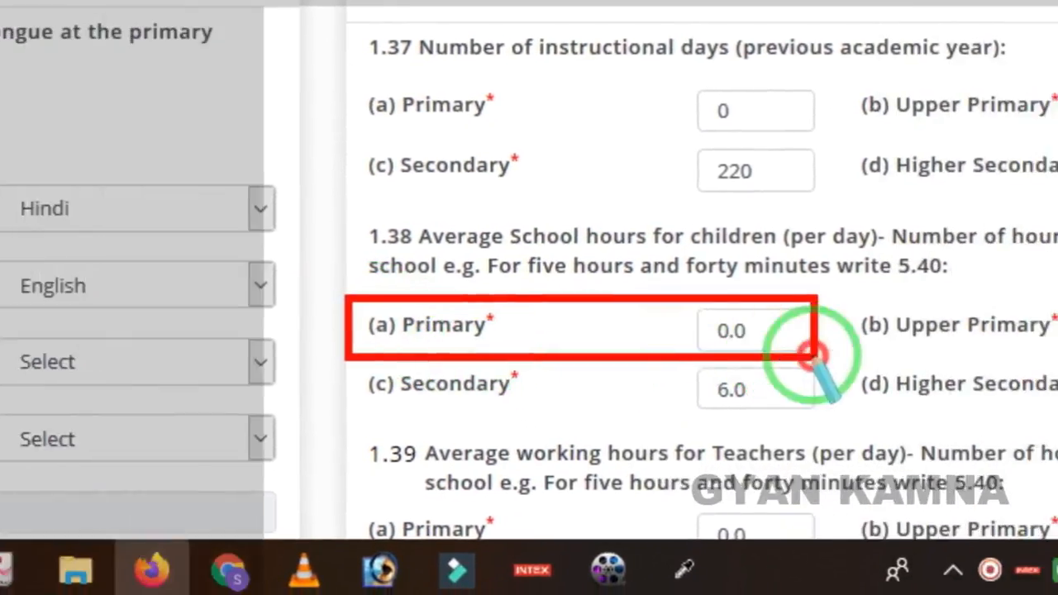
mouse_move(604, 270)
mouse_down()
mouse_move(628, 323)
mouse_move(1008, 396)
mouse_up()
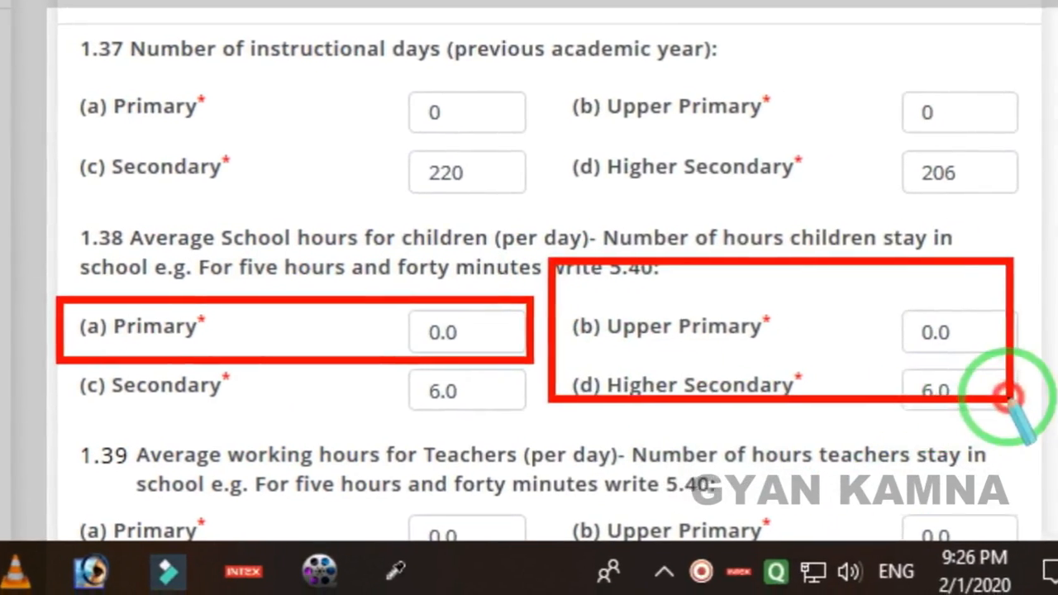
right_click(351, 304)
drag(85, 208, 601, 421)
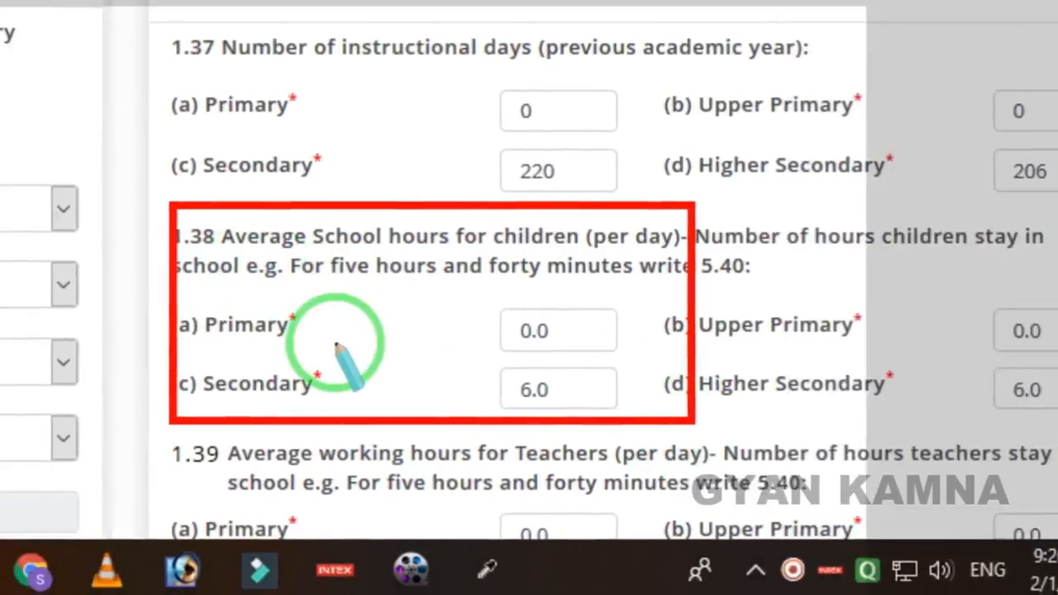
right_click(198, 338)
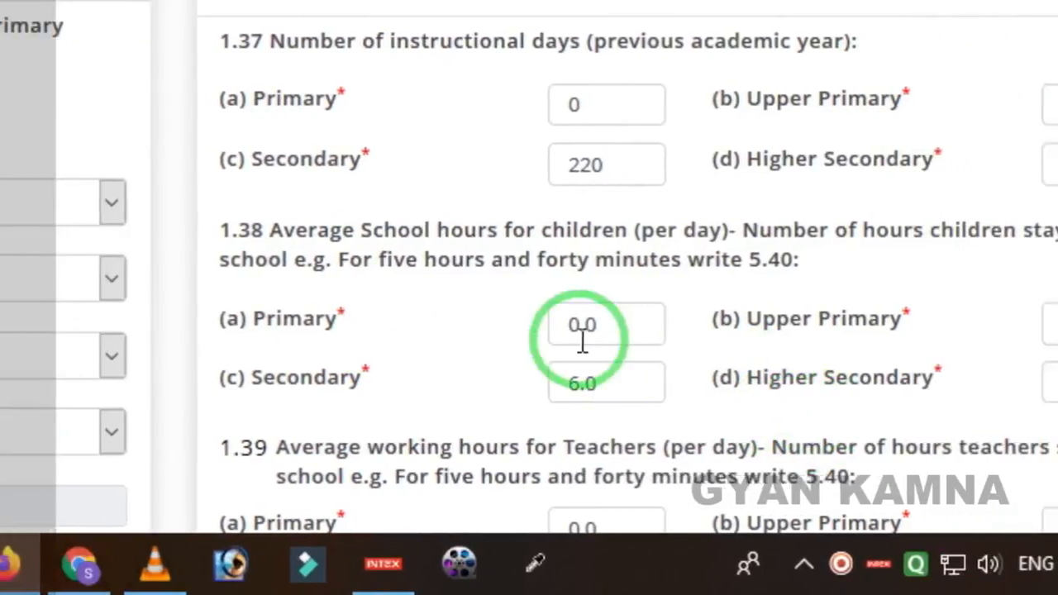
scroll(728, 338, down, 4)
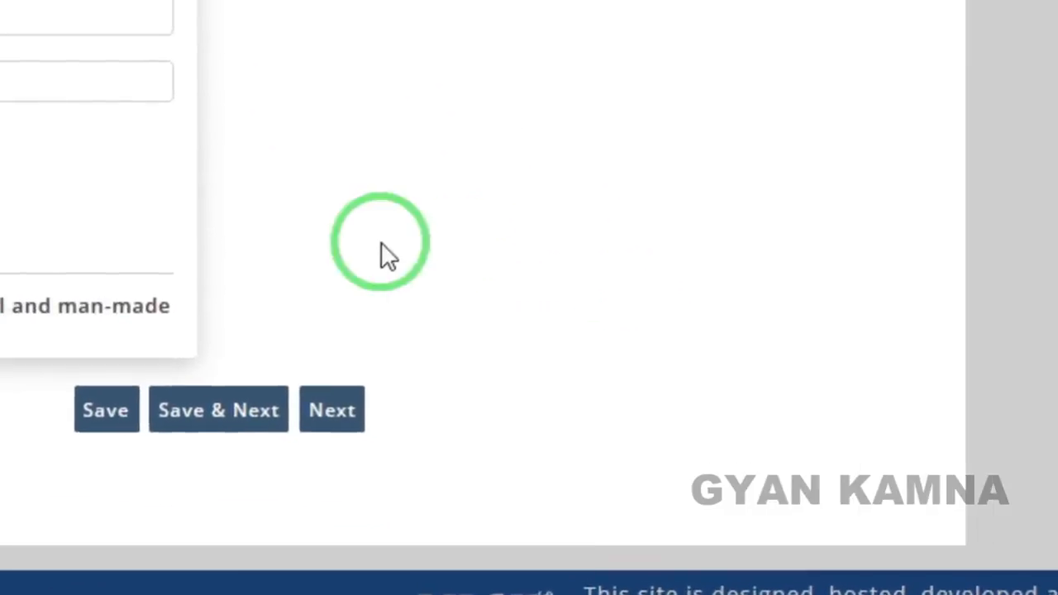
click(452, 374)
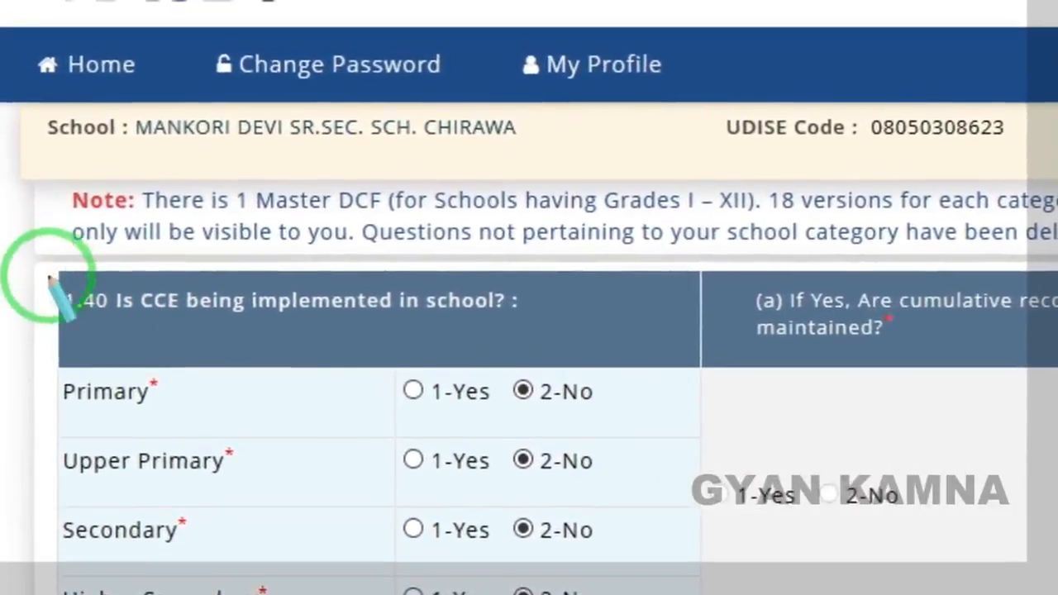
Examine item 1.40 on CCE implementation for each section, including the follow-up questions on pupils' cumulative records and sharing with parents.
mouse_move(55, 256)
mouse_down()
mouse_move(187, 288)
mouse_move(375, 281)
mouse_up()
right_click(412, 300)
mouse_move(88, 248)
mouse_down()
mouse_move(382, 314)
mouse_move(476, 312)
mouse_up()
right_click(484, 300)
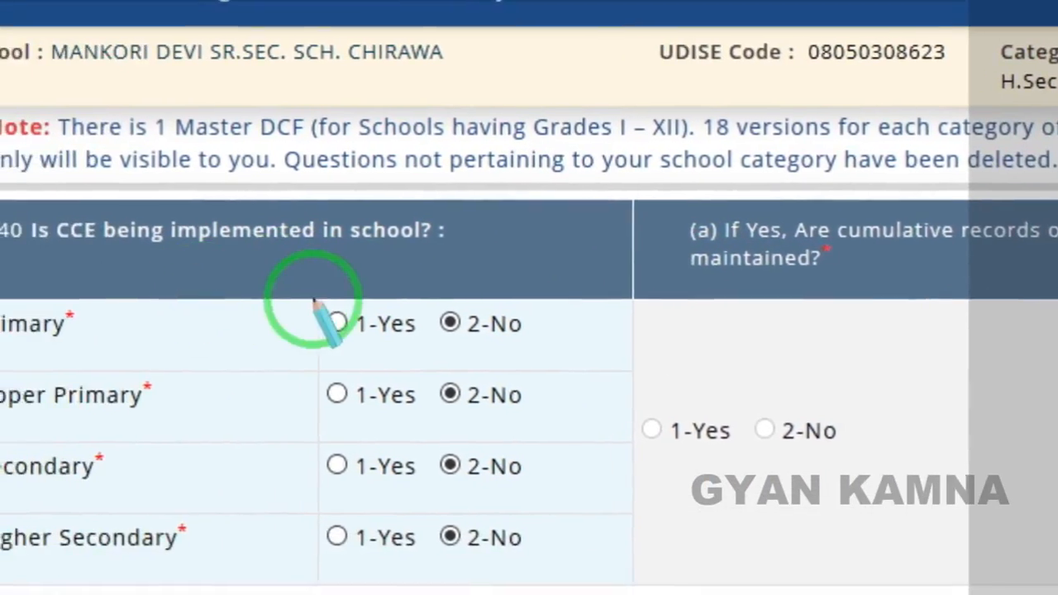
drag(315, 300, 385, 594)
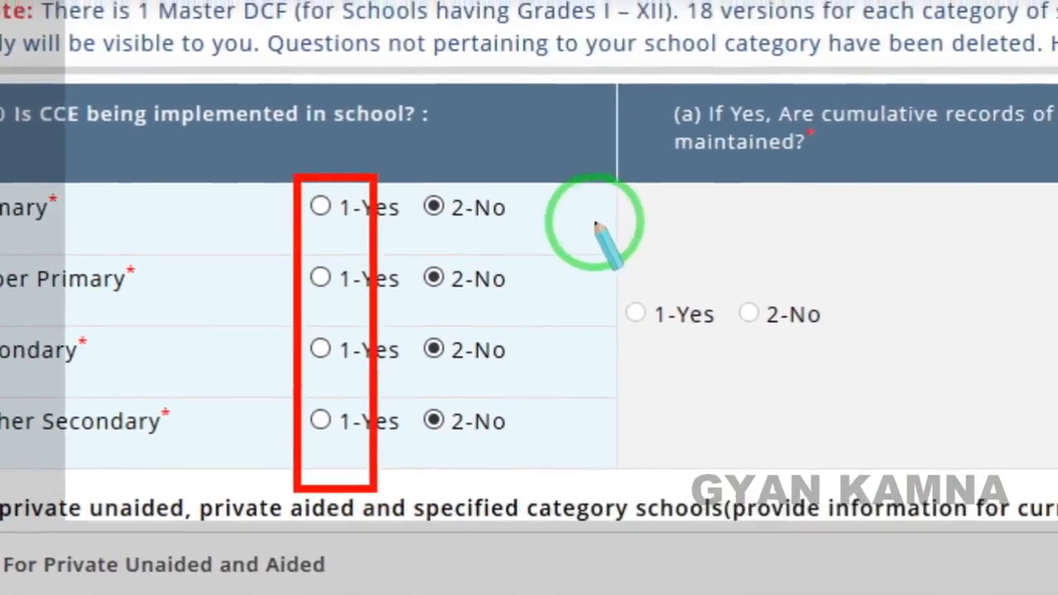
drag(613, 341, 761, 495)
drag(686, 366, 793, 355)
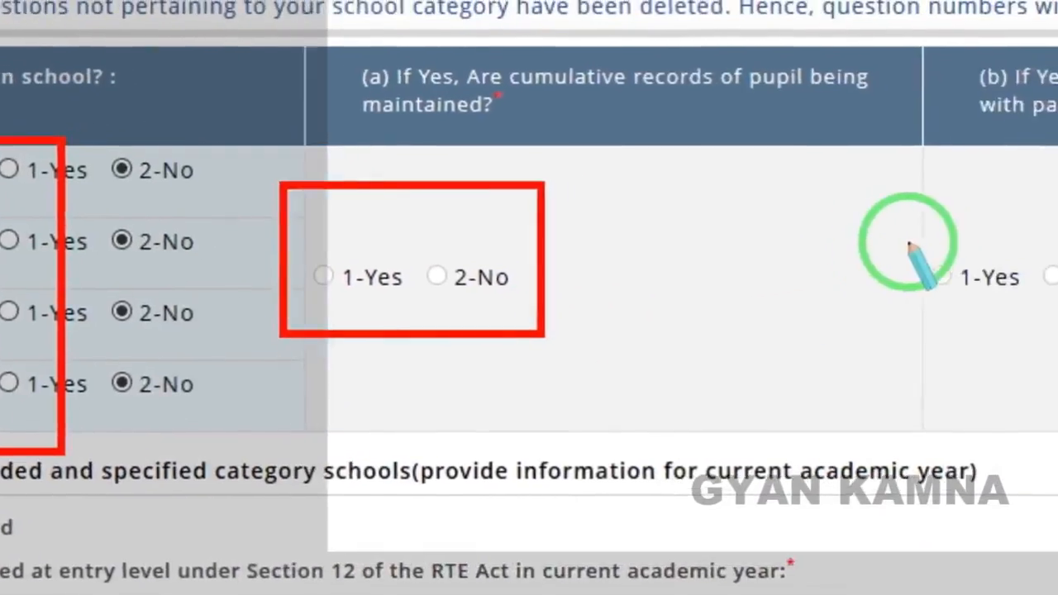
drag(620, 130, 808, 417)
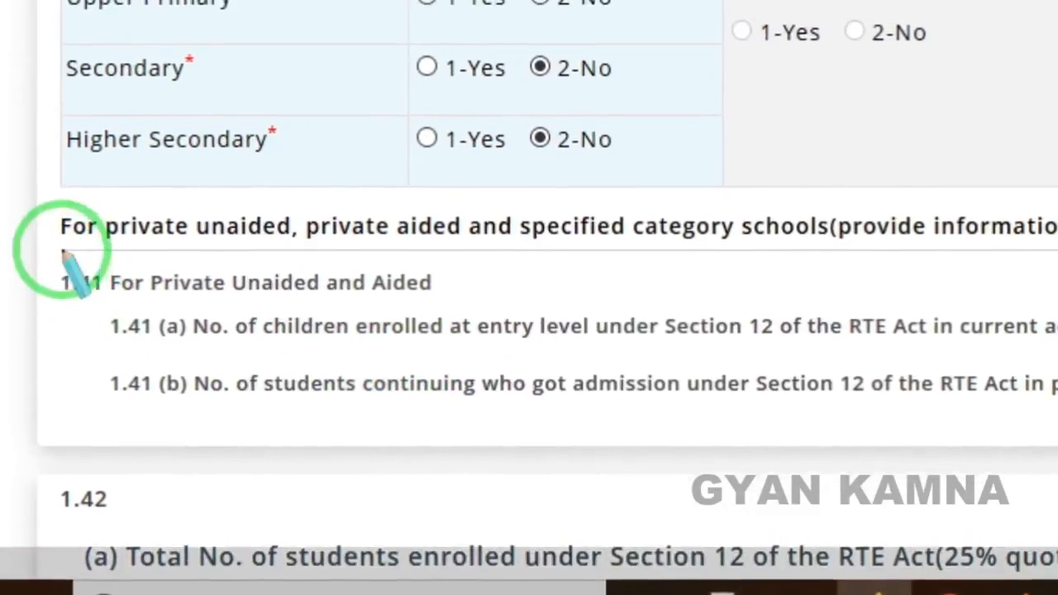
Review the RTE Section 12 enrolment items 1.41 and 1.42, and save the form to continue to the Class Room form.
mouse_move(14, 240)
mouse_down()
mouse_move(156, 332)
mouse_move(213, 333)
mouse_up()
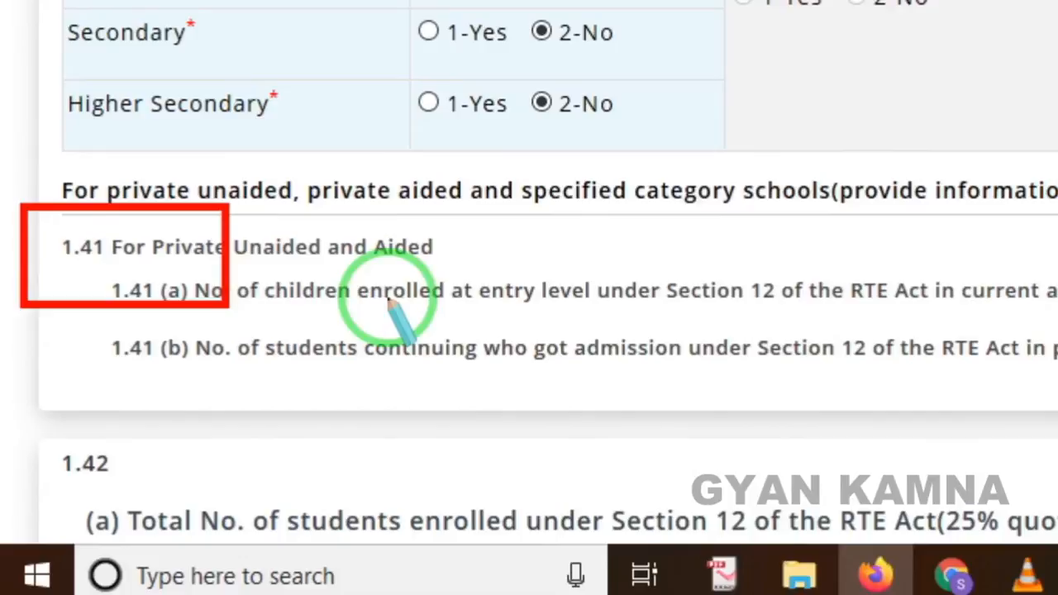
right_click(727, 270)
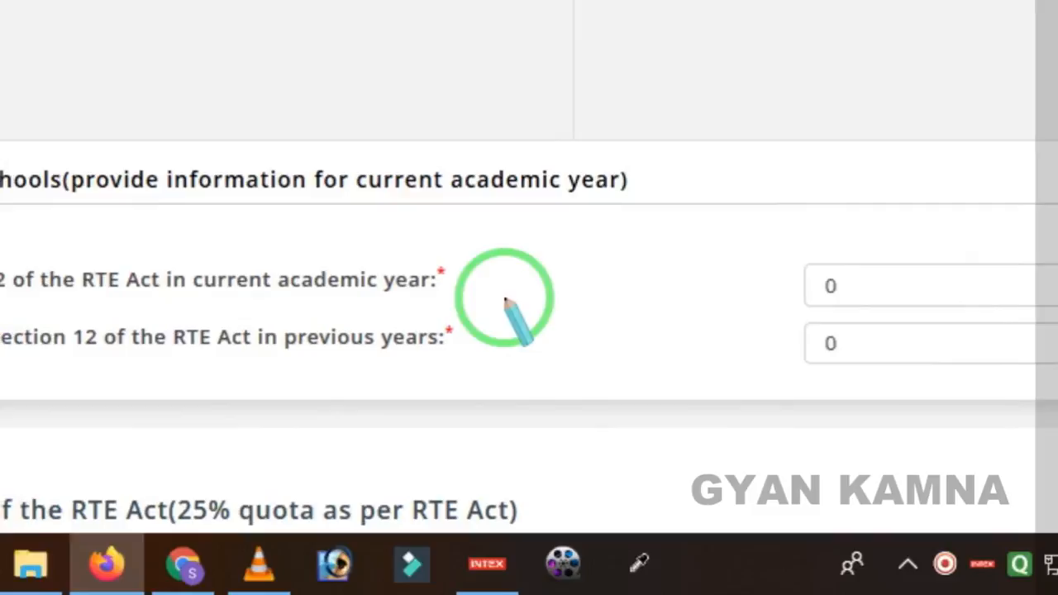
scroll(819, 331, down, 5)
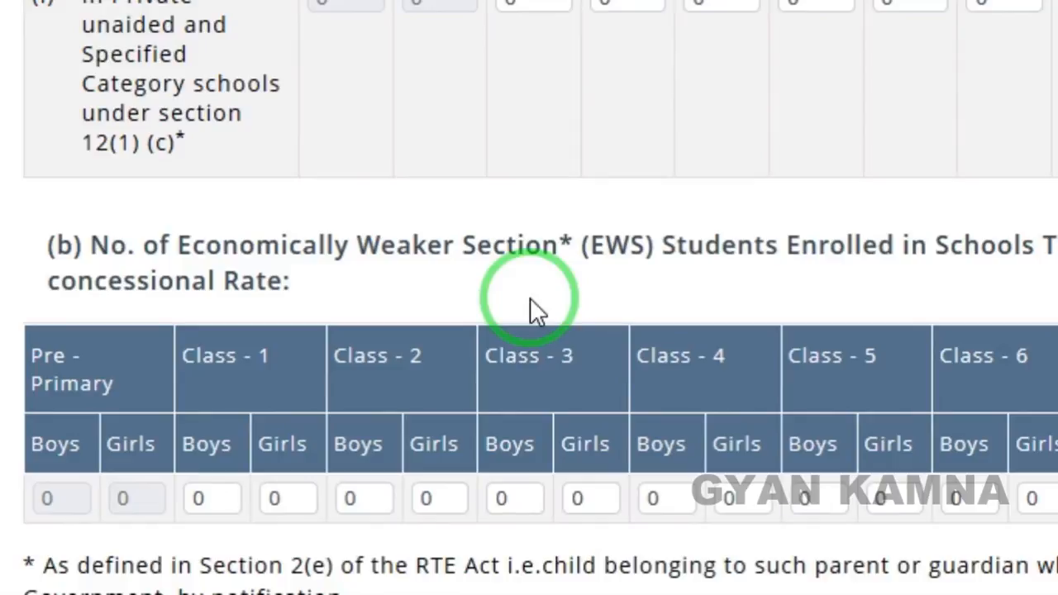
scroll(530, 298, down, 3)
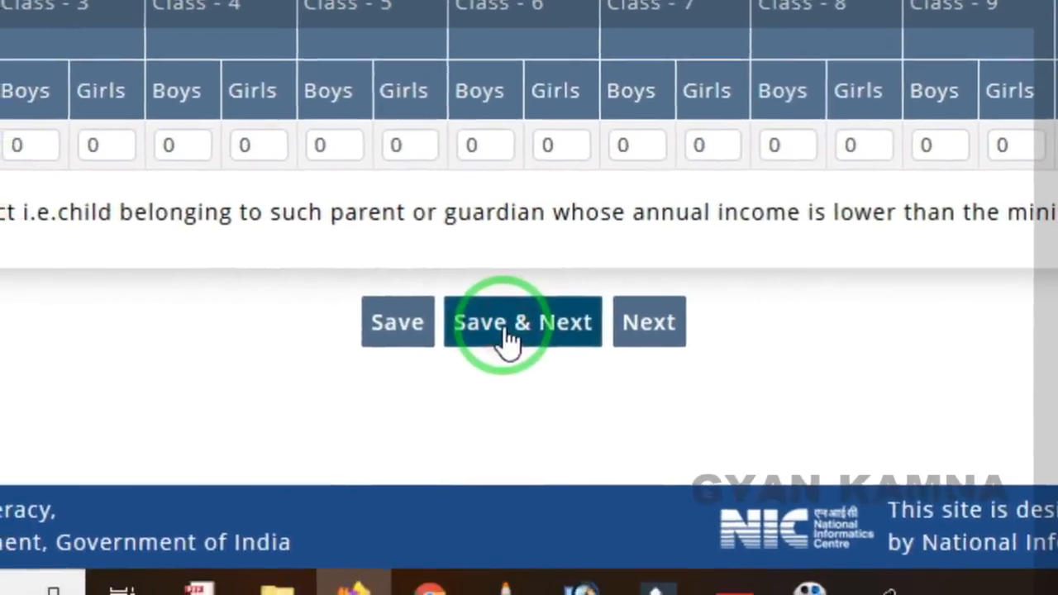
click(405, 450)
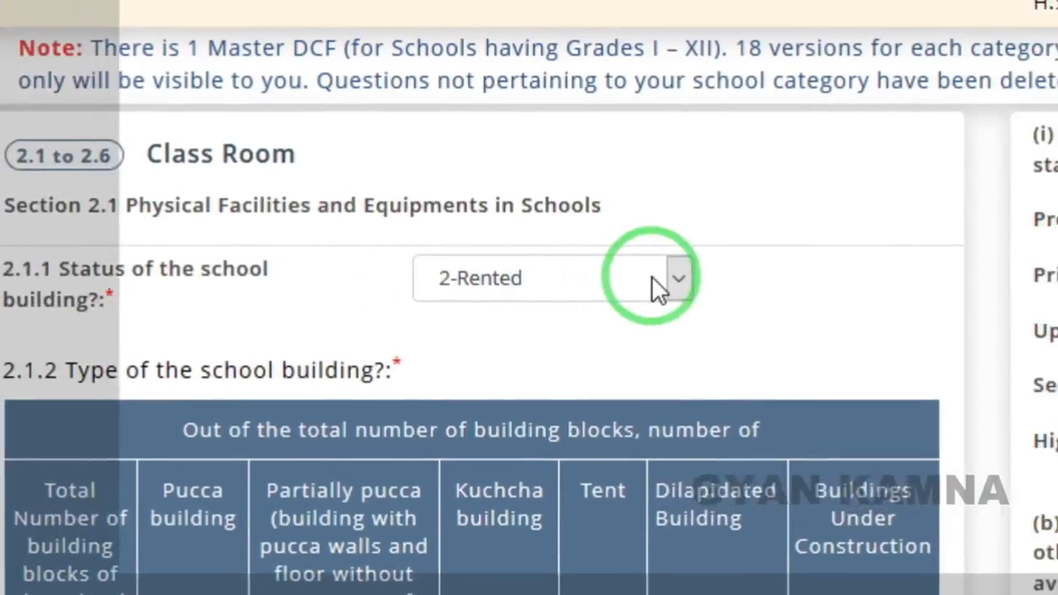
Set the status of the school building under 2.1.1 to 2-Rented.
click(737, 271)
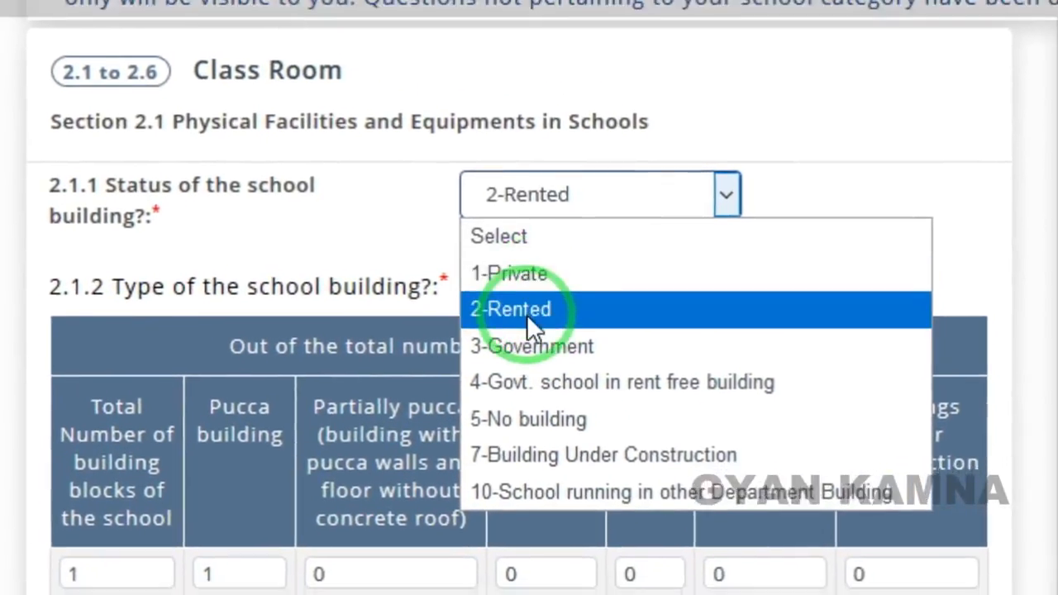
click(530, 298)
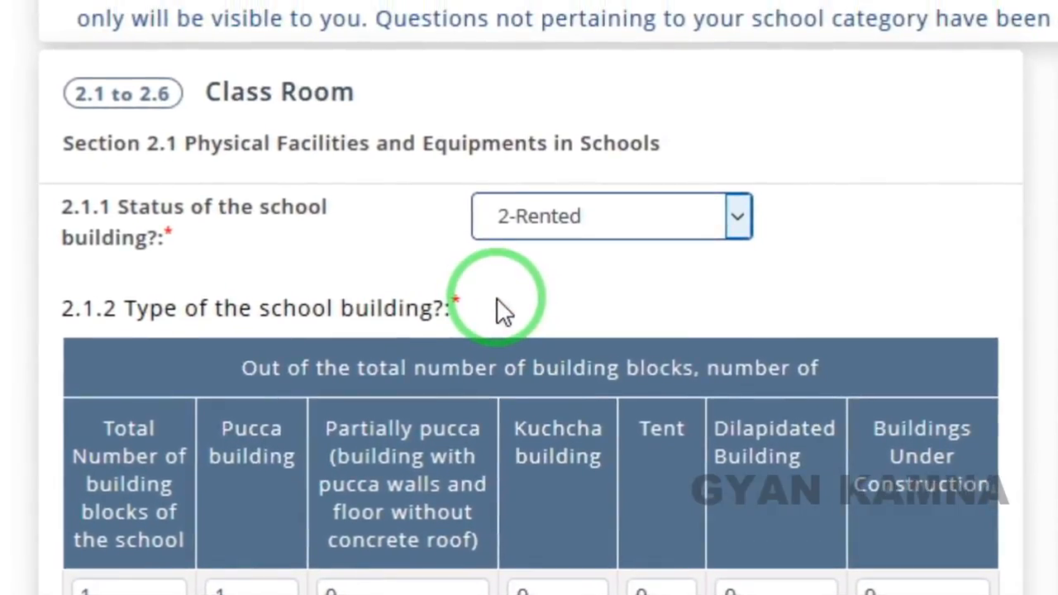
Review the total number of building blocks and the pucca building count in the 2.1.2 school building type table.
scroll(389, 338, down, 2)
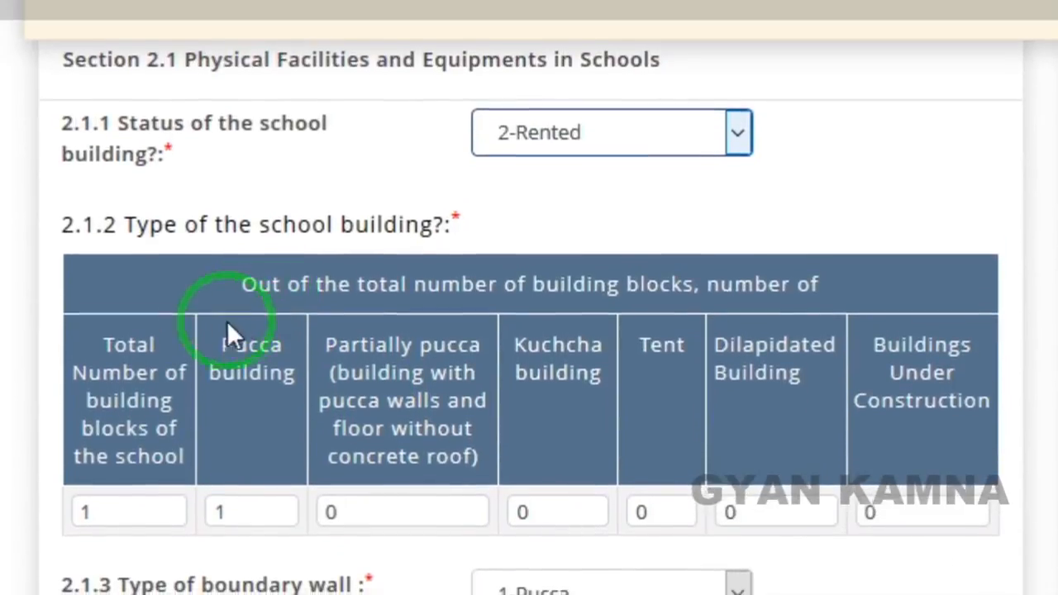
scroll(83, 354, down, 1)
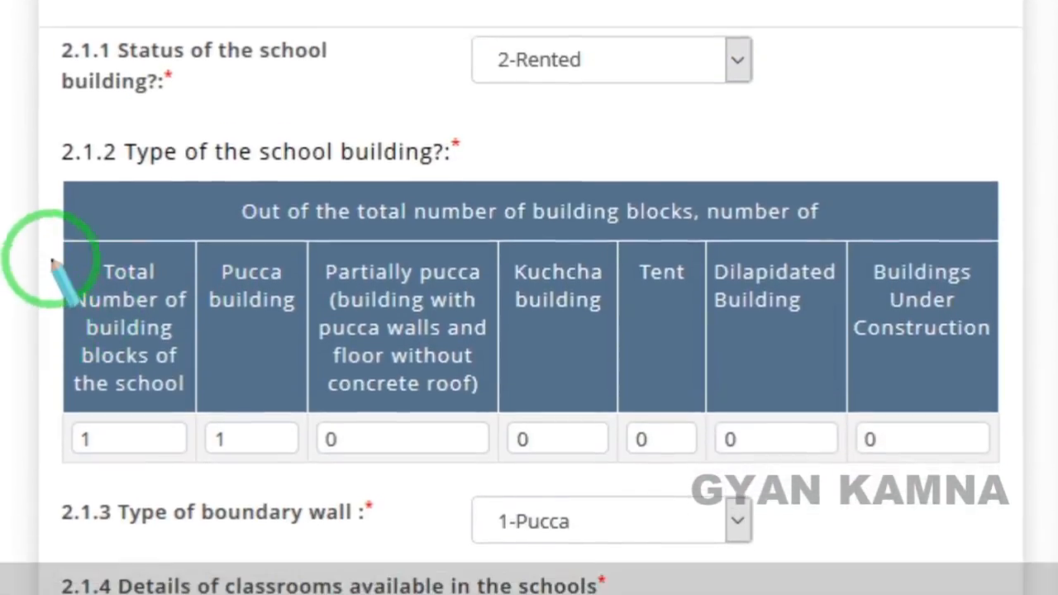
mouse_move(55, 238)
mouse_down()
mouse_move(83, 334)
mouse_move(190, 400)
mouse_up()
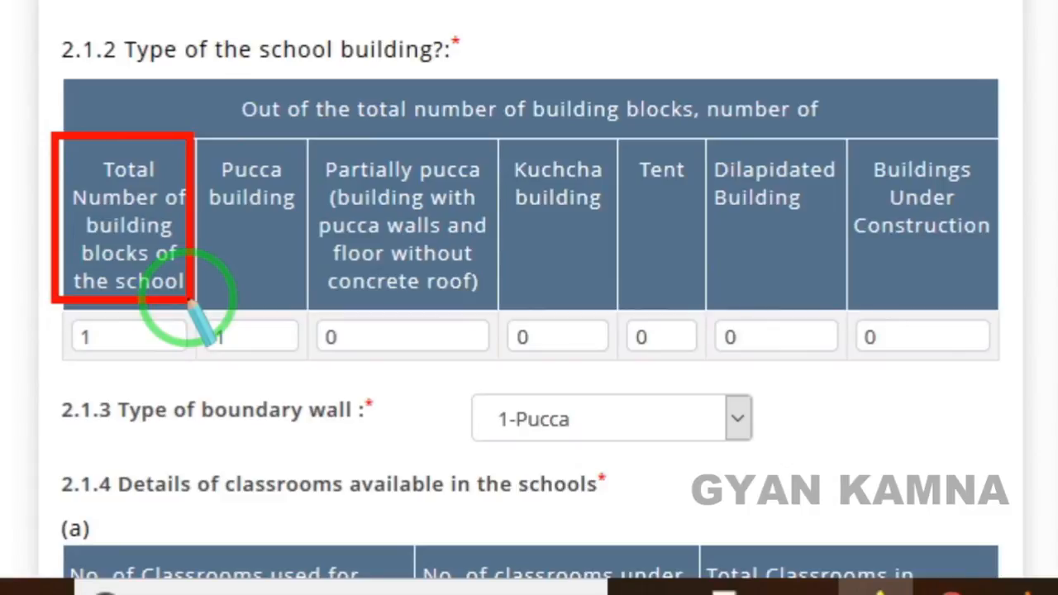
right_click(162, 321)
mouse_move(64, 246)
mouse_down()
mouse_move(78, 342)
mouse_move(134, 365)
mouse_up()
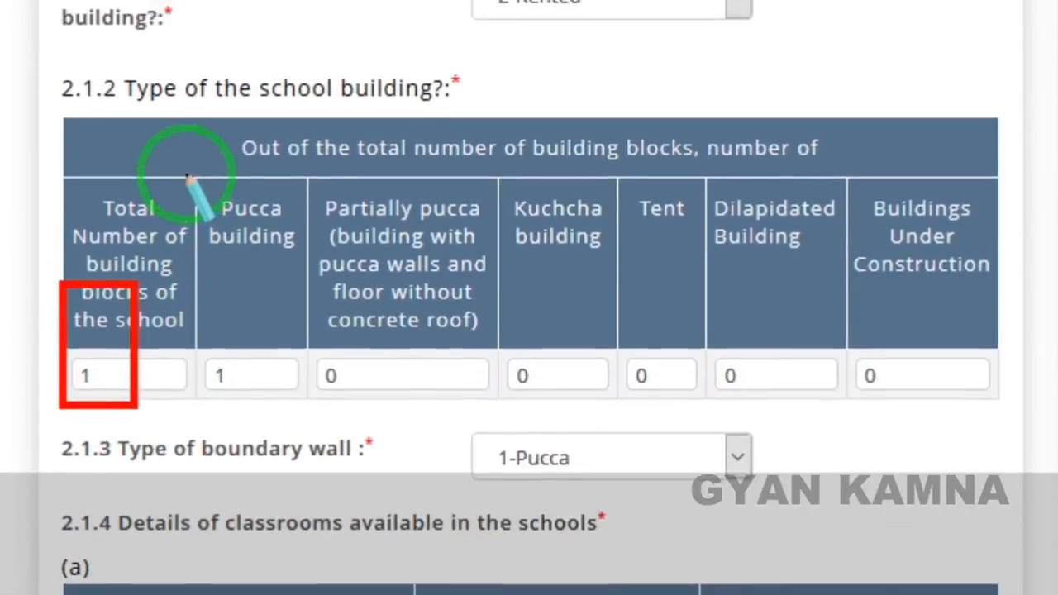
mouse_move(189, 104)
mouse_down()
mouse_move(236, 309)
mouse_move(310, 321)
mouse_up()
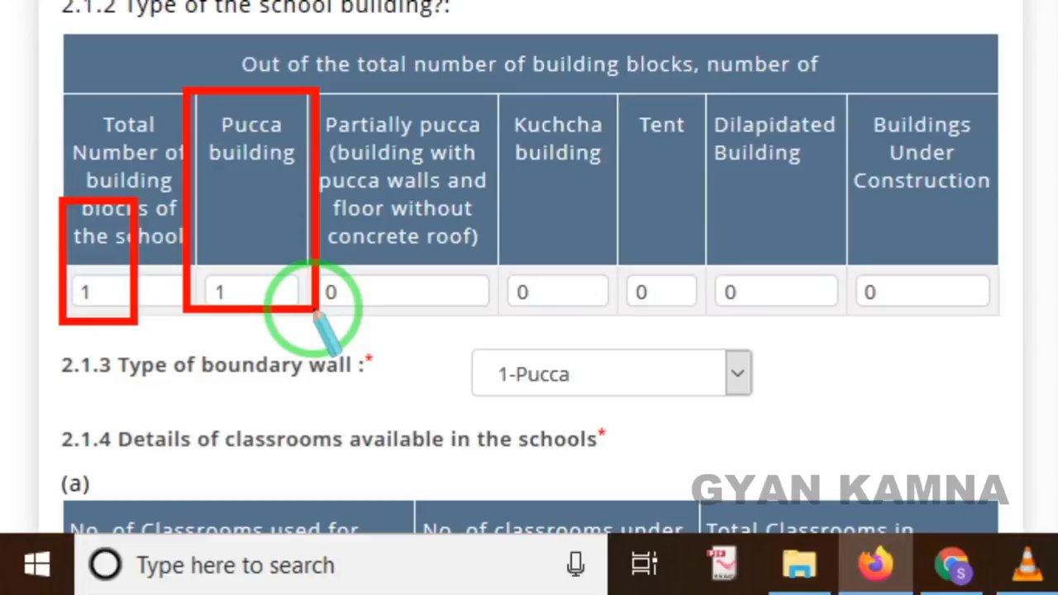
right_click(338, 220)
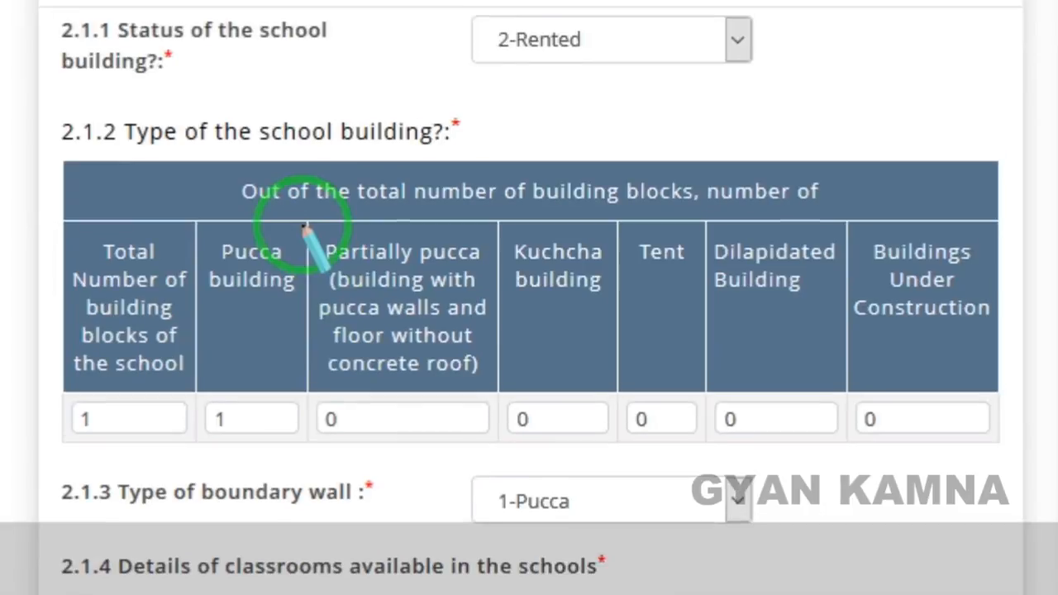
Review the partially pucca, kuchcha, tent, dilapidated and under-construction counts in 2.1.2, and compare the total building blocks with the pucca count.
mouse_move(304, 186)
mouse_down()
mouse_move(378, 351)
mouse_move(488, 357)
mouse_up()
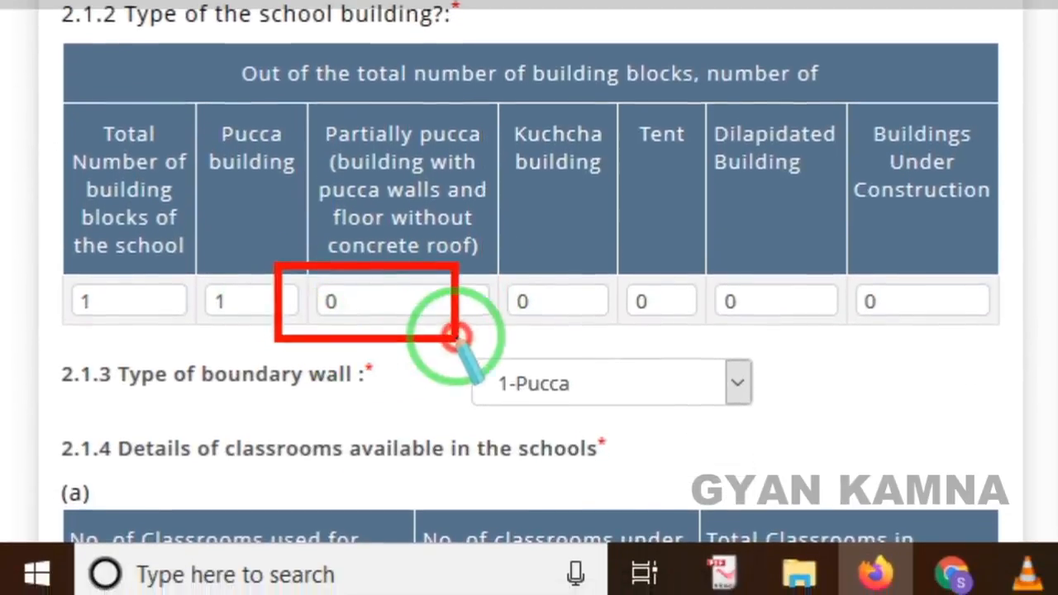
drag(457, 334, 469, 336)
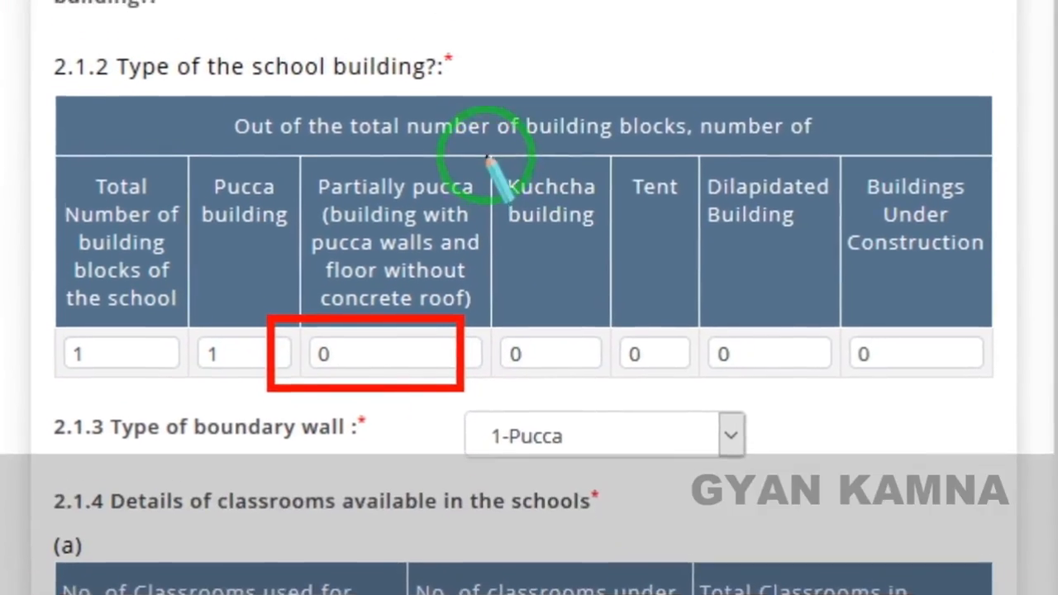
mouse_move(492, 106)
mouse_down()
mouse_move(585, 322)
mouse_move(616, 320)
mouse_up()
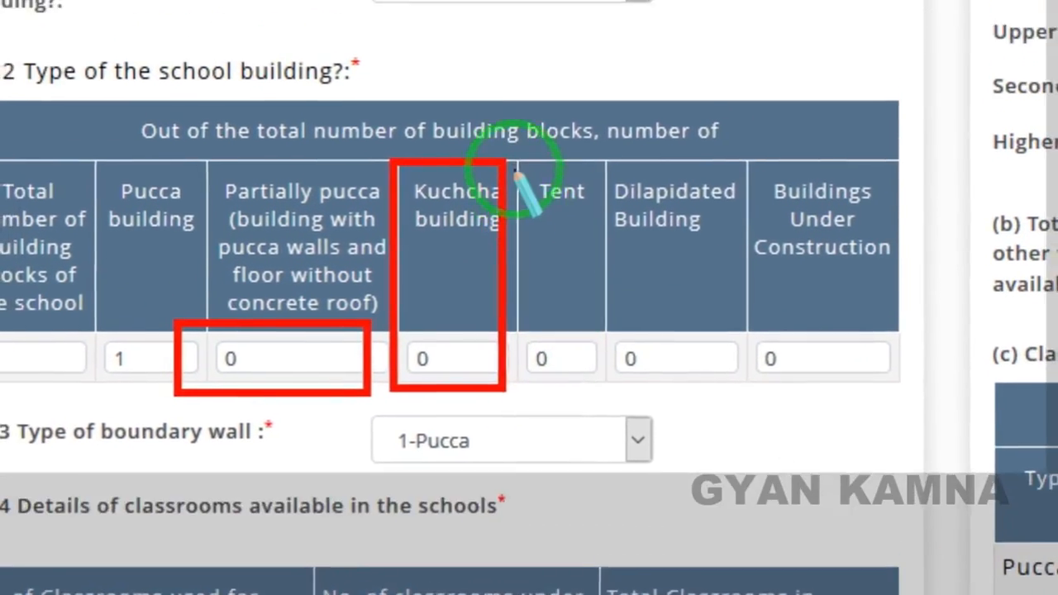
drag(558, 113, 608, 308)
drag(560, 378, 595, 386)
right_click(639, 344)
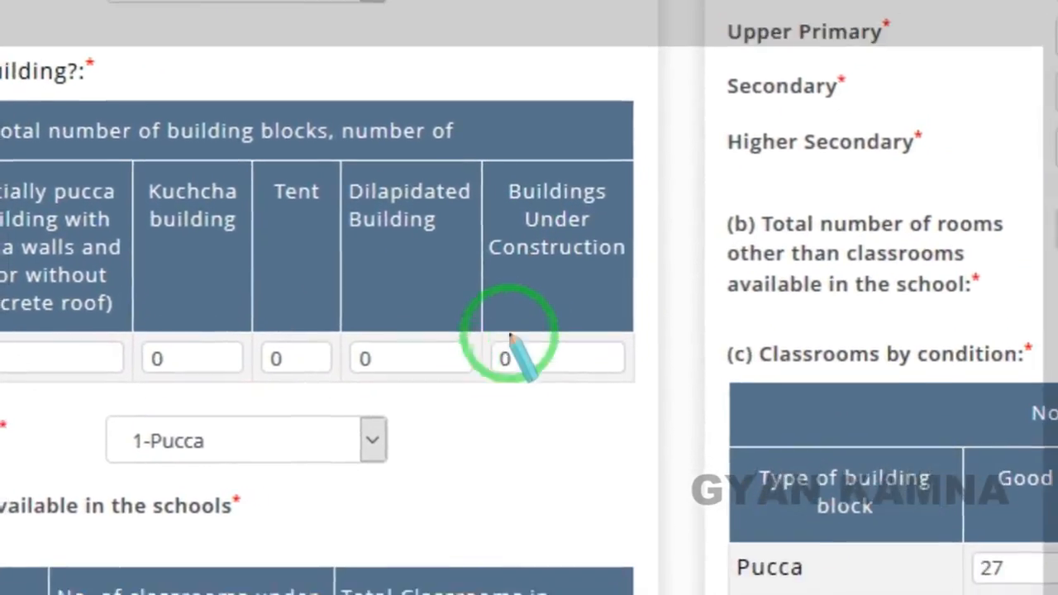
mouse_move(491, 356)
mouse_down()
mouse_move(519, 440)
mouse_move(559, 431)
mouse_up()
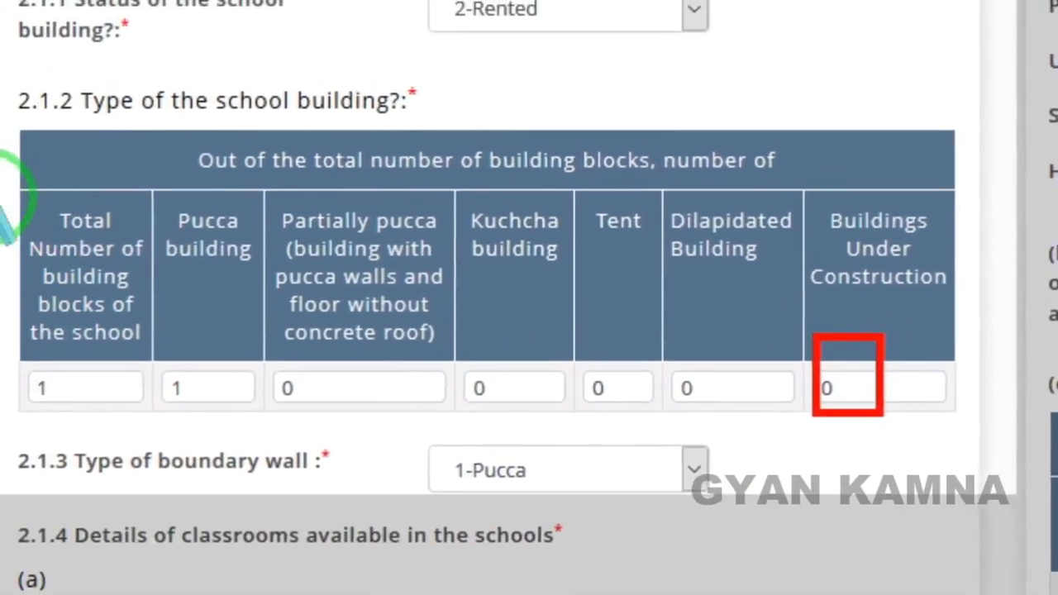
mouse_move(8, 200)
mouse_down()
mouse_move(97, 403)
mouse_move(165, 354)
mouse_up()
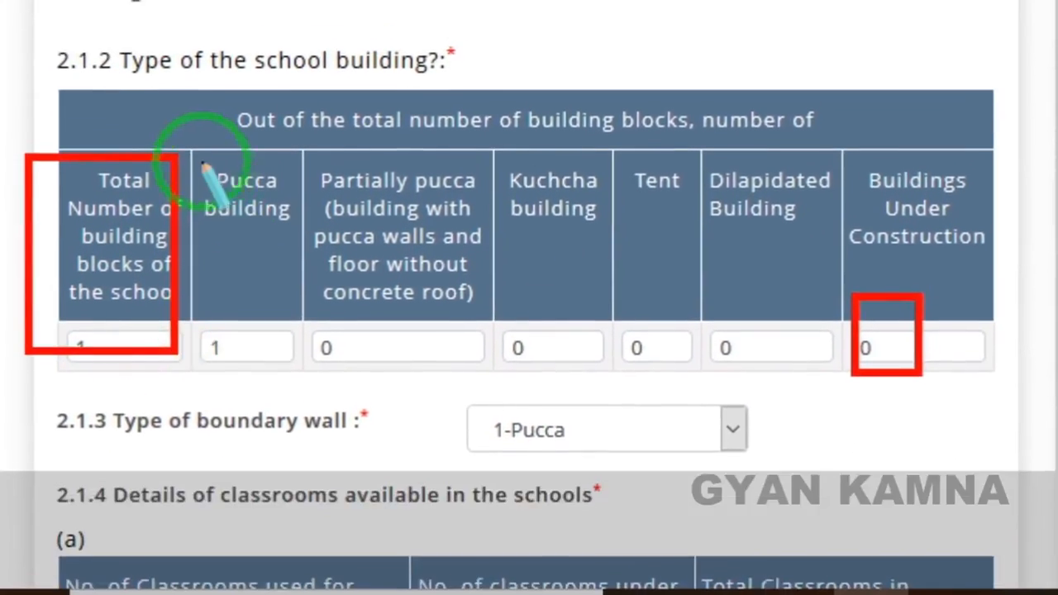
mouse_move(188, 158)
mouse_down()
mouse_move(237, 373)
mouse_move(302, 378)
mouse_up()
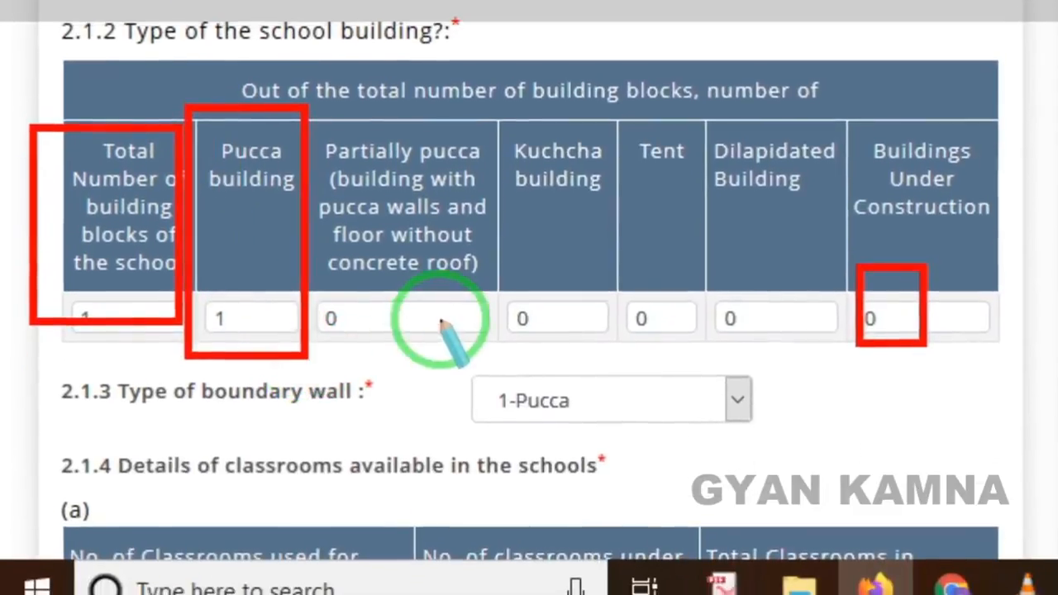
right_click(442, 345)
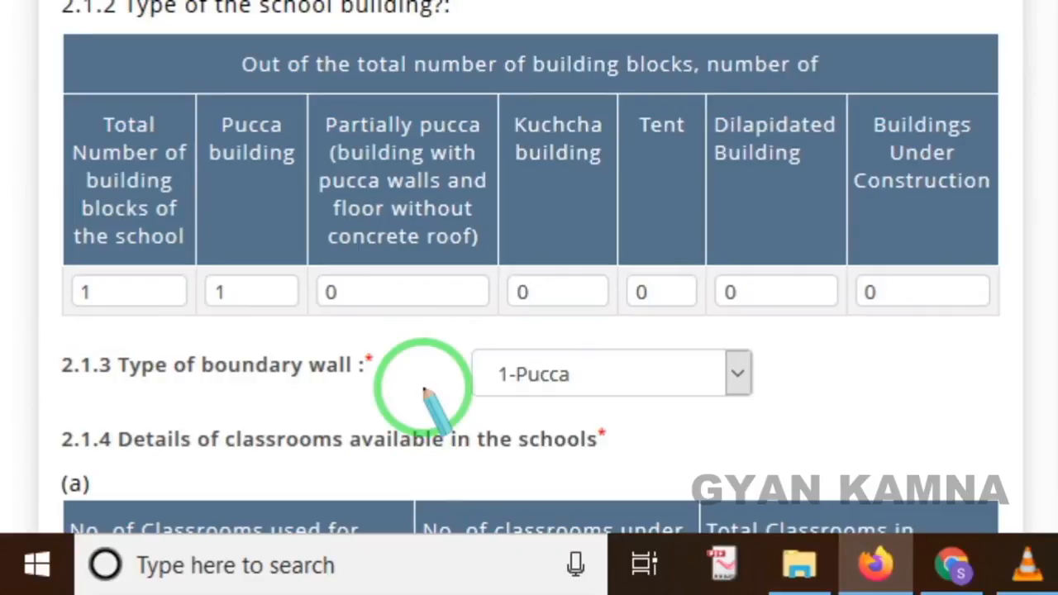
Check the boundary wall options under 2.1.3, and examine the classroom details table under 2.1.4 (a).
click(737, 373)
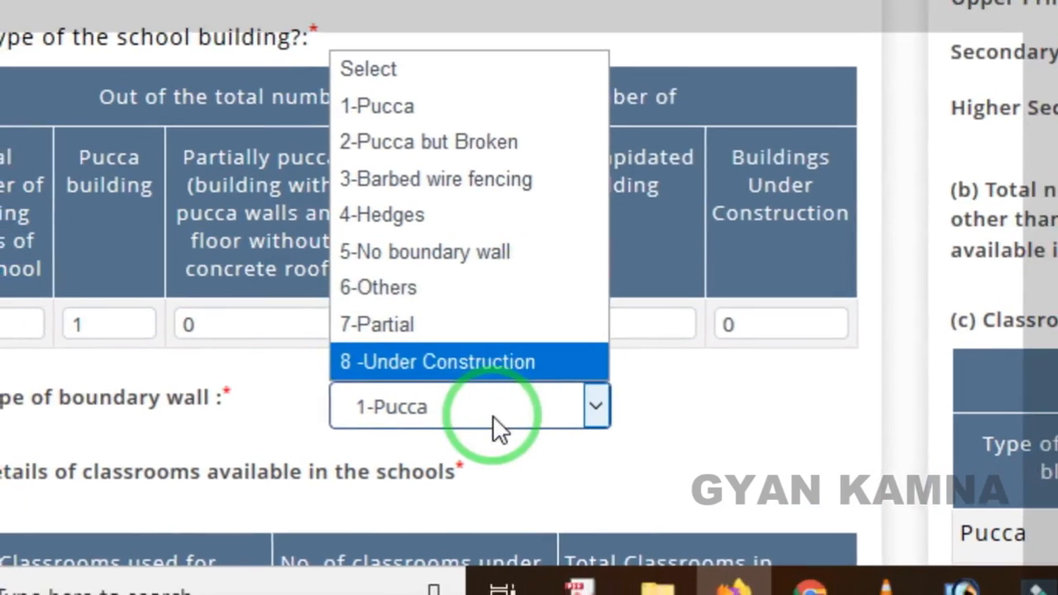
click(479, 435)
scroll(355, 426, down, 4)
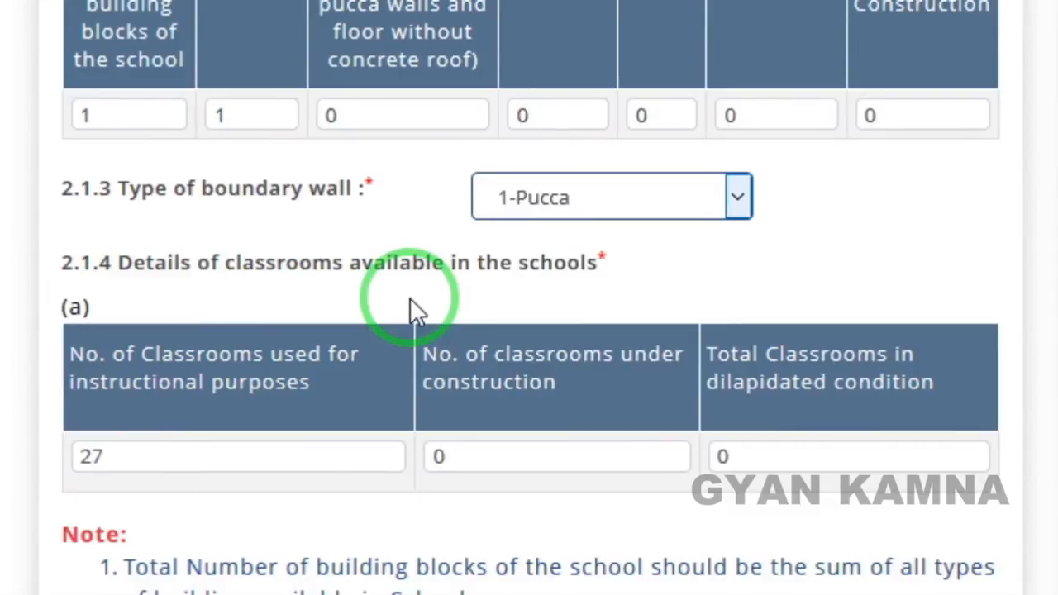
key(ctrl+shift+3)
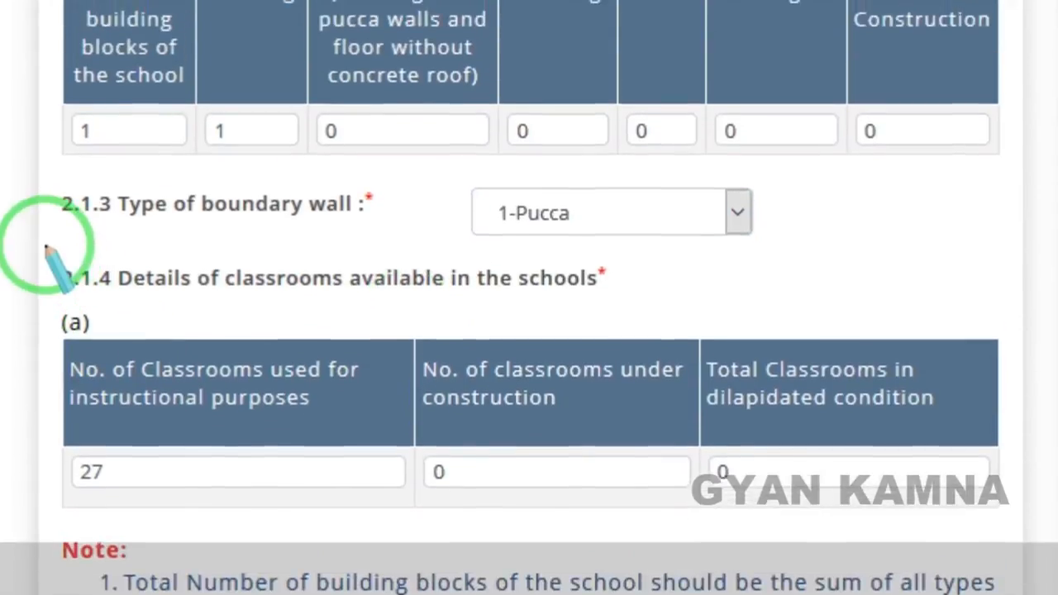
mouse_move(46, 248)
mouse_down()
mouse_move(97, 440)
mouse_move(567, 420)
mouse_move(678, 401)
mouse_move(661, 389)
mouse_up()
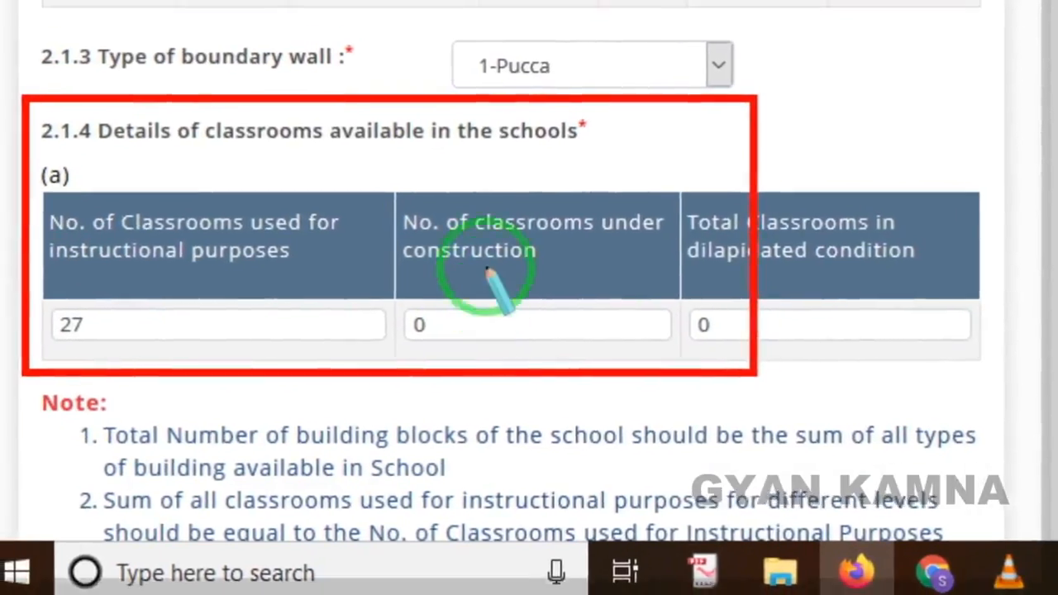
right_click(392, 282)
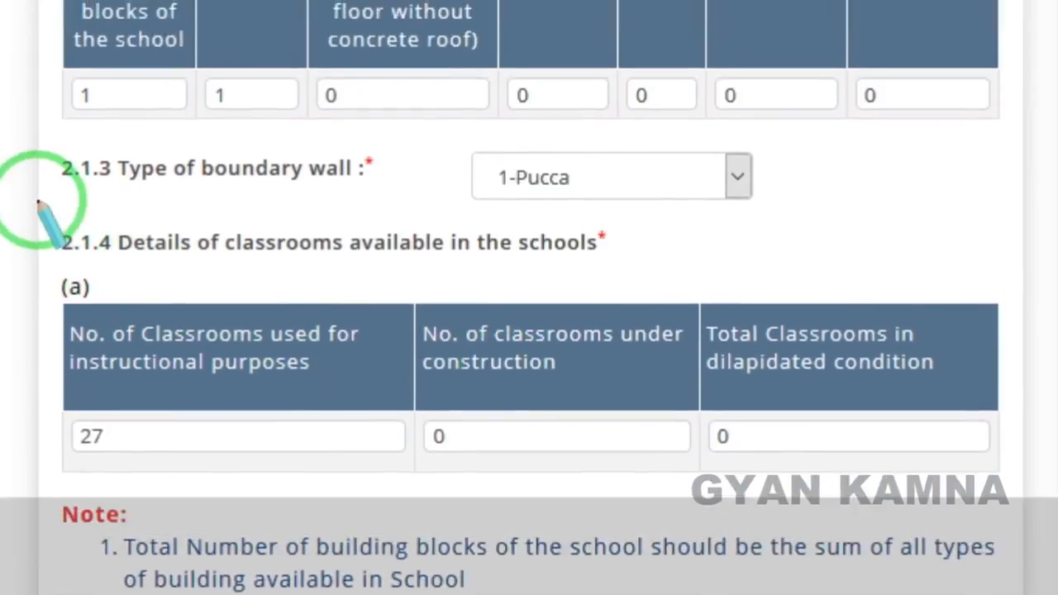
mouse_move(35, 122)
mouse_down()
mouse_move(102, 306)
mouse_move(419, 390)
mouse_up()
mouse_move(459, 430)
mouse_down()
mouse_move(705, 467)
mouse_move(702, 459)
mouse_up()
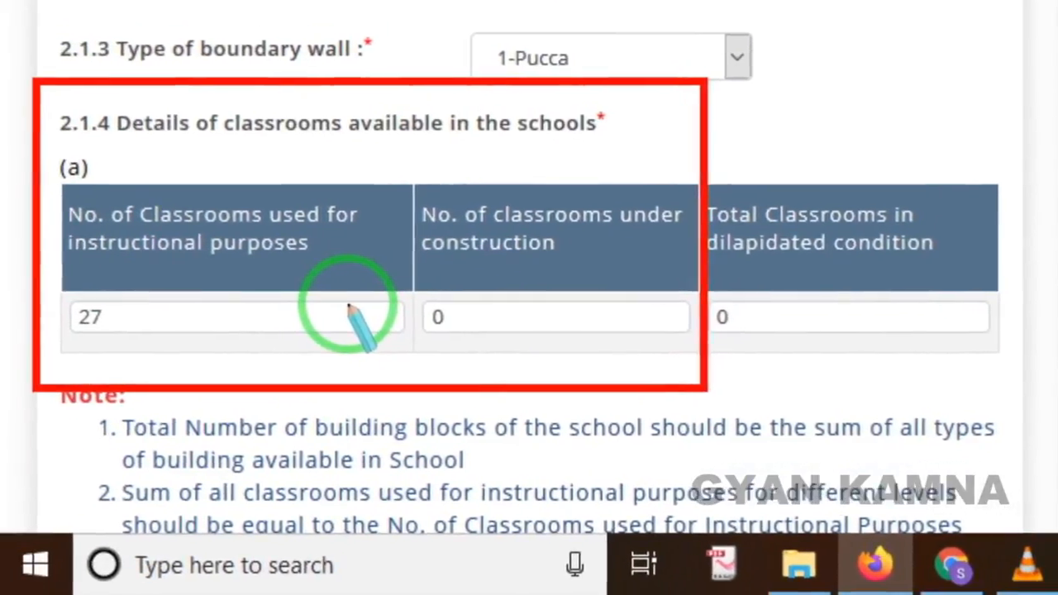
right_click(218, 283)
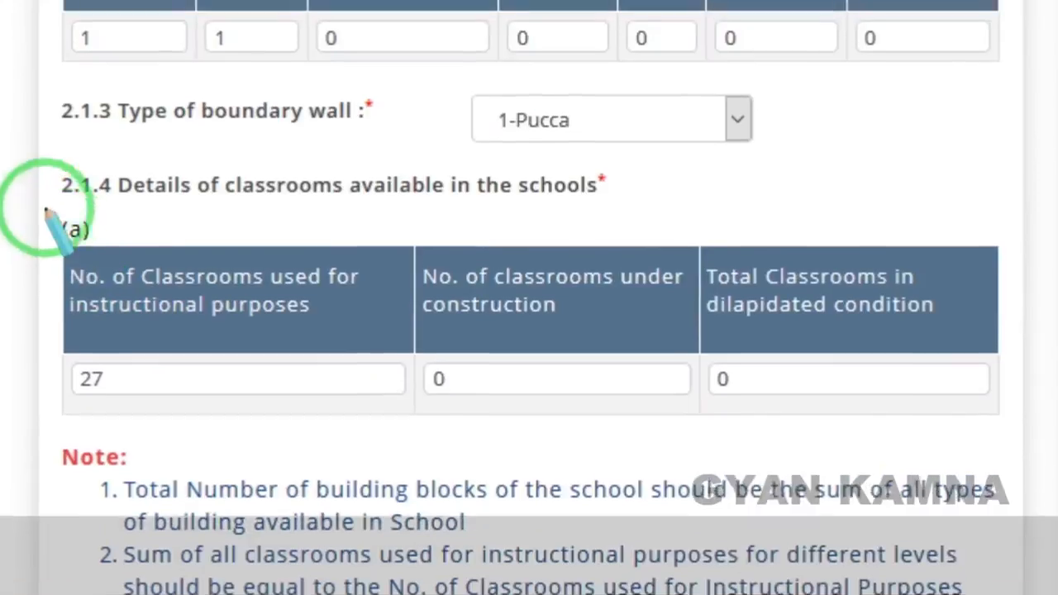
Review the number of classrooms used for instructional purposes under 2.1.4 (a).
drag(41, 140, 87, 265)
mouse_move(87, 353)
mouse_down()
mouse_move(236, 444)
mouse_move(388, 456)
mouse_up()
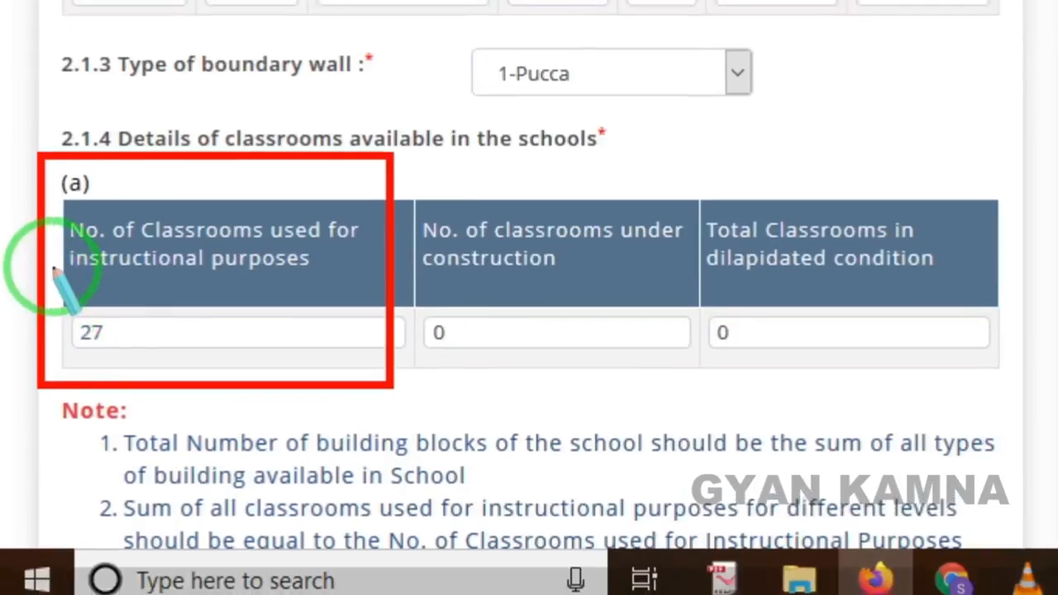
mouse_move(51, 252)
mouse_down()
mouse_move(107, 362)
mouse_move(176, 372)
mouse_up()
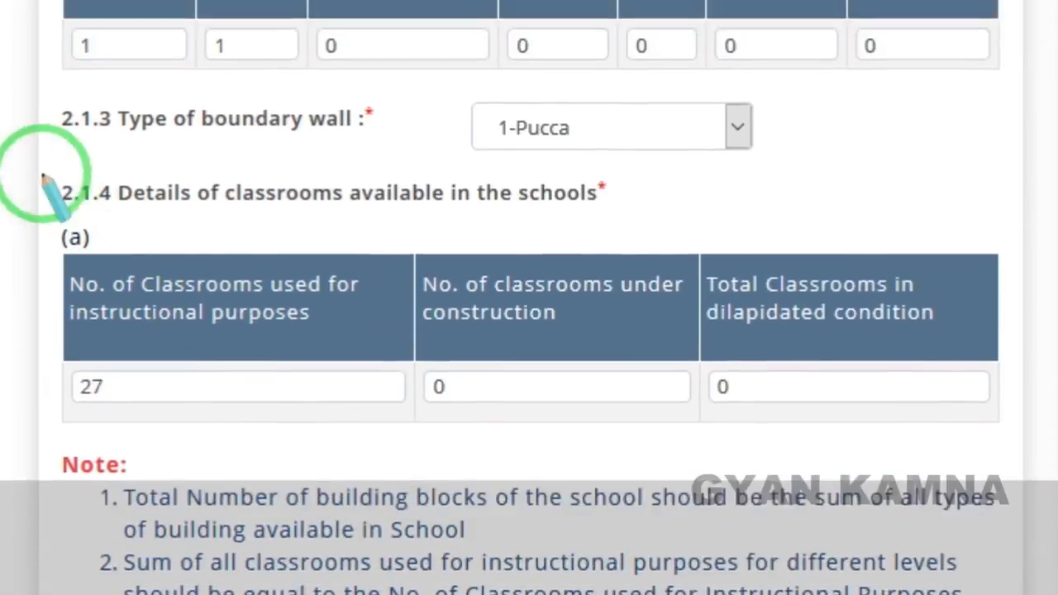
drag(29, 79, 176, 352)
mouse_move(176, 454)
mouse_down()
mouse_move(405, 450)
mouse_move(422, 460)
mouse_up()
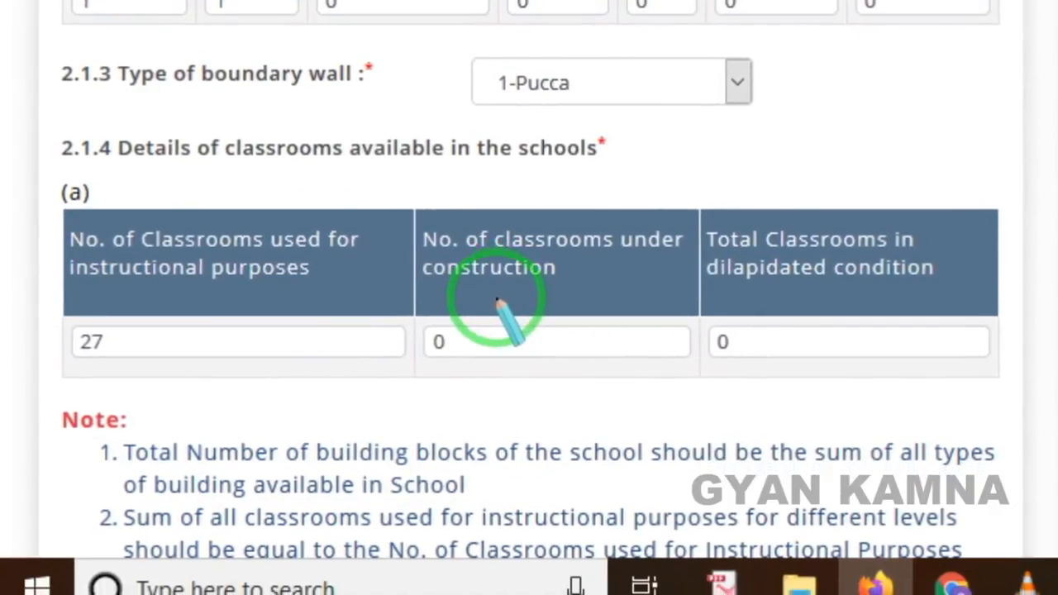
Review the under-construction and dilapidated classroom counts under 2.1.4 (a), and read the notes below the table.
drag(400, 209, 619, 383)
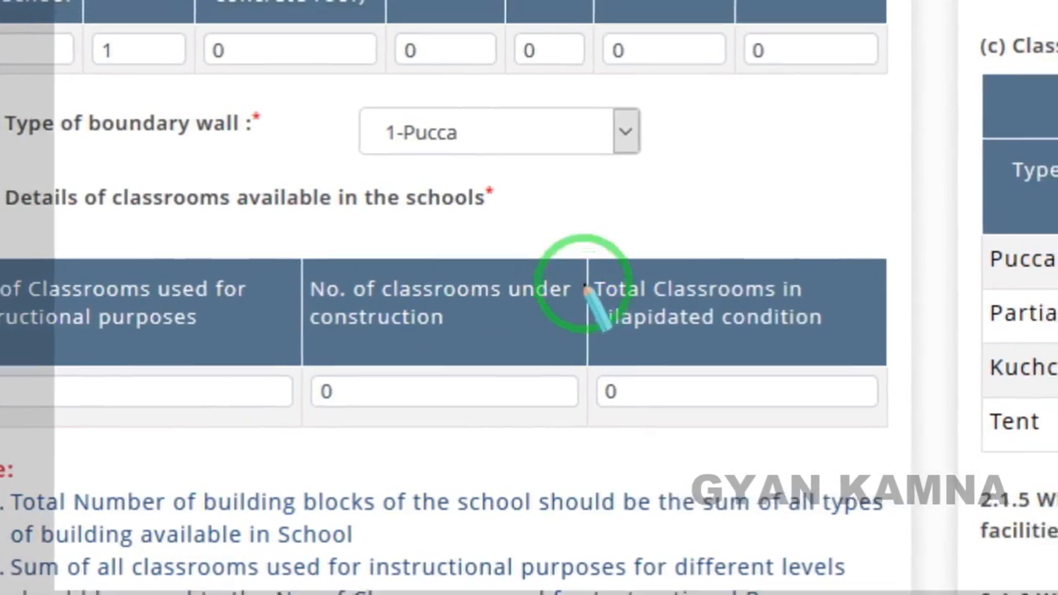
mouse_move(587, 198)
mouse_down()
mouse_move(596, 277)
mouse_move(836, 329)
mouse_up()
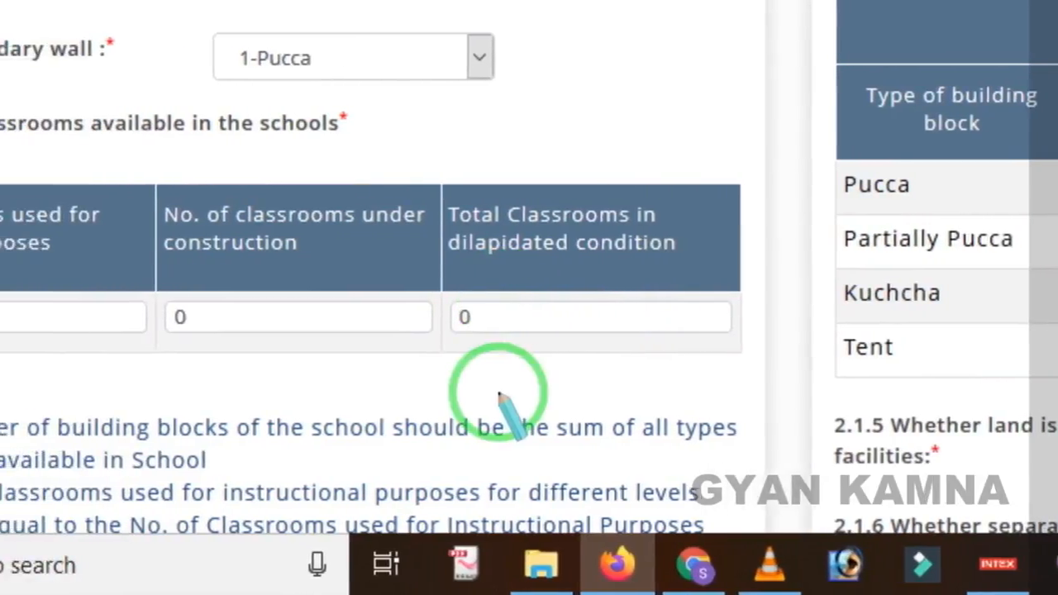
scroll(418, 355, down, 3)
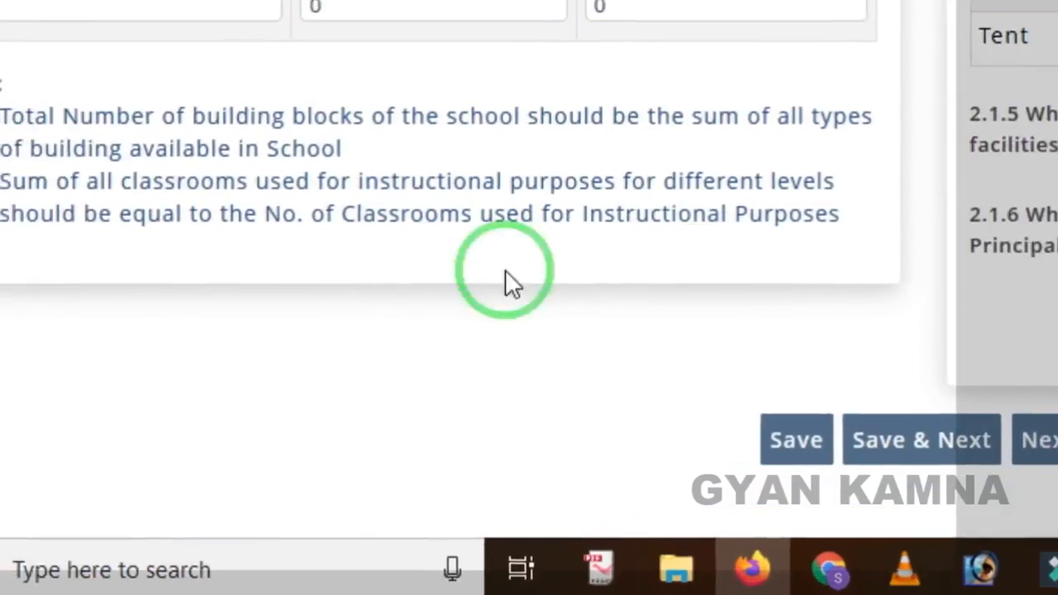
Review the stage-wise breakdown of instructional classrooms for the Primary, Upper Primary and Secondary levels.
scroll(1013, 267, up, 8)
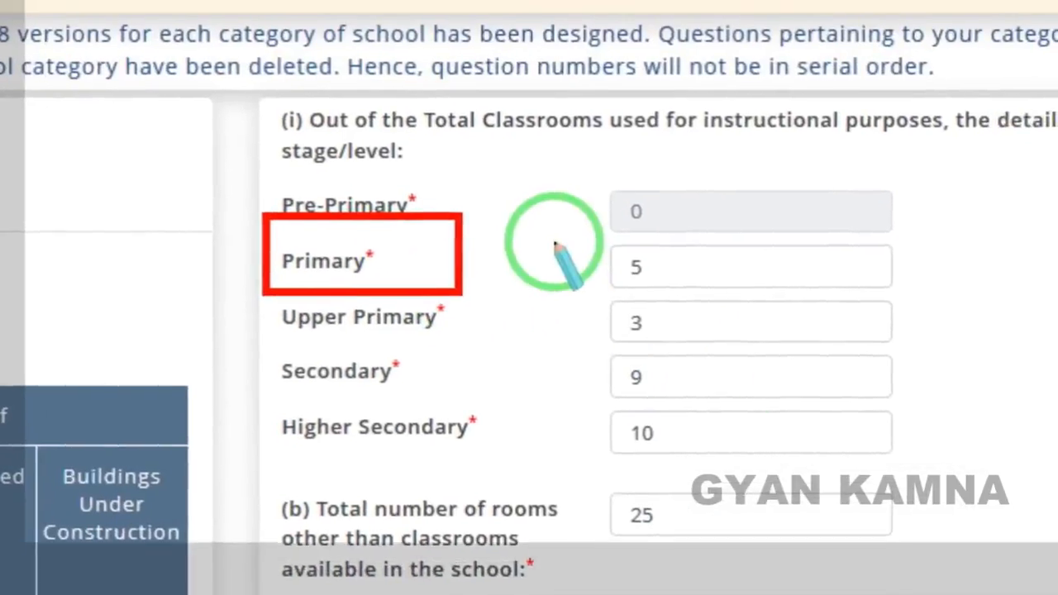
drag(627, 243, 774, 311)
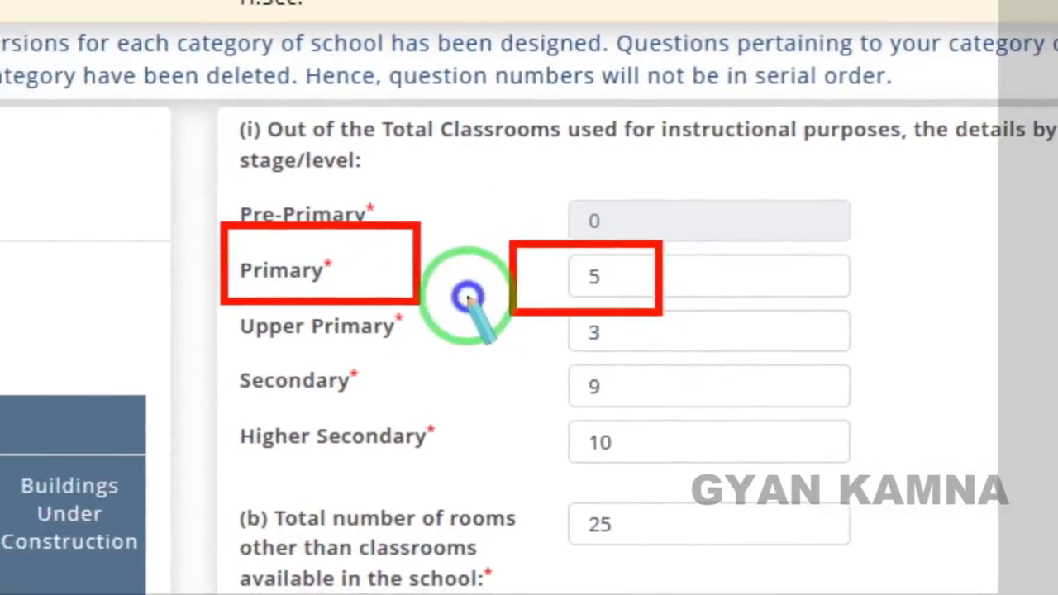
mouse_move(176, 280)
mouse_down()
mouse_move(290, 373)
mouse_move(441, 367)
mouse_up()
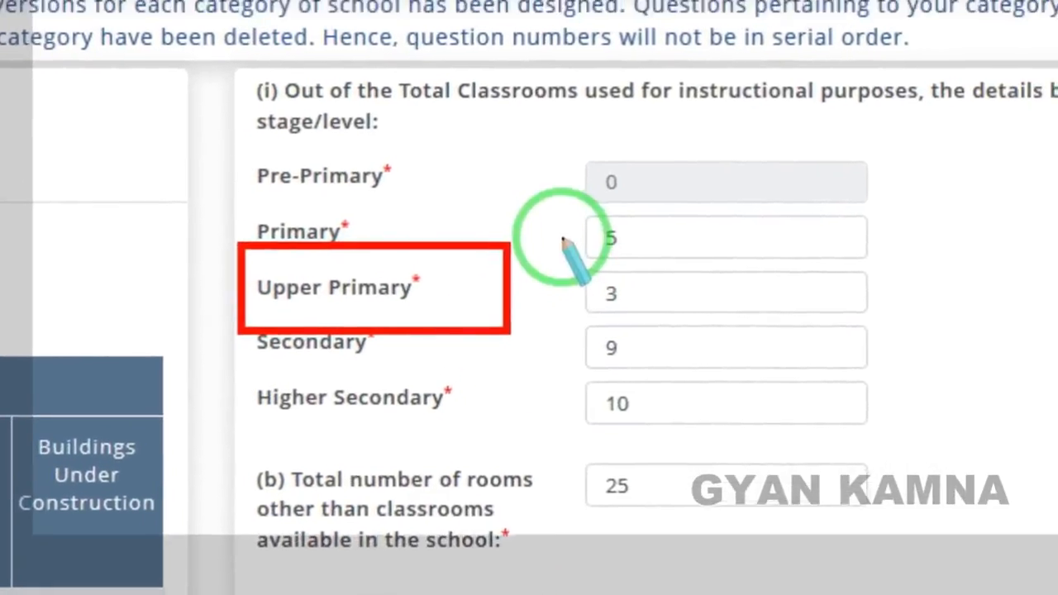
drag(562, 239, 661, 334)
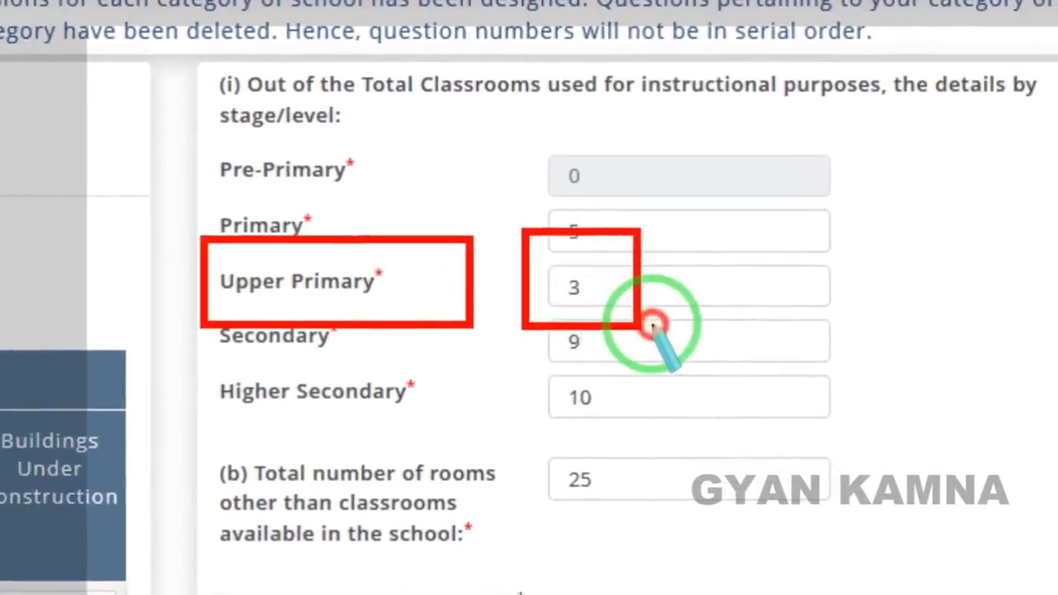
right_click(624, 289)
mouse_move(147, 298)
mouse_down()
mouse_move(345, 393)
mouse_move(358, 370)
mouse_up()
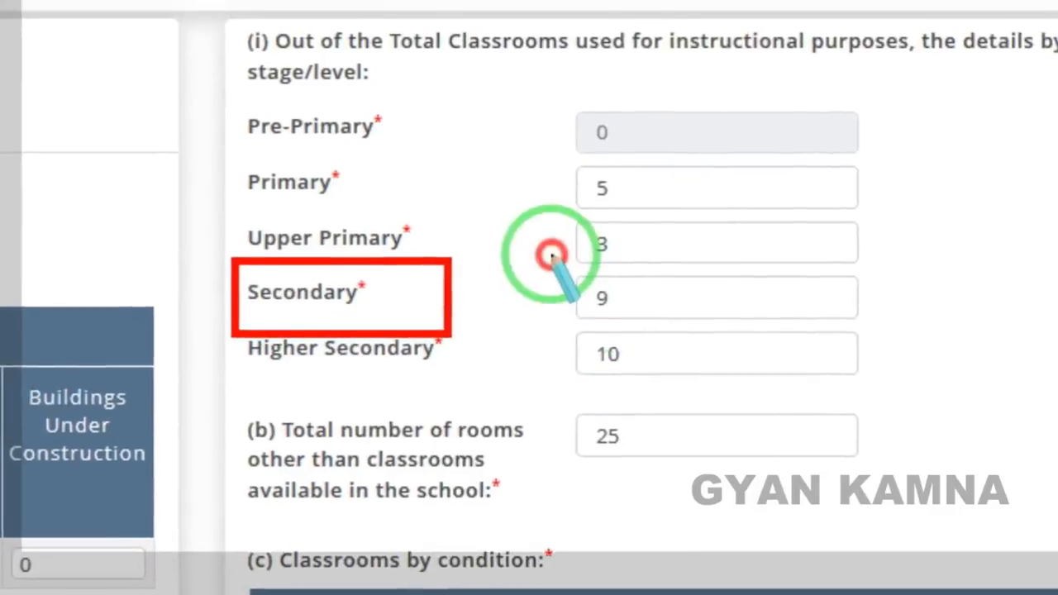
drag(552, 257, 669, 327)
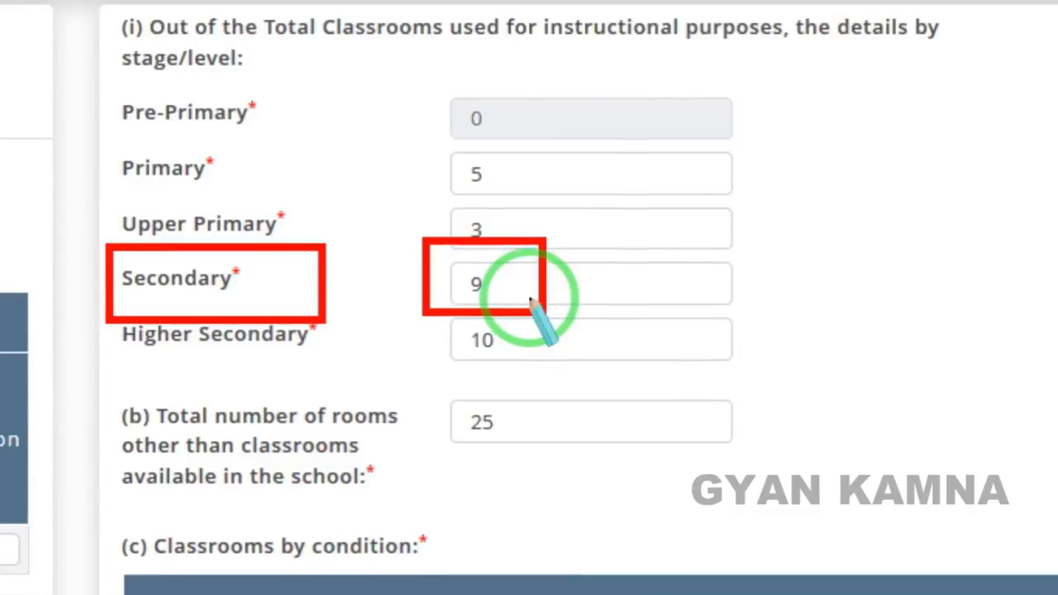
Set the total number of rooms other than classrooms available in the school under (b) to 2.
right_click(376, 342)
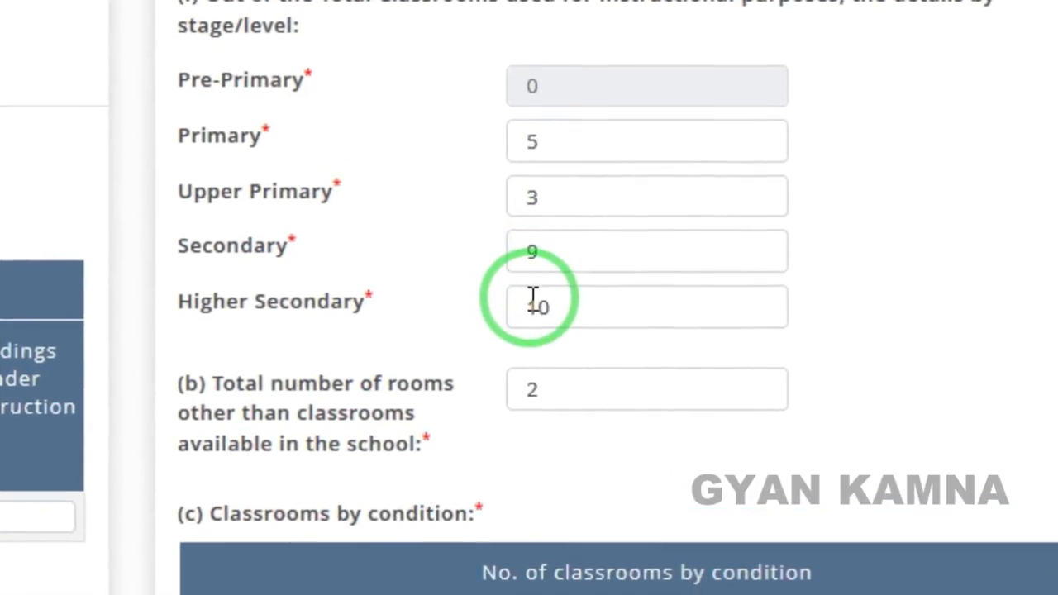
scroll(524, 289, down, 3)
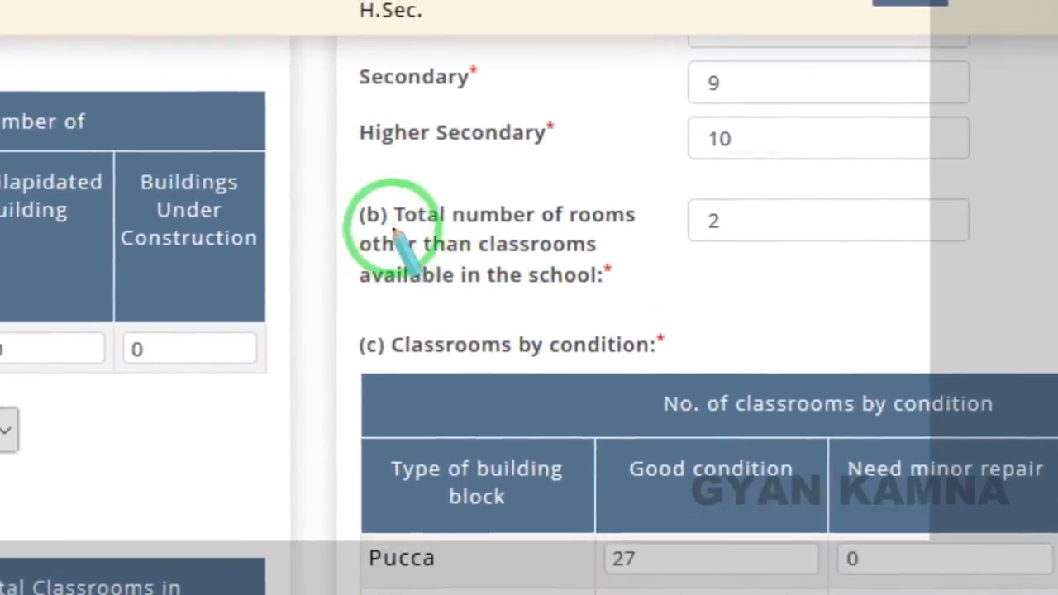
Review the rooms other than classrooms under 2.1.4 (b) and the classrooms by condition under (c).
mouse_move(296, 159)
mouse_down()
mouse_move(337, 294)
mouse_move(594, 295)
mouse_up()
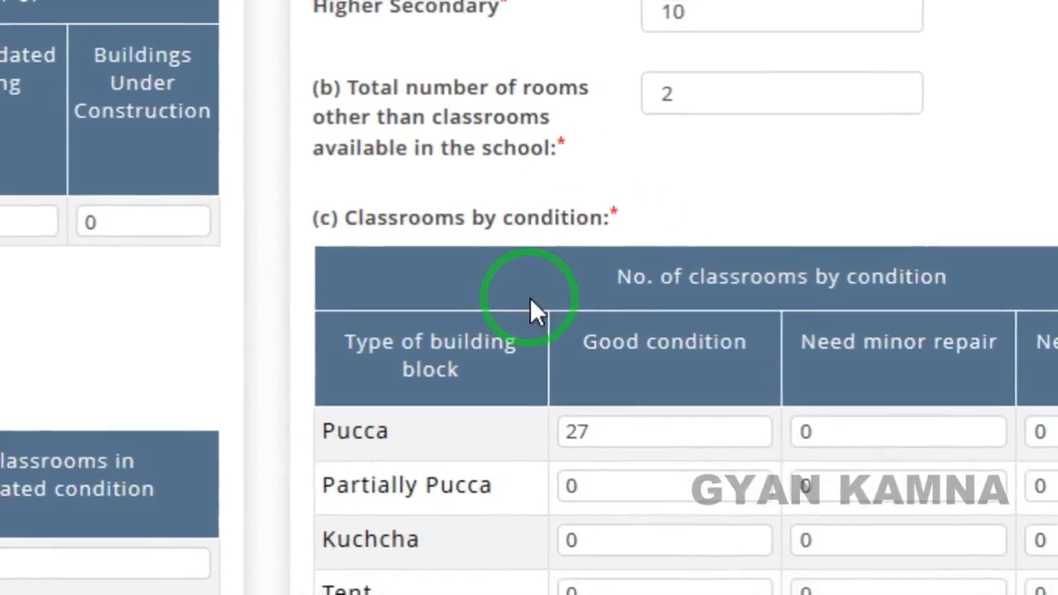
scroll(530, 309, down, 3)
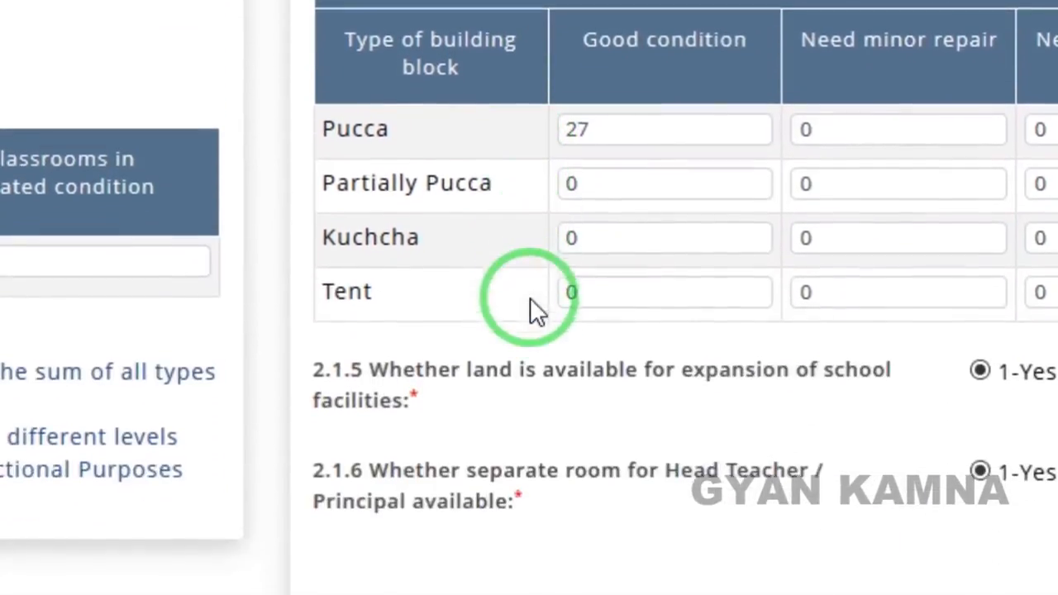
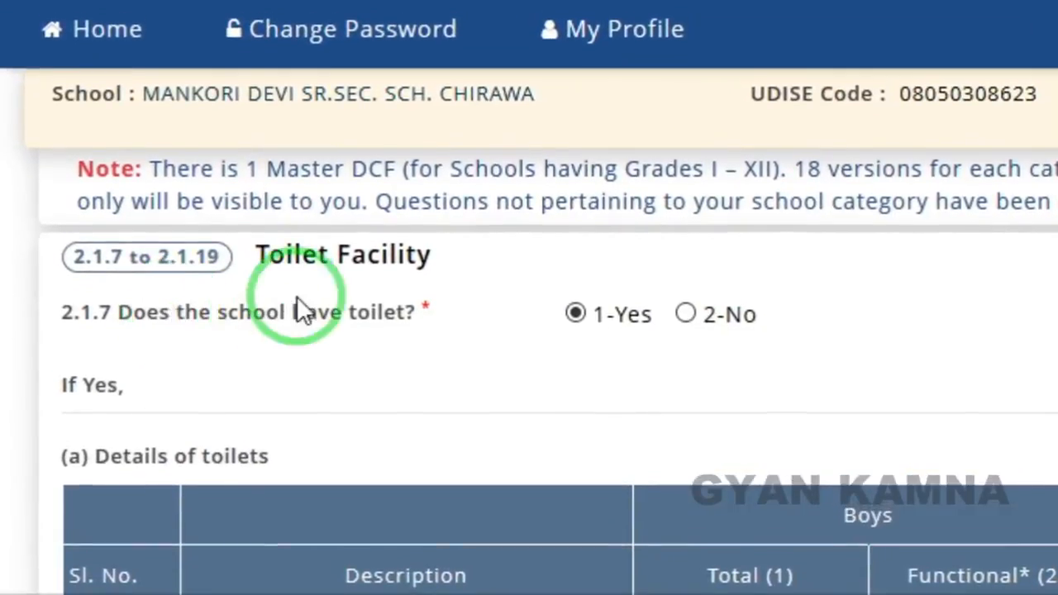
Review question 2.1.7 on the Toilet Facility form and the toilet seat and urinal details for boys and girls.
mouse_move(207, 207)
mouse_down()
mouse_move(217, 242)
mouse_move(430, 351)
mouse_move(460, 341)
mouse_up()
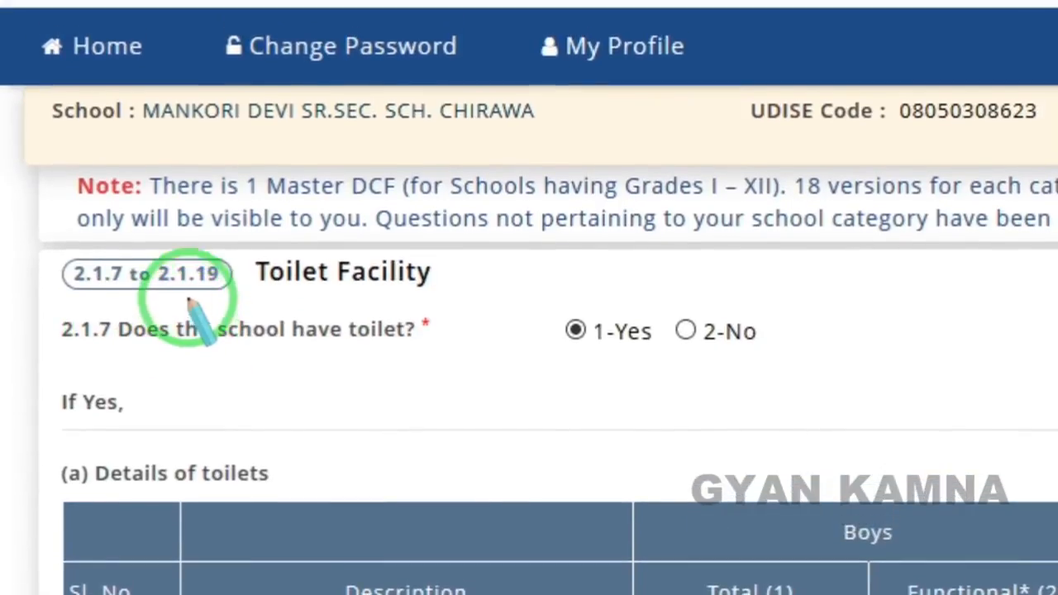
mouse_move(187, 279)
mouse_down()
mouse_move(399, 370)
mouse_move(496, 342)
mouse_up()
drag(492, 265, 619, 337)
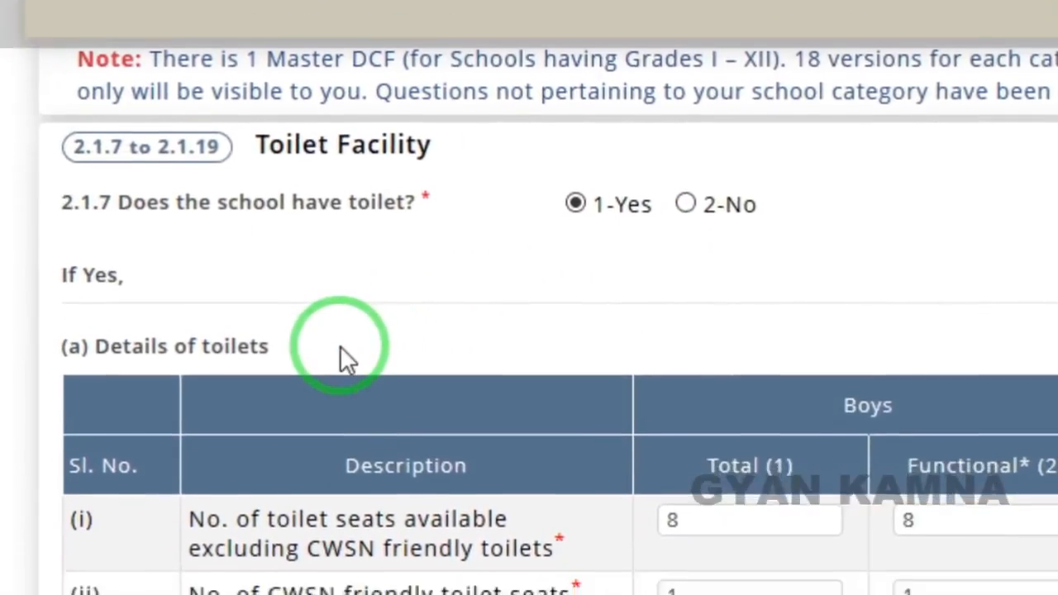
scroll(336, 298, down, 2)
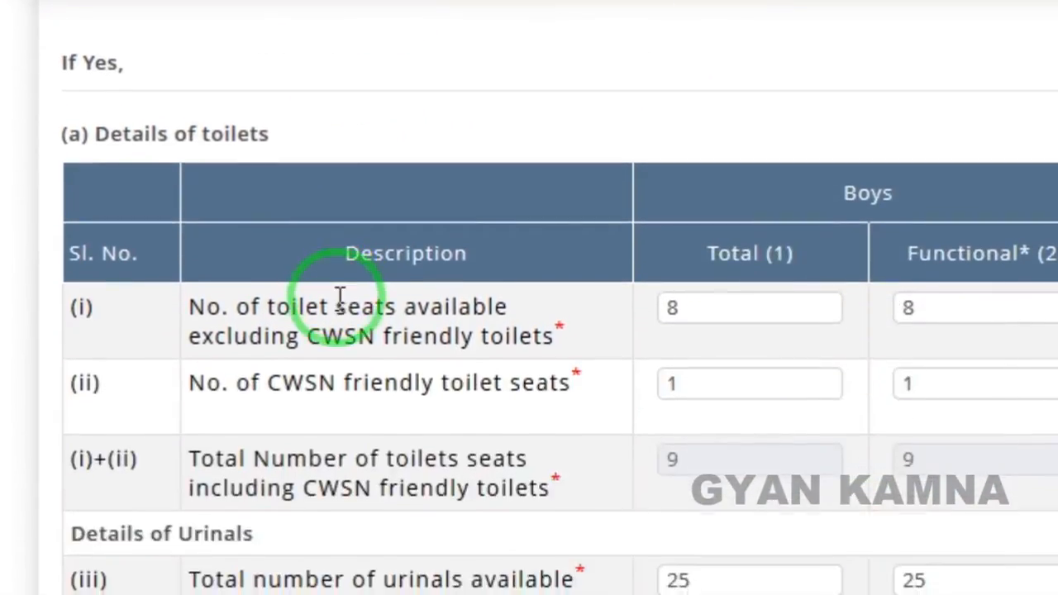
scroll(343, 299, down, 2)
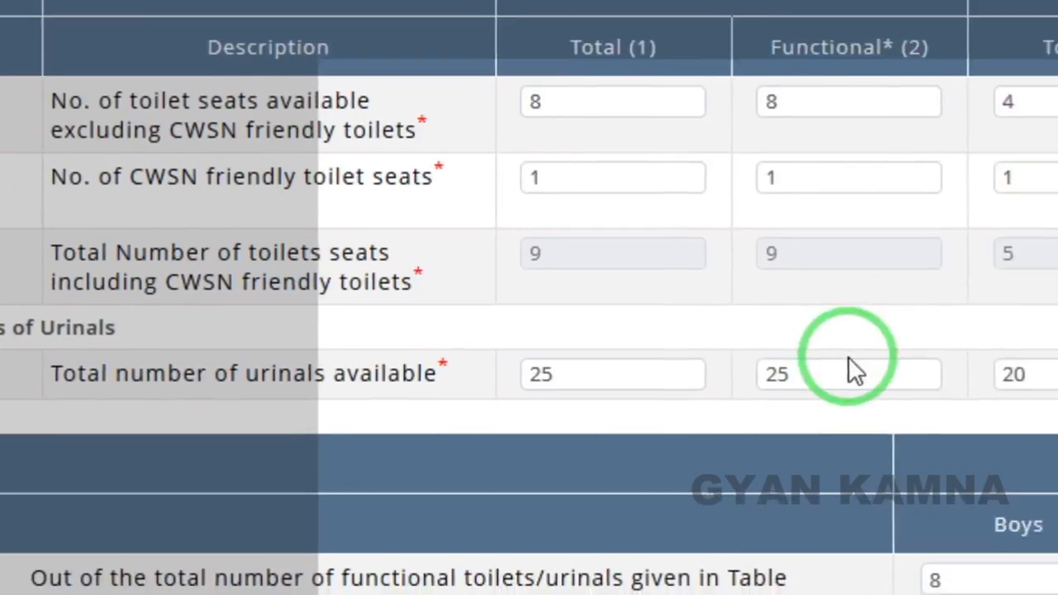
Review the remaining Toilet Facility questions on hand washing, drinking water, medical check-ups, ramps, waste collection and the library.
scroll(459, 306, down, 6)
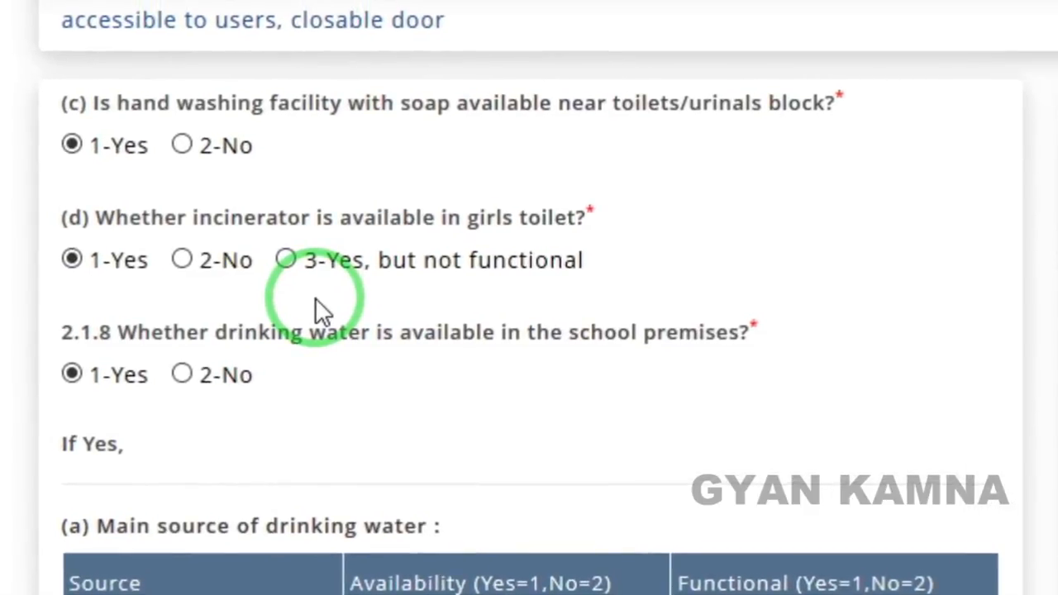
scroll(460, 299, down, 4)
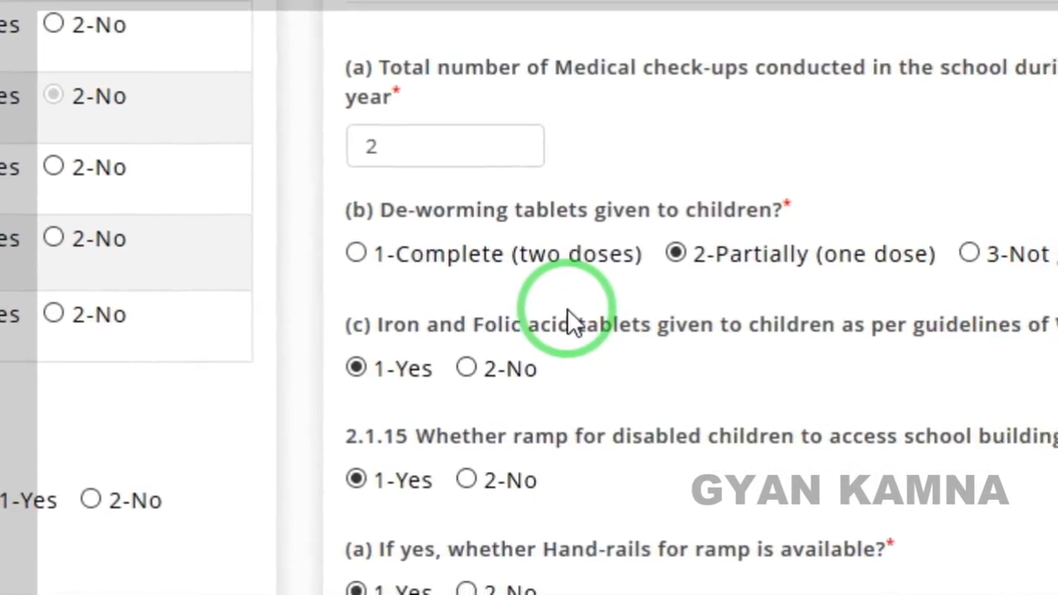
scroll(533, 299, down, 4)
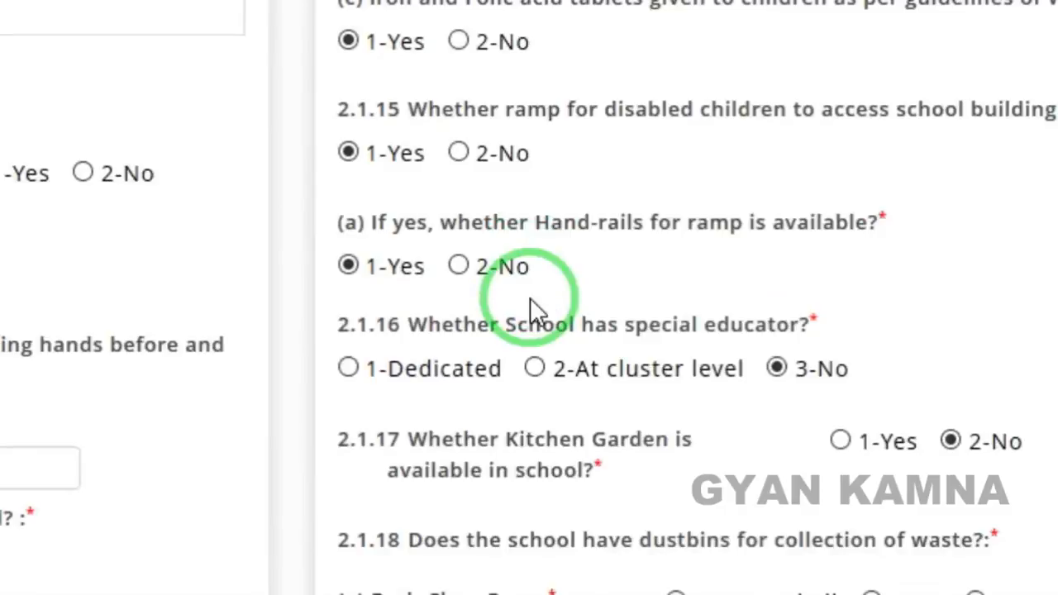
scroll(530, 308, down, 6)
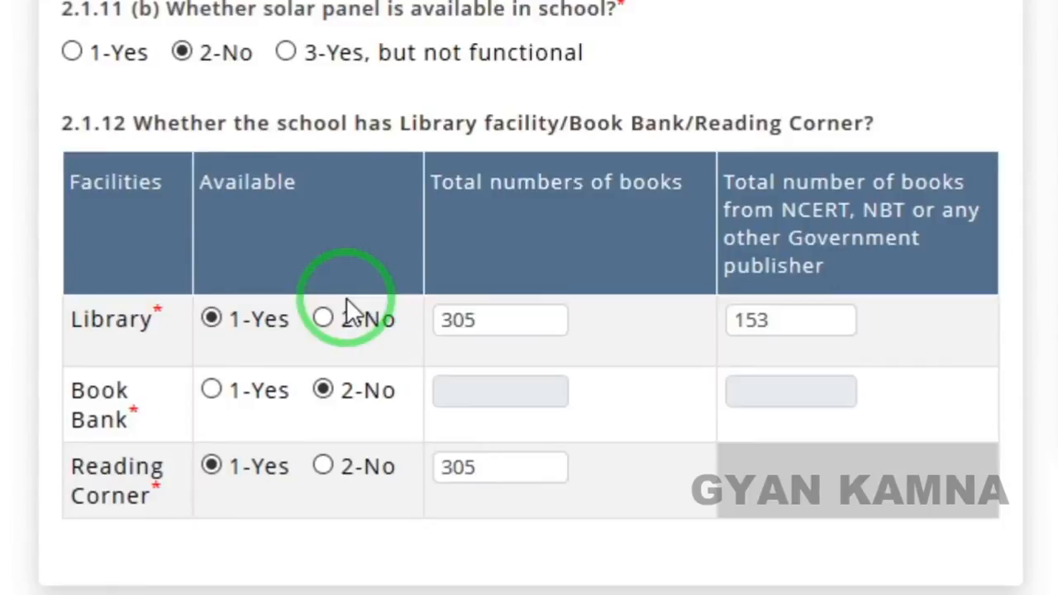
click(291, 316)
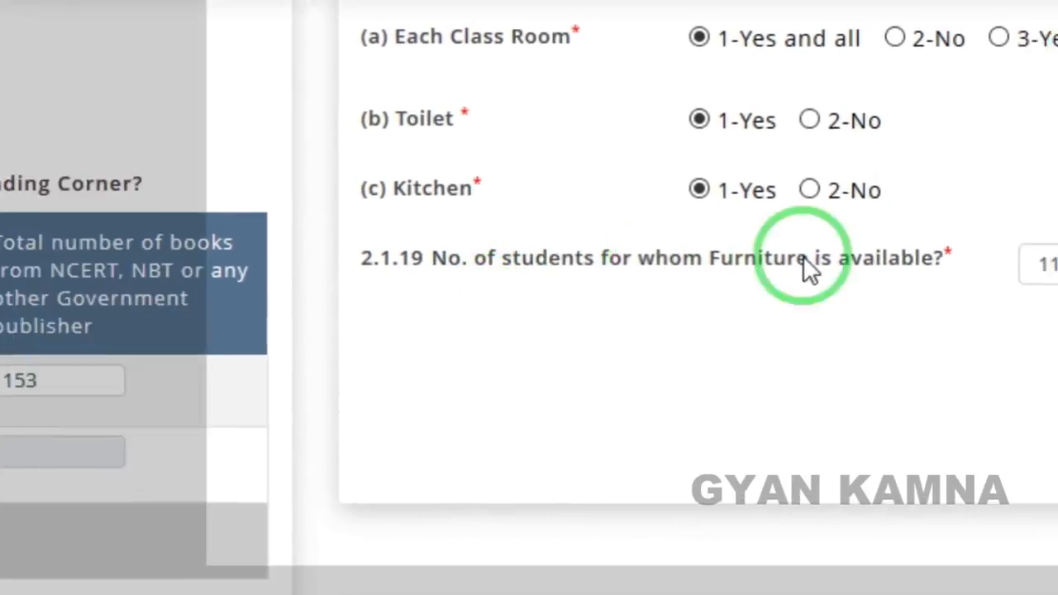
Check the number of students with furniture under 2.1.19, and save the Toilet Facility form to continue to the following form.
key(ctrl+2)
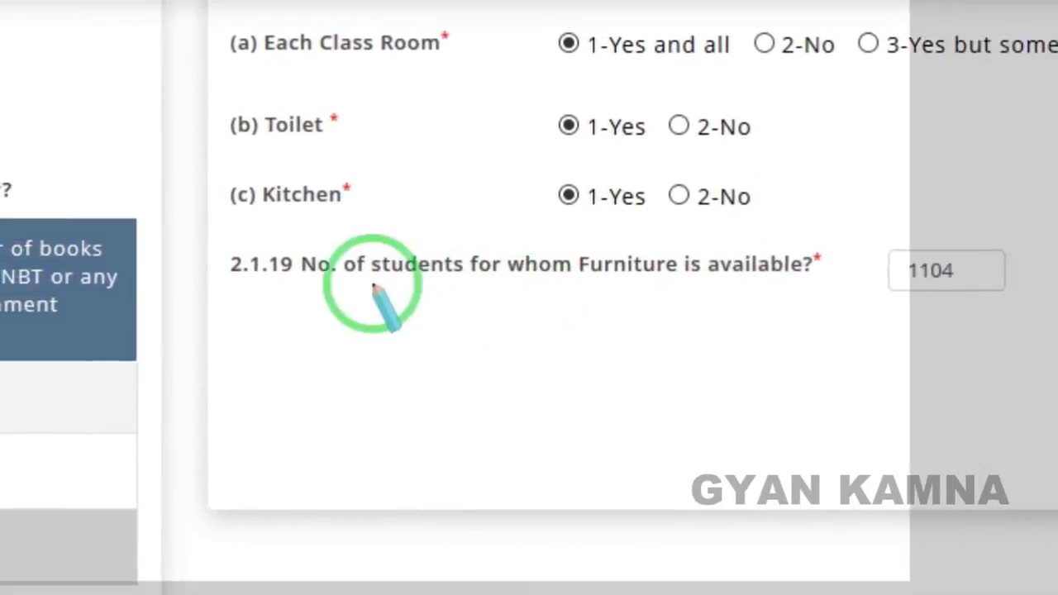
drag(268, 215, 468, 319)
drag(635, 334, 916, 333)
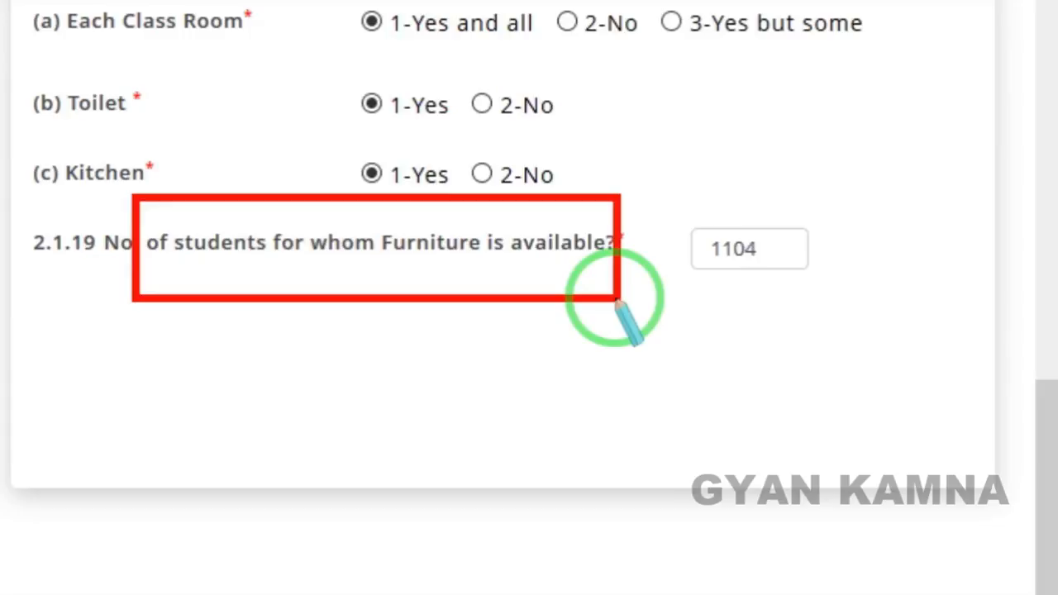
mouse_move(657, 186)
mouse_down()
mouse_move(826, 330)
mouse_move(844, 323)
mouse_up()
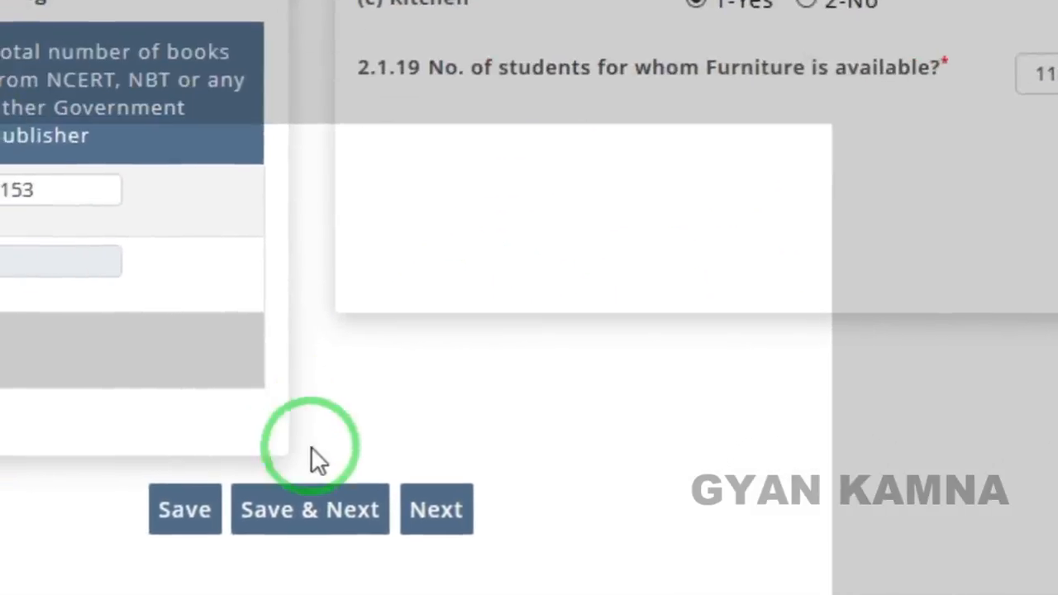
click(204, 538)
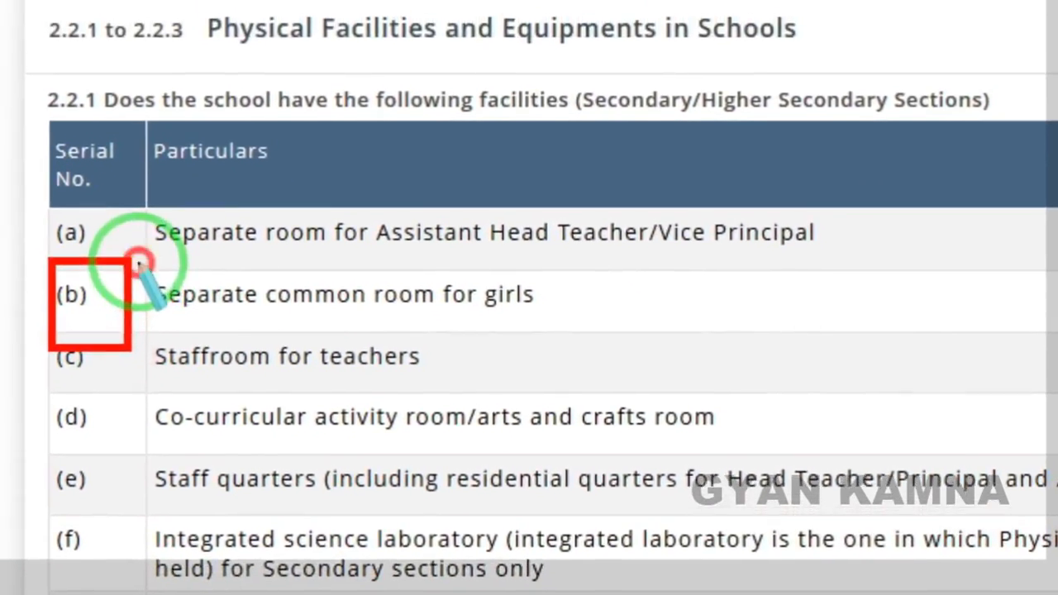
Review the facilities listed under 2.2.1 for the Secondary and Higher Secondary sections, including the separate common room for girls.
mouse_move(139, 263)
mouse_down()
mouse_move(324, 349)
mouse_move(645, 351)
mouse_up()
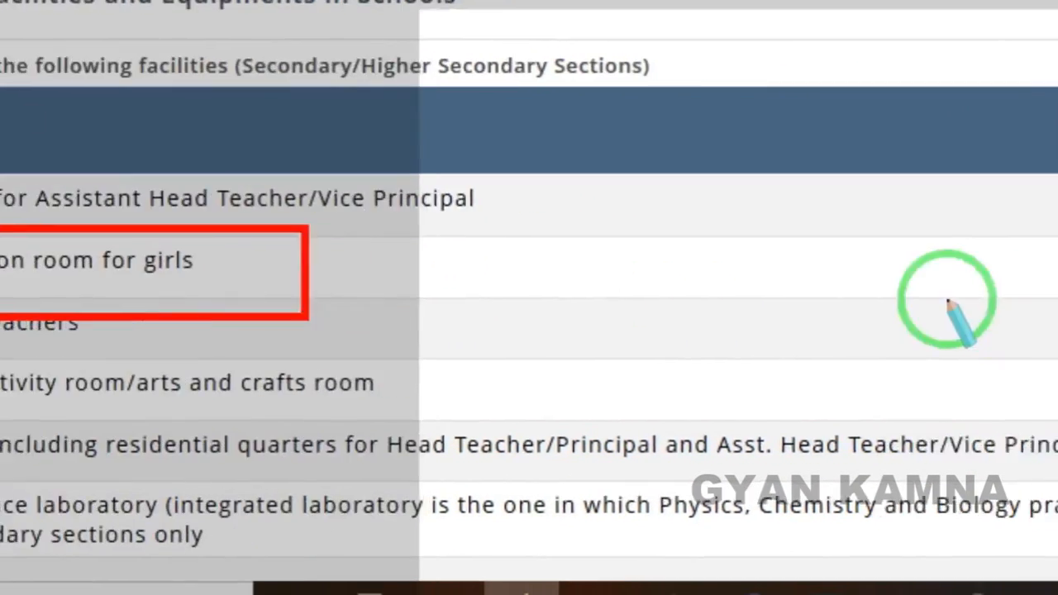
right_click(971, 281)
mouse_move(700, 230)
mouse_down()
mouse_move(885, 344)
mouse_move(1036, 339)
mouse_up()
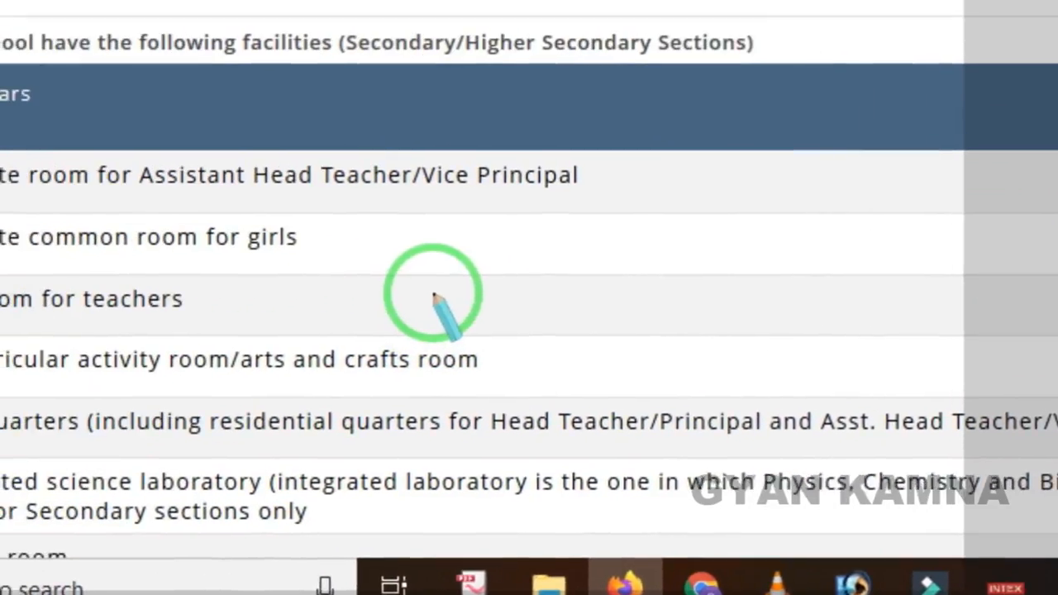
scroll(499, 296, down, 2)
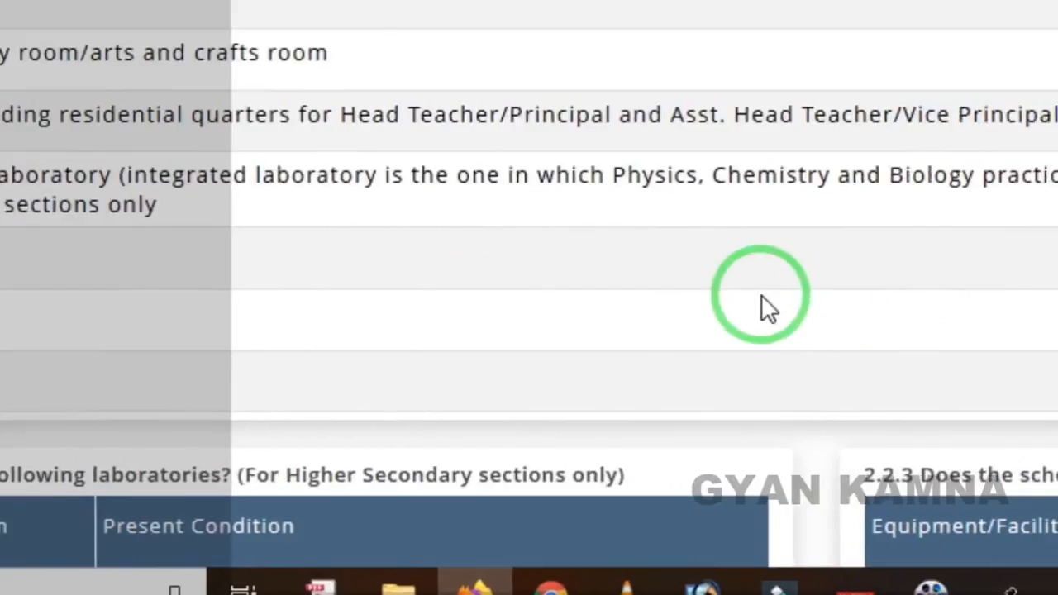
Review the laboratories under 2.2.2 and the equipment availability under 2.2.3.
scroll(673, 251, down, 3)
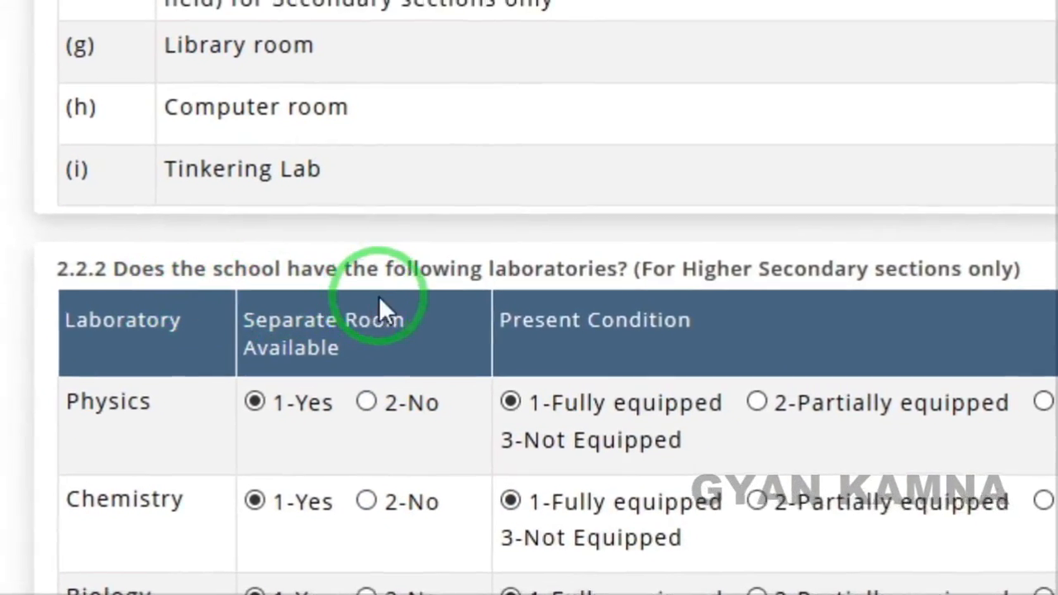
scroll(386, 297, down, 2)
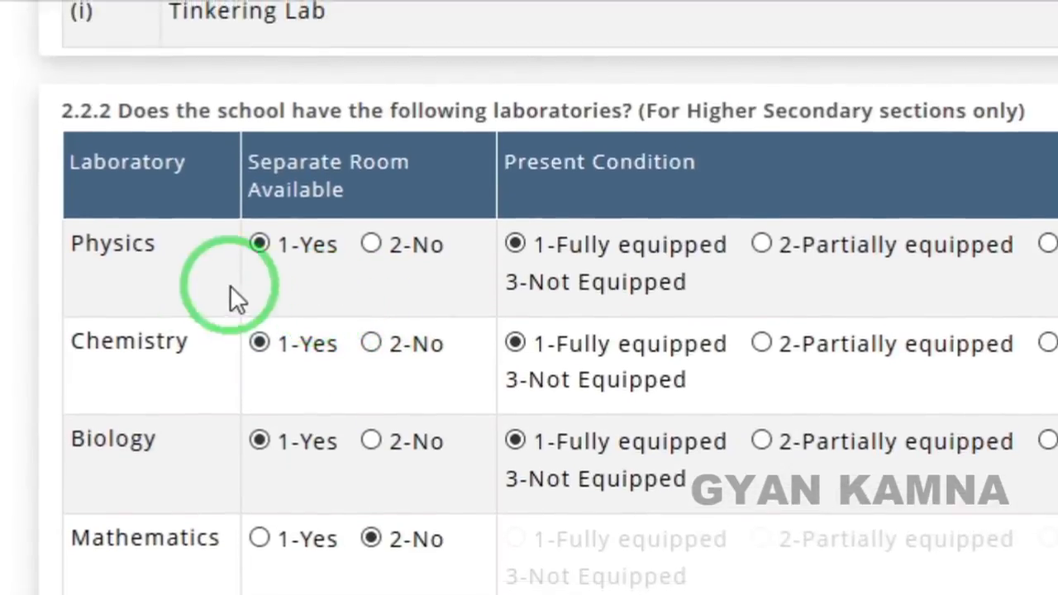
scroll(168, 381, down, 3)
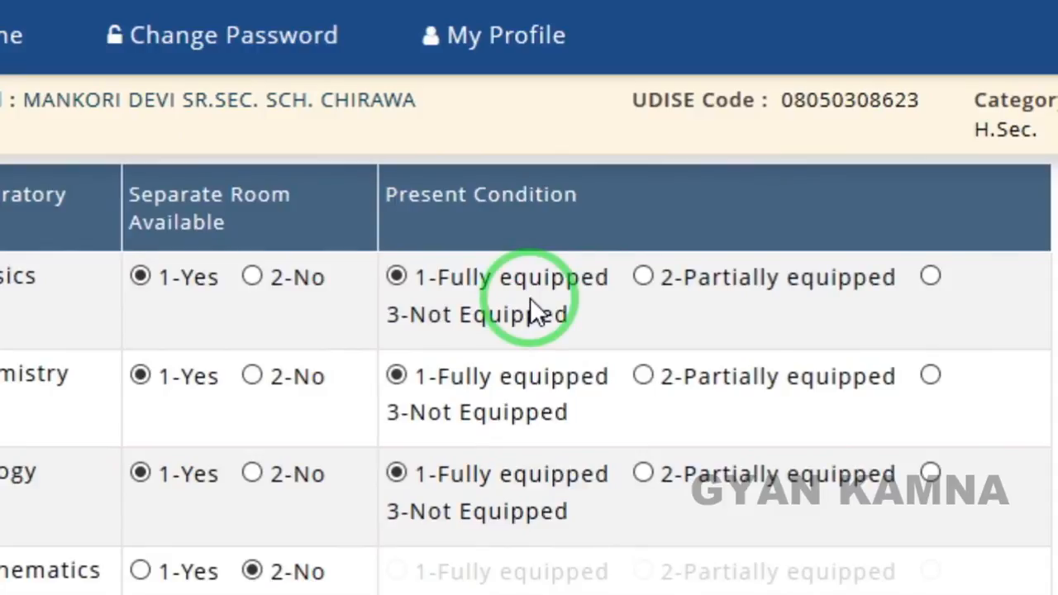
scroll(533, 312, down, 5)
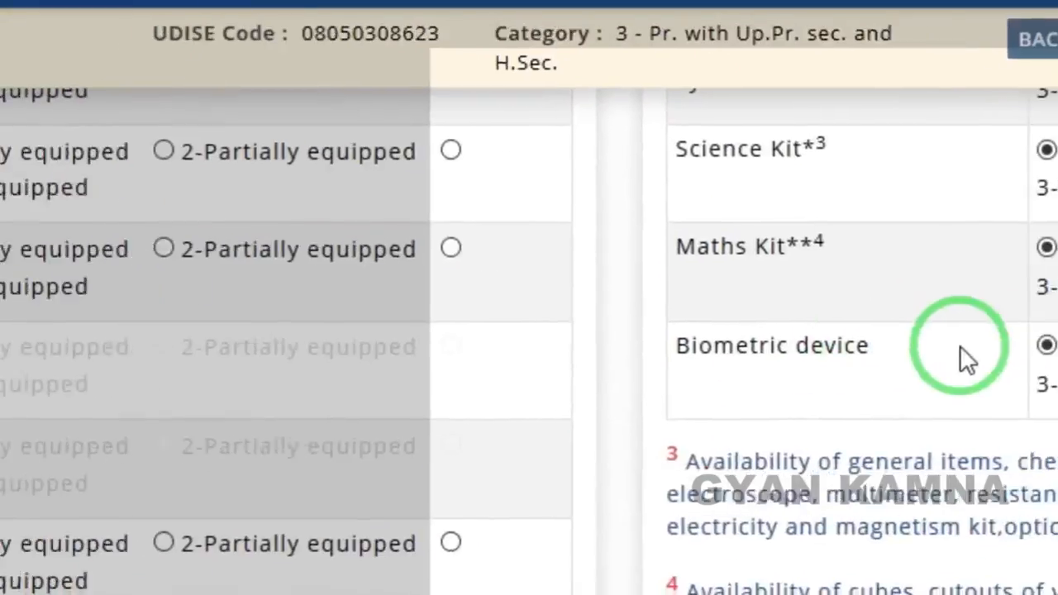
scroll(950, 352, up, 3)
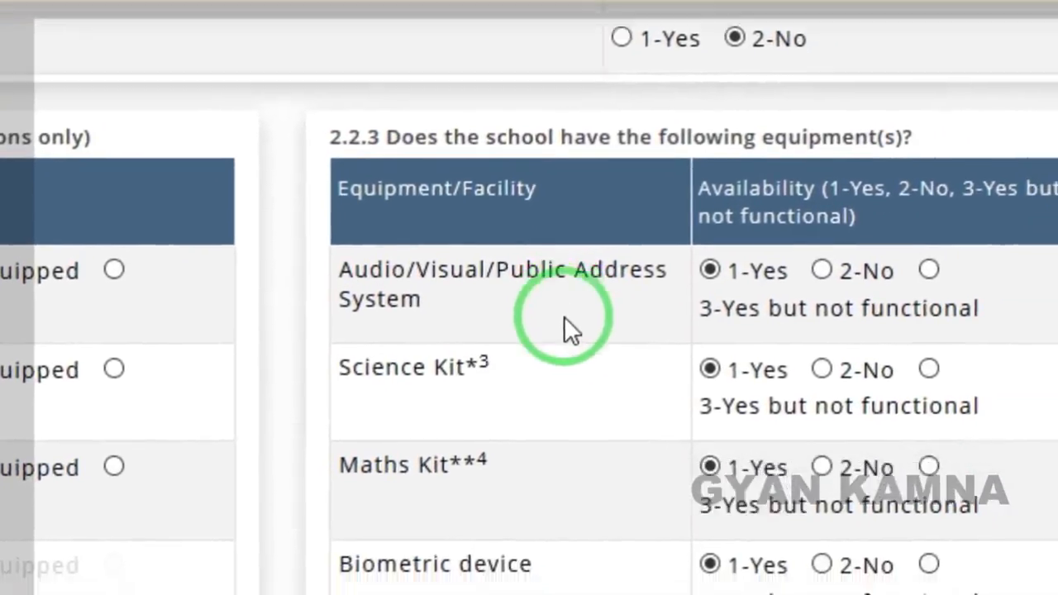
scroll(564, 318, down, 10)
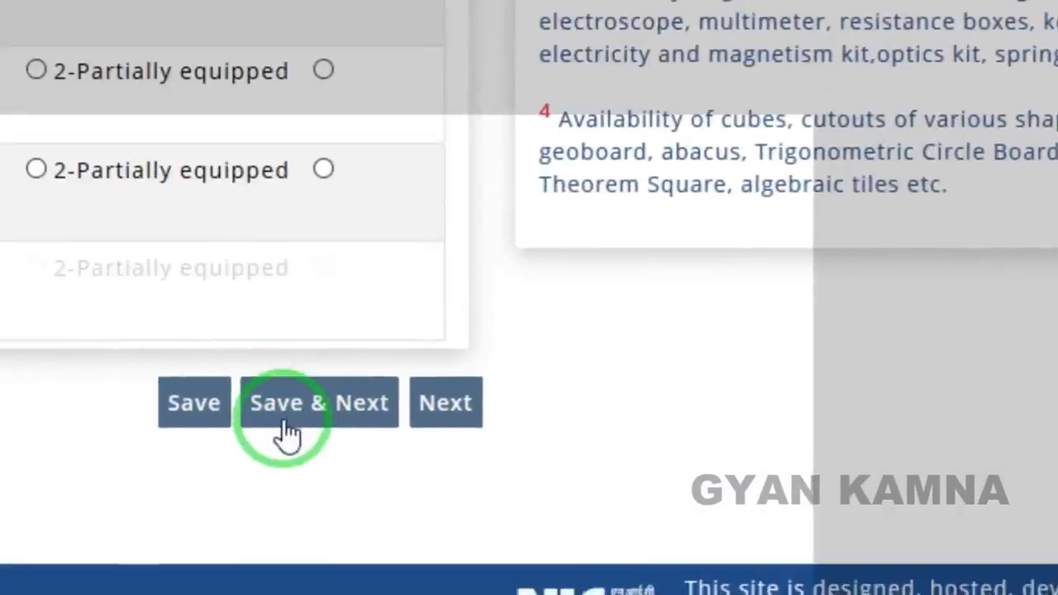
Try to save the Physical Facilities and Equipments form, and recheck its facility and laboratory answers.
click(394, 374)
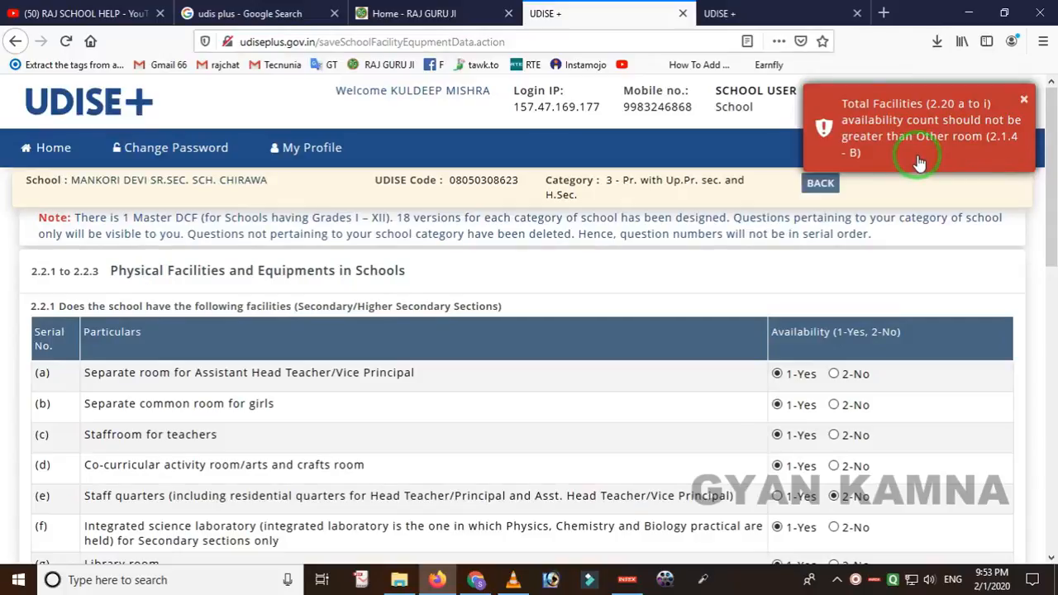
scroll(263, 462, down, 6)
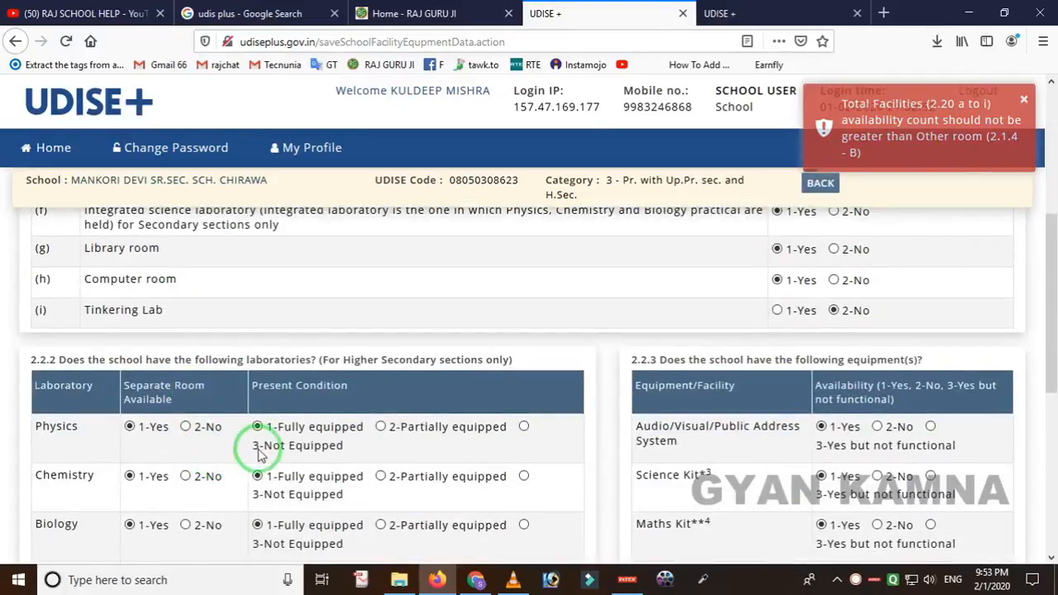
scroll(295, 410, up, 2)
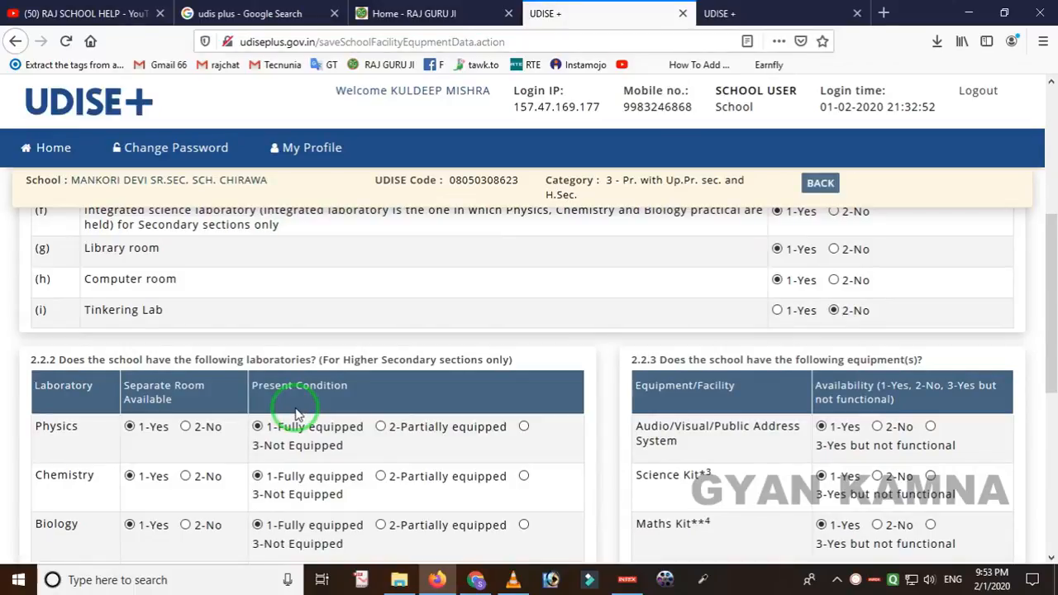
scroll(405, 421, down, 3)
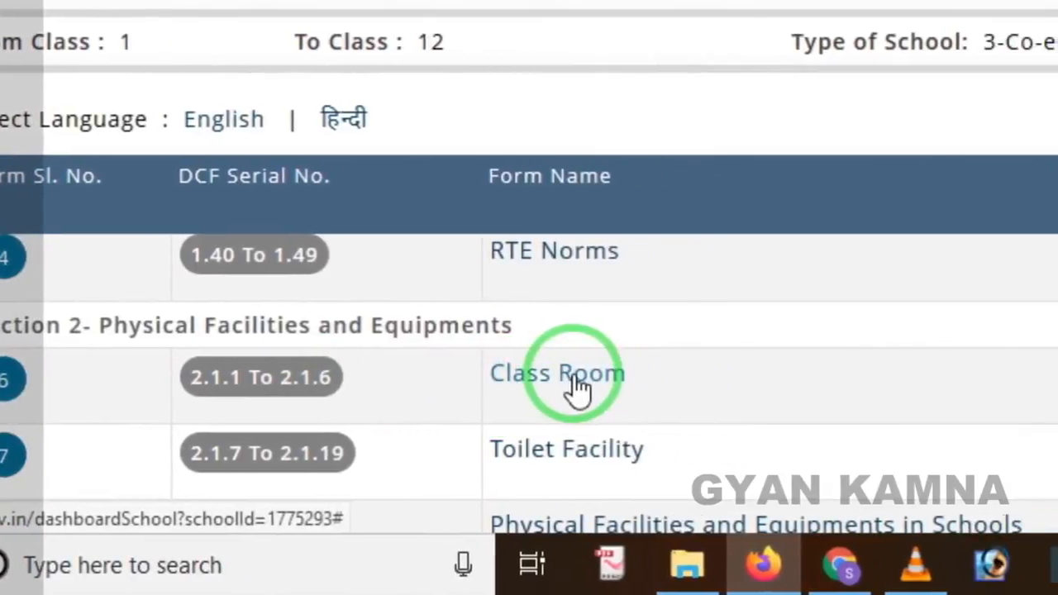
Open the Class Room form (2.1.1 to 2.1.6) from the form list and look over its classroom and room counts.
click(600, 376)
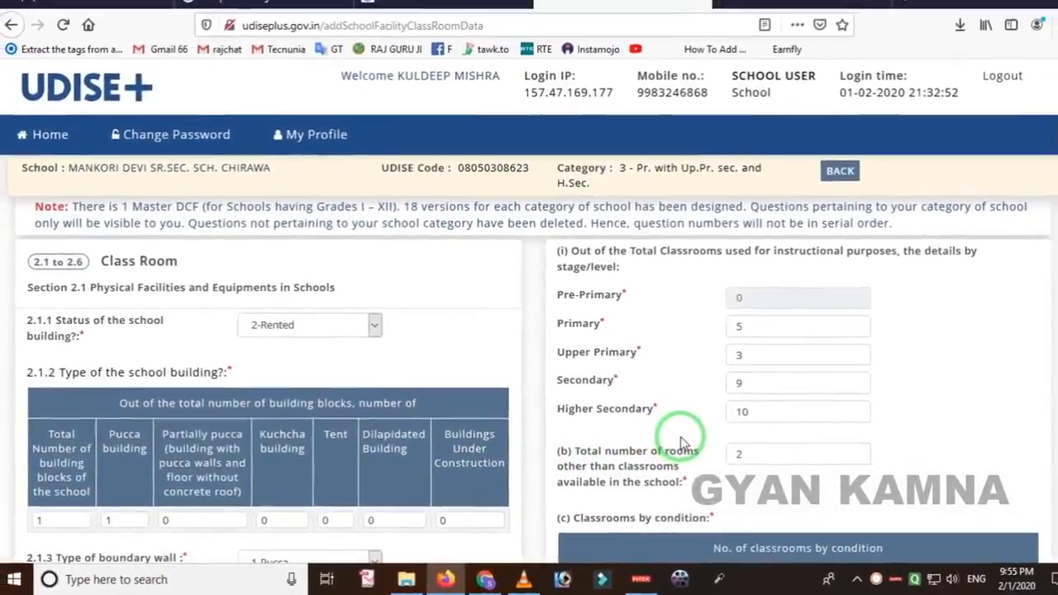
scroll(708, 449, down, 3)
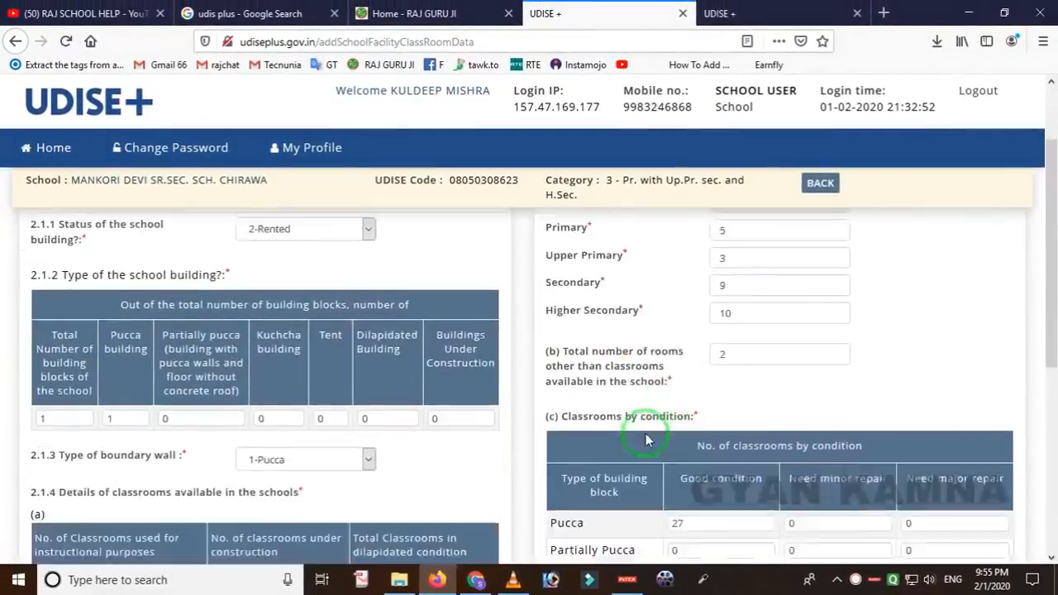
scroll(141, 342, down, 3)
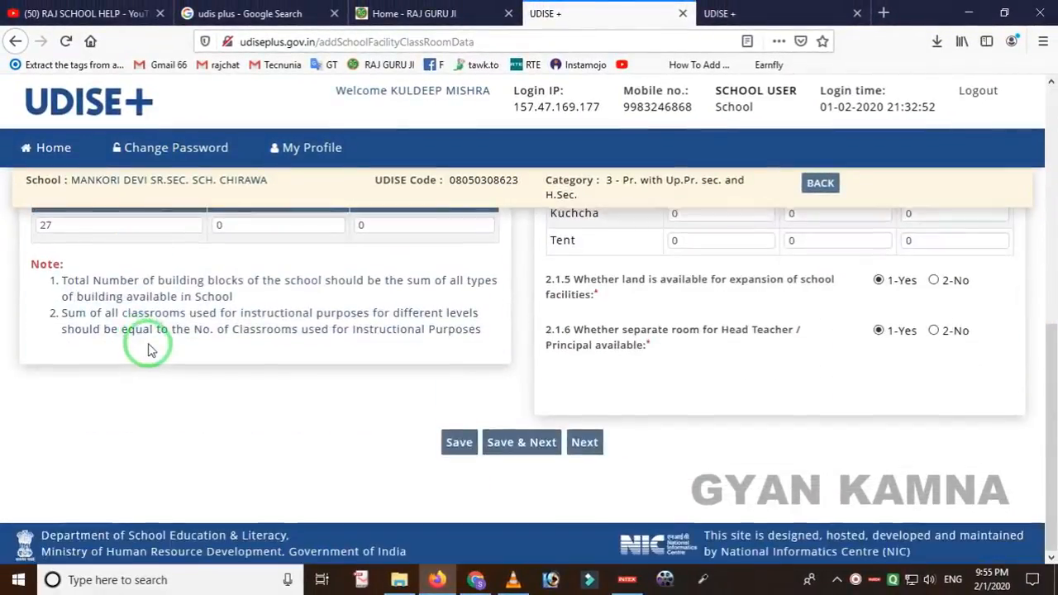
scroll(147, 347, up, 3)
scroll(99, 363, down, 1)
Check the classroom counts per level, set the total rooms other than classrooms under 2.1.4(b) to 7, and save the Class Room form.
click(48, 378)
drag(76, 382, 31, 383)
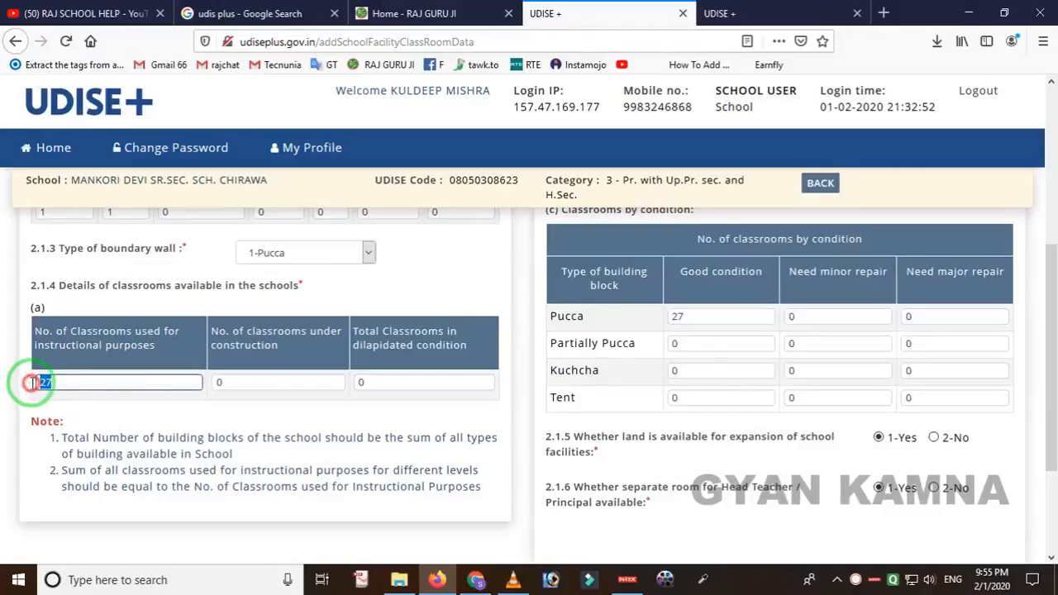
scroll(638, 432, up, 3)
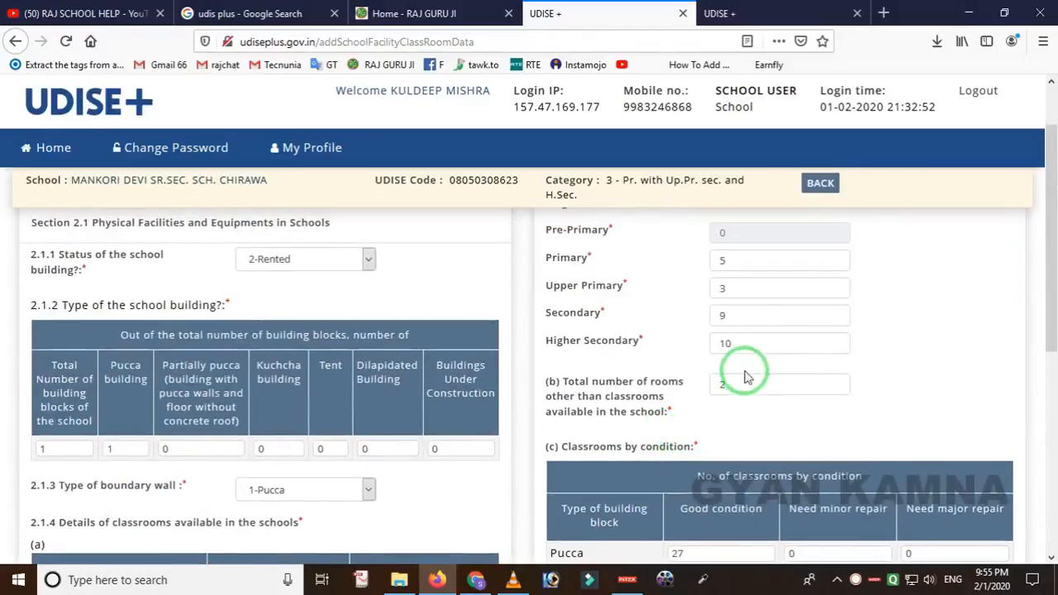
click(744, 260)
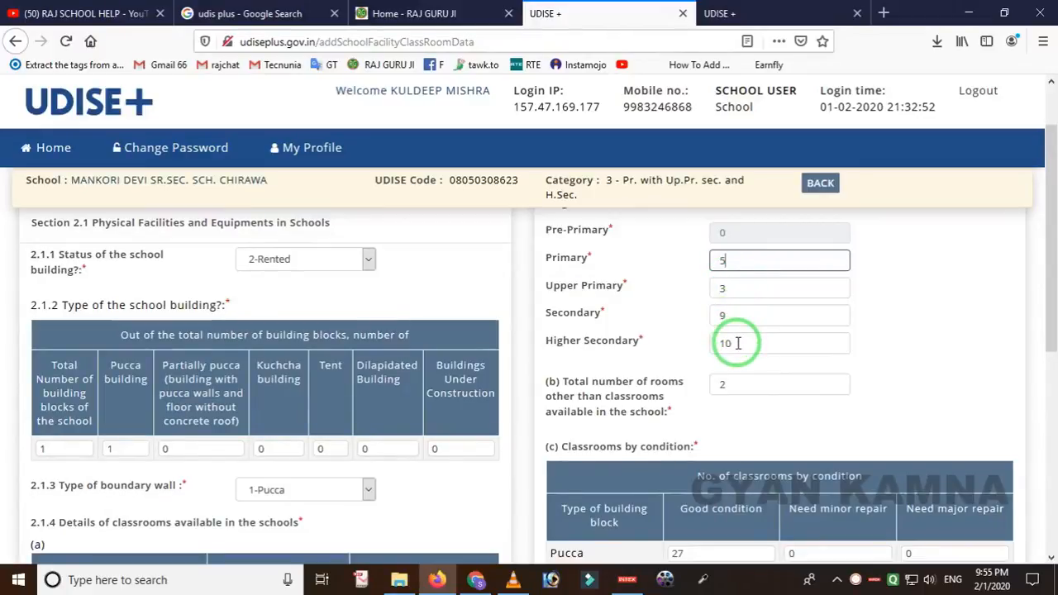
click(684, 378)
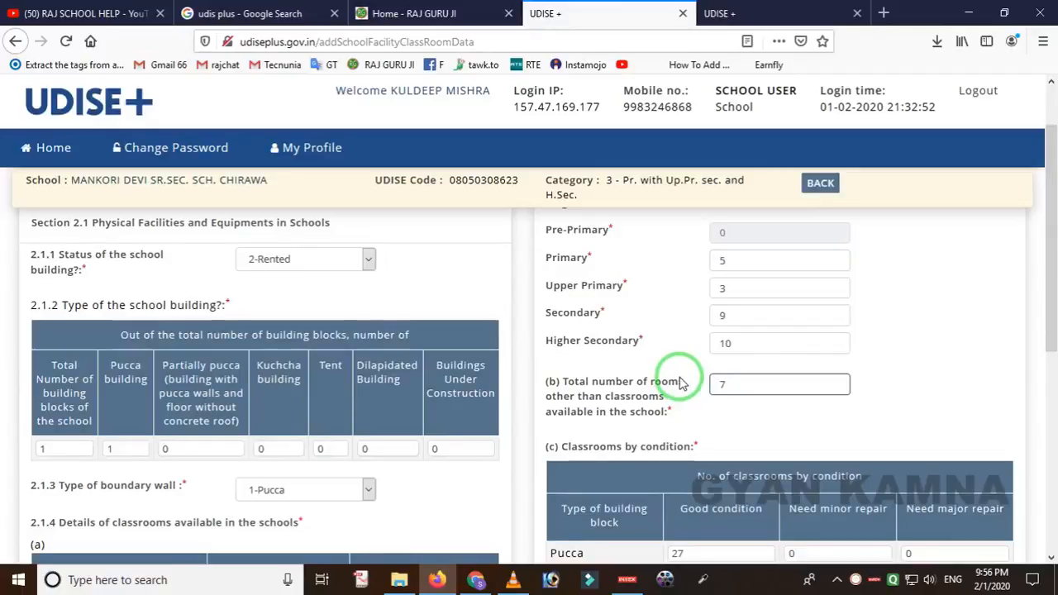
scroll(661, 405, down, 4)
click(534, 518)
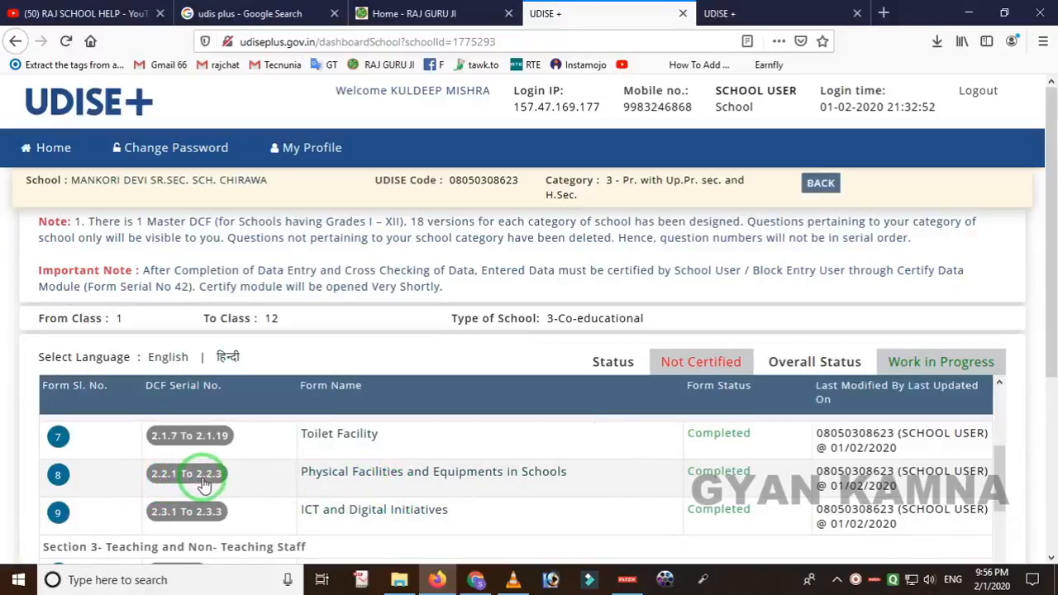
Open the Physical Facilities and Equipments in Schools form (2.2.1 to 2.2.3) from the form list and save it, continuing to the next form.
click(484, 479)
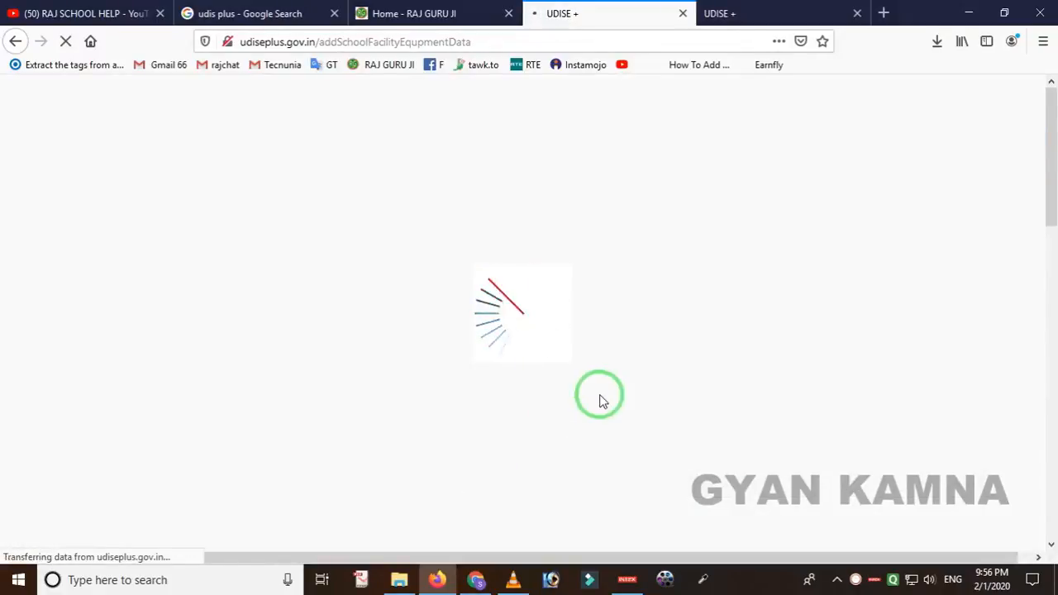
scroll(554, 431, down, 10)
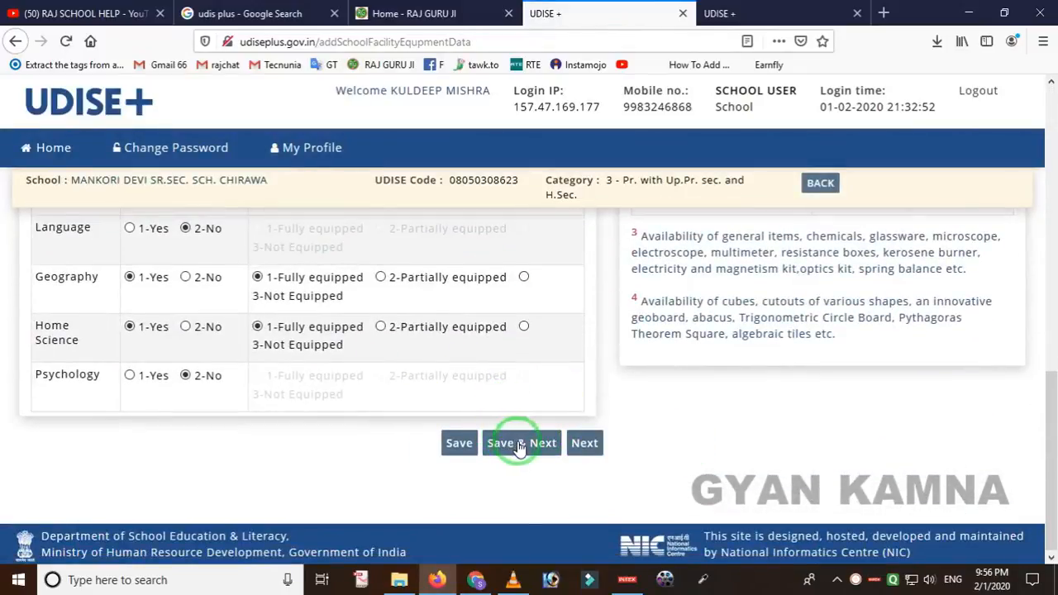
click(519, 446)
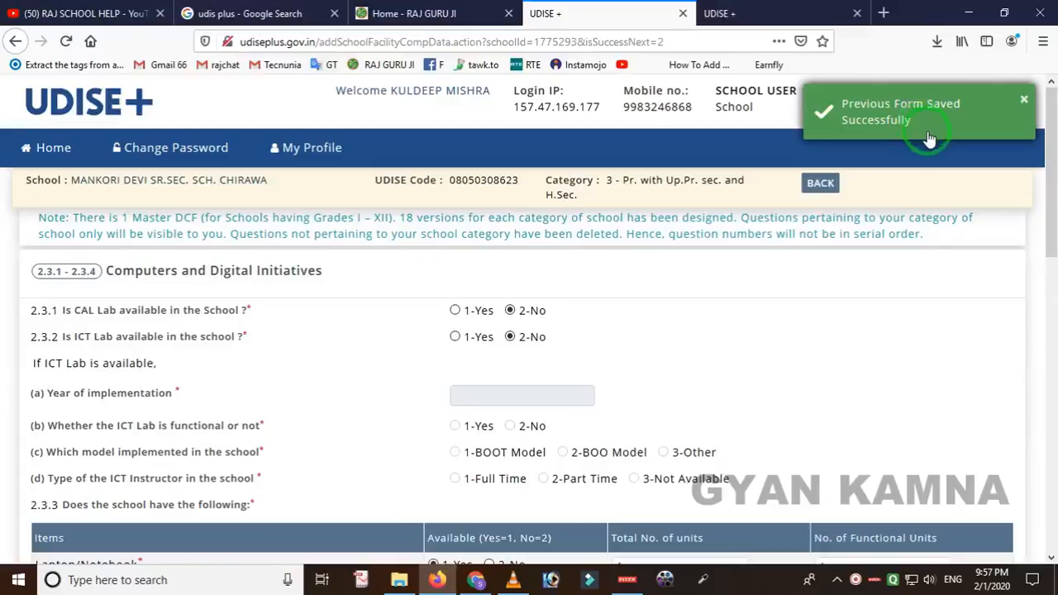
Review the CAL and ICT Lab questions and the availability, total units and functional units of the devices under 2.3.3.
scroll(732, 338, down, 1)
scroll(331, 350, up, 1)
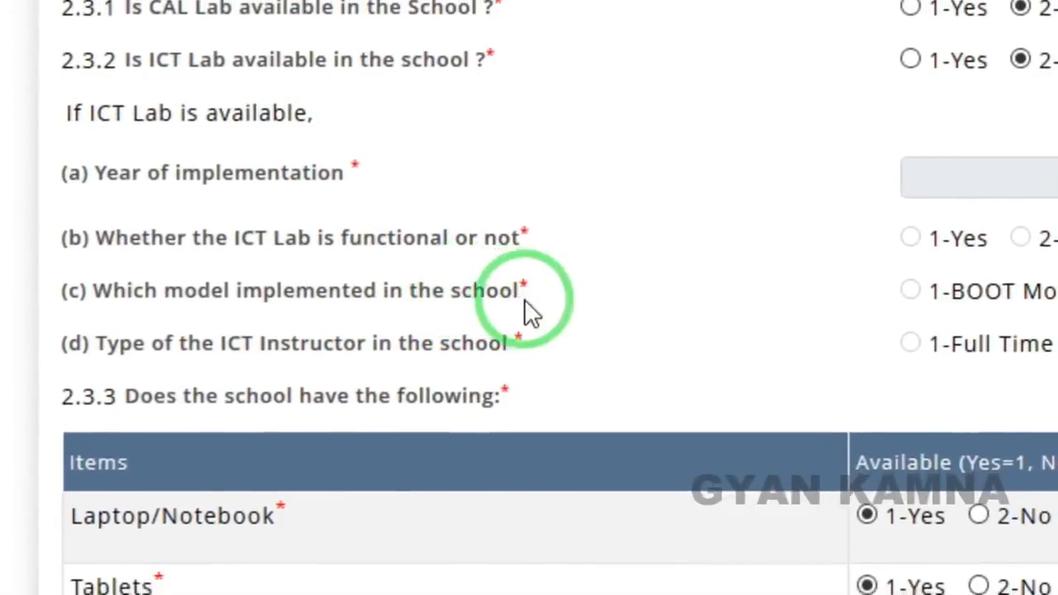
scroll(529, 310, down, 3)
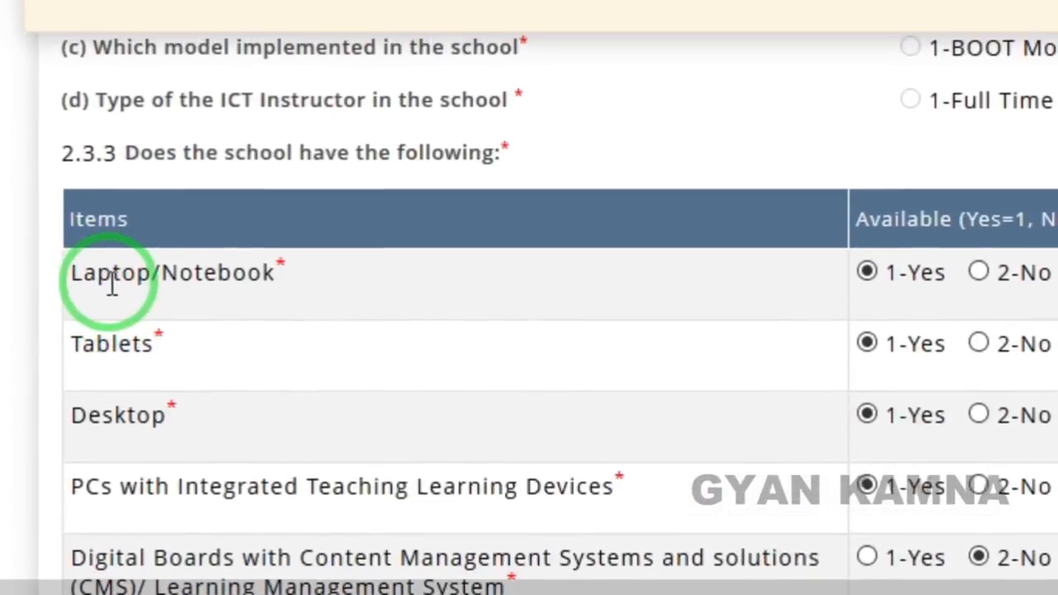
mouse_move(34, 231)
mouse_down()
mouse_move(302, 350)
mouse_move(423, 340)
mouse_up()
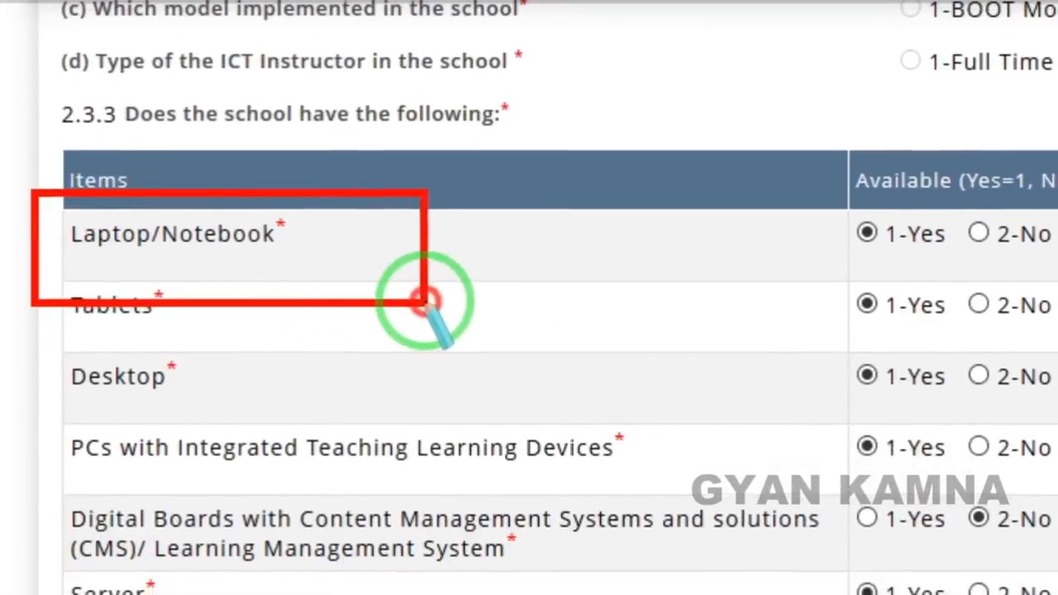
drag(423, 303, 501, 297)
right_click(584, 255)
mouse_move(781, 165)
mouse_down()
mouse_move(796, 266)
mouse_move(985, 304)
mouse_up()
drag(754, 334, 890, 594)
drag(961, 240, 1028, 566)
mouse_move(641, 496)
mouse_down()
mouse_move(751, 495)
mouse_move(944, 455)
mouse_move(890, 437)
mouse_up()
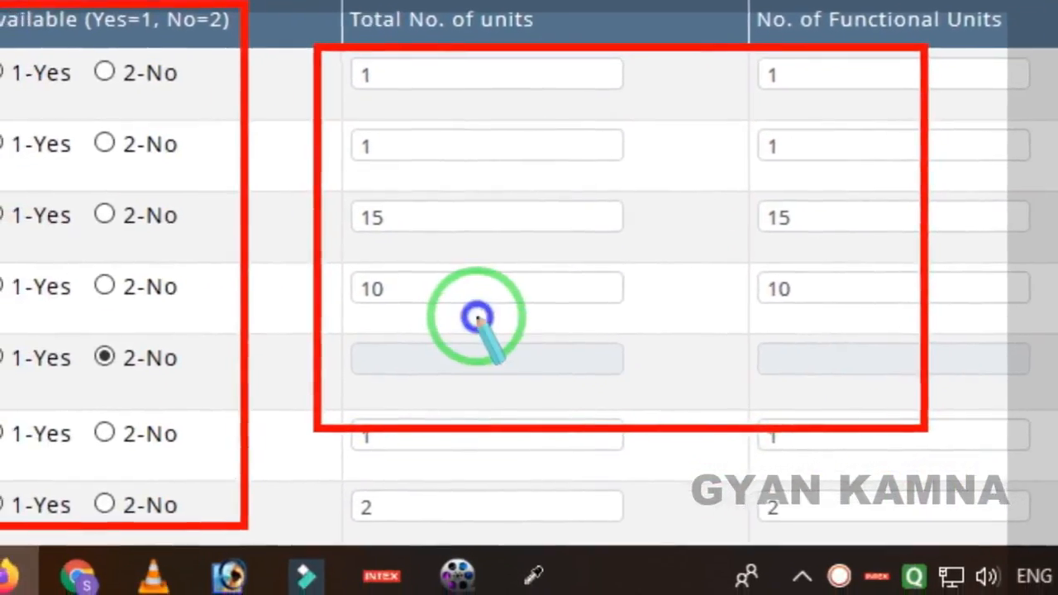
right_click(475, 317)
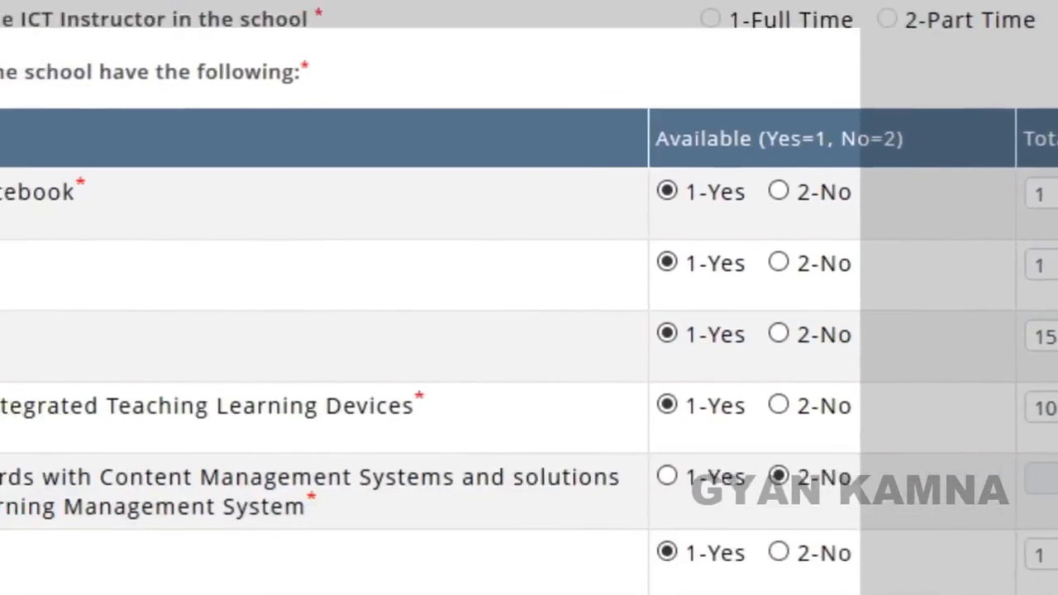
mouse_move(2, 117)
mouse_down()
mouse_move(118, 384)
mouse_move(387, 387)
mouse_up()
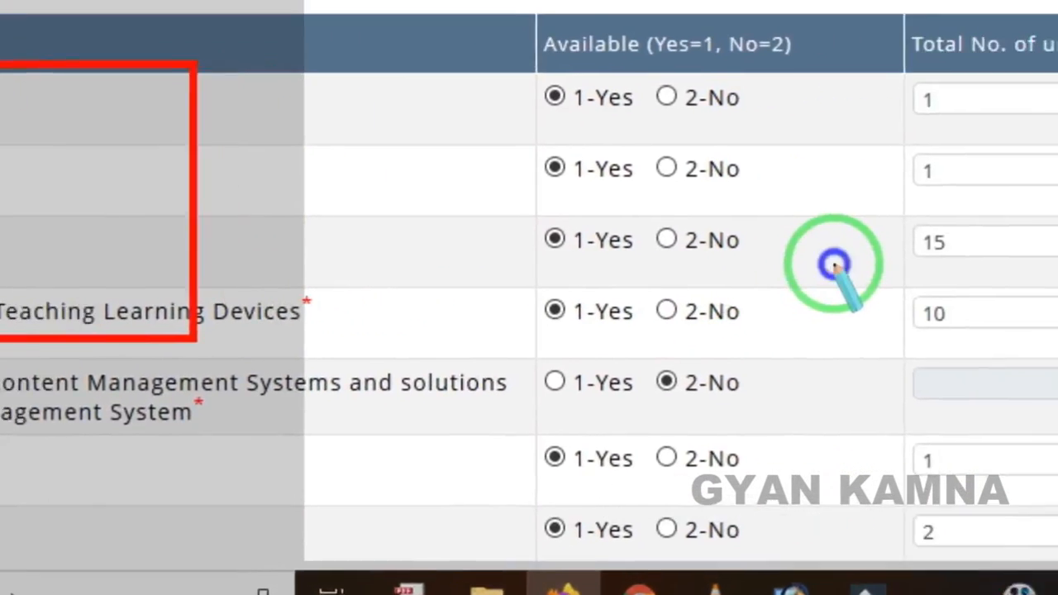
right_click(845, 265)
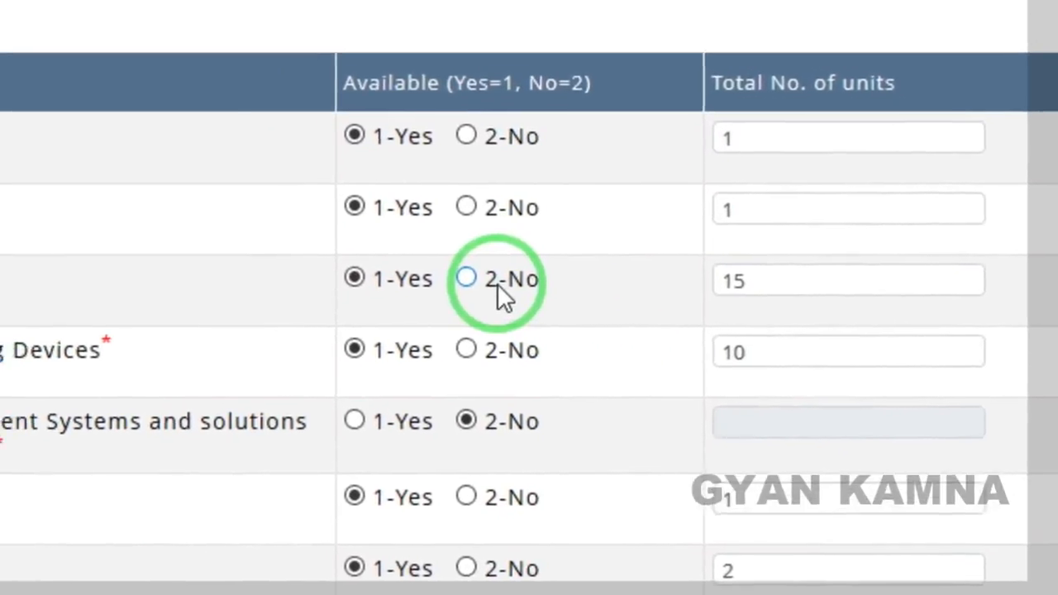
Check the remaining 2.3.3 items and question 2.3.4, and save the Computers and Digital Initiatives form, continuing to the next form.
scroll(591, 346, down, 5)
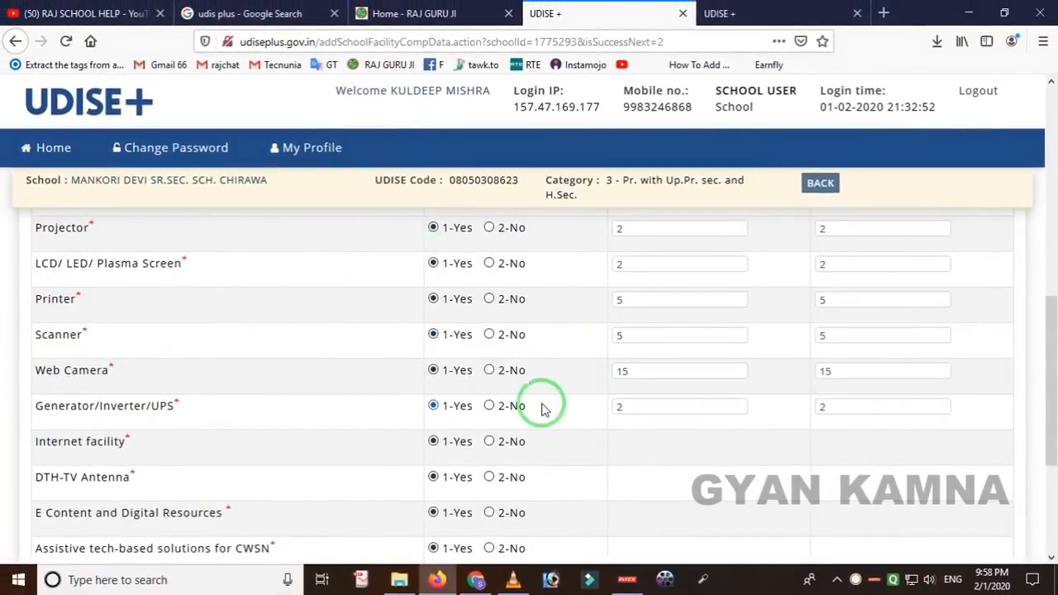
scroll(576, 410, down, 4)
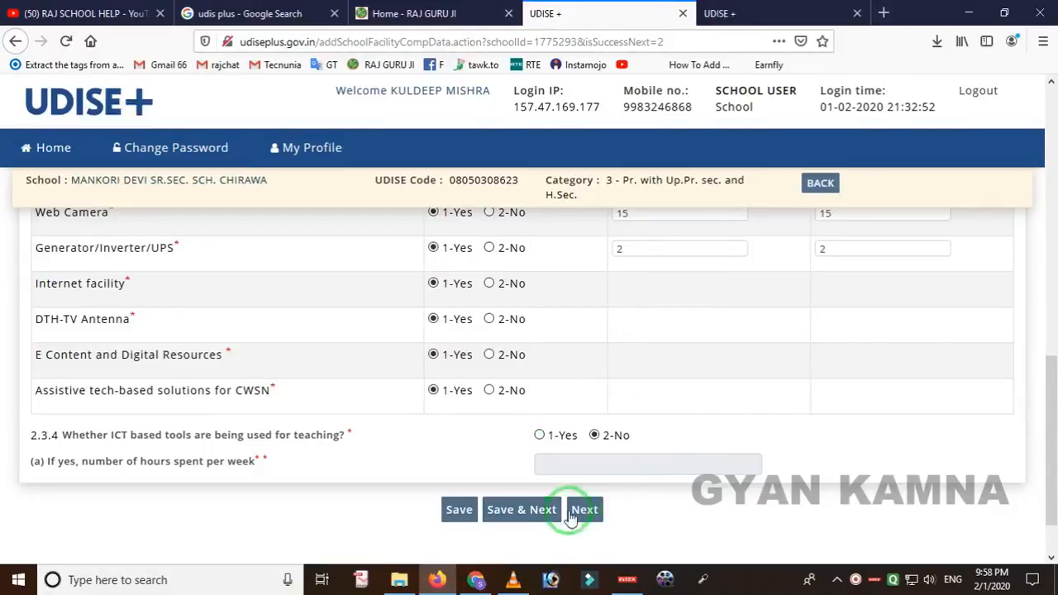
click(542, 512)
Review the Teaching and Non-Teaching Staff form's section 3.1, covering each non-teaching staff designation and its number in position.
scroll(578, 479, down, 2)
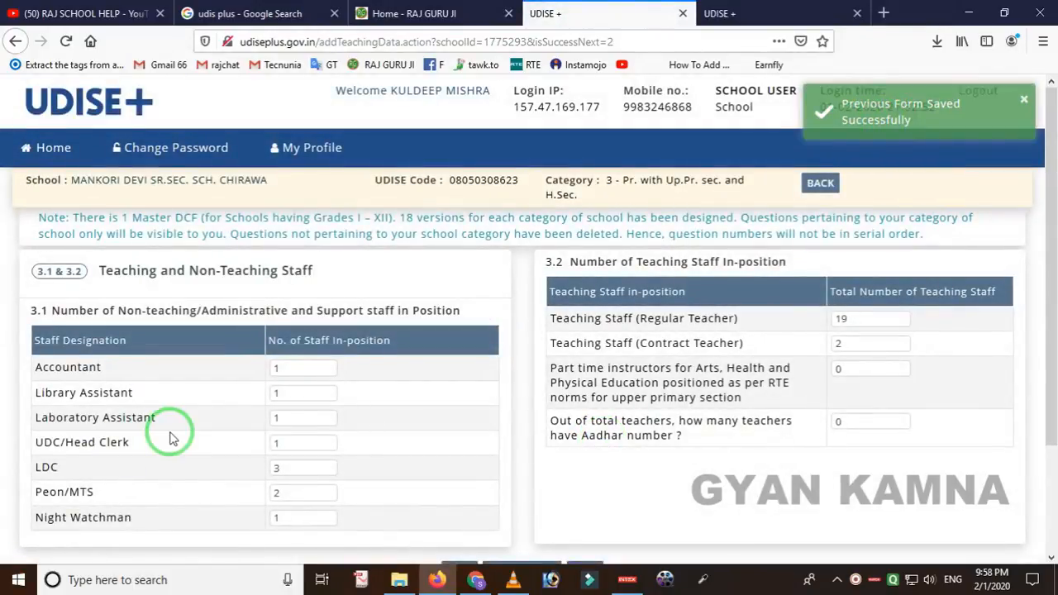
mouse_move(12, 252)
mouse_down()
mouse_move(16, 286)
mouse_move(369, 309)
mouse_up()
right_click(373, 272)
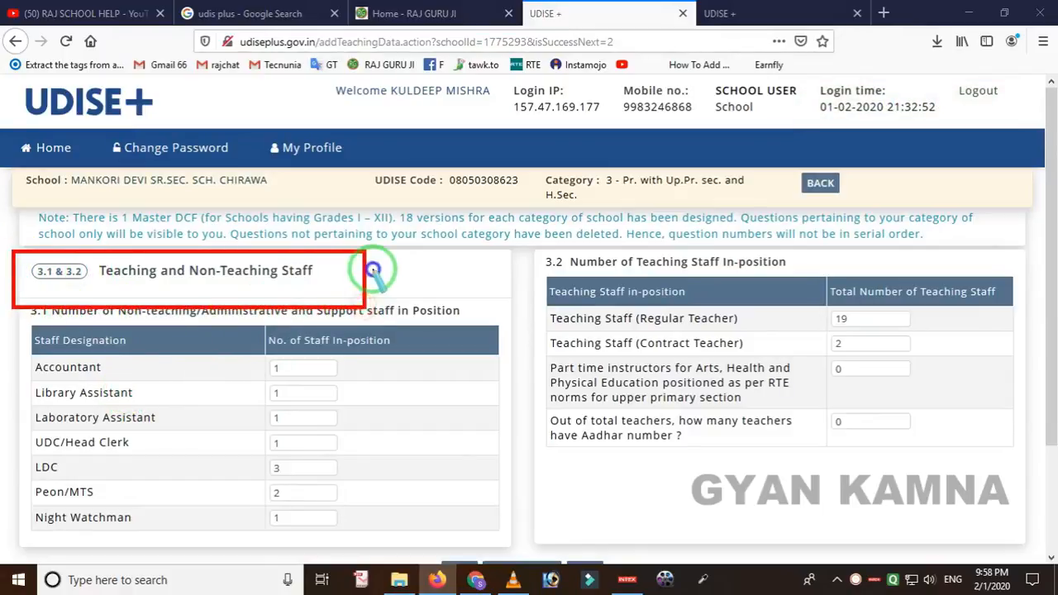
drag(15, 250, 361, 304)
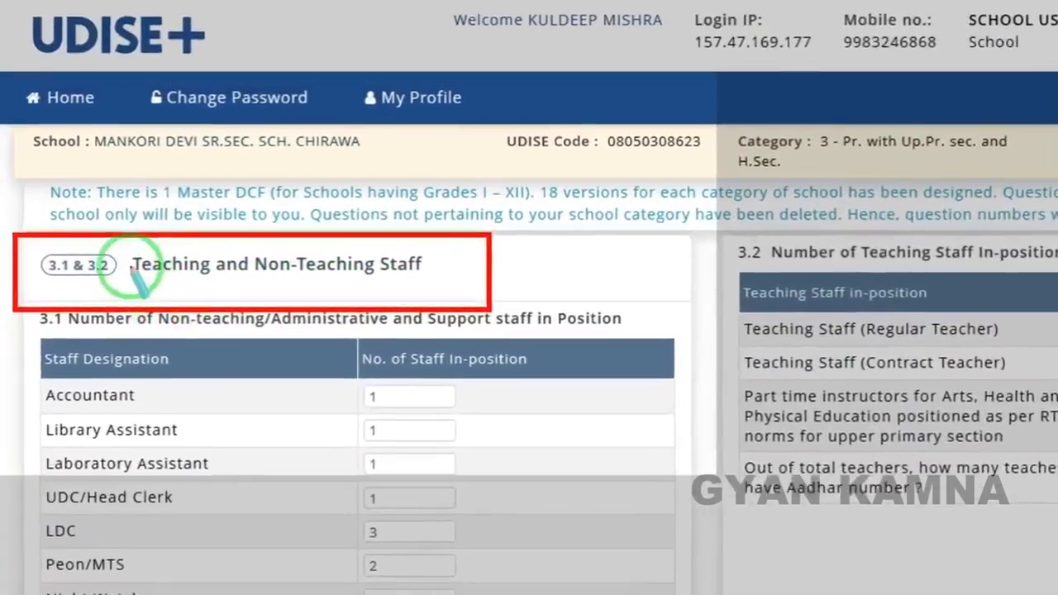
drag(83, 253, 332, 293)
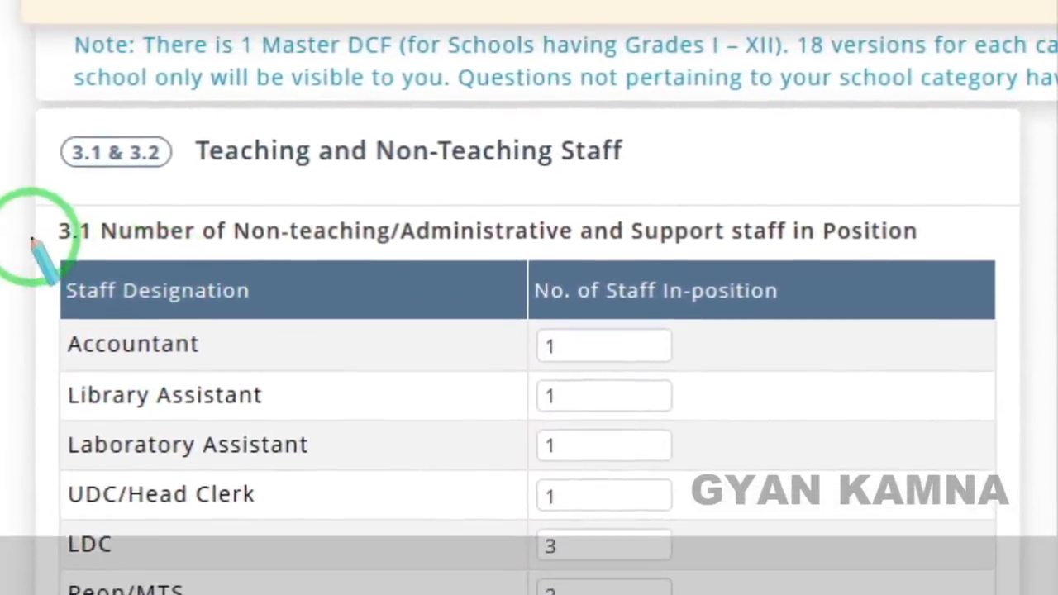
drag(29, 196, 472, 303)
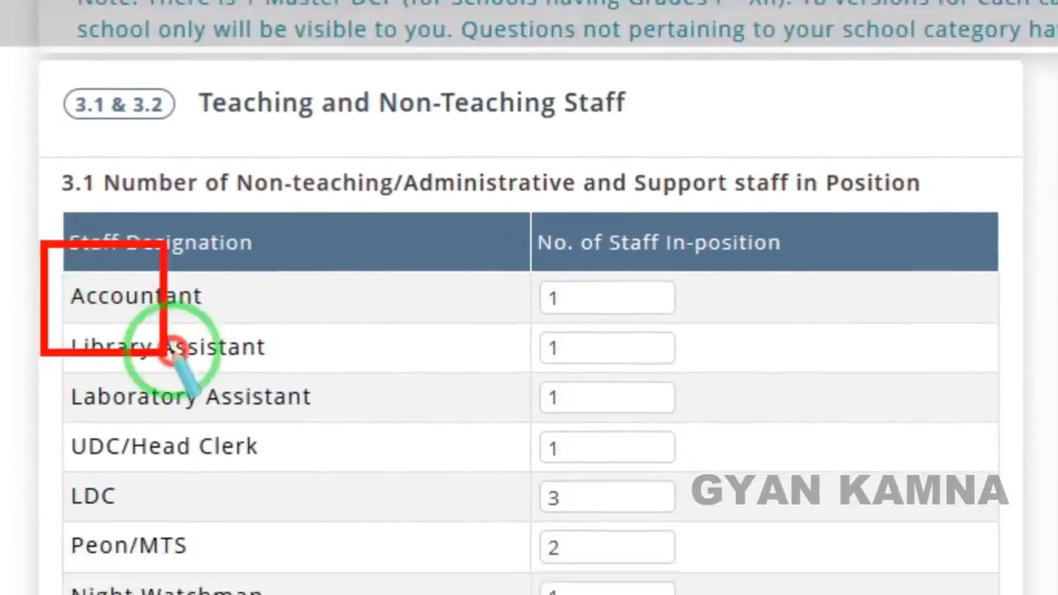
drag(172, 351, 305, 351)
right_click(305, 351)
mouse_move(48, 313)
mouse_down()
mouse_move(251, 379)
mouse_move(294, 377)
mouse_up()
mouse_move(52, 344)
mouse_down()
mouse_move(290, 453)
mouse_move(317, 455)
mouse_up()
right_click(254, 477)
mouse_move(28, 288)
mouse_down()
mouse_move(47, 385)
mouse_move(319, 478)
mouse_up()
right_click(351, 434)
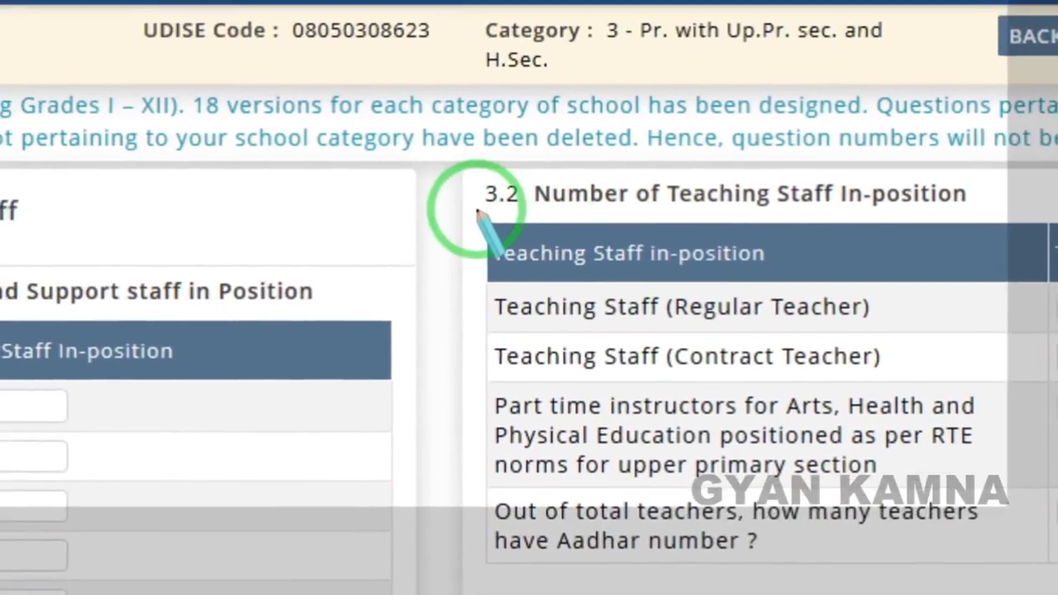
Review the regular and contract teacher counts in section 3.2, Number of Teaching Staff In-position.
mouse_move(477, 211)
mouse_down()
mouse_move(488, 230)
mouse_move(907, 249)
mouse_up()
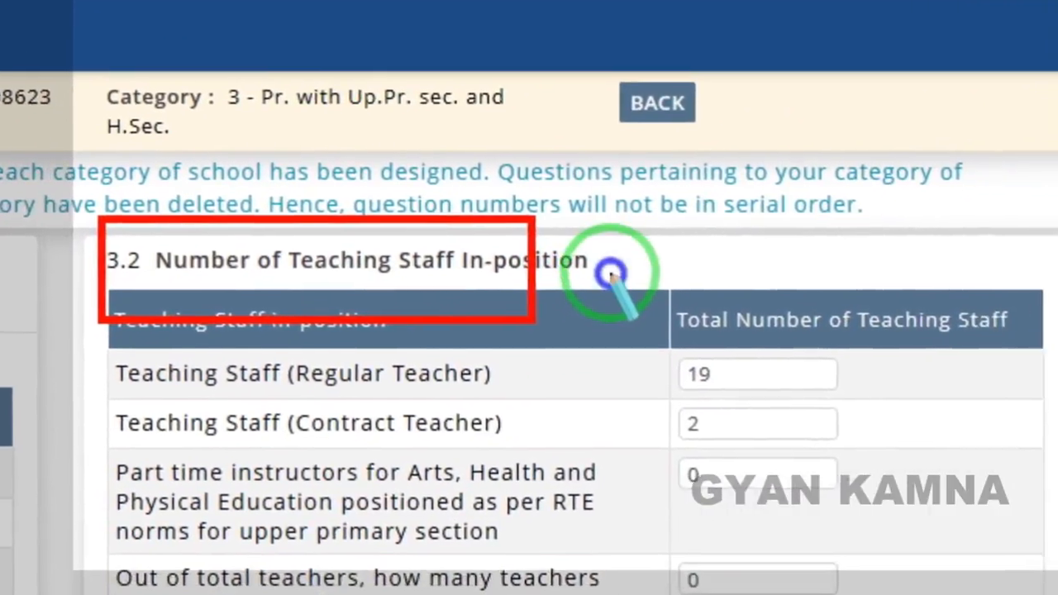
right_click(657, 265)
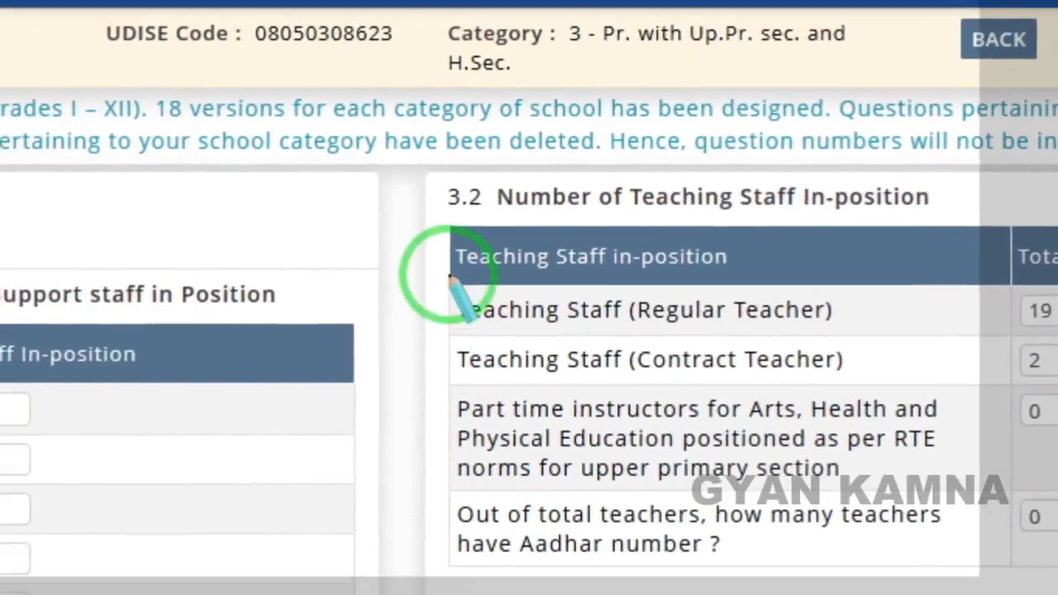
mouse_move(384, 273)
mouse_down()
mouse_move(468, 364)
mouse_move(811, 362)
mouse_up()
drag(688, 314, 689, 314)
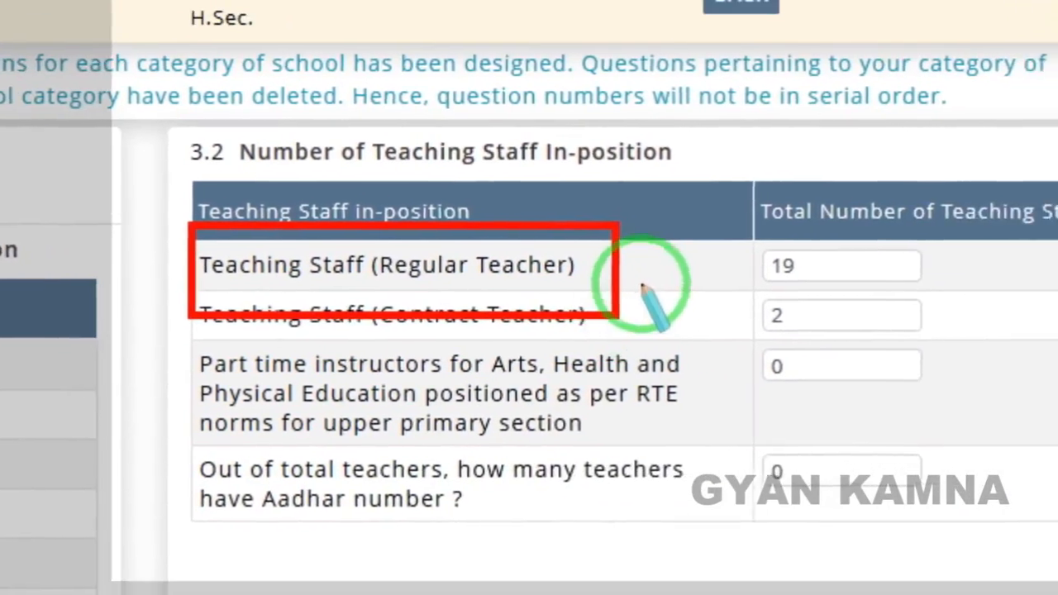
right_click(714, 283)
drag(833, 222, 1014, 302)
right_click(1017, 284)
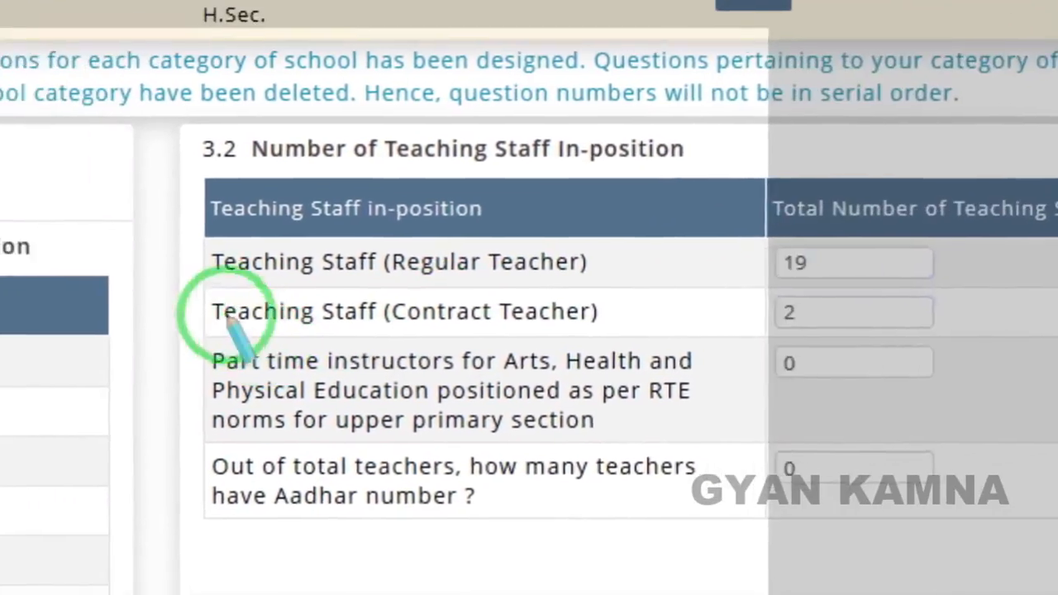
mouse_move(333, 284)
mouse_down()
mouse_move(333, 311)
mouse_move(609, 420)
mouse_move(690, 318)
mouse_move(705, 320)
mouse_up()
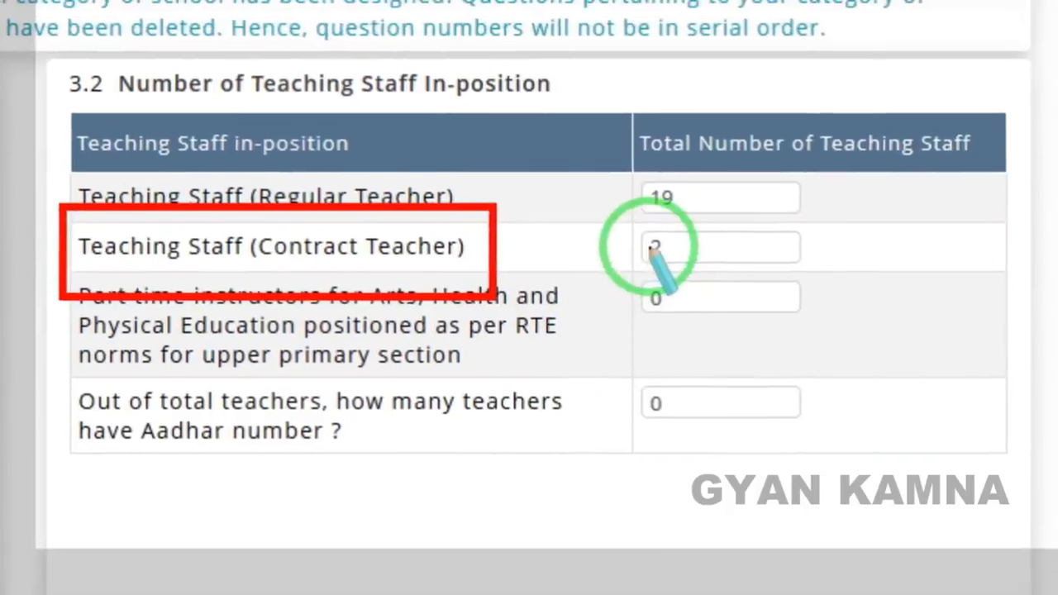
mouse_move(655, 213)
mouse_down()
mouse_move(731, 287)
mouse_move(780, 273)
mouse_up()
key(Escape)
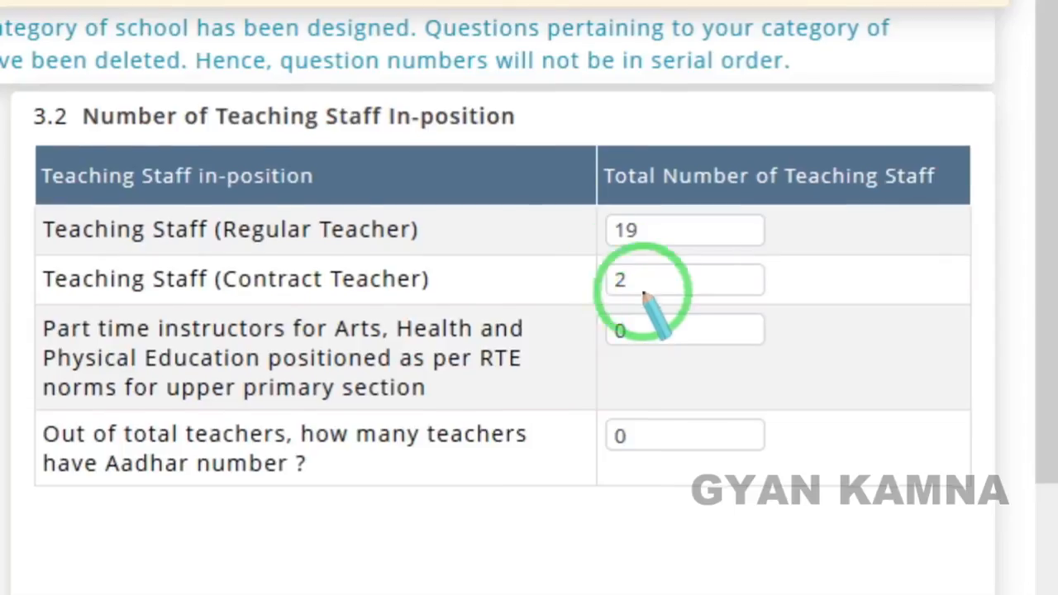
Examine the question in section 3.2 on how many of the total teachers have an Aadhar number, and its entry.
scroll(642, 300, up, 1)
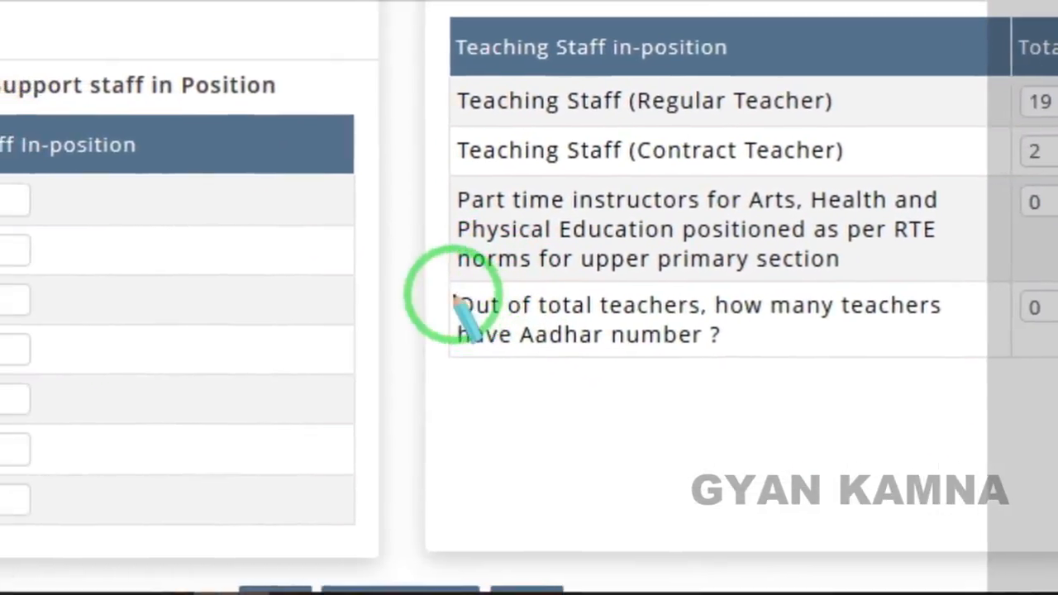
mouse_move(408, 280)
mouse_down()
mouse_move(538, 392)
mouse_move(729, 393)
mouse_move(933, 359)
mouse_up()
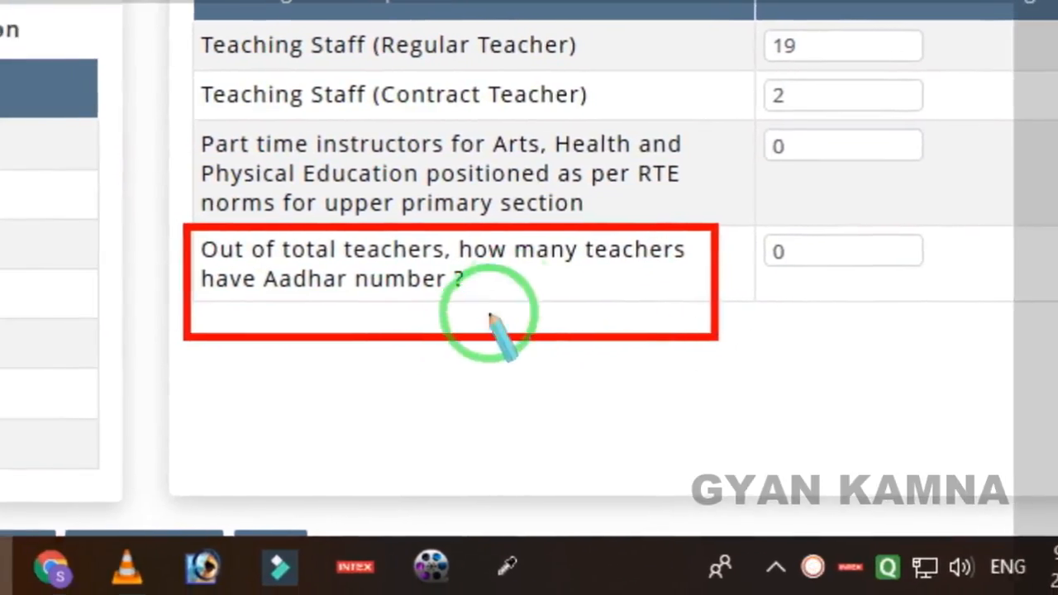
right_click(521, 286)
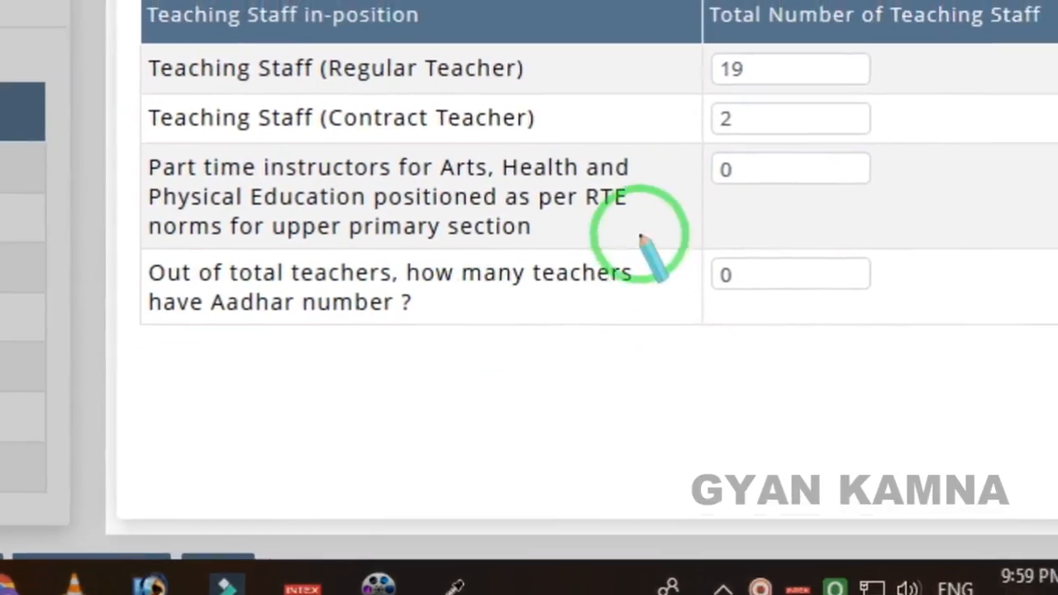
drag(703, 223, 959, 316)
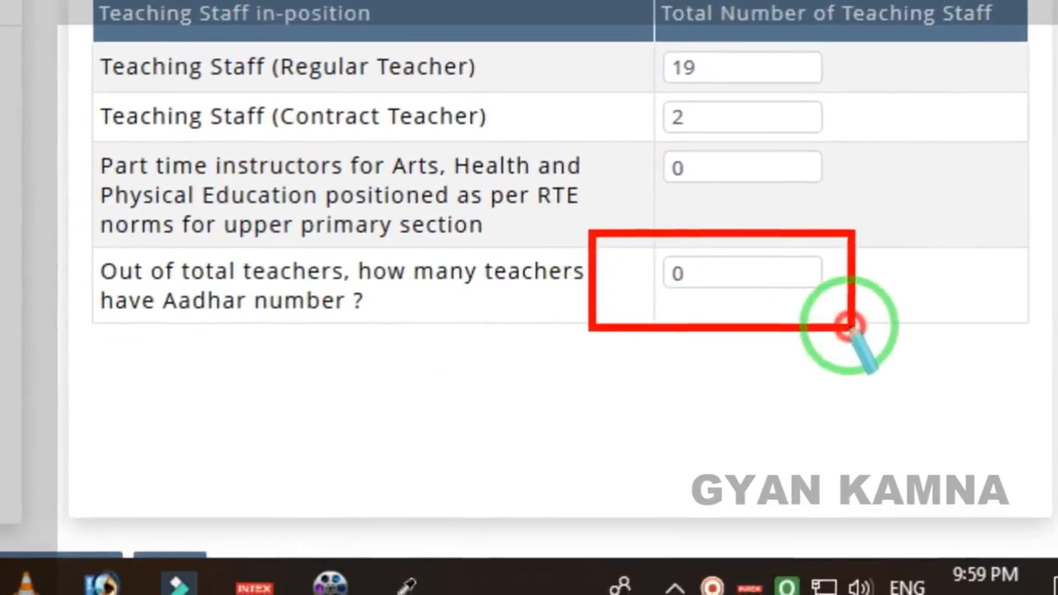
right_click(832, 288)
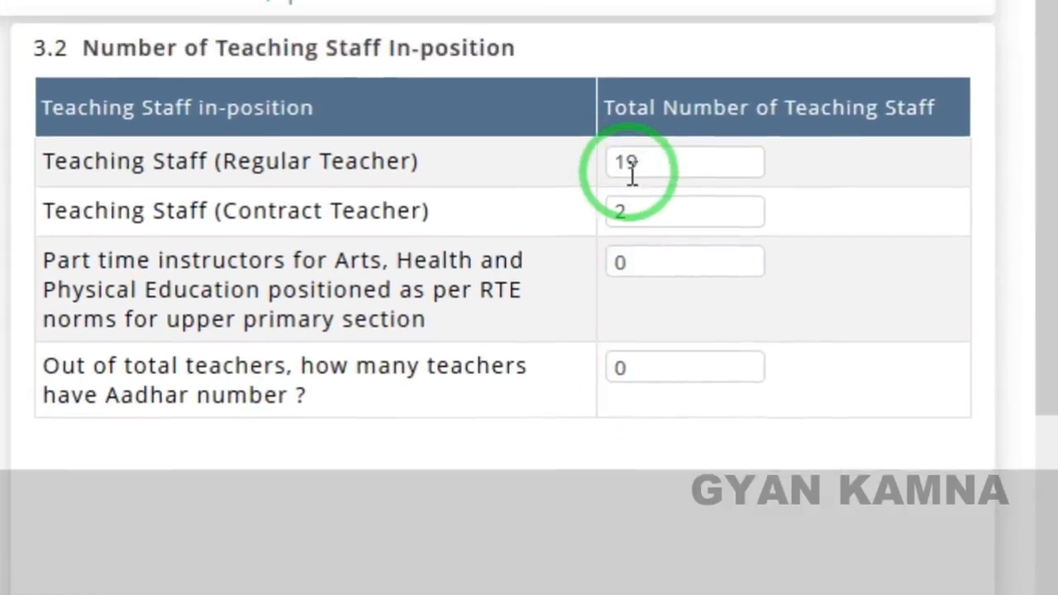
Recheck the regular teacher and Aadhar number entries in section 3.2, and save the staff form, continuing to the next form.
drag(649, 72, 556, 78)
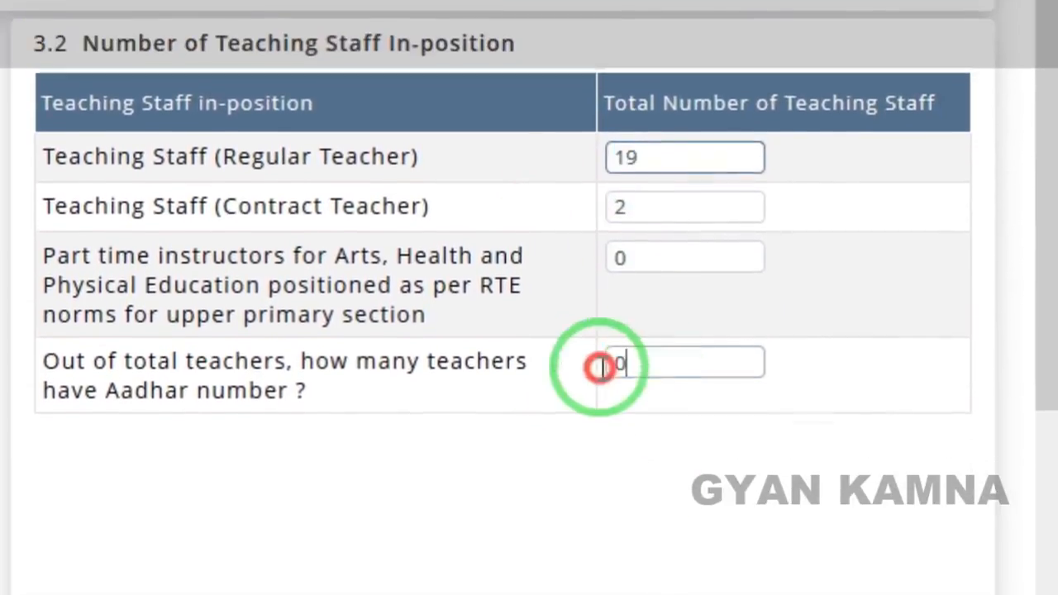
drag(650, 425, 550, 430)
click(359, 493)
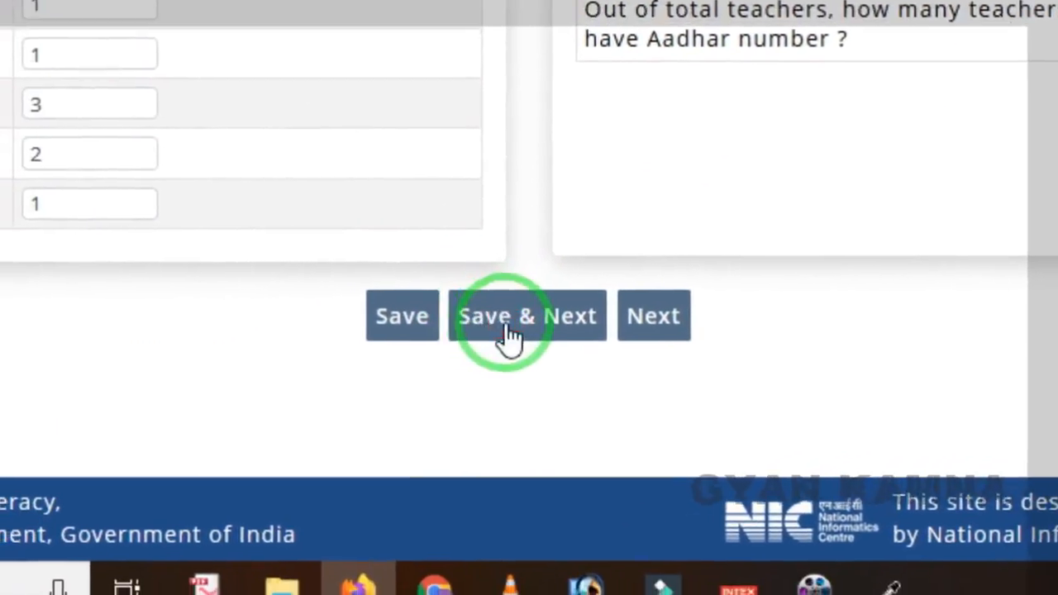
click(533, 312)
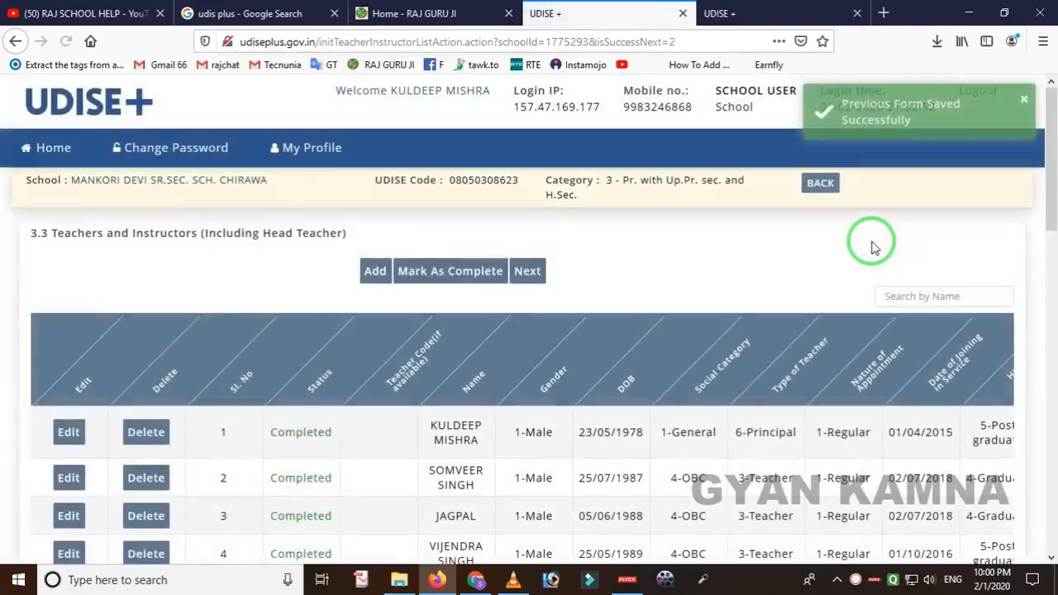
Review the 3.3 Teachers and Instructors list, covering its heading, its add, complete and next options, and the listed teacher records.
click(882, 115)
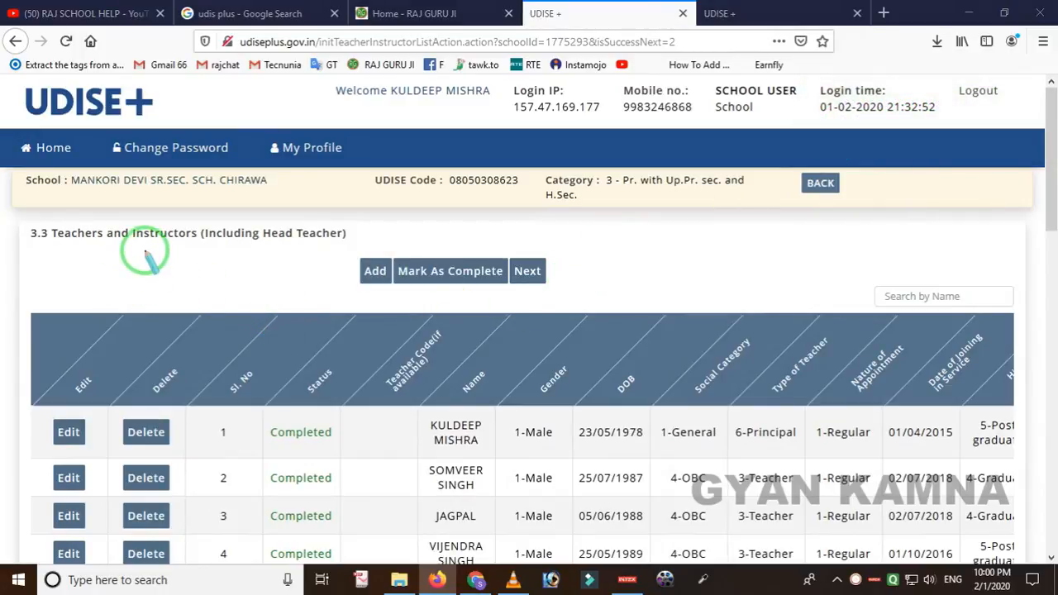
mouse_move(23, 218)
mouse_down()
mouse_move(37, 258)
mouse_move(376, 269)
mouse_up()
right_click(422, 238)
mouse_move(283, 229)
mouse_down()
mouse_move(368, 306)
mouse_move(552, 307)
mouse_up()
right_click(564, 290)
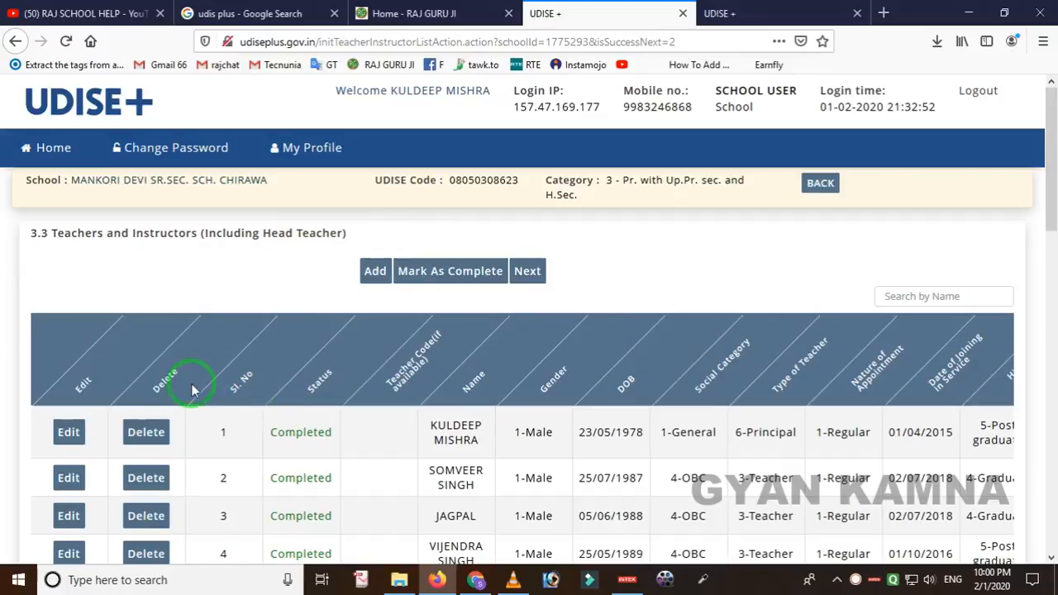
scroll(170, 384, down, 3)
scroll(488, 459, up, 1)
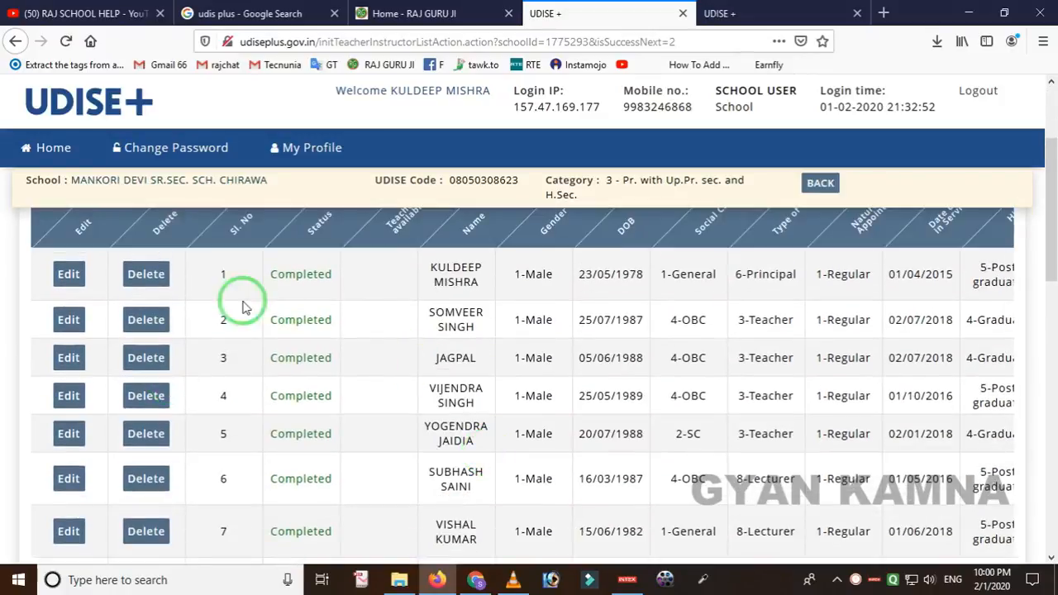
scroll(143, 285, down, 7)
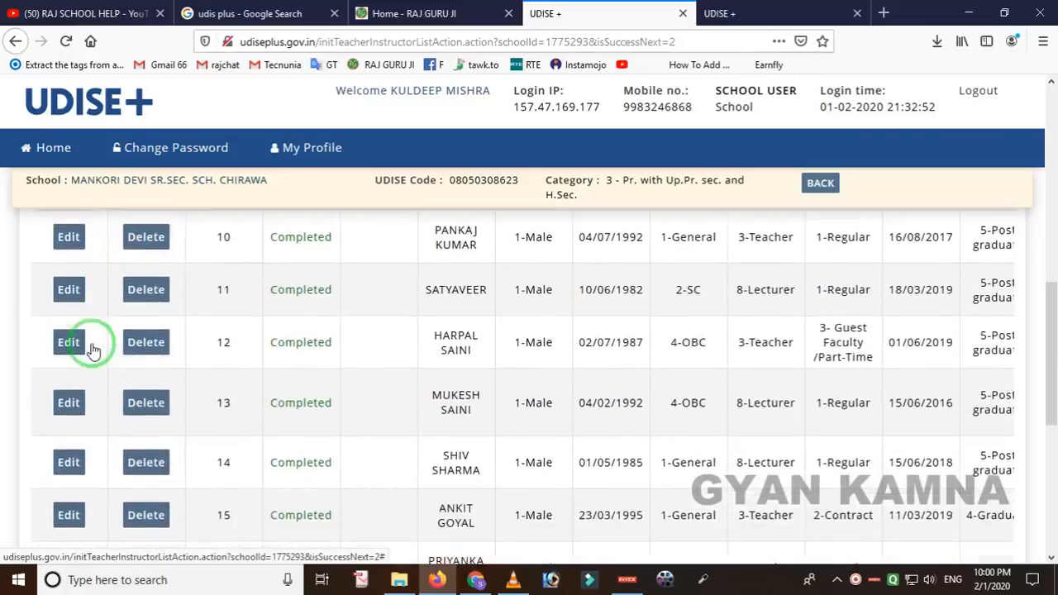
scroll(93, 350, up, 10)
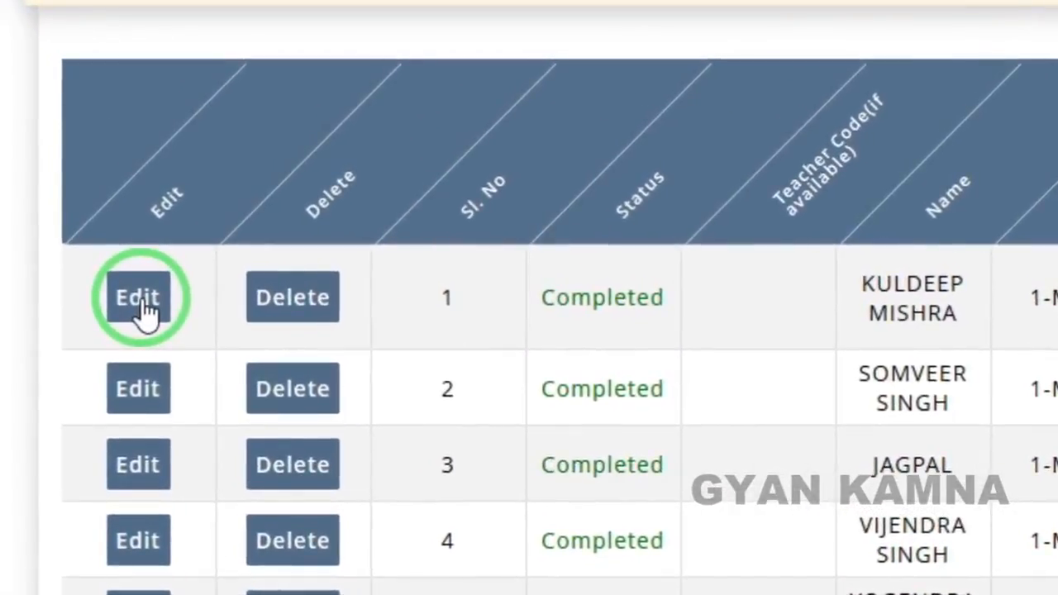
Open the first teacher's record for editing, review fields 1 to 31, and save the record.
click(139, 301)
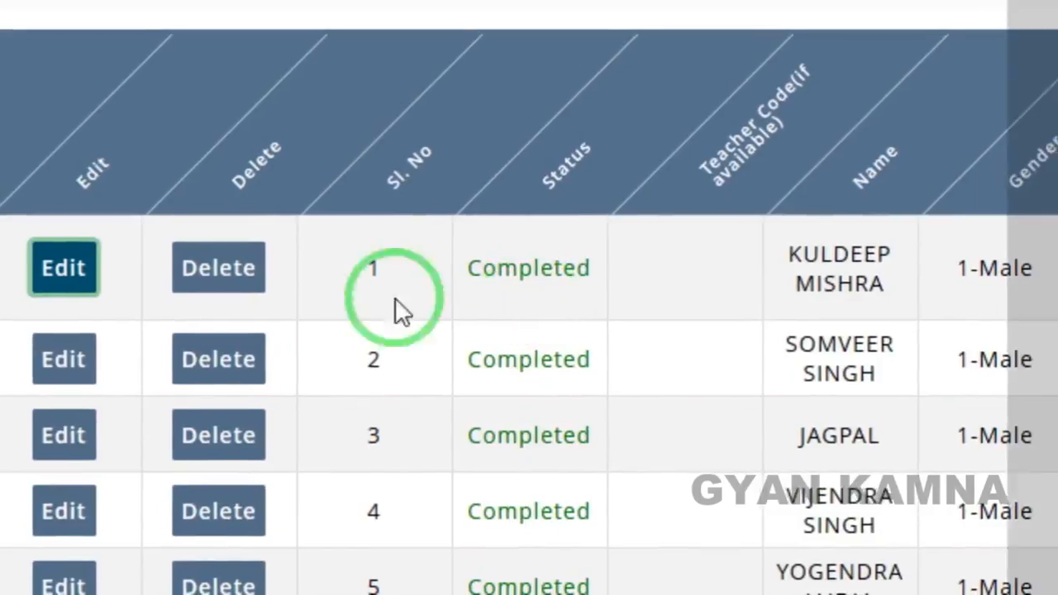
click(60, 272)
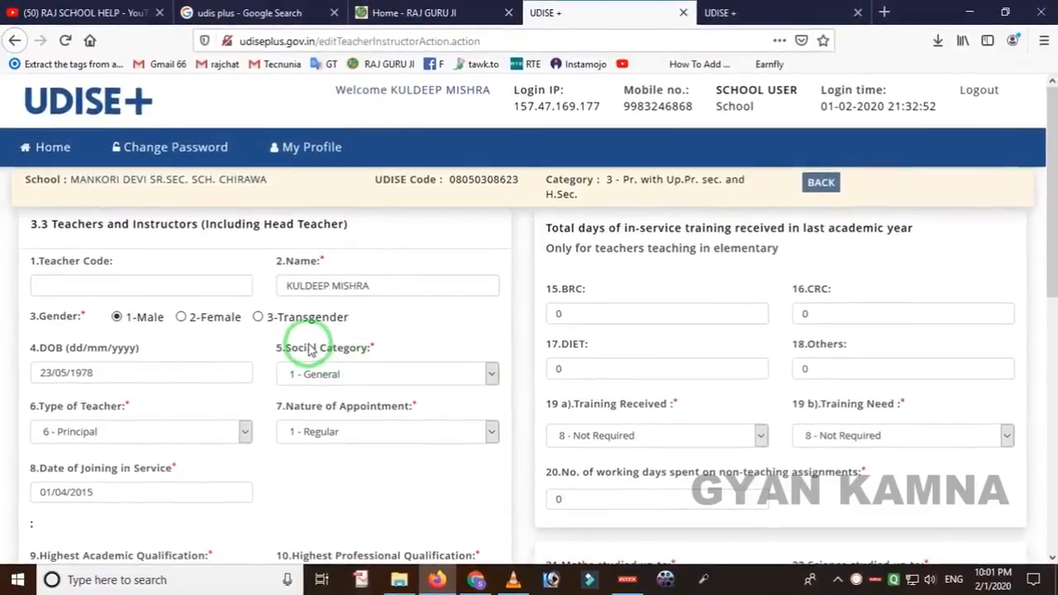
scroll(309, 330, down, 2)
scroll(315, 345, up, 2)
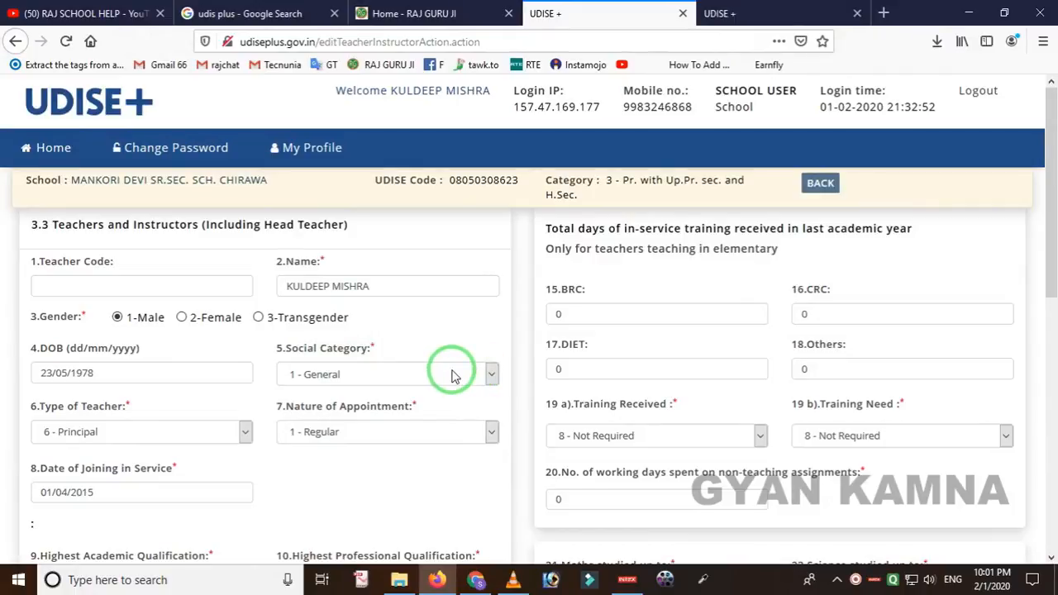
scroll(452, 376, down, 8)
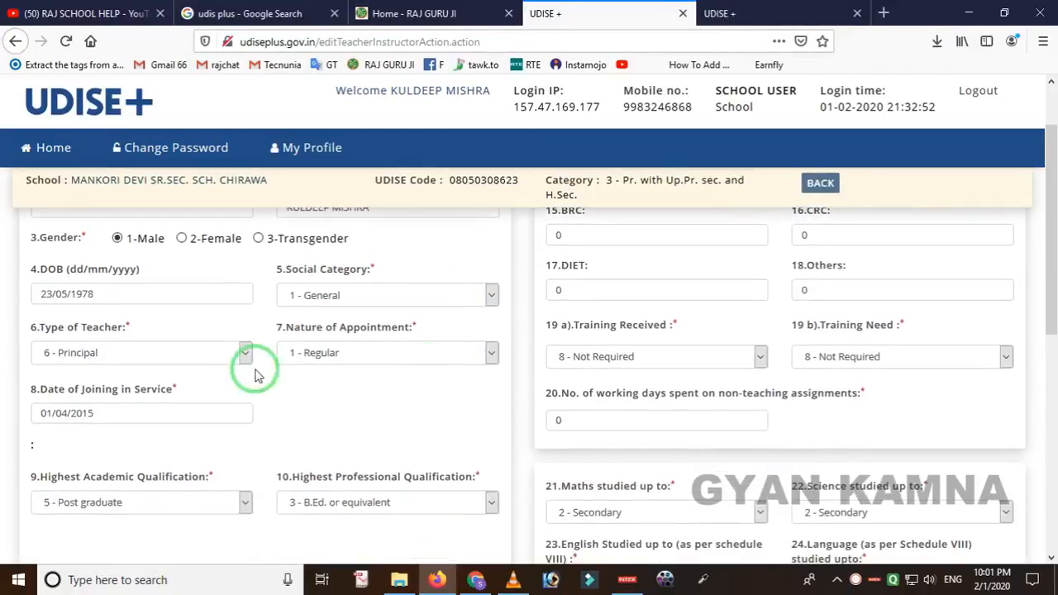
scroll(653, 397, down, 5)
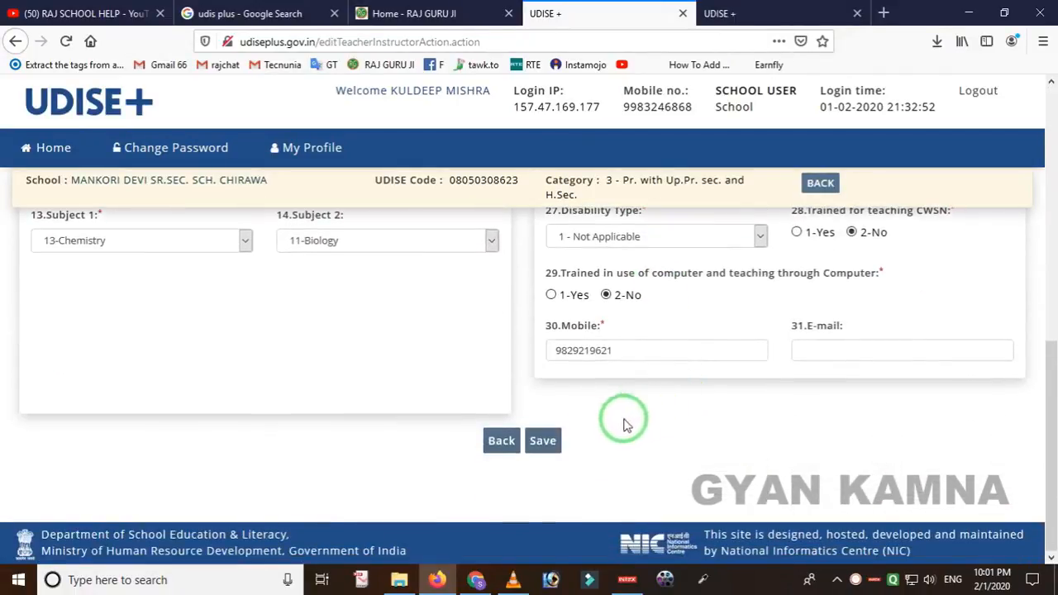
click(552, 442)
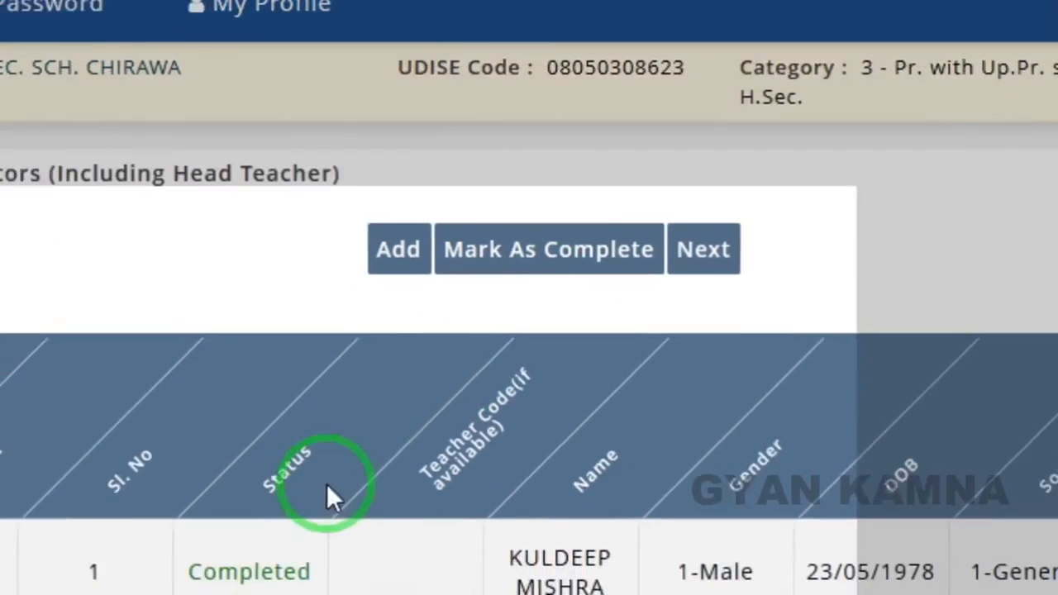
Look over the 3.3 teacher list and continue to the New Admission, Enrolment and Repeaters form.
scroll(252, 564, down, 3)
scroll(487, 339, down, 5)
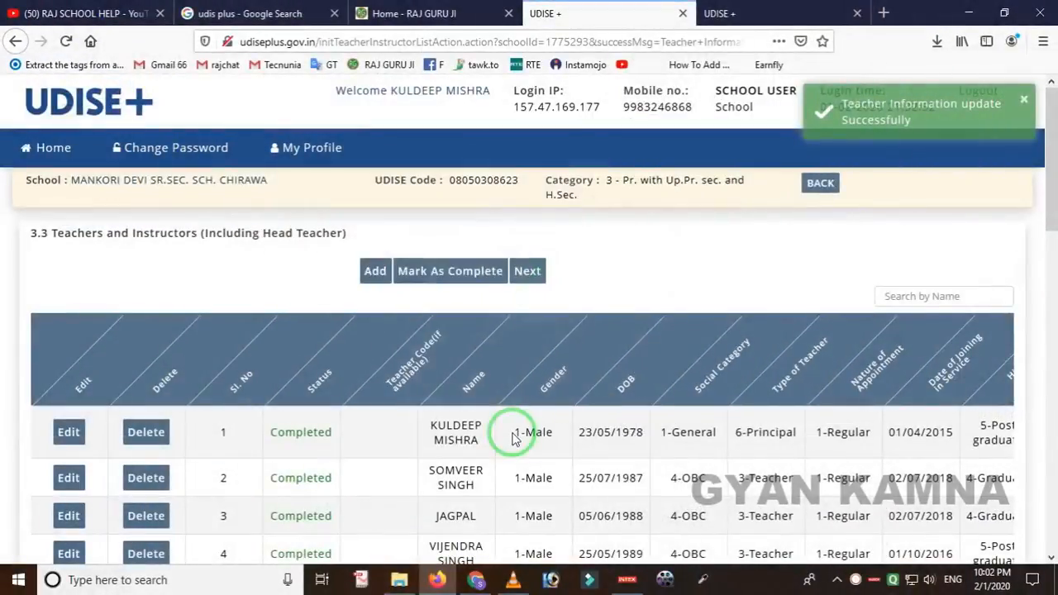
click(528, 270)
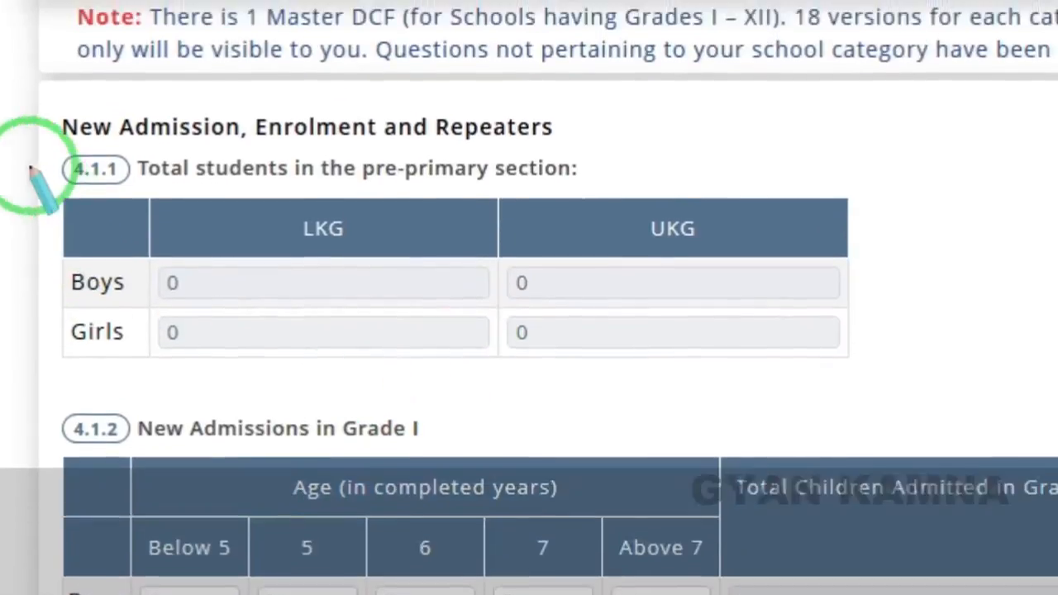
Examine question 4.1.1 on total students in the pre-primary section and the heading of 4.1.2, New Admissions in Grade I.
mouse_move(60, 129)
mouse_down()
mouse_move(438, 376)
mouse_move(874, 341)
mouse_up()
right_click(796, 299)
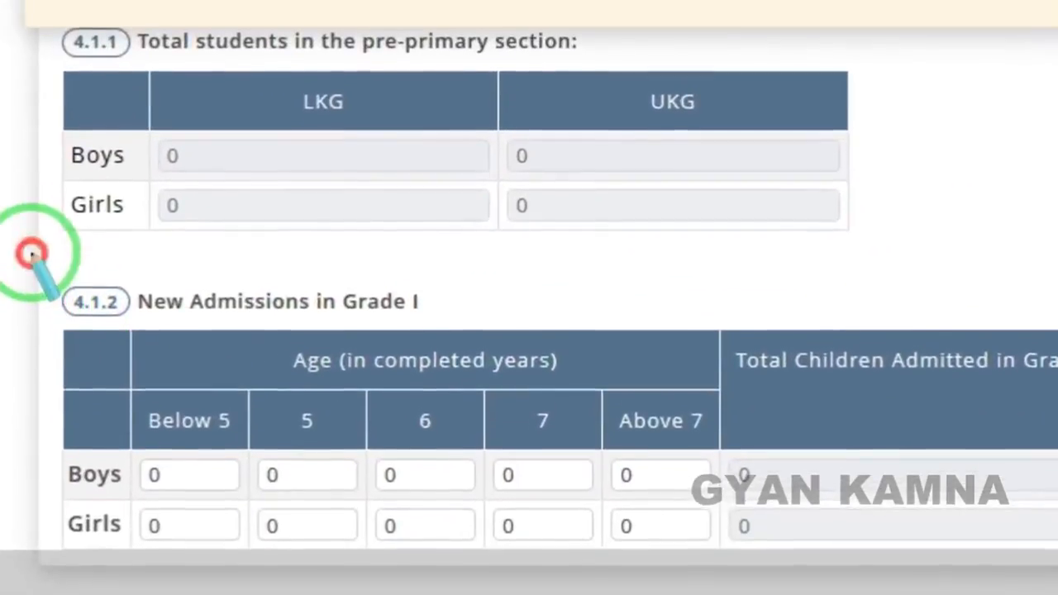
mouse_move(70, 228)
mouse_down()
mouse_move(248, 340)
mouse_move(495, 316)
mouse_move(494, 299)
mouse_up()
right_click(538, 275)
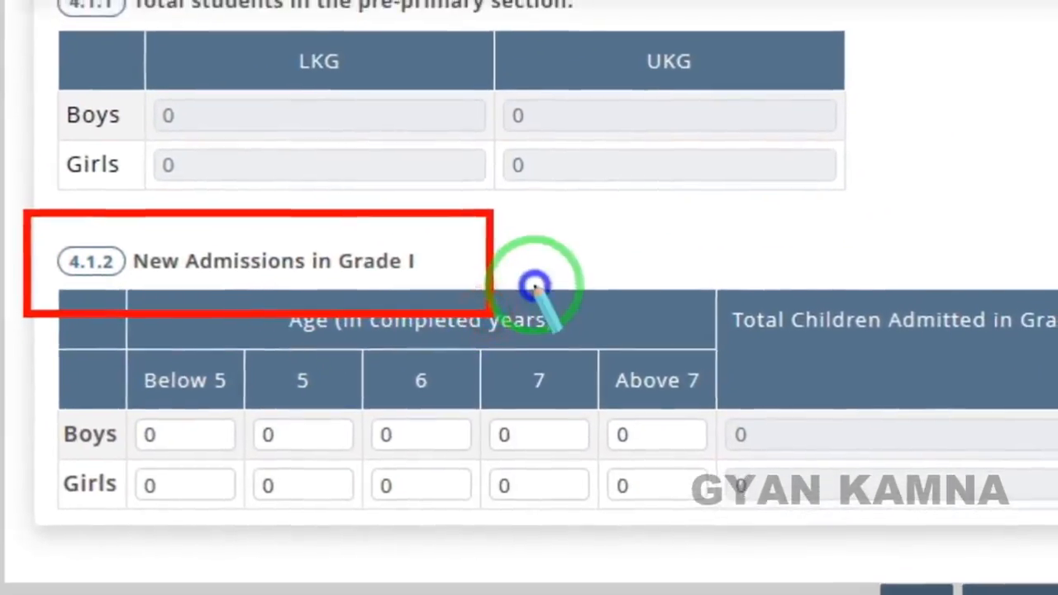
mouse_move(36, 208)
mouse_down()
mouse_move(38, 247)
mouse_move(122, 299)
mouse_move(206, 320)
mouse_up()
right_click(297, 286)
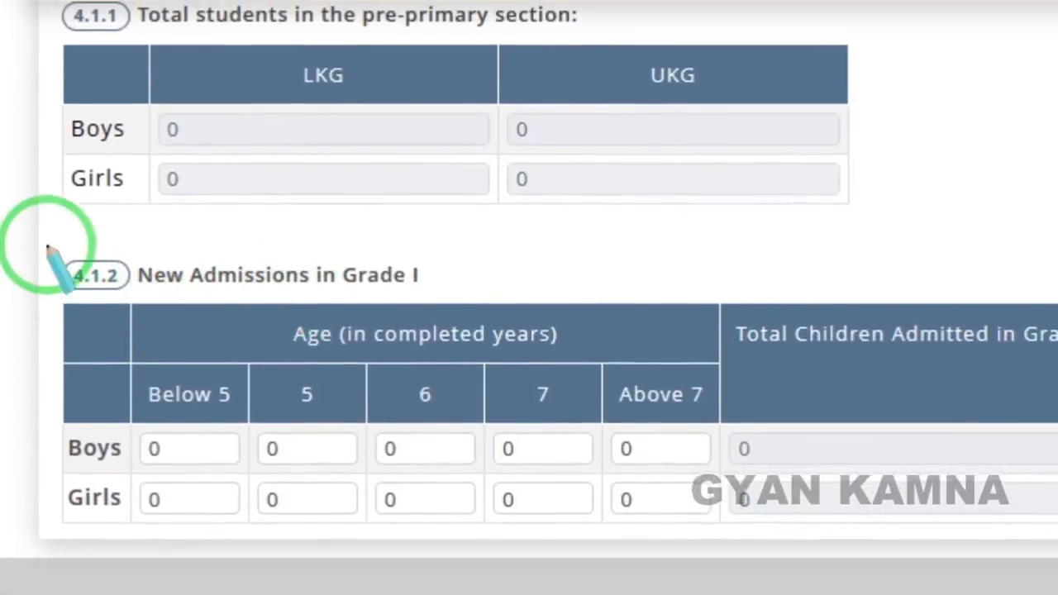
Review the age columns from Below 5 to Above 7 in the 4.1.2 table, covering both the boys and girls rows.
mouse_move(42, 239)
mouse_down()
mouse_move(94, 494)
mouse_move(383, 589)
mouse_up()
mouse_move(383, 502)
mouse_down()
mouse_move(692, 455)
mouse_move(670, 405)
mouse_move(698, 398)
mouse_up()
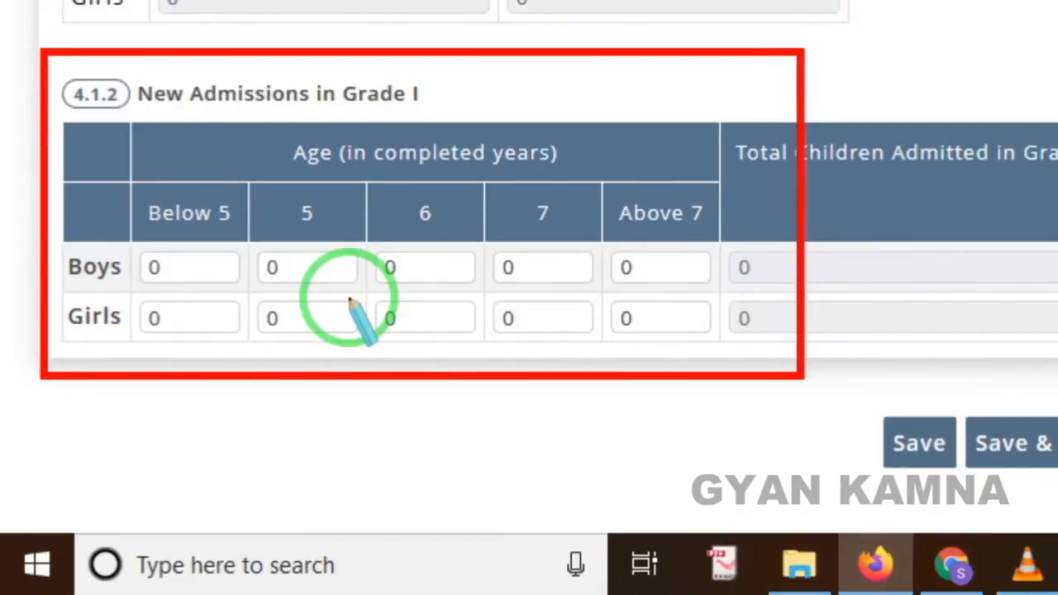
mouse_move(42, 152)
mouse_down()
mouse_move(88, 236)
mouse_move(565, 377)
mouse_move(677, 374)
mouse_up()
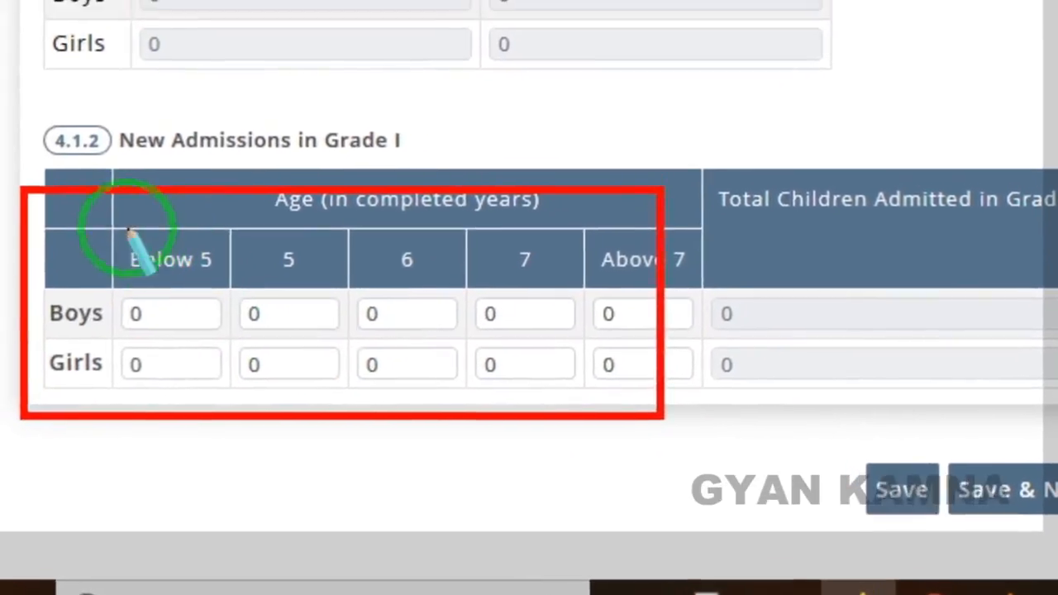
mouse_move(128, 230)
mouse_down()
mouse_move(151, 367)
mouse_move(218, 401)
mouse_up()
mouse_move(219, 209)
mouse_down()
mouse_move(247, 354)
mouse_move(346, 447)
mouse_up()
drag(341, 186, 479, 425)
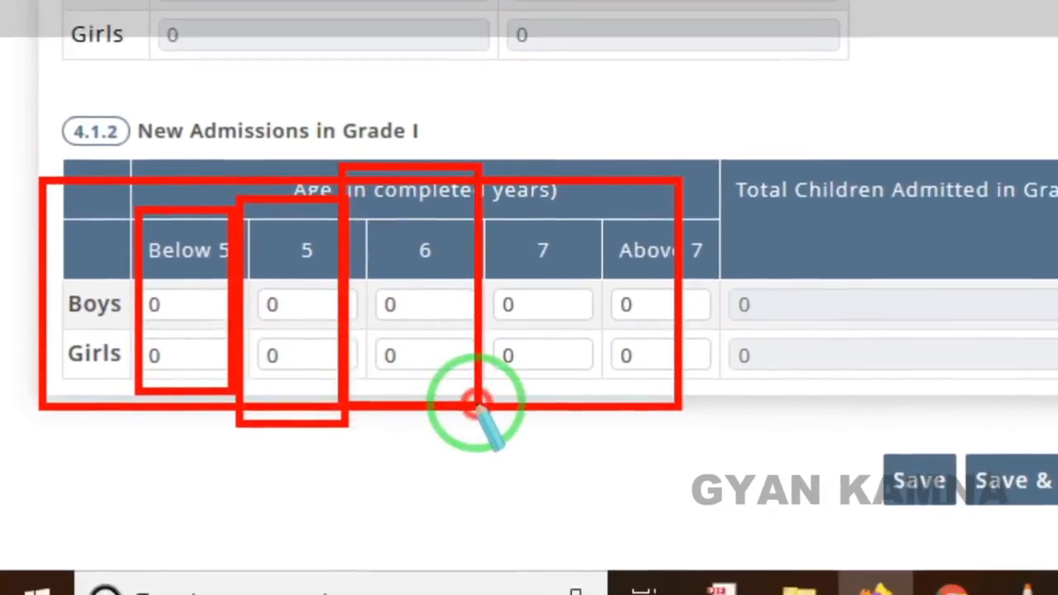
drag(495, 190, 555, 399)
right_click(595, 328)
drag(568, 189, 745, 418)
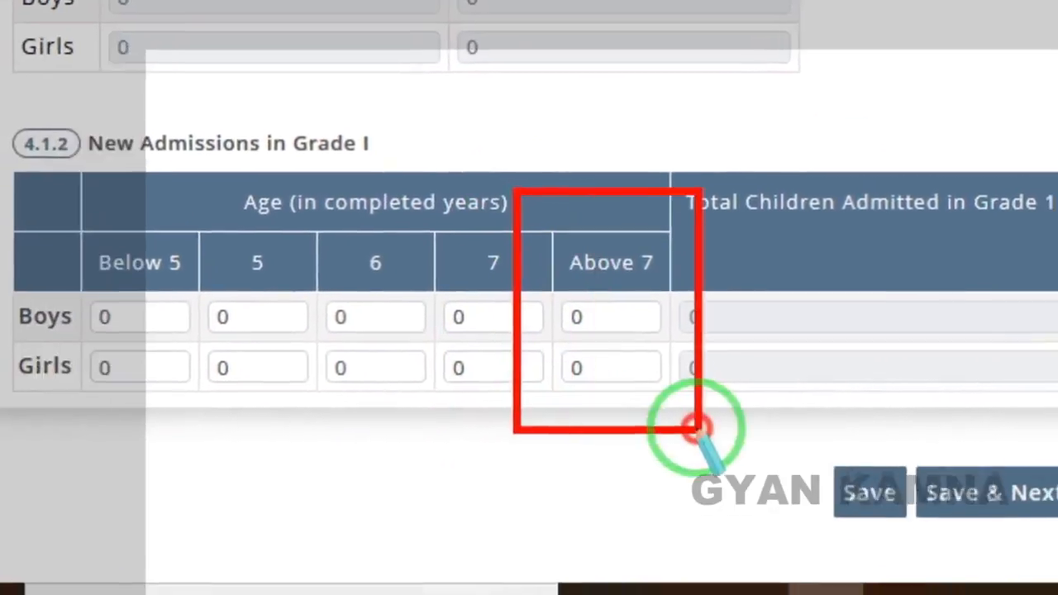
right_click(596, 394)
drag(0, 272, 683, 313)
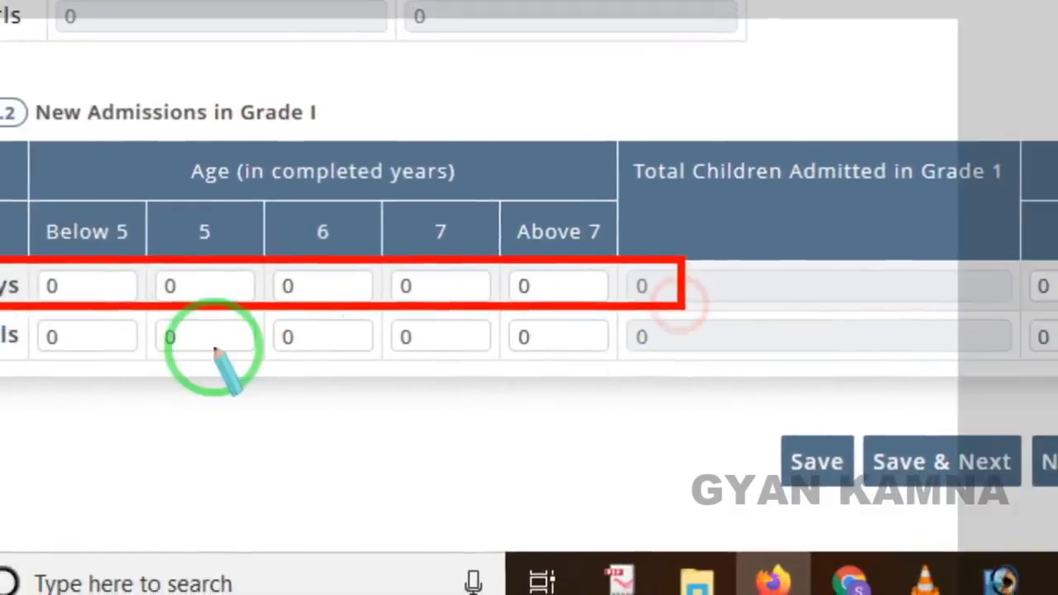
drag(8, 299, 517, 447)
right_click(686, 384)
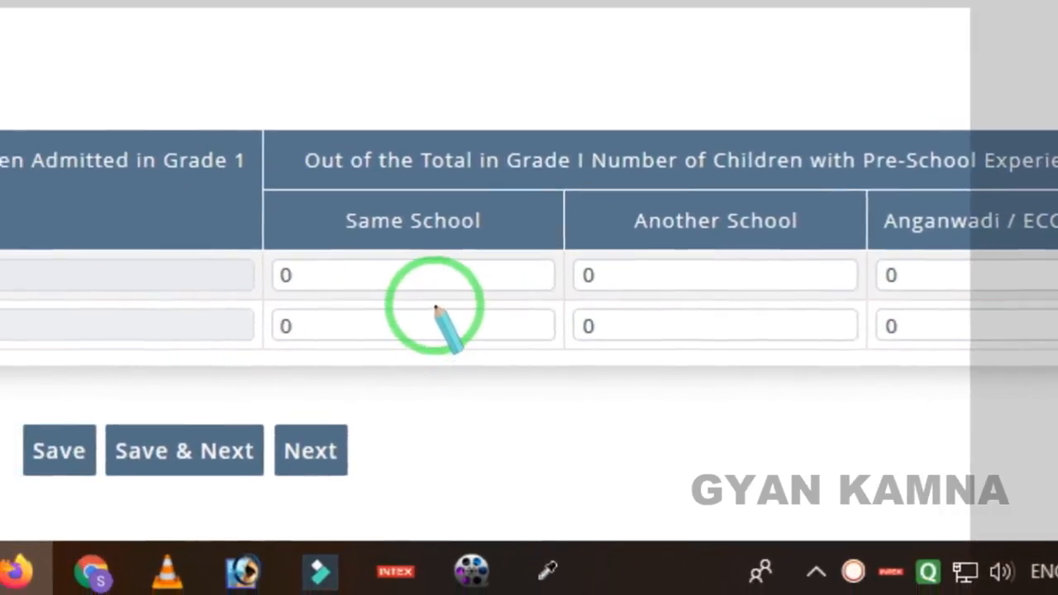
Check the Grade I pre-school experience columns in 4.1.2, and save the new admissions form, continuing to the next form.
right_click(491, 298)
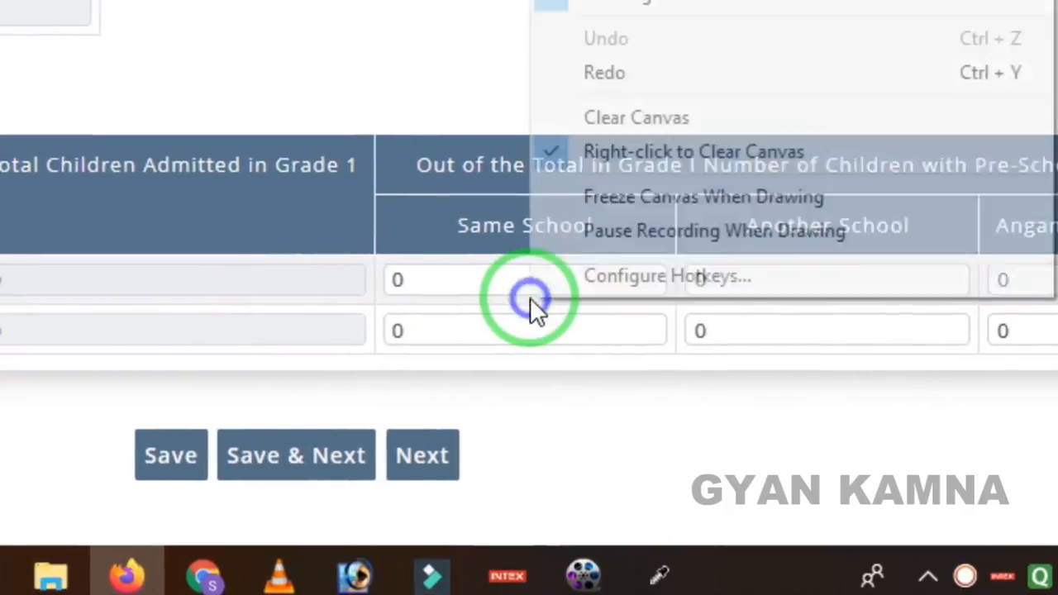
click(404, 274)
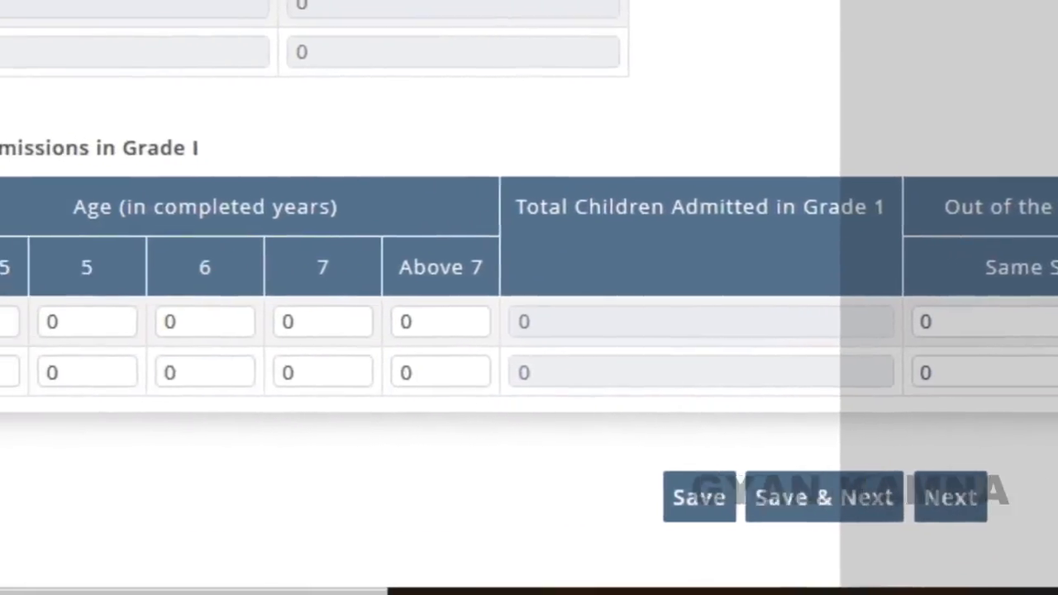
mouse_move(2, 229)
mouse_down()
mouse_move(251, 458)
mouse_move(551, 424)
mouse_up()
right_click(632, 391)
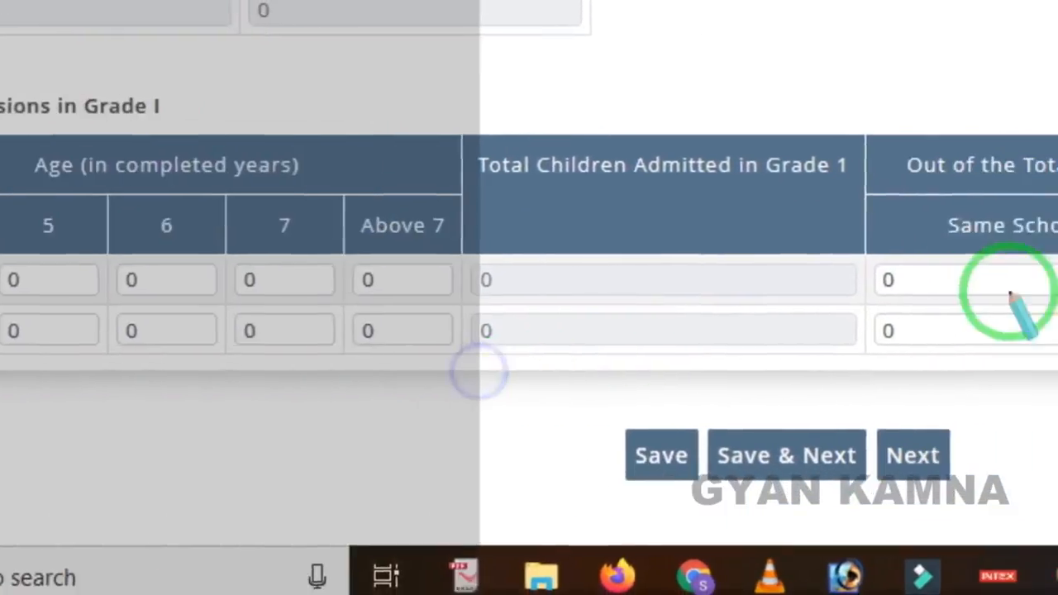
mouse_move(972, 169)
mouse_down()
mouse_move(1057, 431)
mouse_move(1046, 396)
mouse_up()
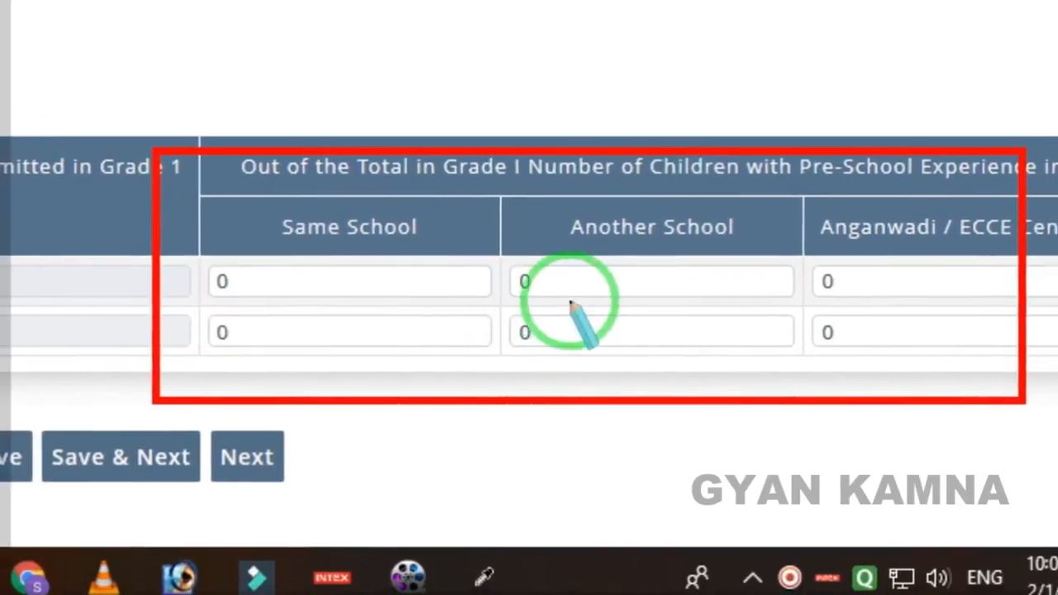
right_click(917, 322)
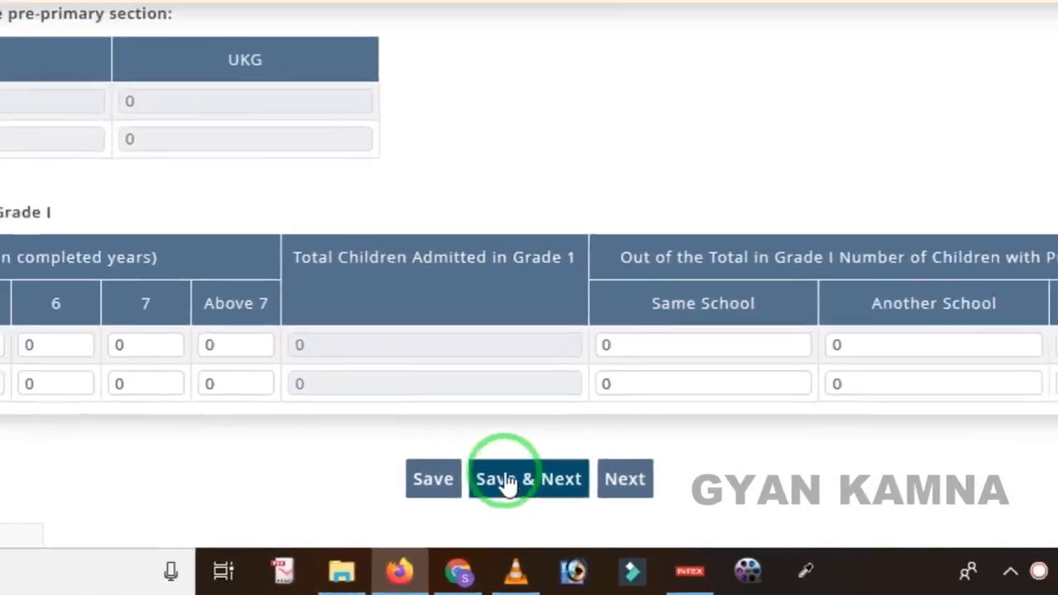
click(449, 457)
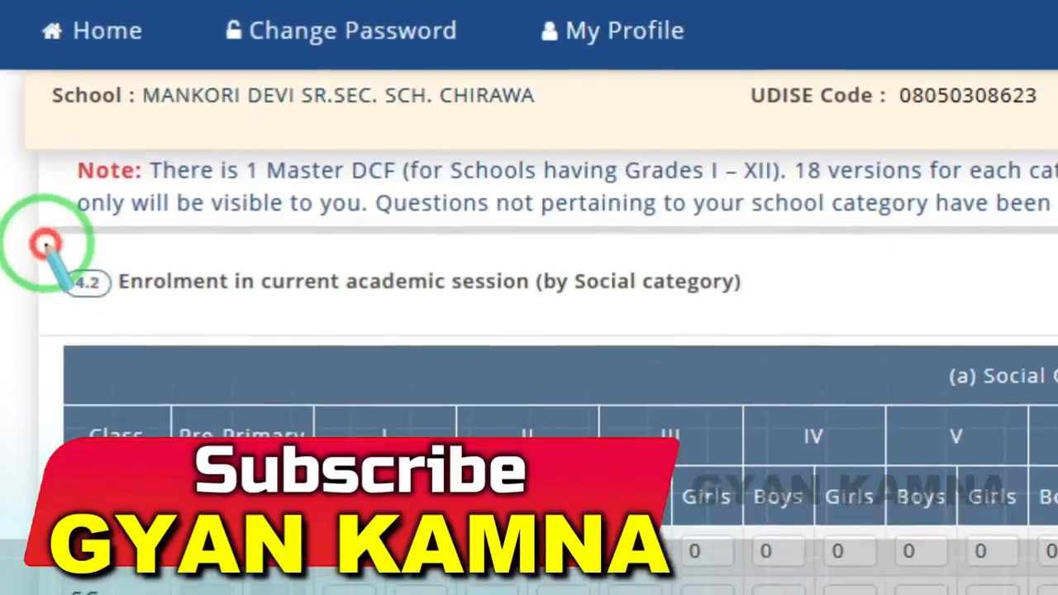
Examine the heading and class columns of table 4.2, Enrolment in current academic session by Social category, across the General row.
mouse_move(46, 244)
mouse_down()
mouse_move(284, 366)
mouse_move(680, 368)
mouse_move(751, 351)
mouse_move(768, 362)
mouse_up()
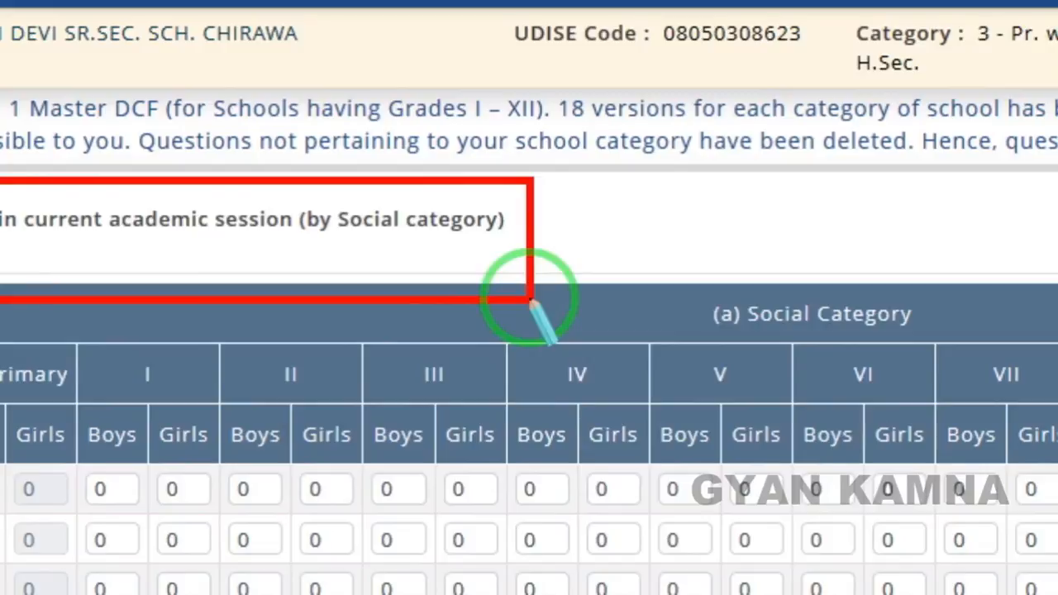
right_click(521, 314)
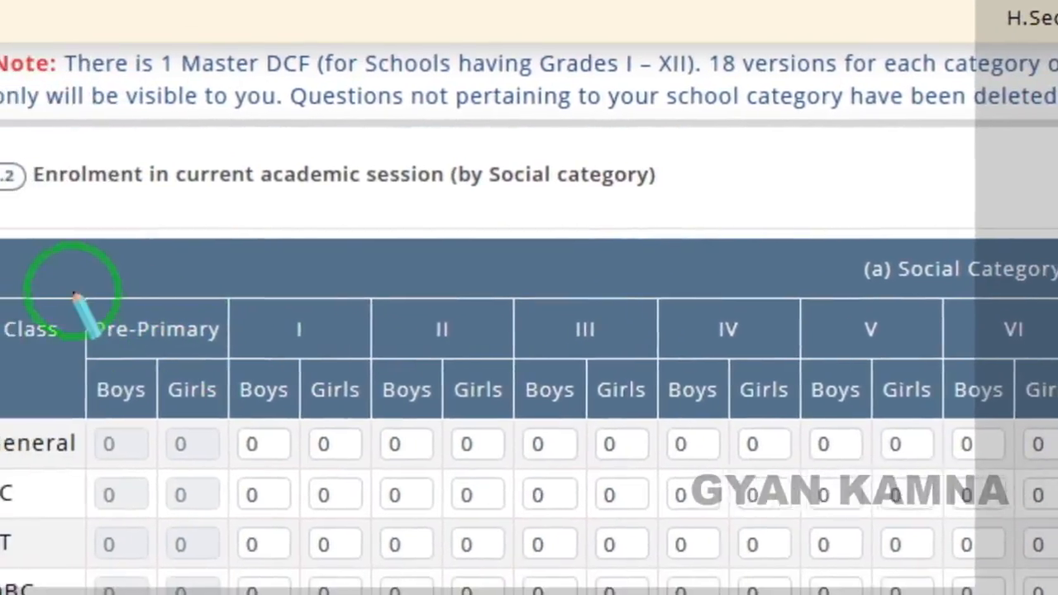
mouse_move(86, 291)
mouse_down()
mouse_move(143, 370)
mouse_move(515, 377)
mouse_move(1057, 375)
mouse_move(1057, 309)
mouse_up()
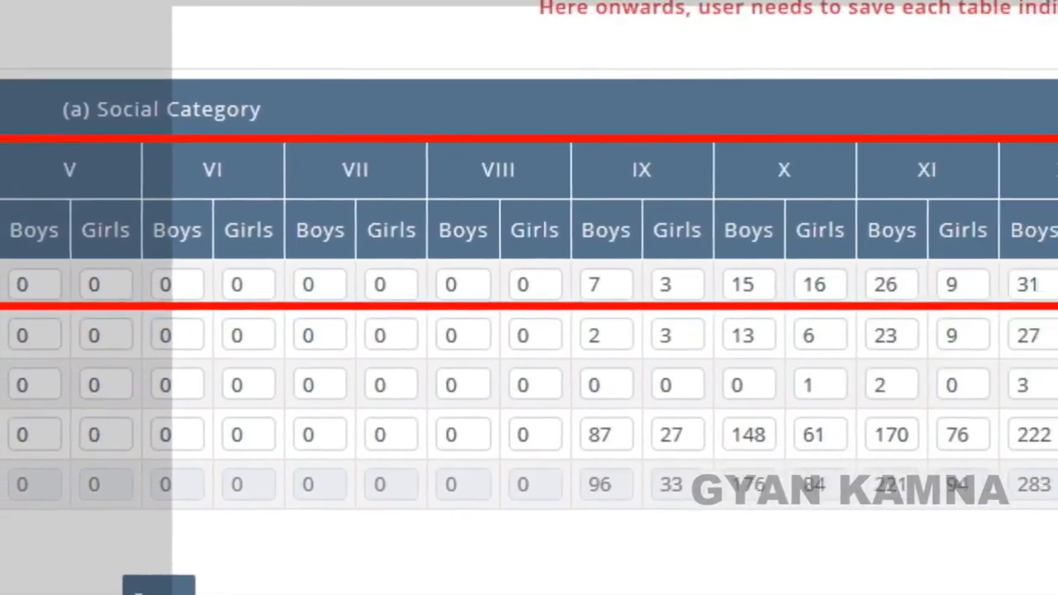
right_click(220, 151)
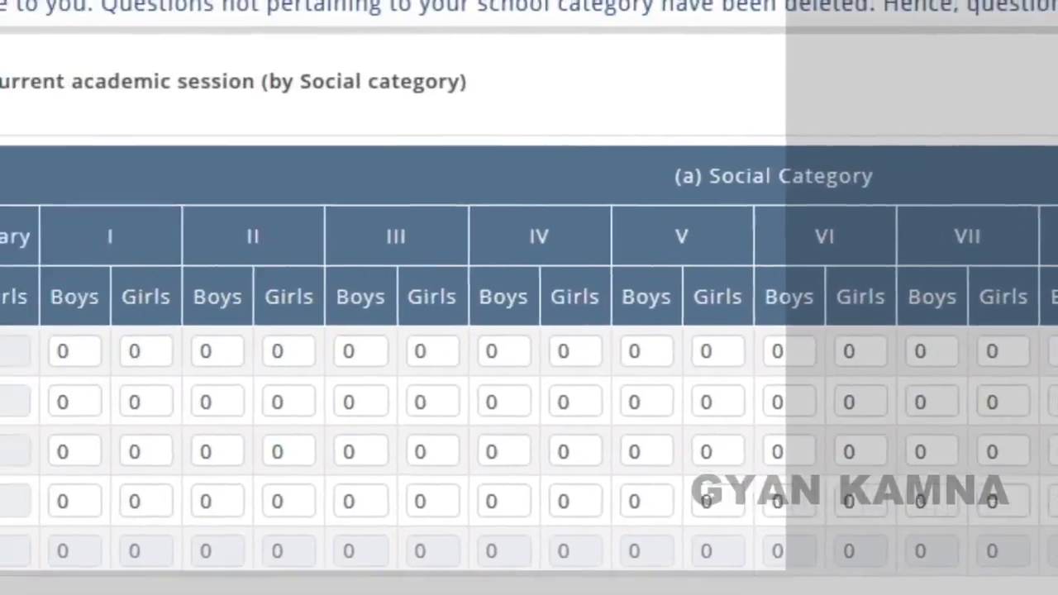
Examine the Pre-Primary columns and the Class I to XII headings in the Social Category table of 4.2.
mouse_move(8, 248)
mouse_down()
mouse_move(11, 261)
mouse_move(171, 347)
mouse_move(260, 511)
mouse_up()
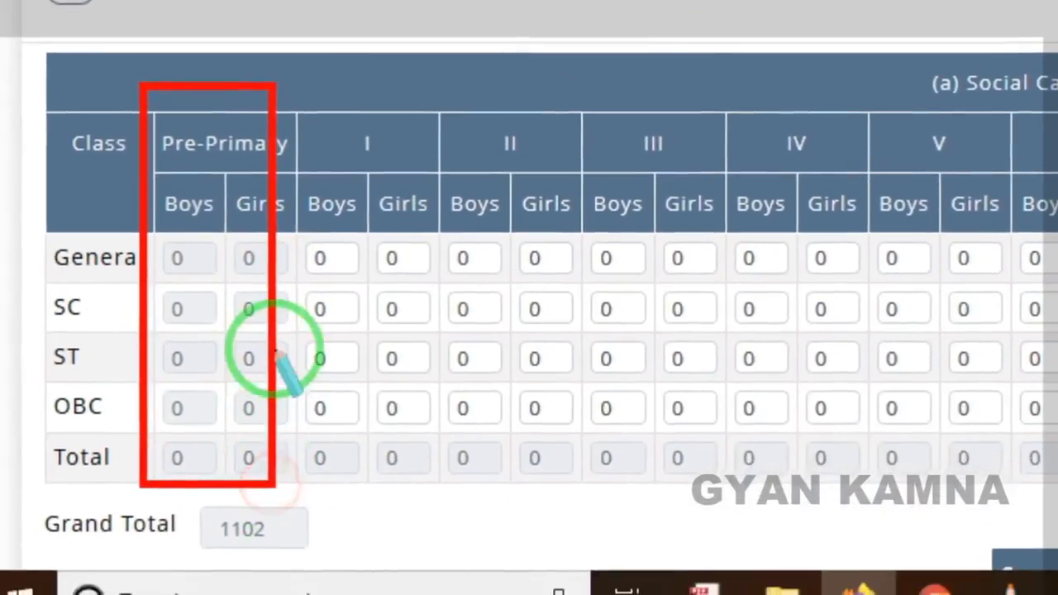
right_click(261, 362)
drag(304, 108, 1029, 284)
mouse_move(961, 340)
mouse_down()
mouse_move(932, 340)
mouse_move(1057, 383)
mouse_move(1057, 336)
mouse_up()
drag(1056, 293, 1057, 294)
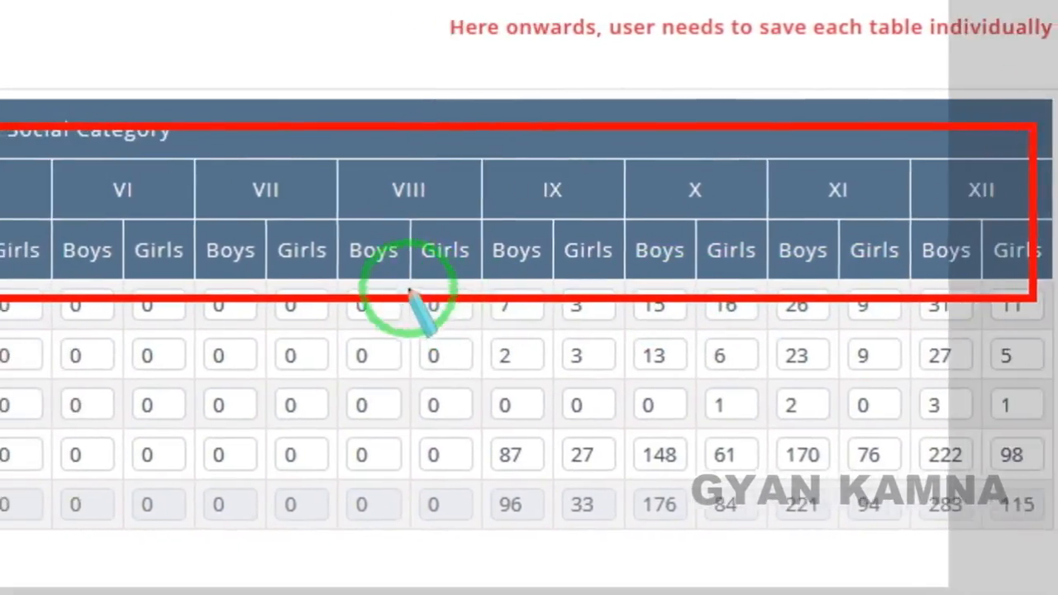
right_click(323, 271)
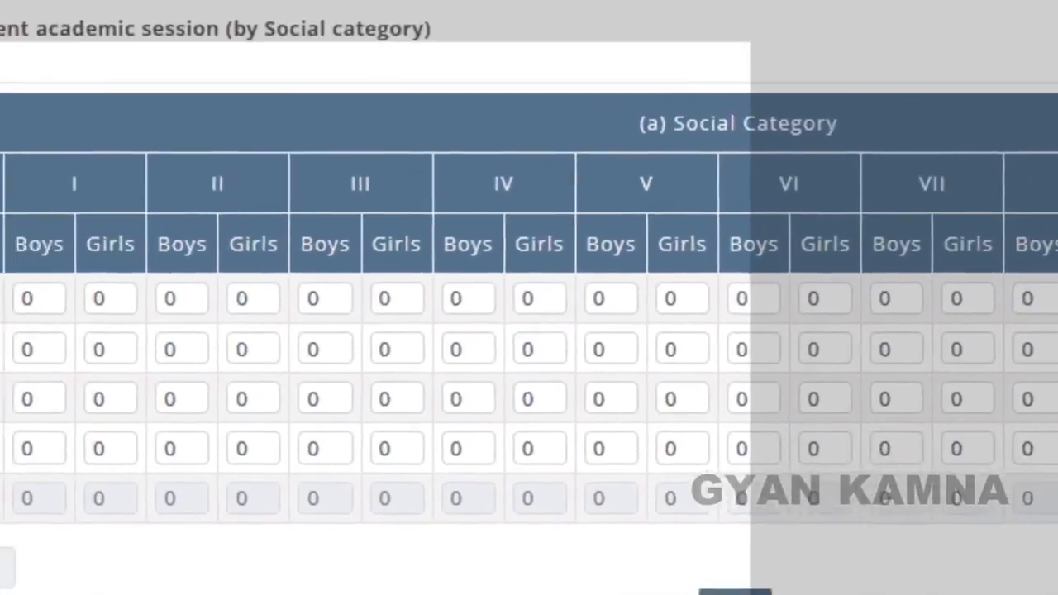
Review the boys and girls enrolment entries across the General, SC, ST and OBC rows of the Social Category table.
mouse_move(0, 257)
mouse_down()
mouse_move(50, 350)
mouse_move(131, 416)
mouse_move(188, 443)
mouse_move(218, 499)
mouse_up()
right_click(689, 329)
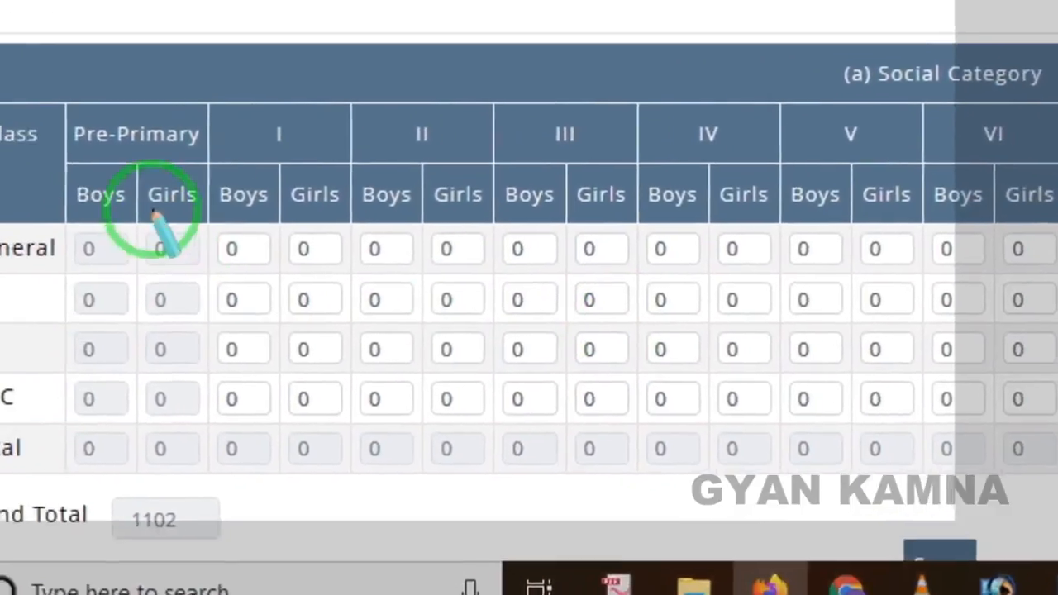
mouse_move(62, 185)
mouse_down()
mouse_move(533, 473)
mouse_move(830, 473)
mouse_up()
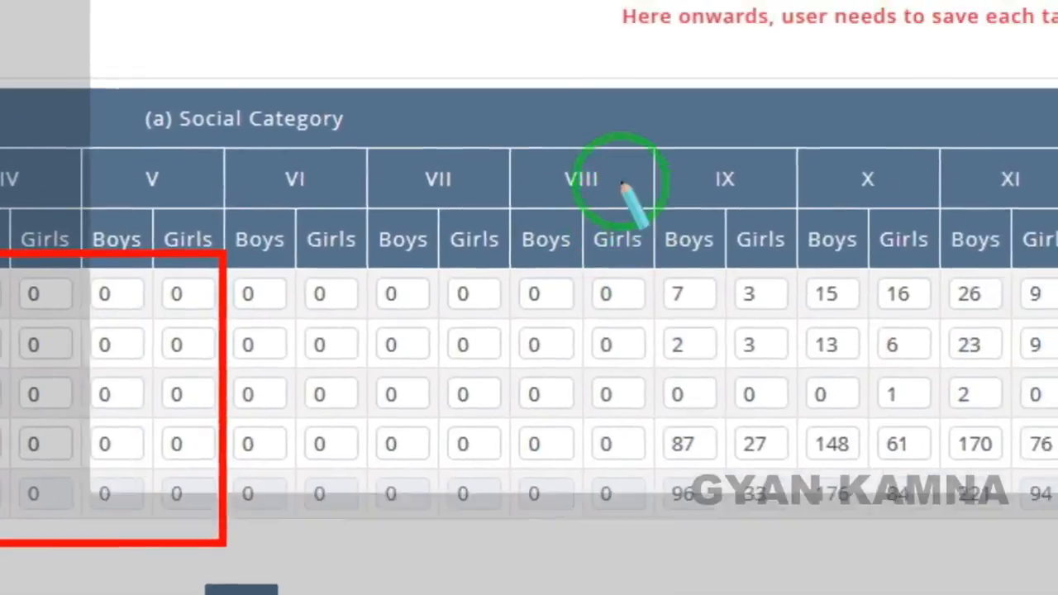
mouse_move(668, 99)
mouse_down()
mouse_move(675, 248)
mouse_move(785, 455)
mouse_move(841, 483)
mouse_up()
mouse_move(626, 508)
mouse_down()
mouse_move(713, 533)
mouse_move(936, 531)
mouse_up()
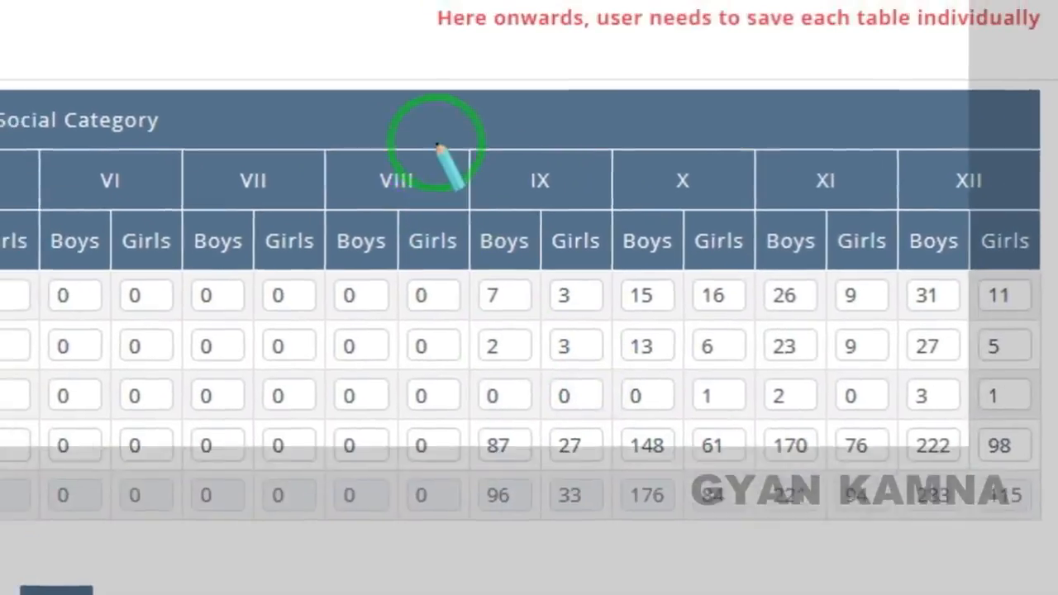
drag(437, 154, 1035, 509)
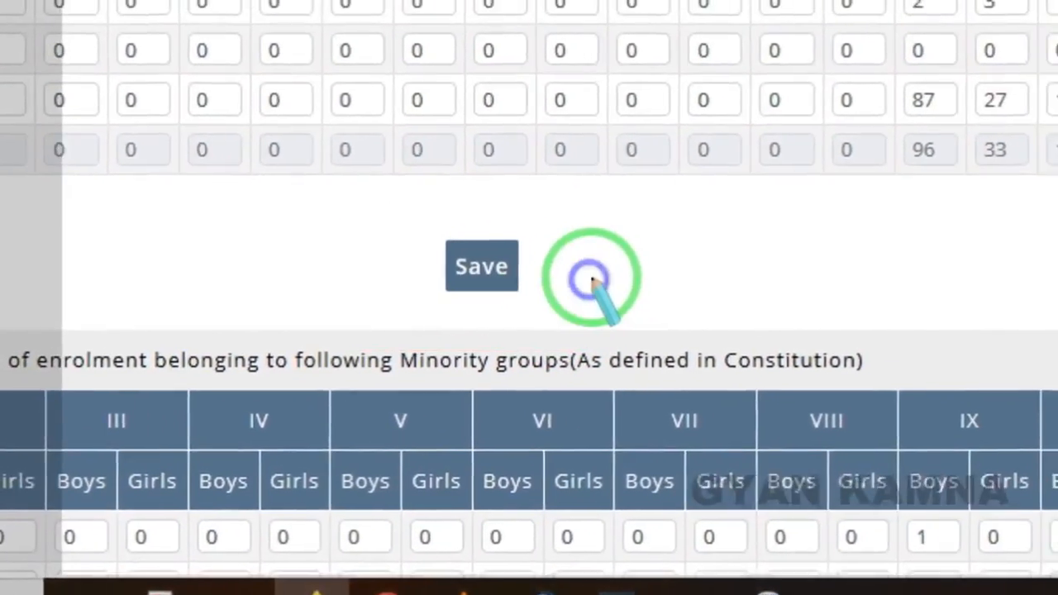
Review table (b) on Minority group enrolment, focusing on Classes IX to XII, and compare it with the Social Category table above.
scroll(223, 298, down, 1)
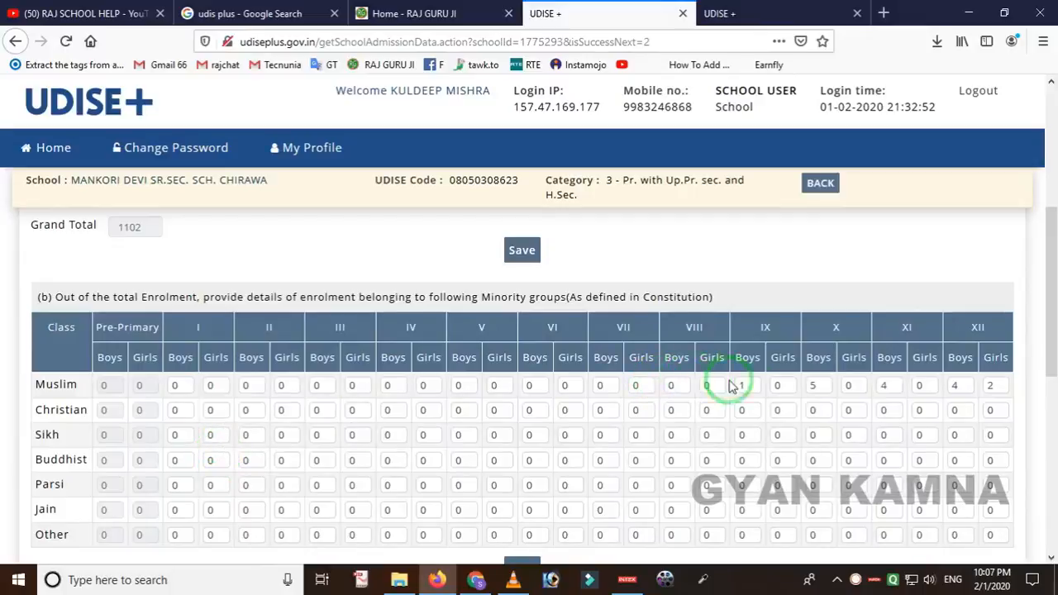
mouse_move(706, 320)
mouse_down()
mouse_move(751, 437)
mouse_move(1012, 441)
mouse_up()
right_click(819, 434)
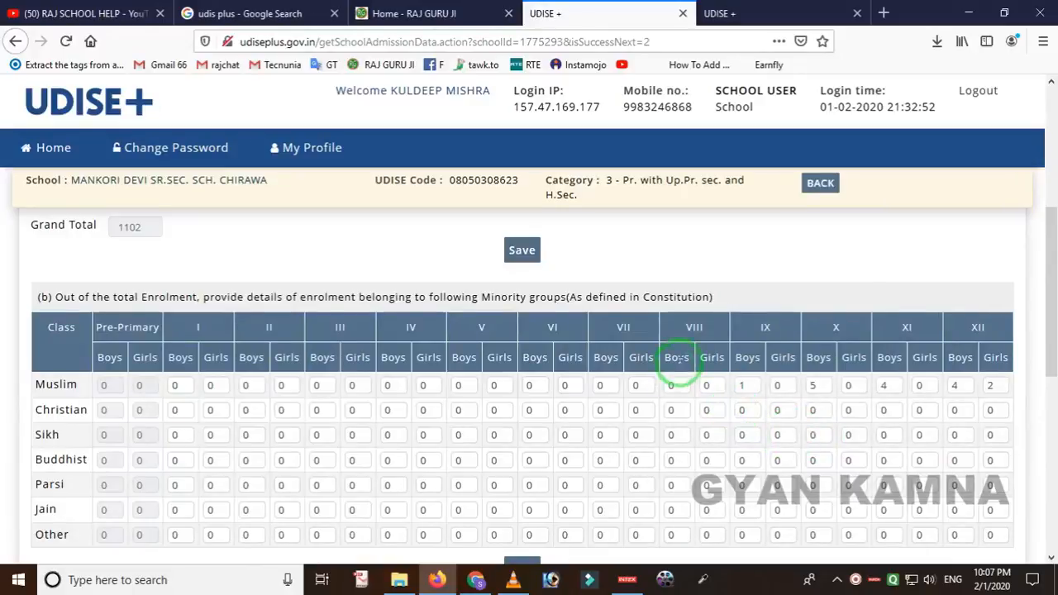
scroll(763, 366, up, 3)
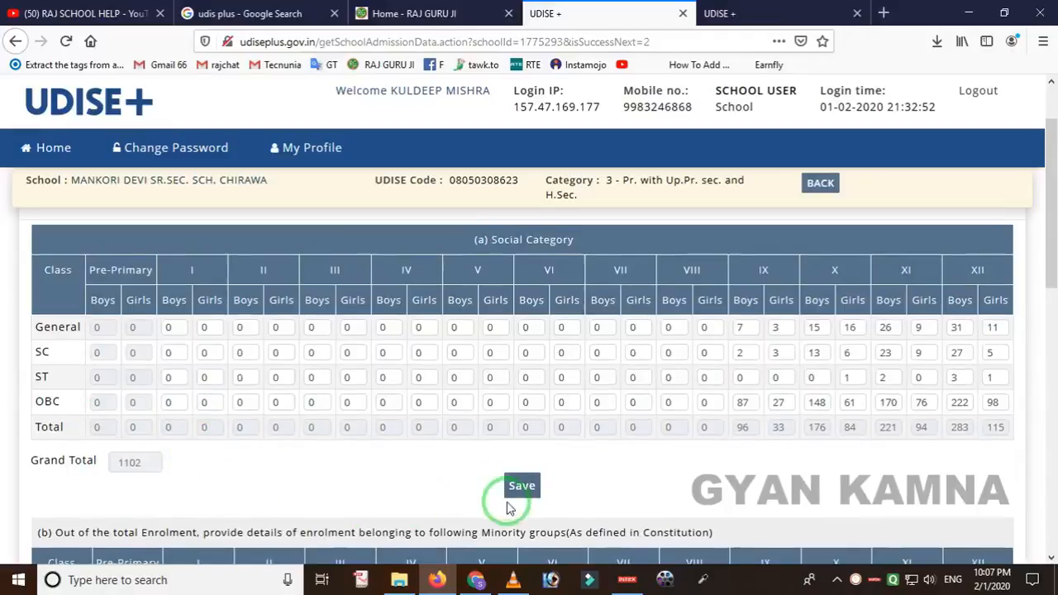
scroll(829, 467, down, 2)
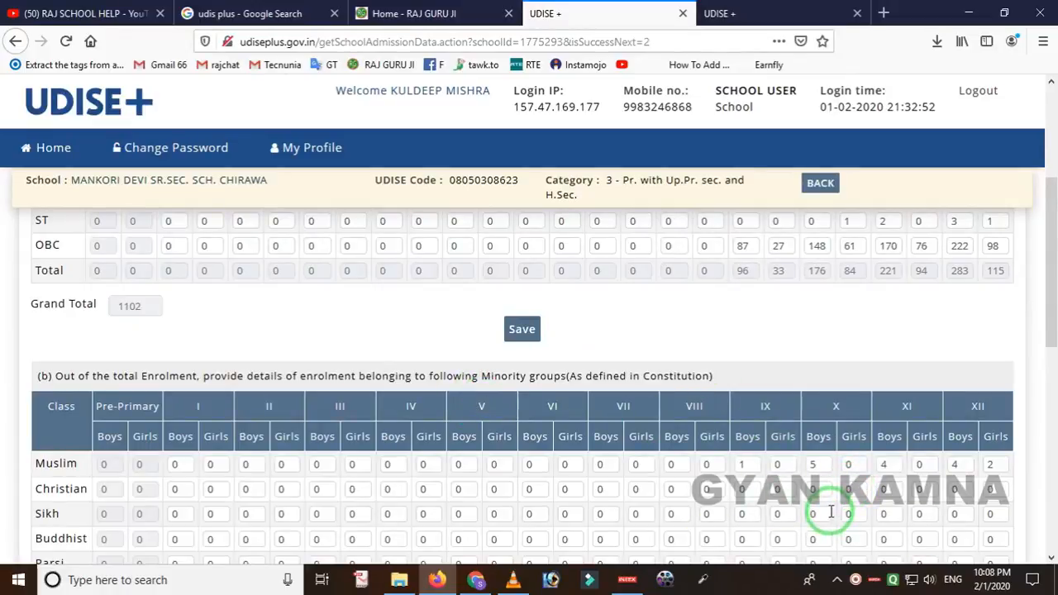
scroll(719, 484, down, 5)
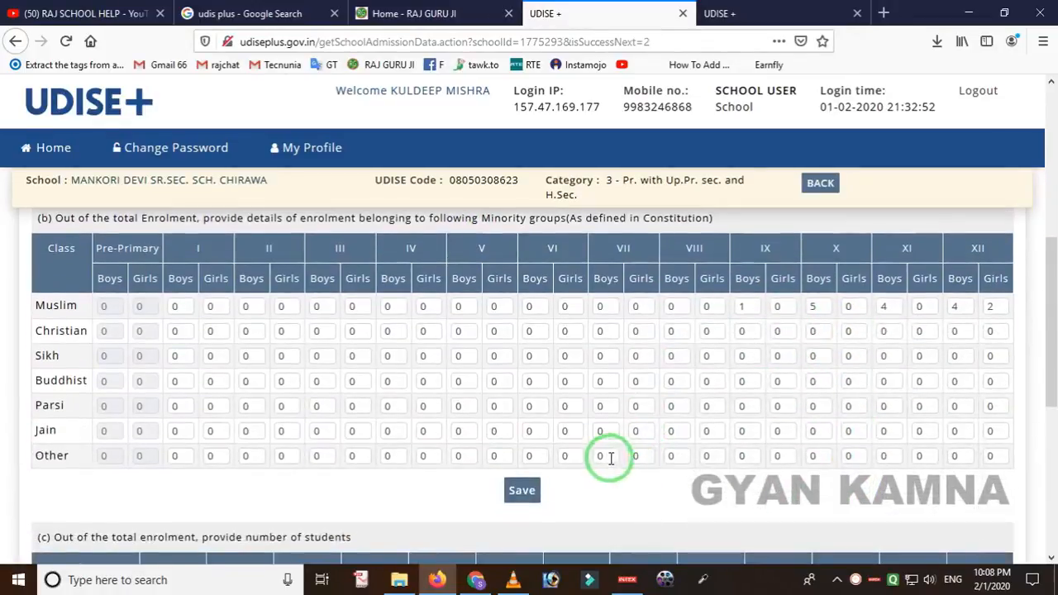
Examine table (c) on the number of students, covering the Having AADHAAR and BPL rows for all classes.
scroll(519, 420, down, 2)
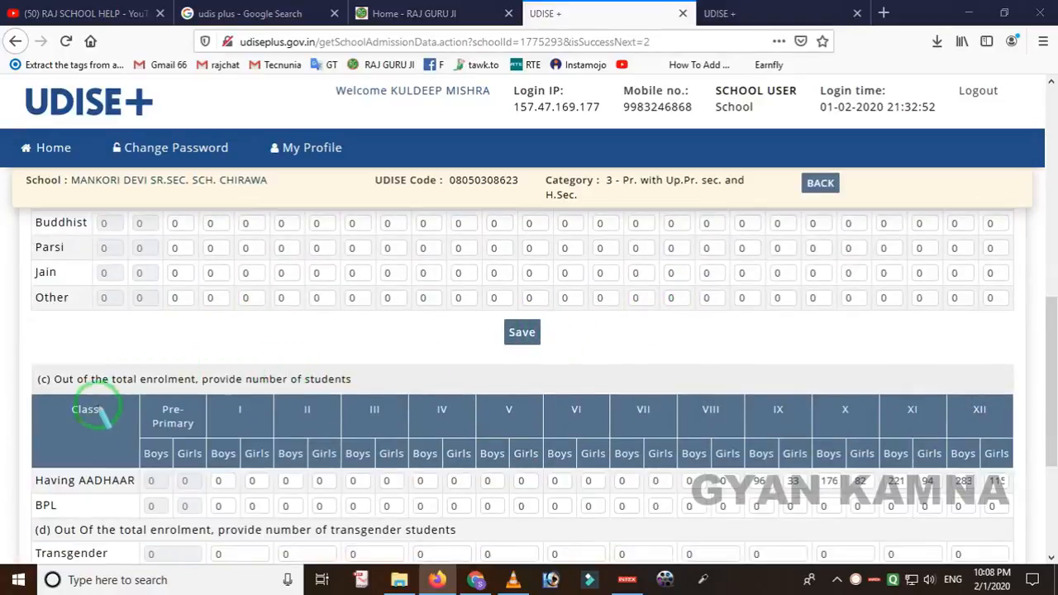
mouse_move(4, 429)
mouse_down()
mouse_move(714, 525)
mouse_move(1021, 537)
mouse_up()
right_click(683, 522)
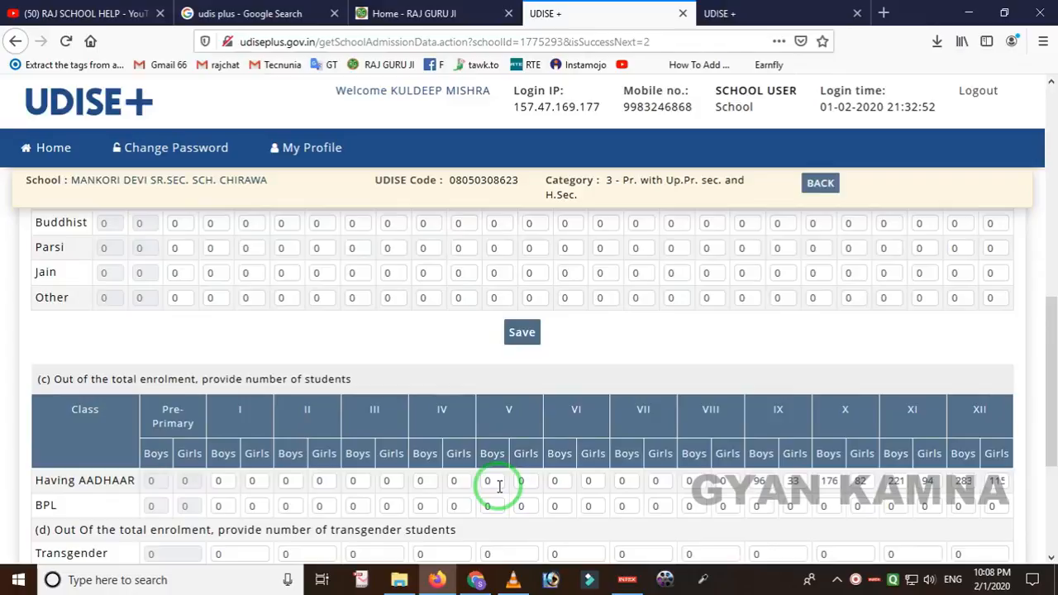
mouse_move(16, 362)
mouse_down()
mouse_move(856, 576)
mouse_move(982, 566)
mouse_up()
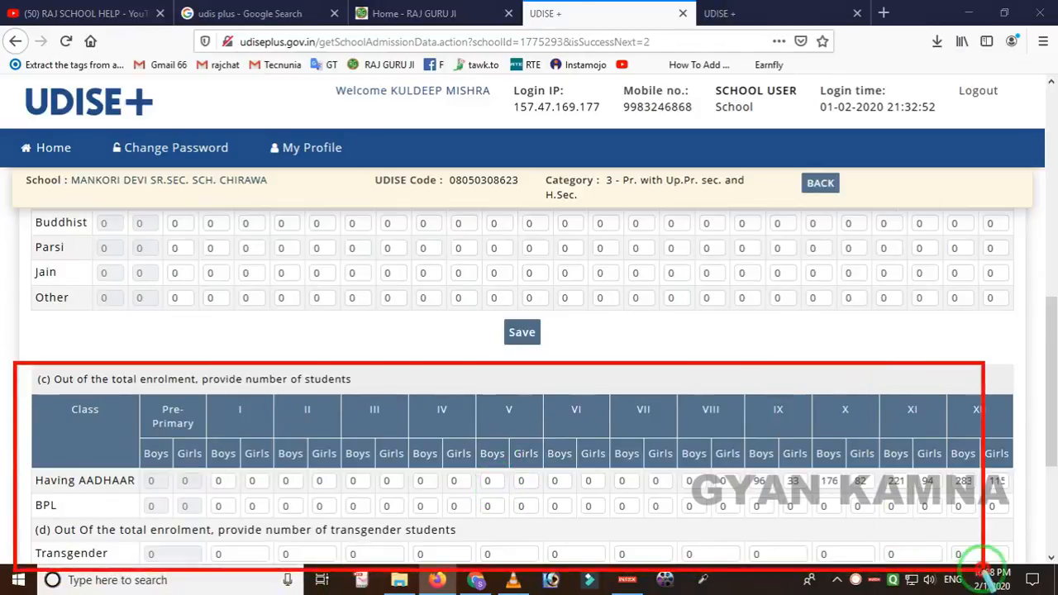
right_click(562, 425)
mouse_move(23, 354)
mouse_down()
mouse_move(23, 434)
mouse_move(633, 536)
mouse_up()
right_click(591, 469)
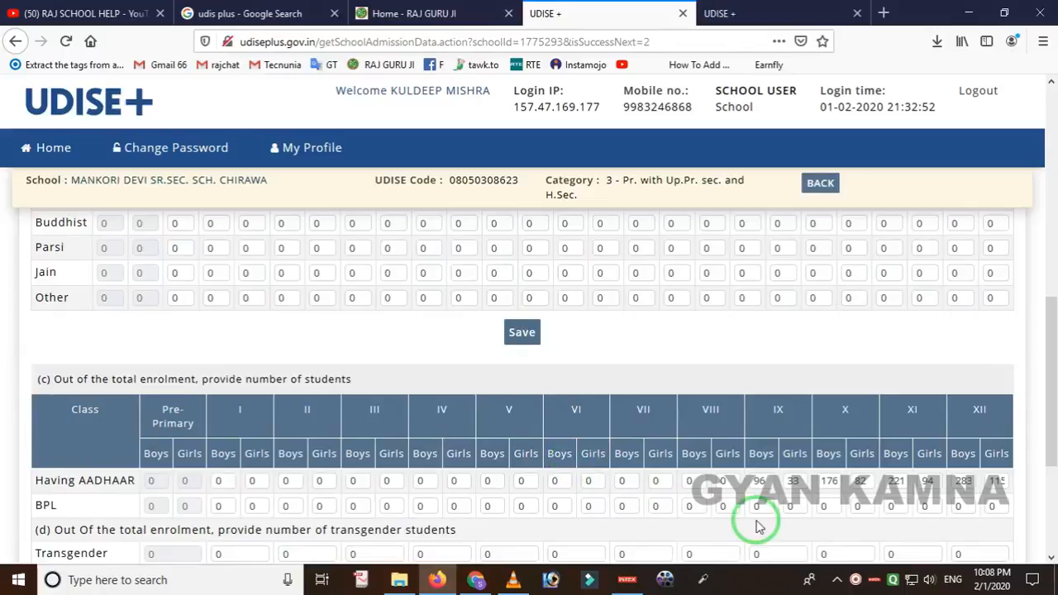
Check the Transgender row in part (d) across the classes, and save the student numbers of parts (c) and (d).
scroll(702, 501, down, 3)
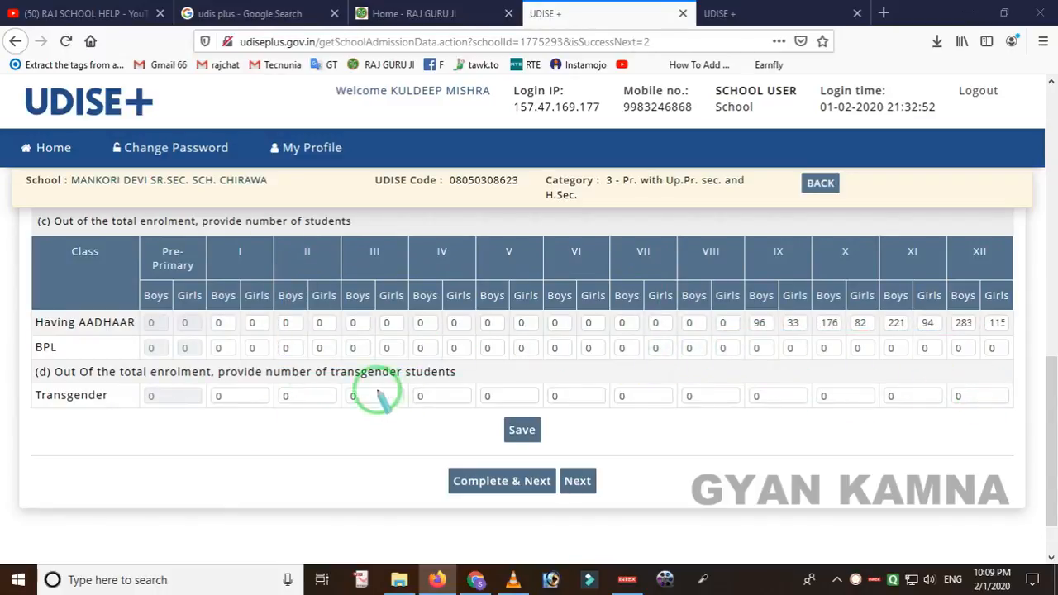
drag(31, 357, 315, 442)
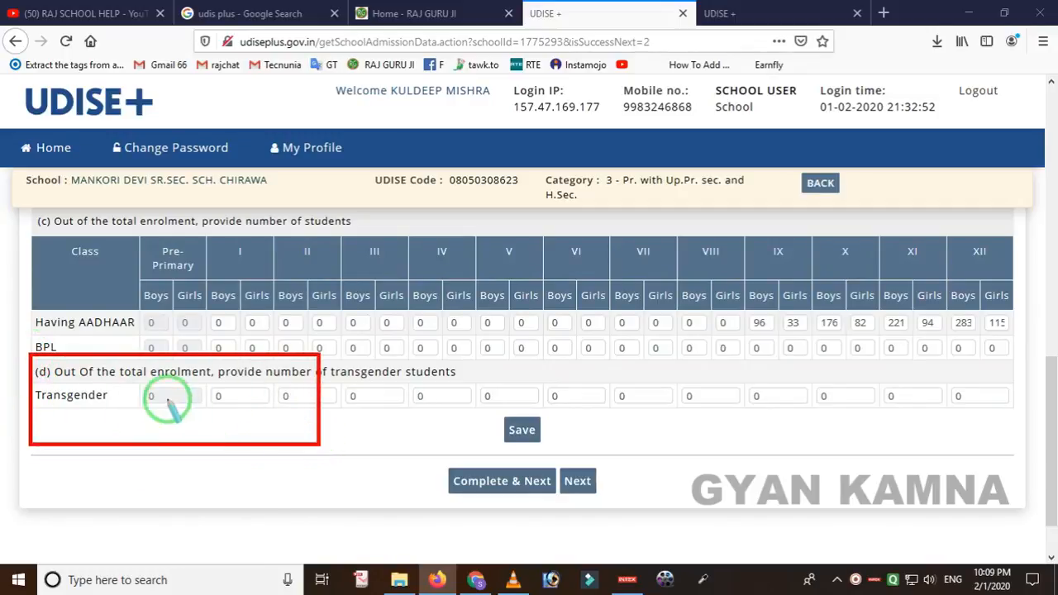
mouse_move(165, 380)
mouse_down()
mouse_move(342, 449)
mouse_move(762, 421)
mouse_up()
click(580, 403)
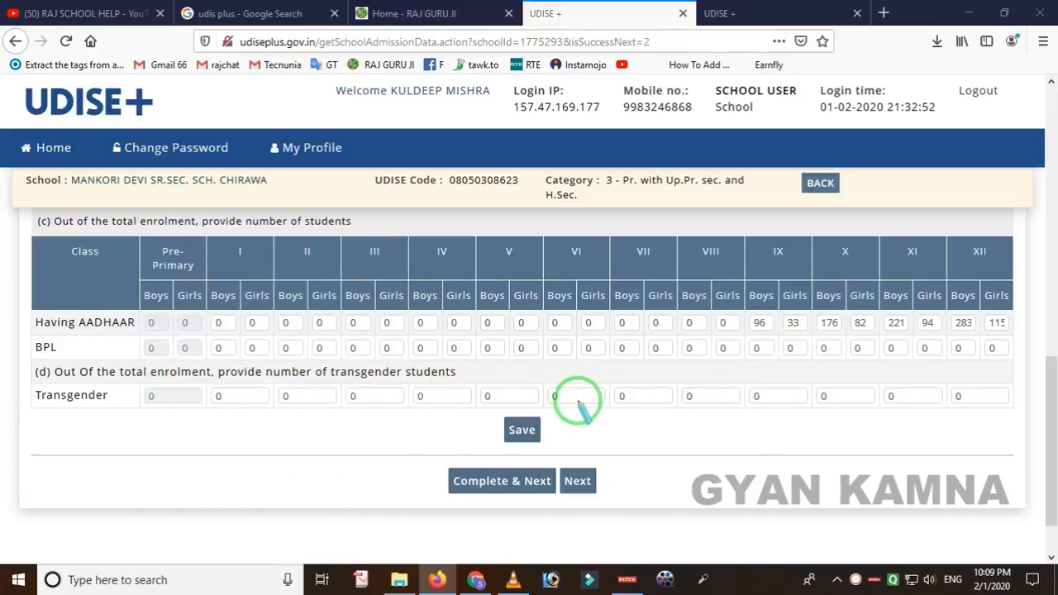
click(524, 429)
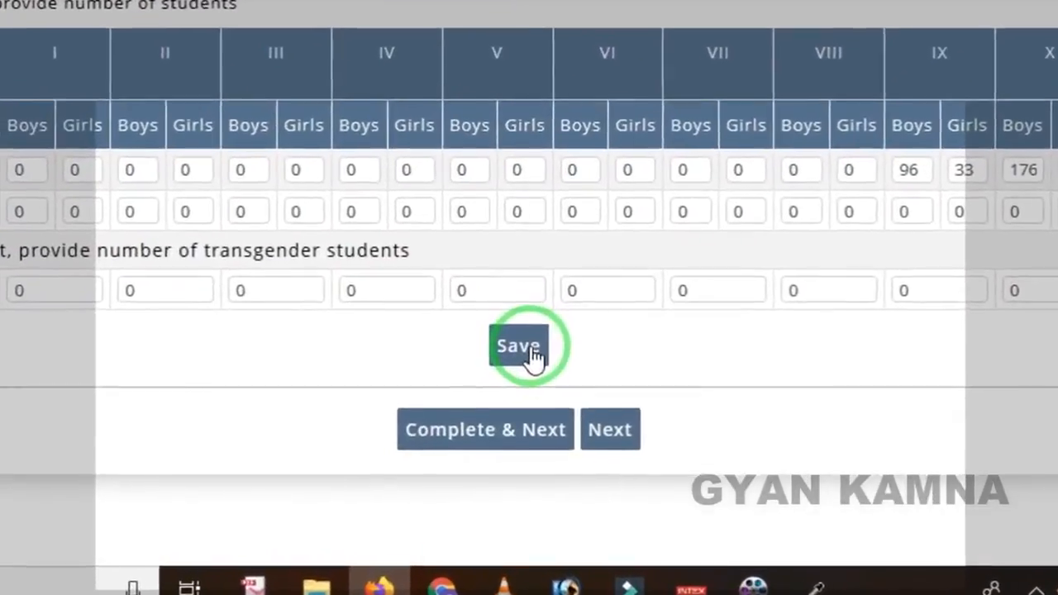
Save the social category enrolment figures, review the total and minority enrolment summary, and confirm it.
click(530, 481)
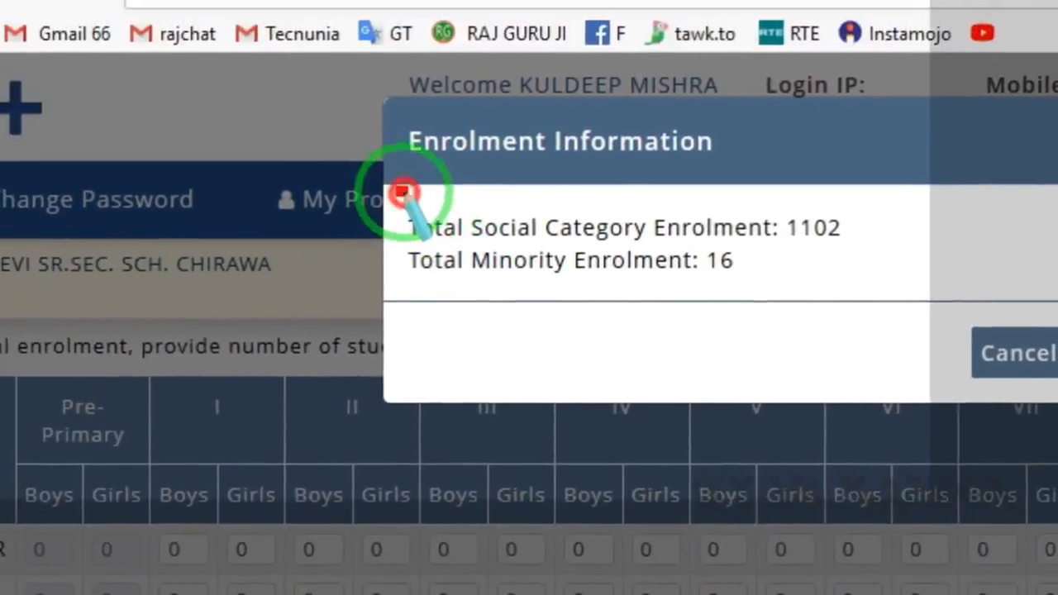
drag(403, 192, 900, 316)
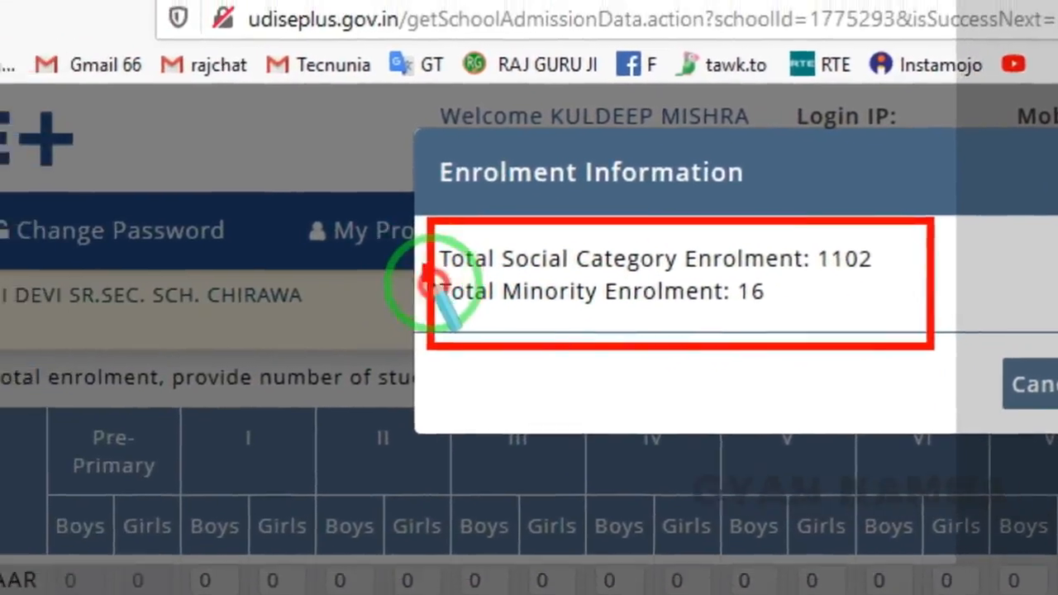
right_click(330, 320)
drag(244, 237, 279, 292)
drag(506, 317, 878, 339)
drag(691, 187, 760, 368)
right_click(760, 353)
drag(509, 164, 798, 334)
mouse_move(922, 301)
mouse_down()
mouse_move(1024, 432)
mouse_move(1042, 419)
mouse_up()
right_click(893, 295)
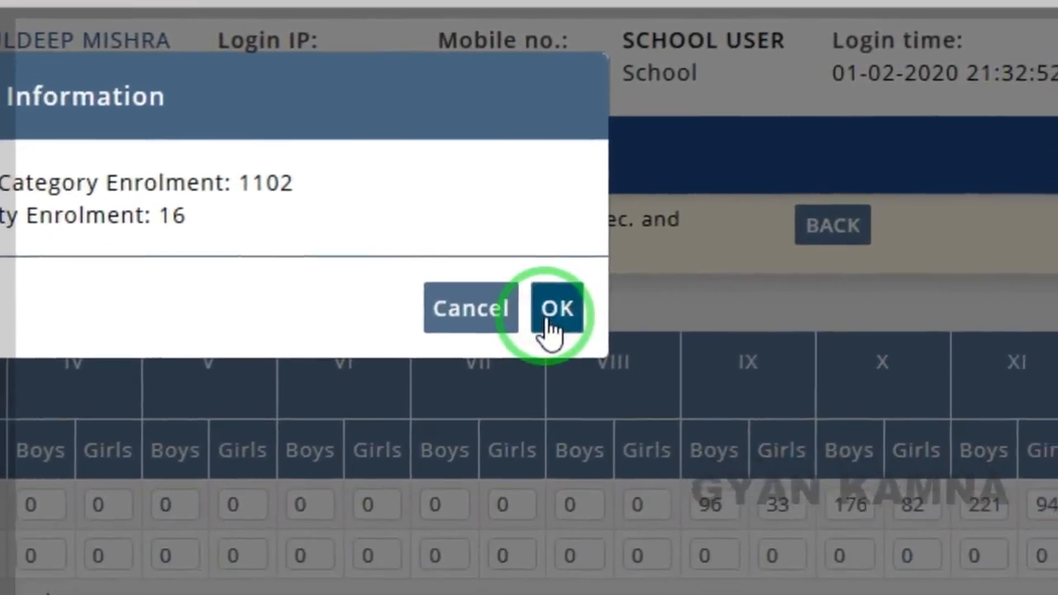
click(591, 357)
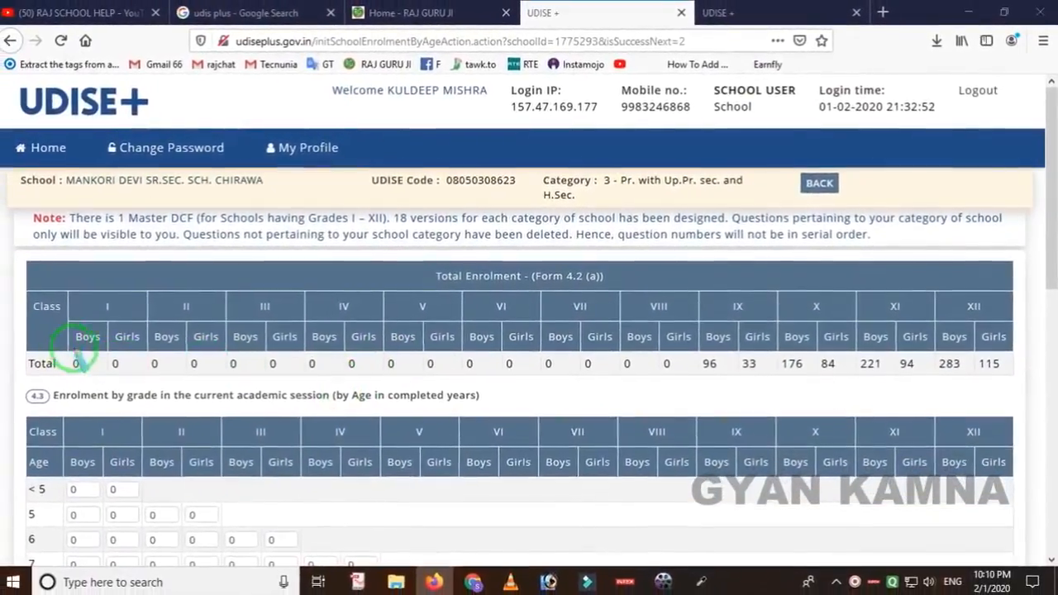
Examine the class-wise boys and girls totals in the Total Enrolment table of Form 4.2 (a).
drag(5, 248, 1018, 394)
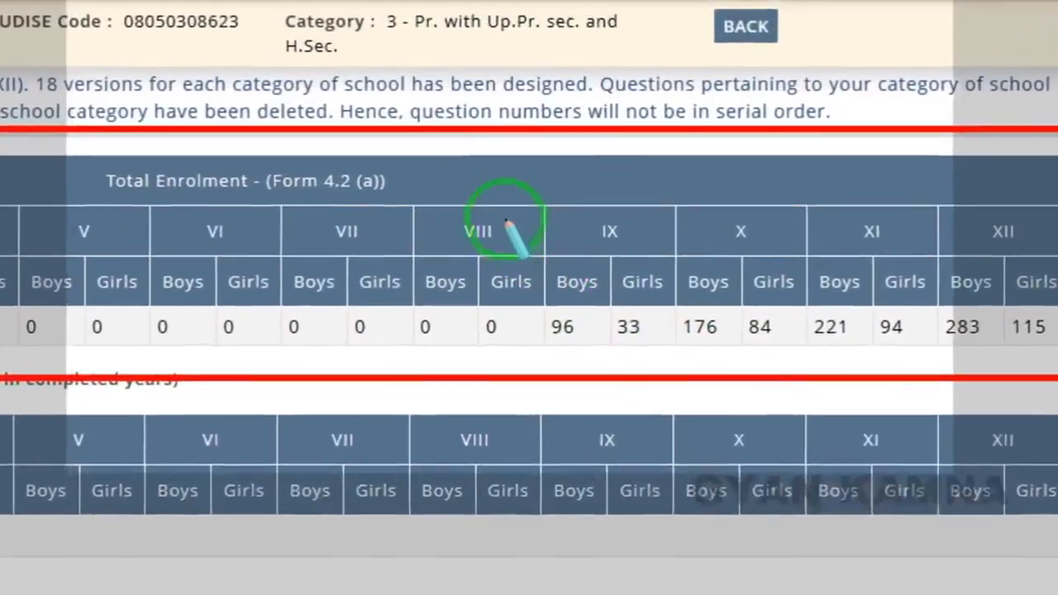
drag(667, 280, 681, 330)
mouse_move(520, 310)
mouse_down()
mouse_move(671, 401)
mouse_move(1021, 396)
mouse_move(1057, 418)
mouse_up()
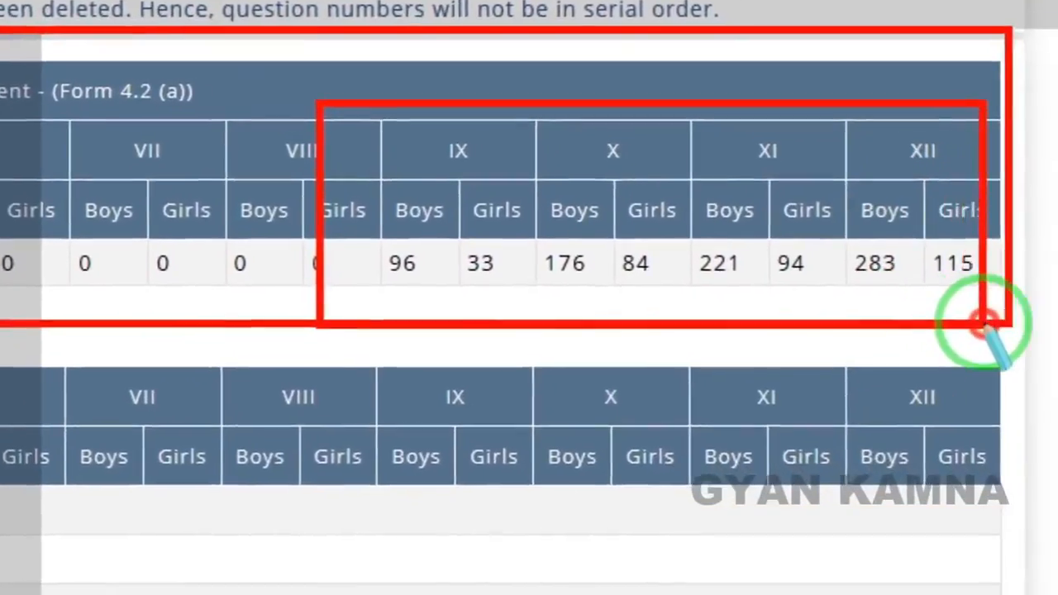
right_click(673, 270)
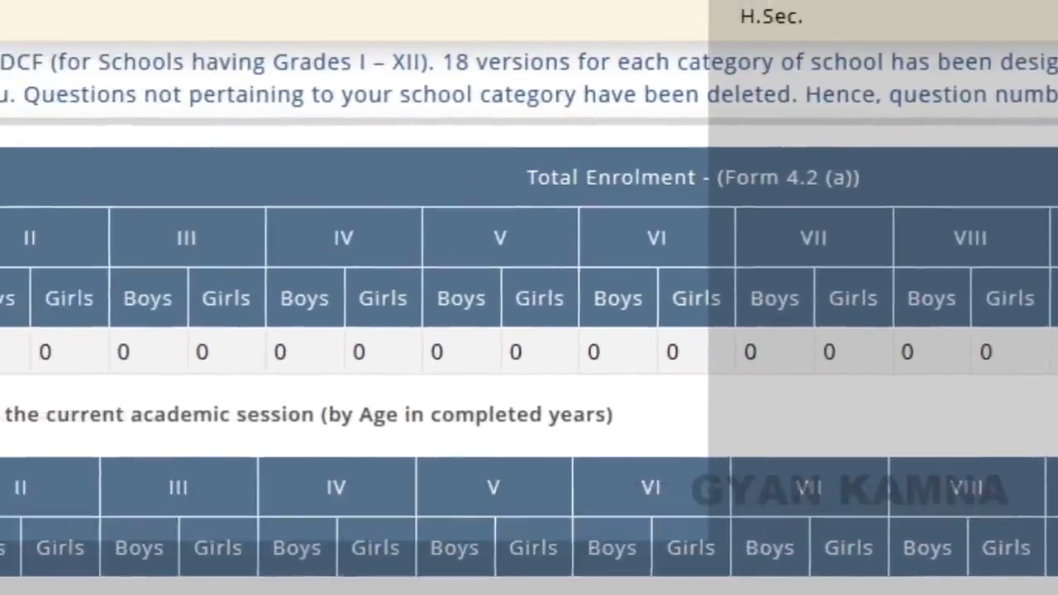
mouse_move(0, 185)
mouse_down()
mouse_move(495, 391)
mouse_move(769, 414)
mouse_move(1057, 419)
mouse_up()
drag(810, 320, 875, 321)
right_click(880, 323)
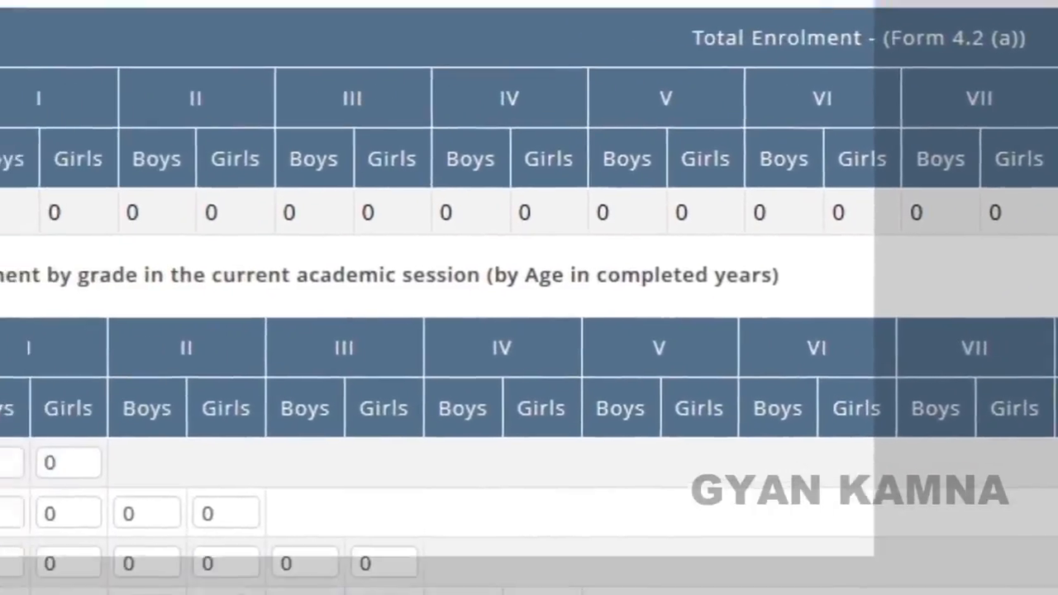
Examine section 4.3, Enrolment by grade in the current academic session by age, and its class and age headings.
mouse_move(0, 247)
mouse_down()
mouse_move(0, 341)
mouse_move(129, 316)
mouse_up()
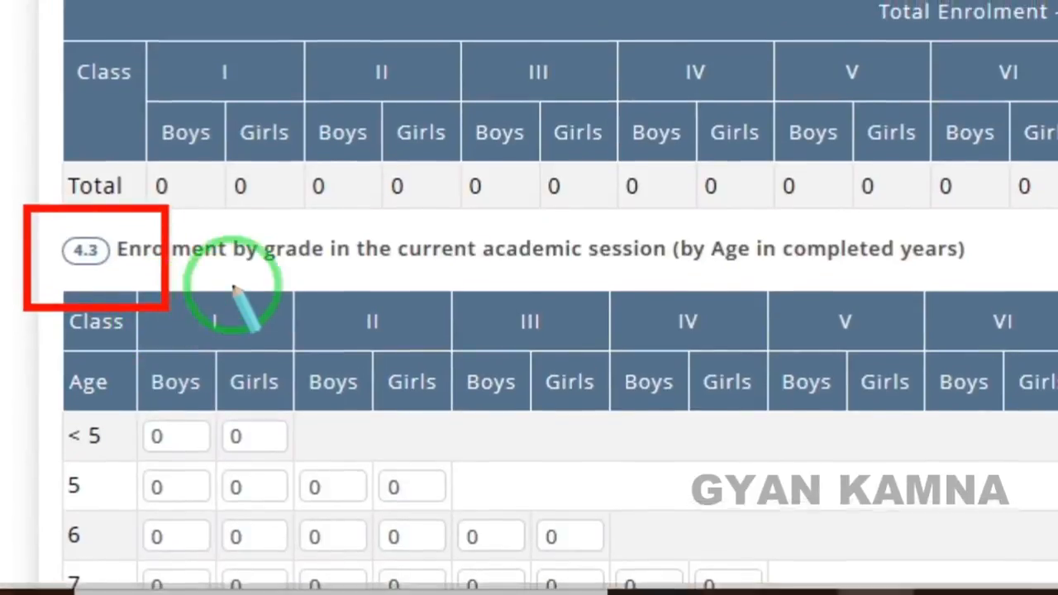
right_click(234, 272)
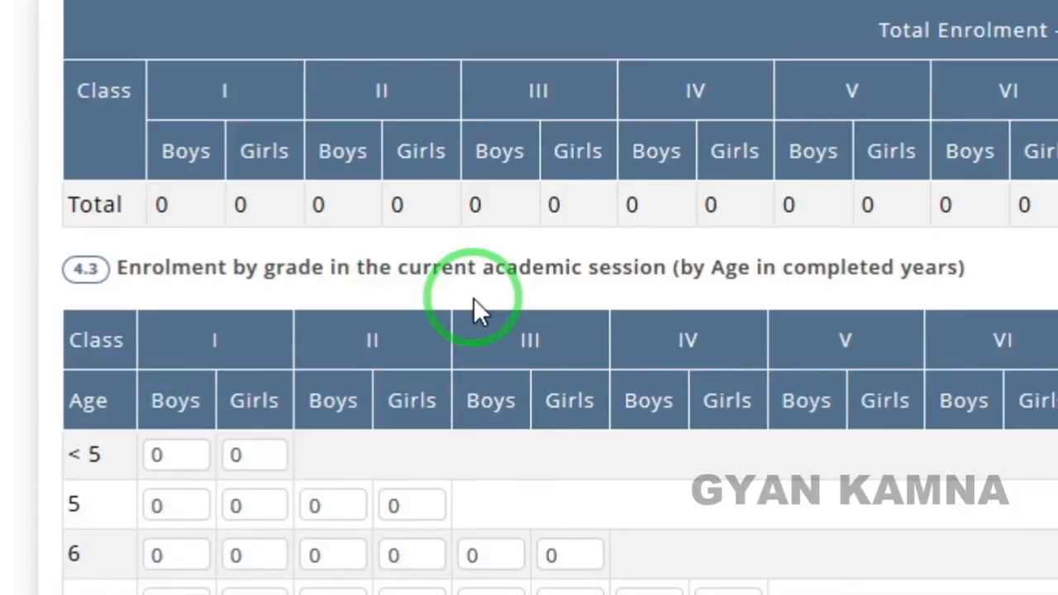
scroll(390, 361, down, 3)
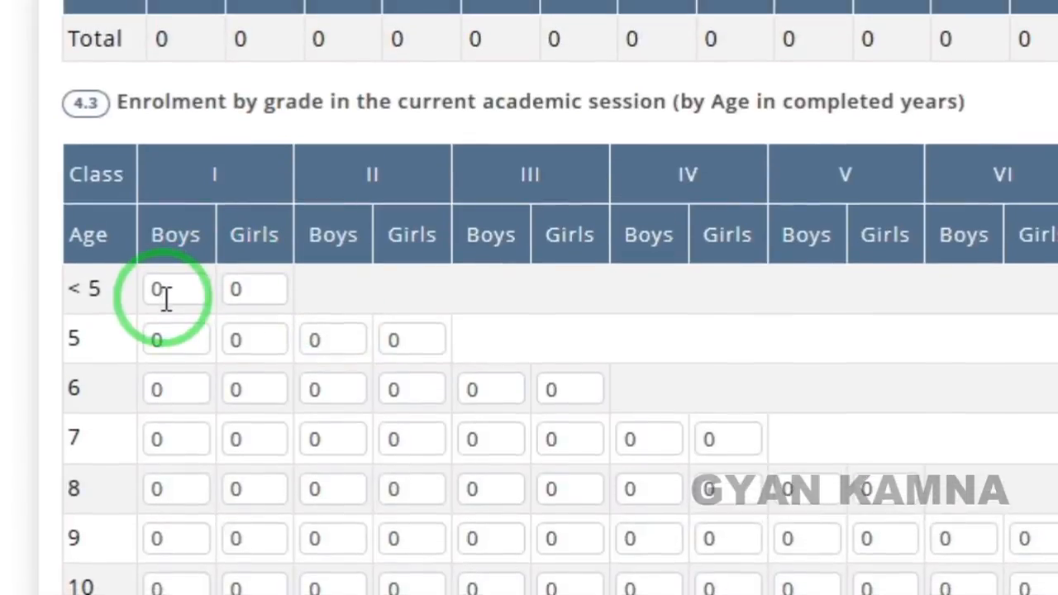
key(ctrl+shift+d)
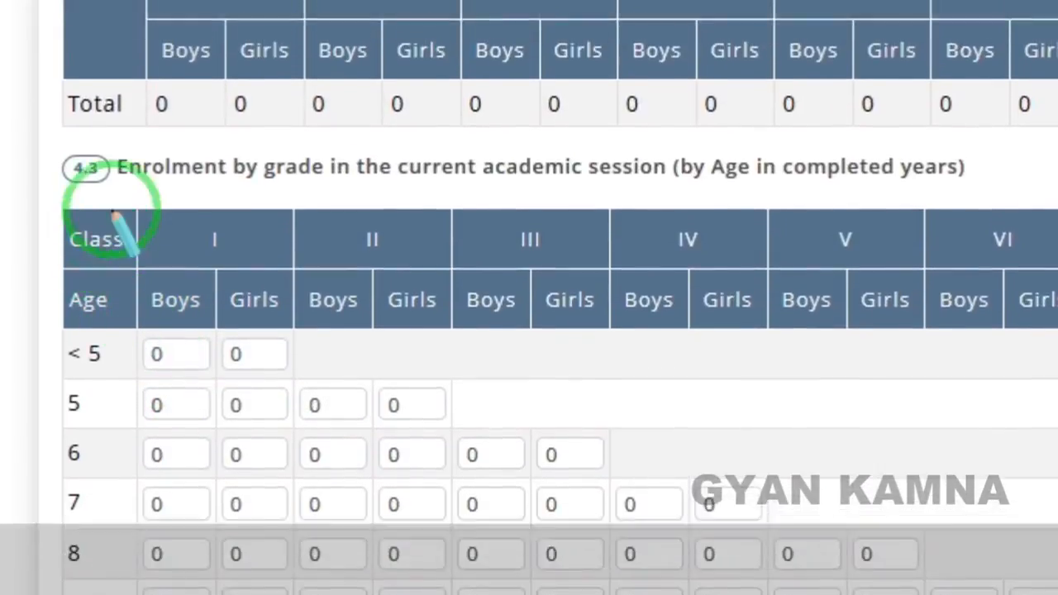
drag(113, 133, 130, 248)
mouse_move(130, 339)
mouse_down()
mouse_move(219, 378)
mouse_move(290, 375)
mouse_up()
right_click(417, 366)
mouse_move(136, 125)
mouse_down()
mouse_move(288, 325)
mouse_move(328, 295)
mouse_up()
right_click(185, 222)
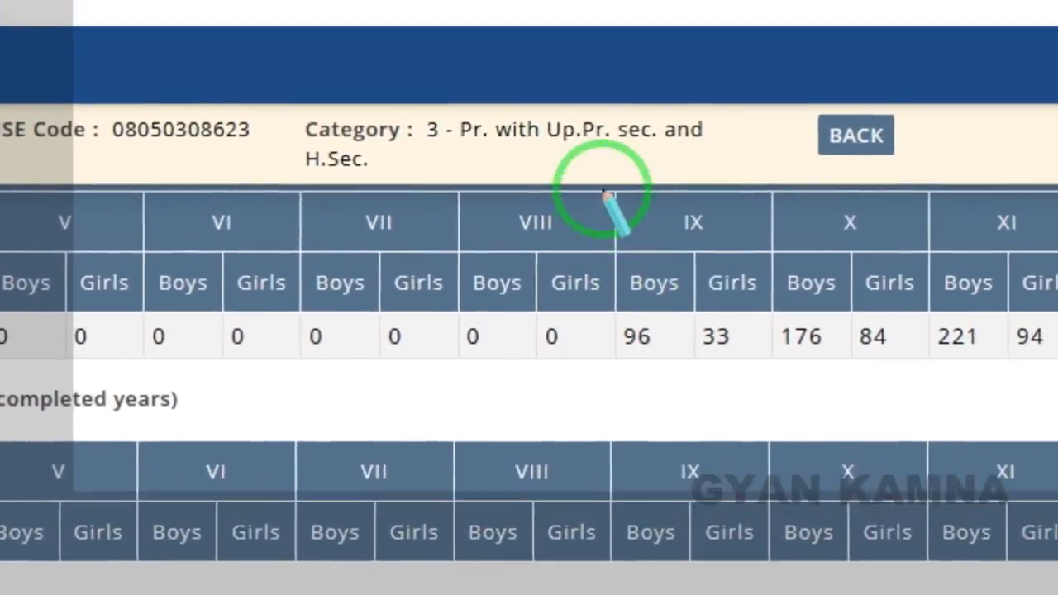
Review the class IX to XII totals and how the section 4.3 age rows line up with classes I and II.
mouse_move(603, 192)
mouse_down()
mouse_move(673, 358)
mouse_move(926, 352)
mouse_move(1011, 329)
mouse_move(980, 314)
mouse_up()
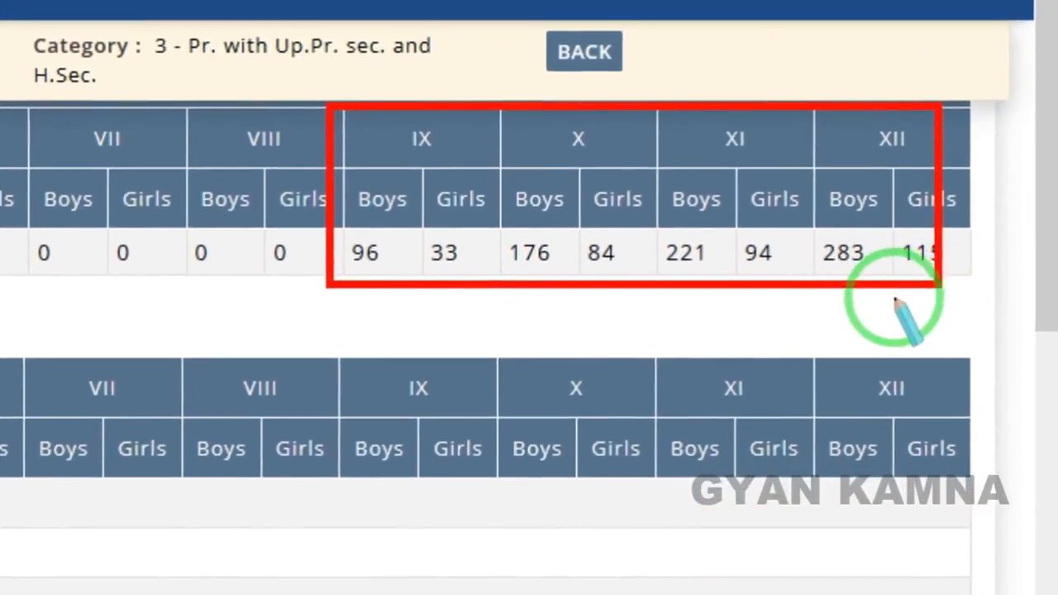
click(737, 323)
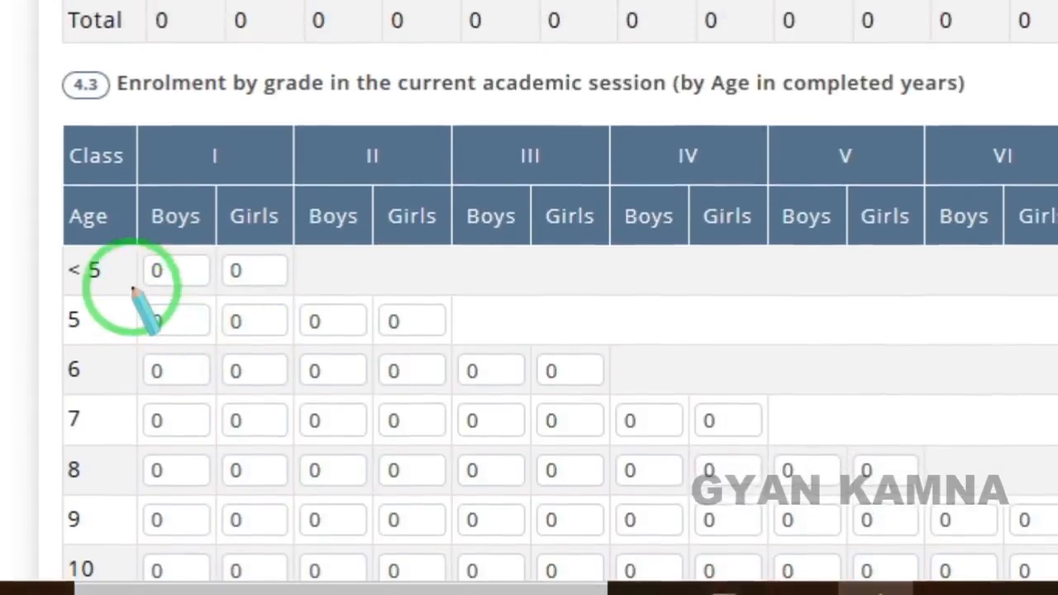
mouse_move(133, 284)
mouse_down()
mouse_move(154, 348)
mouse_move(198, 362)
mouse_up()
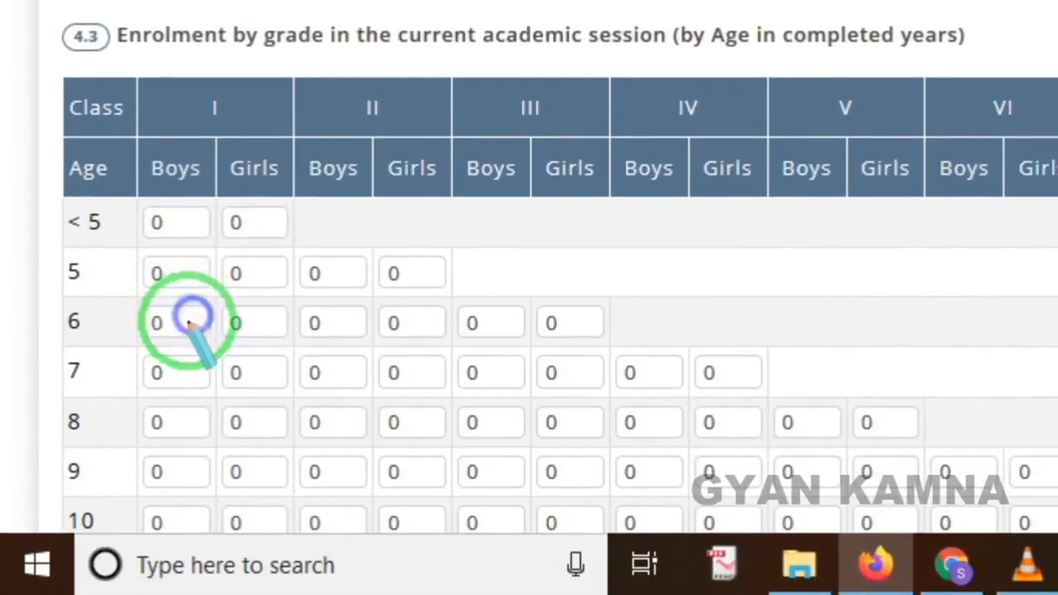
drag(124, 295, 207, 345)
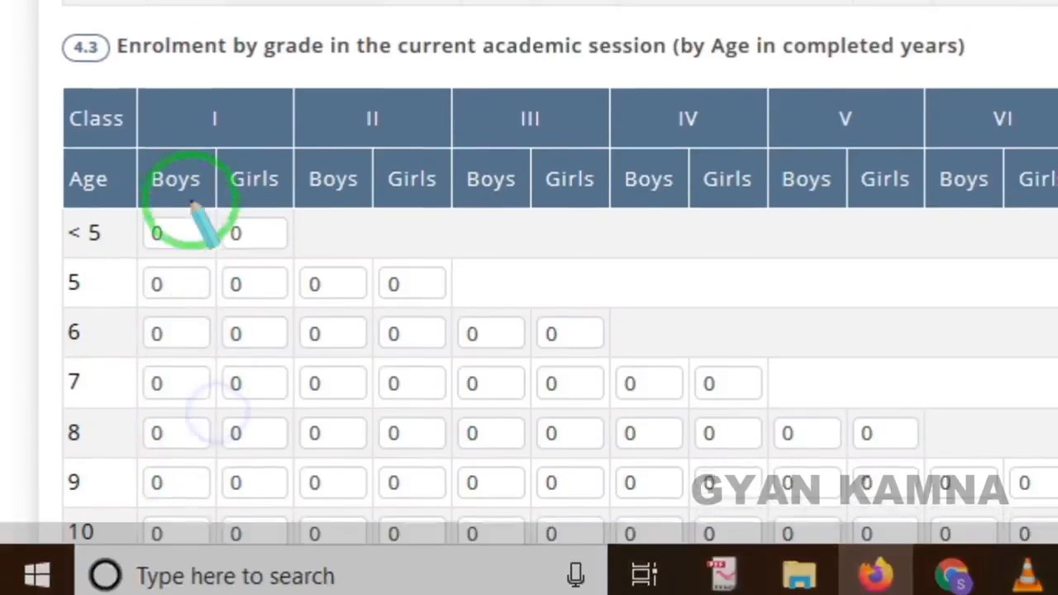
mouse_move(186, 149)
mouse_down()
mouse_move(229, 374)
mouse_move(281, 475)
mouse_up()
mouse_move(284, 90)
mouse_down()
mouse_move(288, 220)
mouse_move(361, 432)
mouse_move(442, 473)
mouse_up()
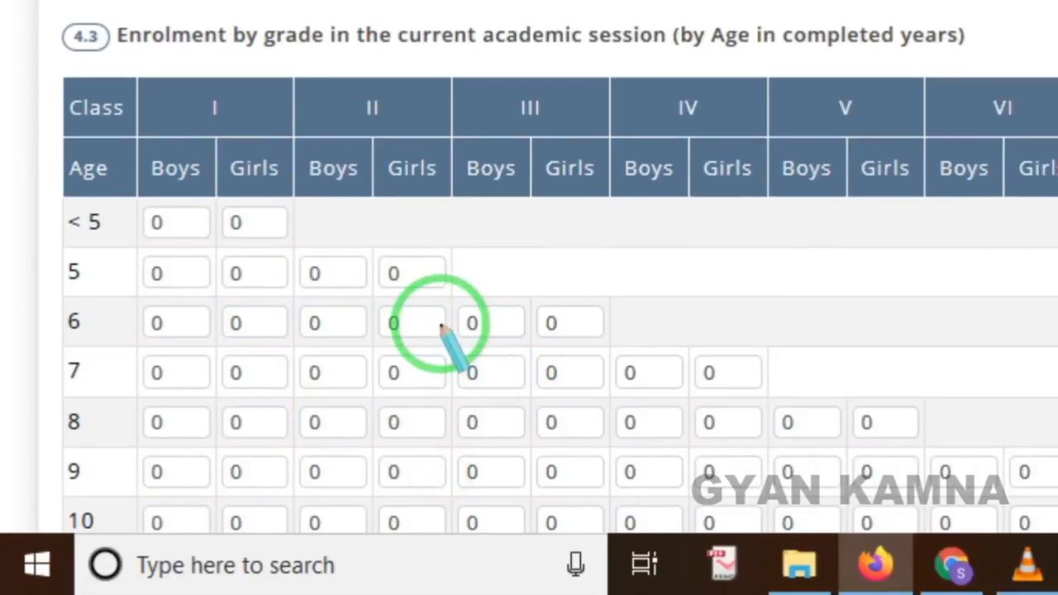
scroll(376, 306, down, 3)
scroll(378, 292, up, 1)
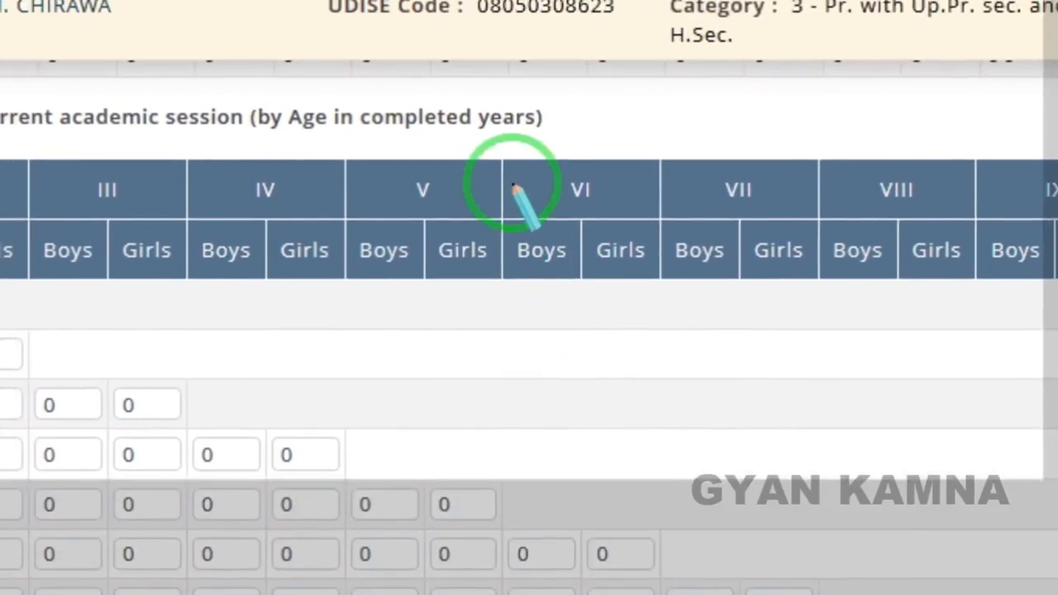
Trace the class VI boys and girls columns down to the age 9 row in the section 4.3 grid.
drag(591, 8, 601, 130)
mouse_move(520, 319)
mouse_down()
mouse_move(567, 525)
mouse_move(622, 593)
mouse_up()
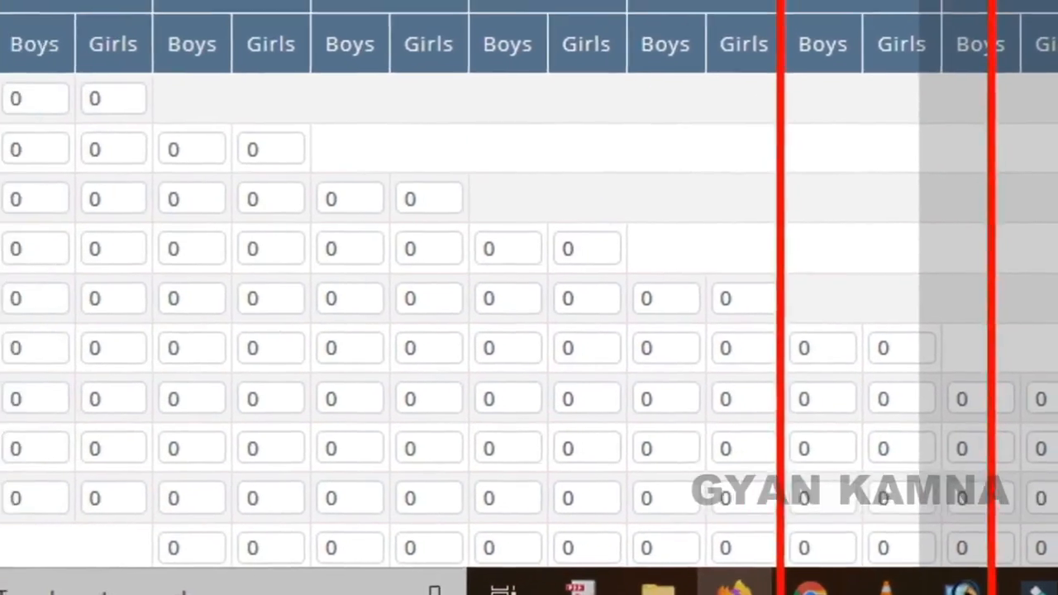
mouse_move(3, 261)
mouse_down()
mouse_move(403, 330)
mouse_move(818, 309)
mouse_move(641, 302)
mouse_up()
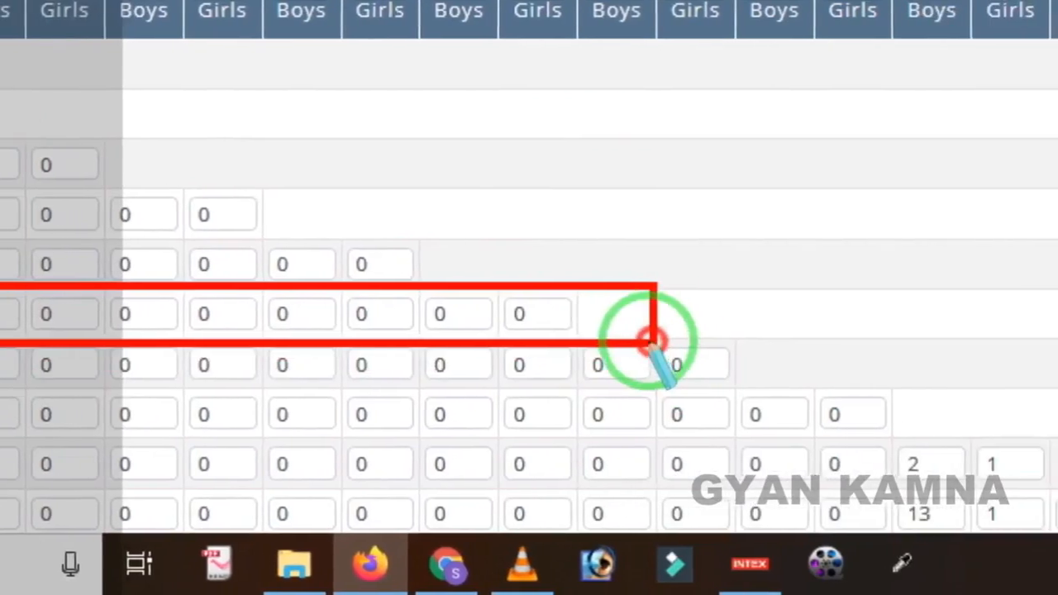
mouse_move(470, 113)
mouse_down()
mouse_move(560, 470)
mouse_move(624, 507)
mouse_up()
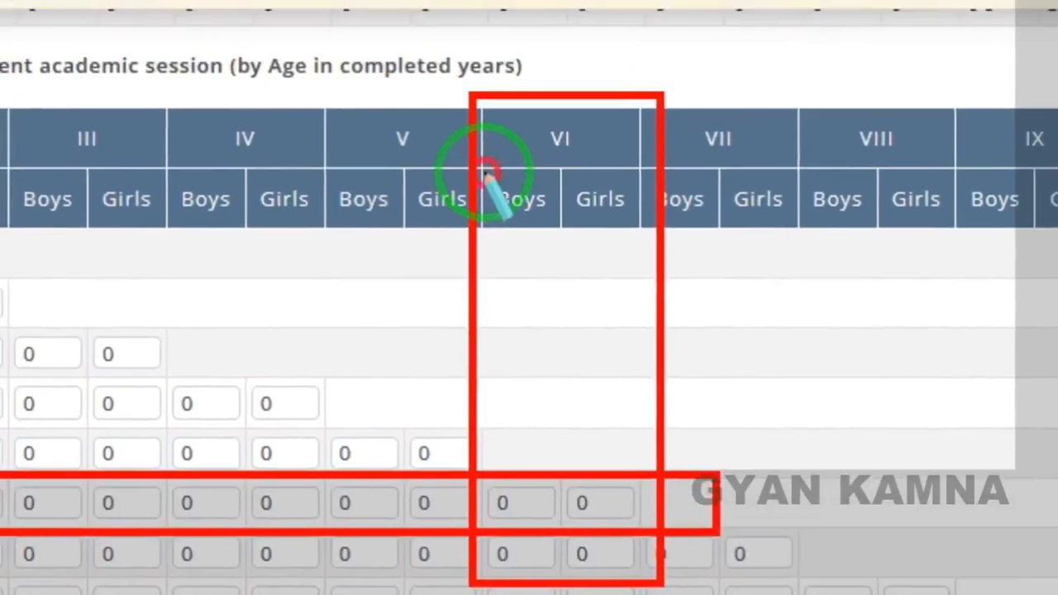
mouse_move(451, 104)
mouse_down()
mouse_move(486, 504)
mouse_move(567, 457)
mouse_up()
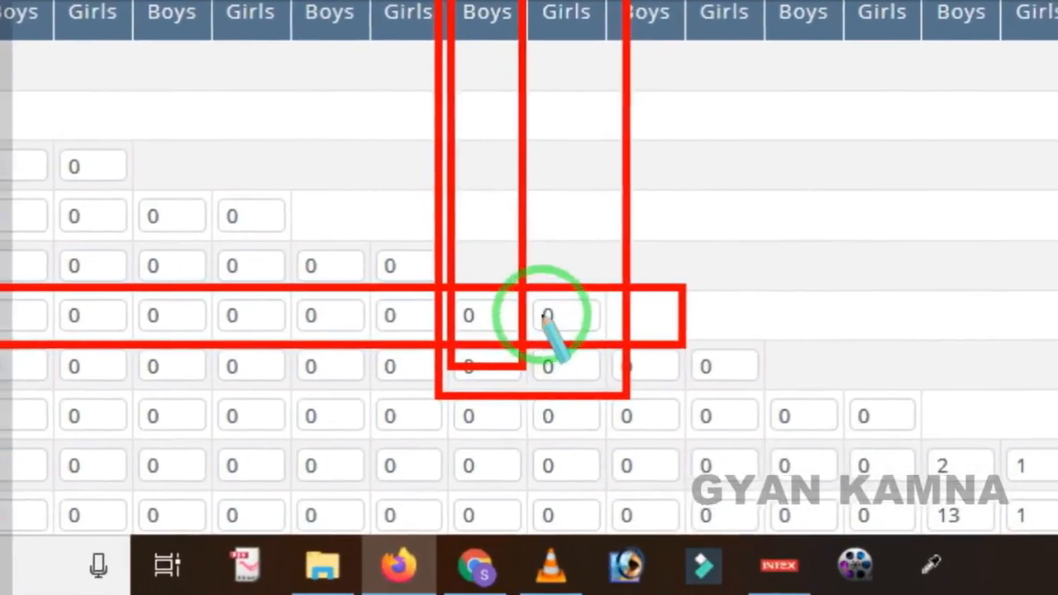
right_click(544, 316)
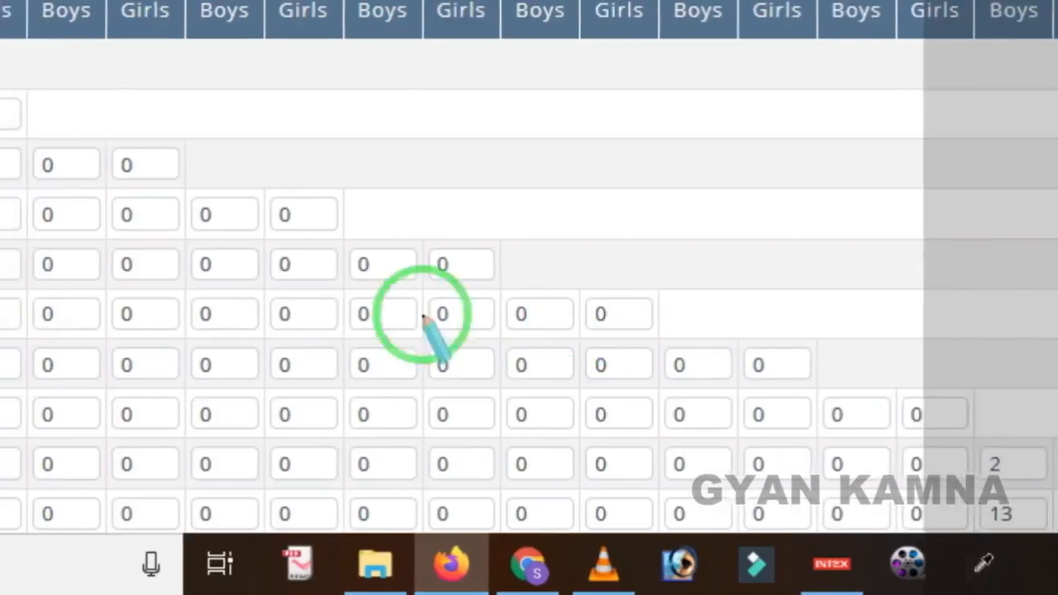
right_click(548, 279)
click(502, 246)
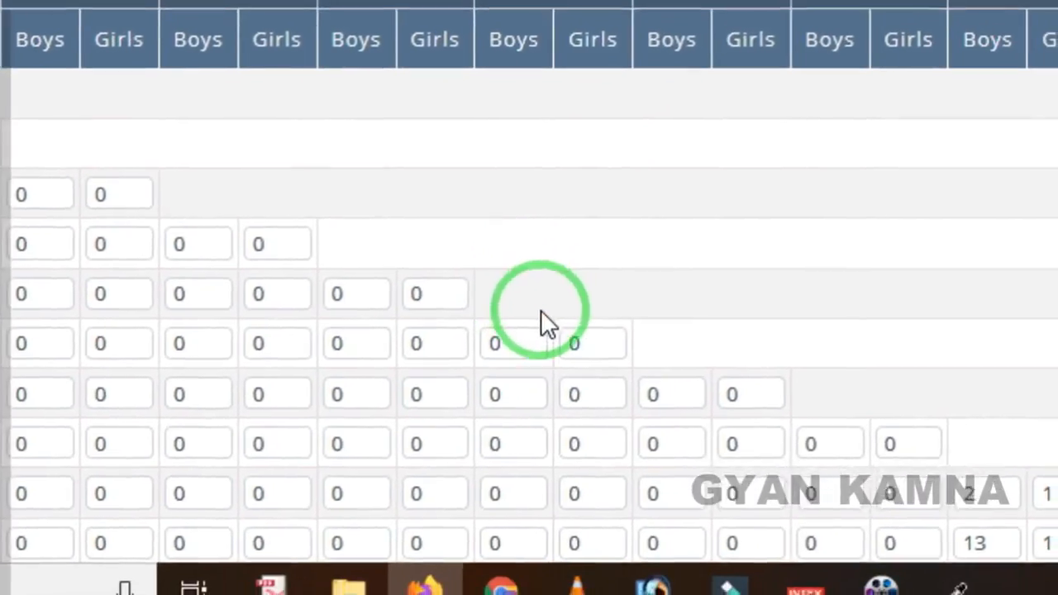
Look over the age-wise boys and girls entries across the whole section 4.3 grid.
scroll(540, 310, down, 5)
scroll(579, 281, down, 1)
scroll(538, 295, up, 8)
scroll(475, 309, down, 1)
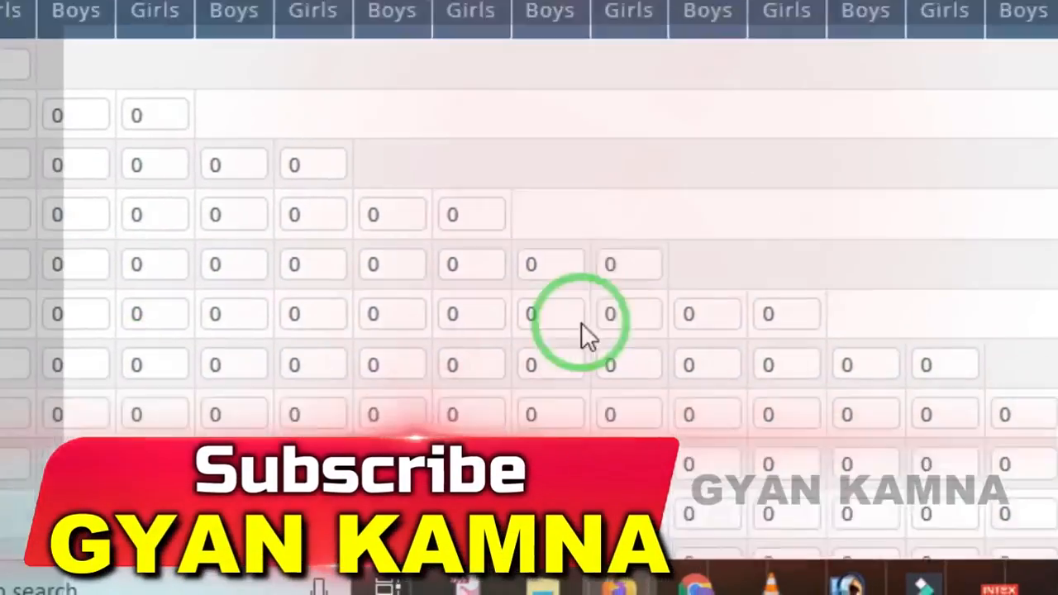
scroll(179, 237, up, 4)
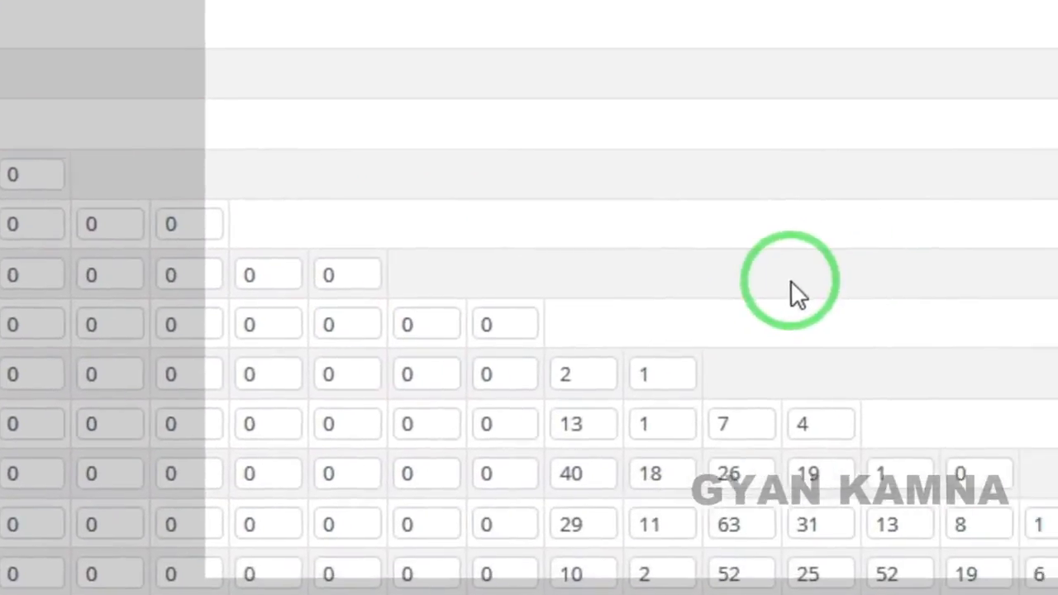
scroll(748, 286, down, 1)
scroll(727, 285, up, 4)
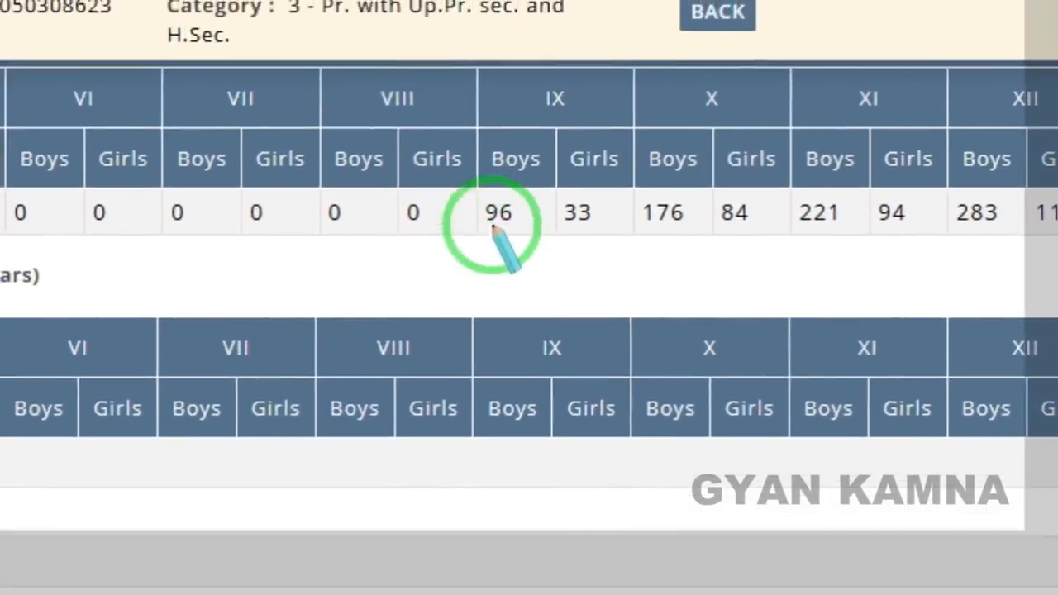
Compare the class IX boys total from Form 4.2 (a) with the class IX boys entries by age in section 4.3.
drag(463, 83, 543, 295)
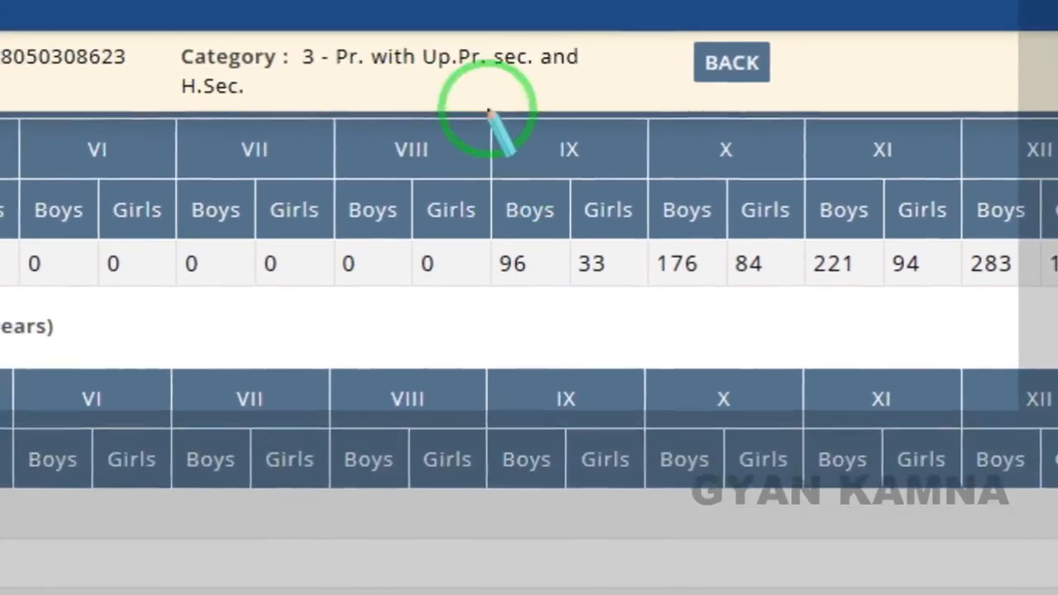
drag(491, 119, 579, 428)
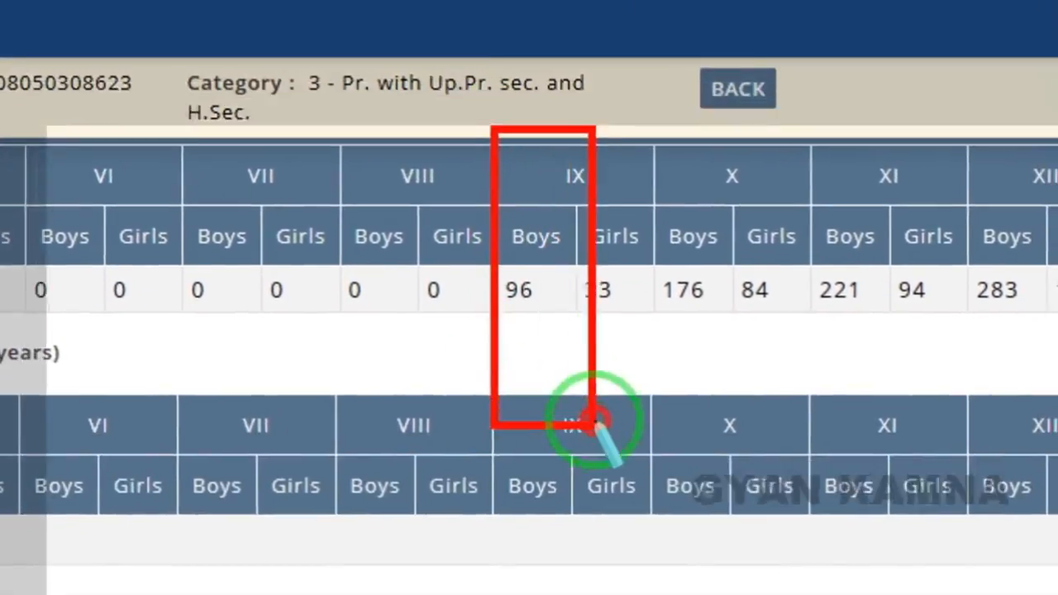
scroll(527, 302, down, 2)
scroll(542, 311, down, 1)
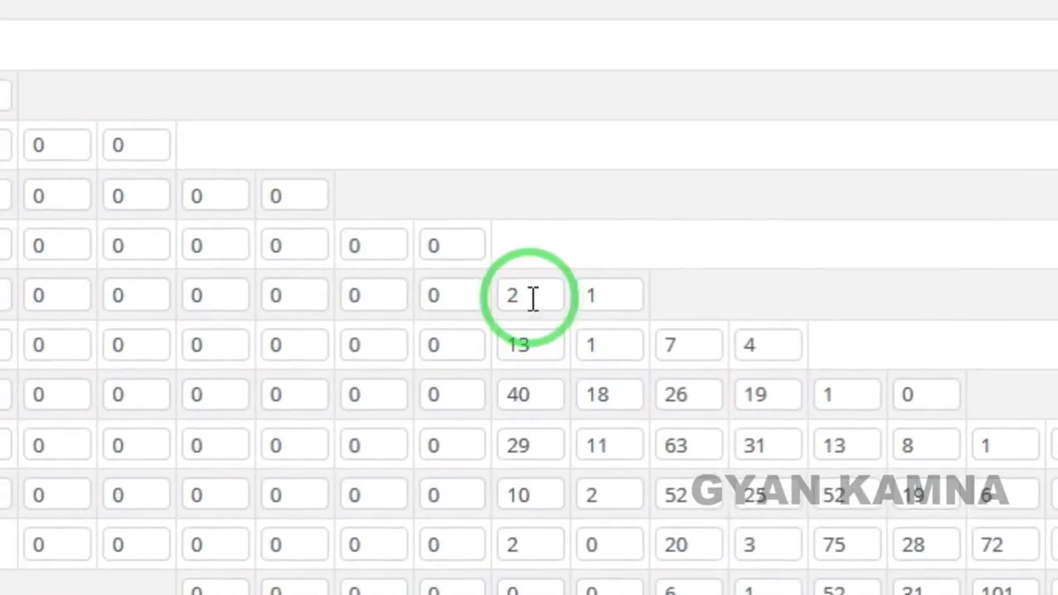
double_click(533, 299)
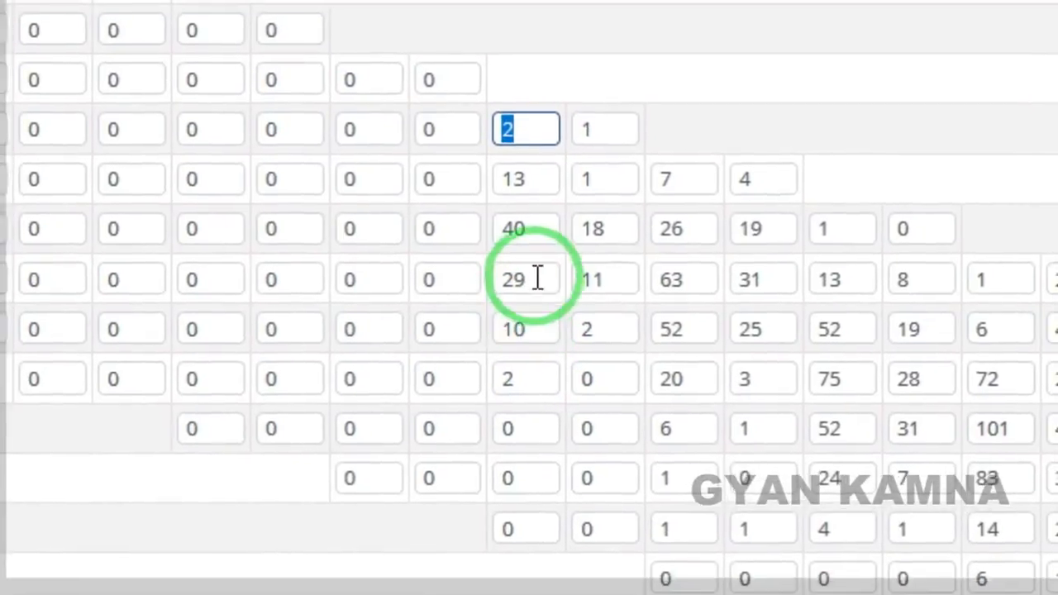
click(528, 291)
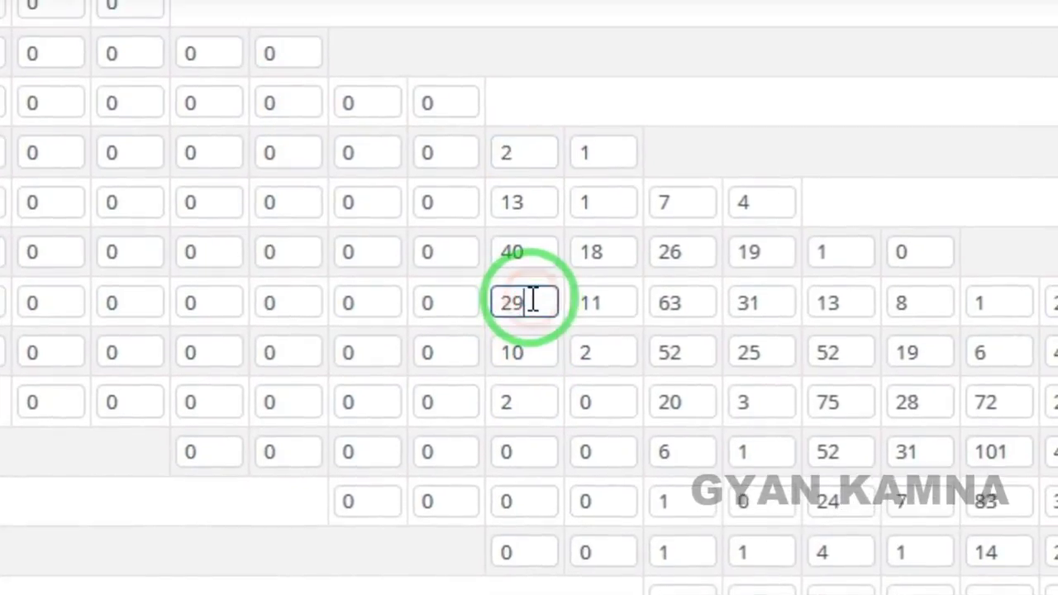
scroll(533, 299, up, 2)
scroll(533, 299, up, 4)
scroll(525, 318, down, 5)
scroll(527, 314, down, 1)
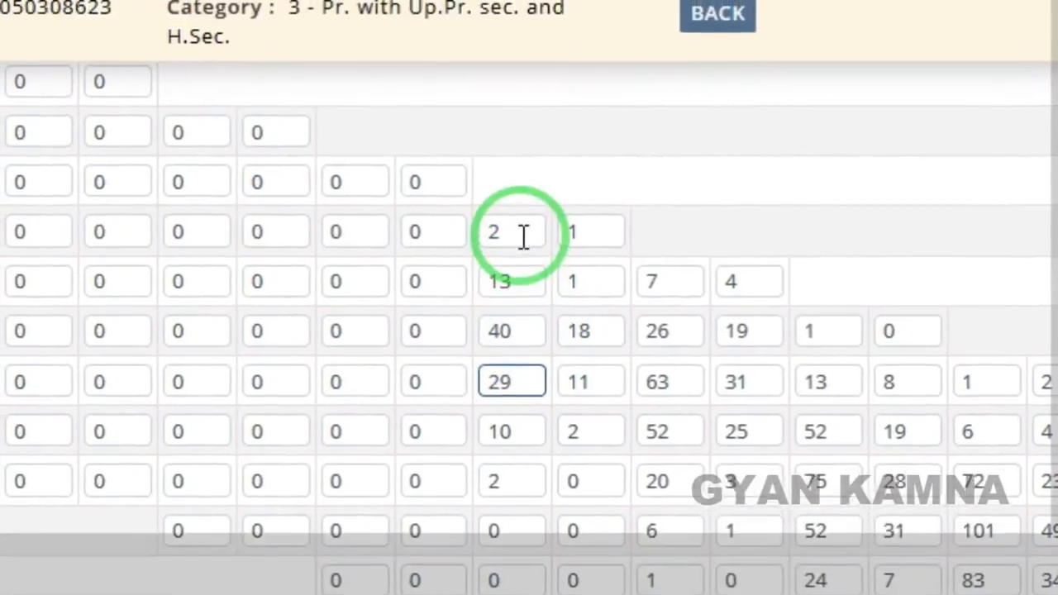
Set the age 12 class IX boys entry to 20 and try to save the age-wise form and continue.
double_click(486, 174)
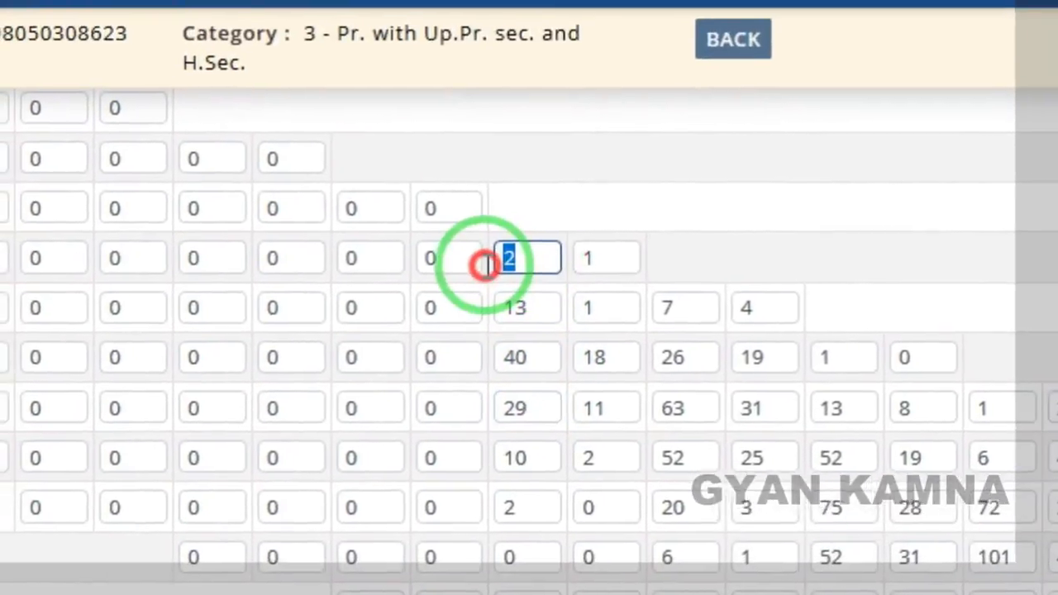
text(20)
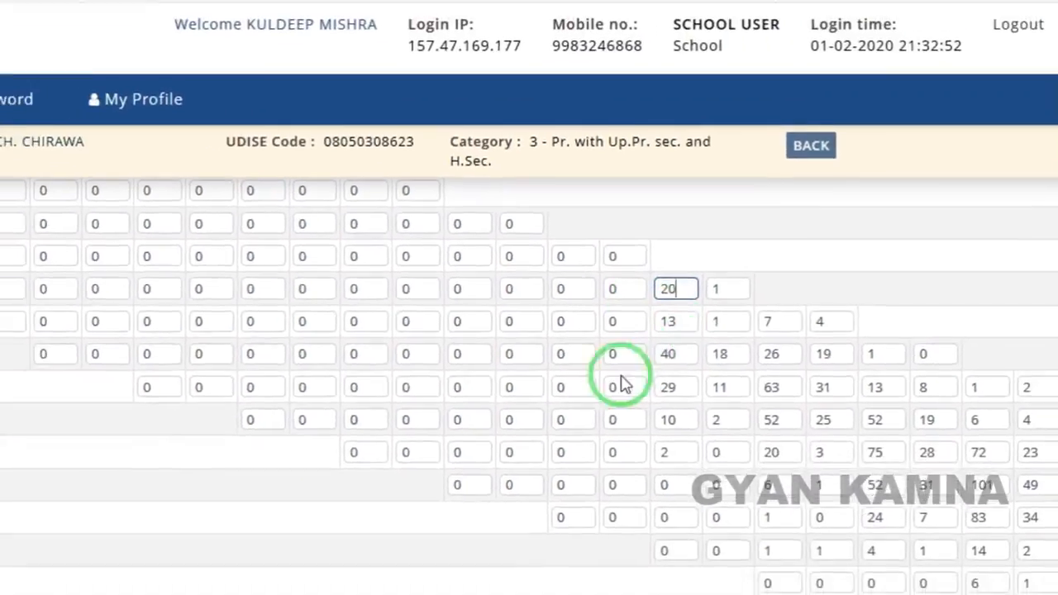
scroll(495, 436, down, 3)
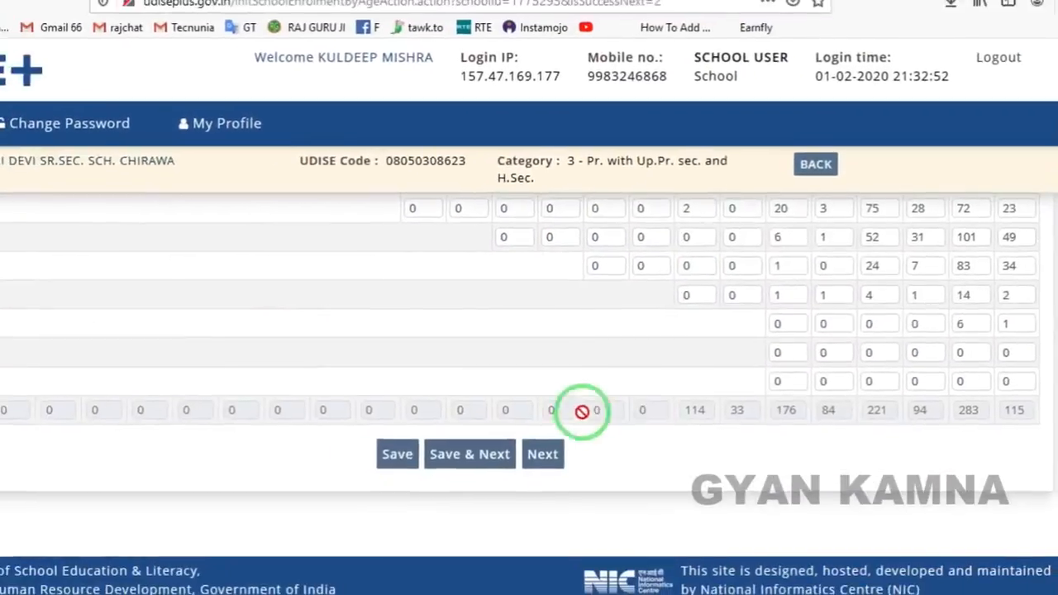
click(484, 453)
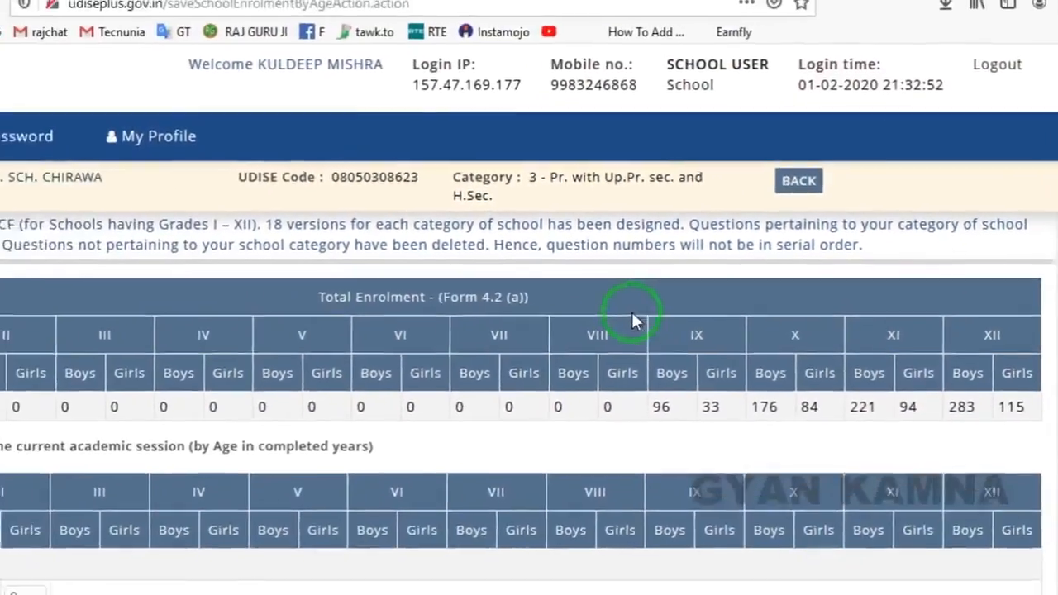
Set the age 12 class IX boys entry to 2, save the age-wise enrolment and continue to the next form.
scroll(496, 401, down, 5)
drag(712, 386, 672, 383)
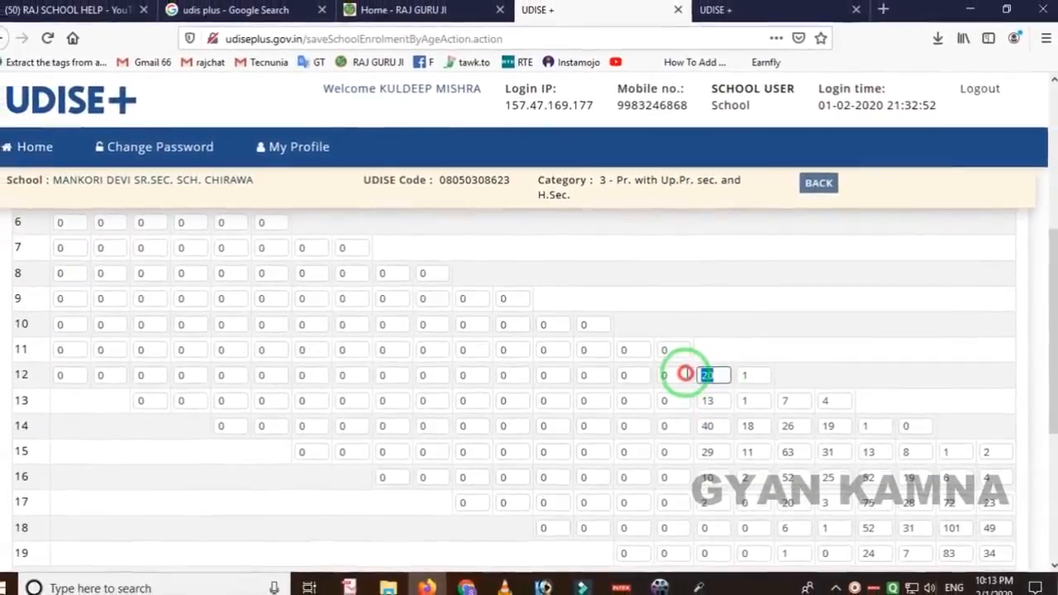
text(2)
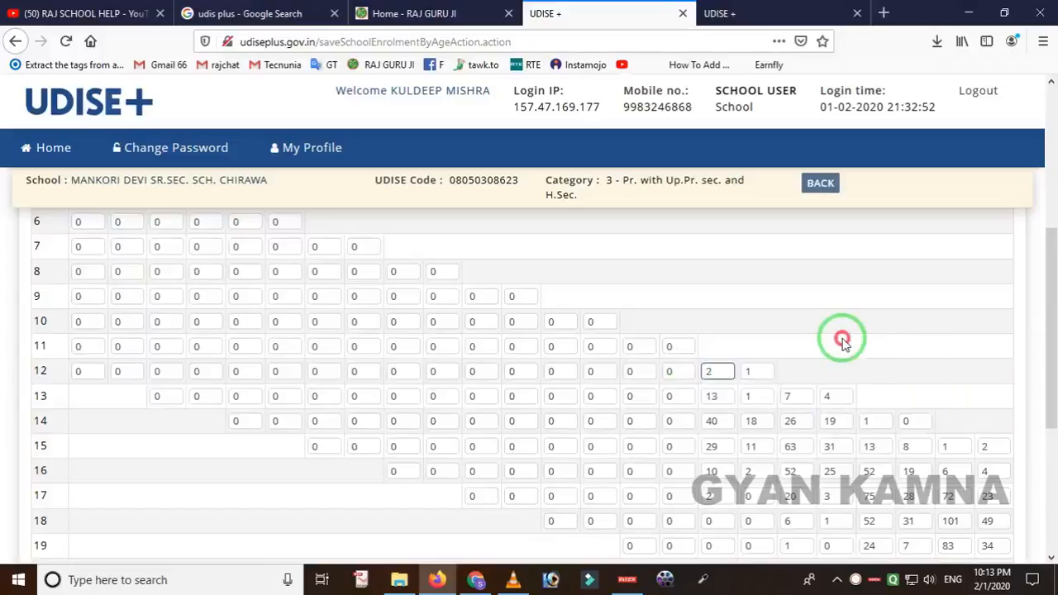
scroll(822, 343, down, 3)
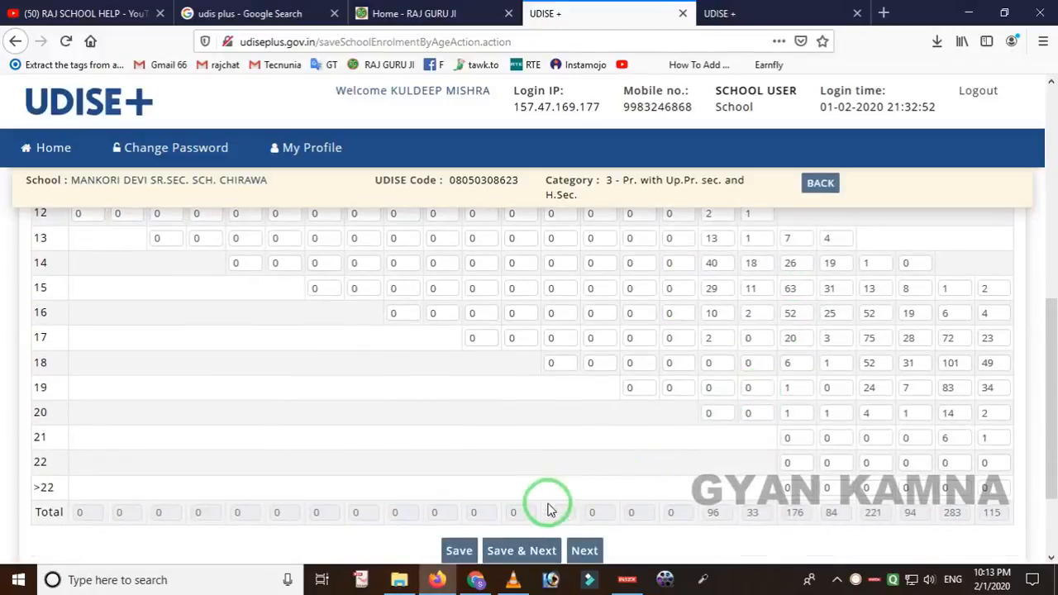
scroll(646, 465, down, 2)
click(526, 442)
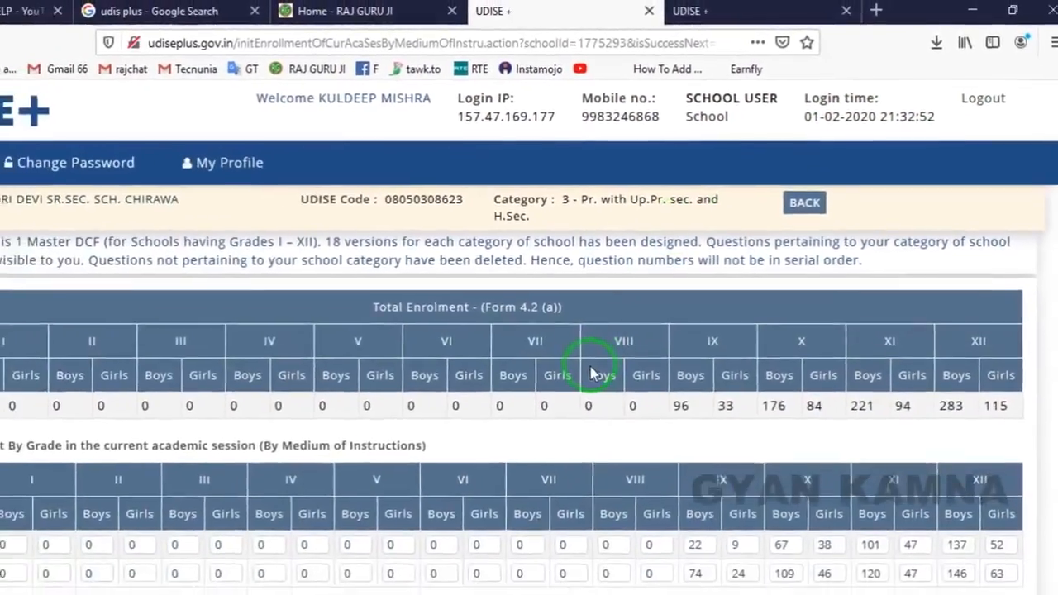
Review the Form 4.2 (a) class totals and the Hindi and English medium rows in section 4.4.
scroll(610, 353, down, 2)
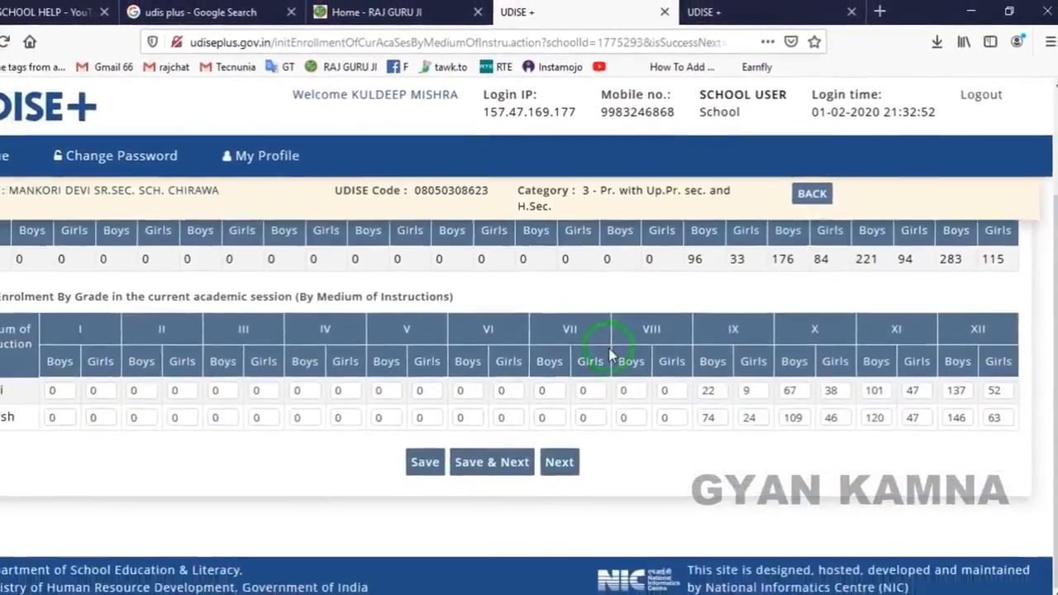
scroll(489, 354, up, 1)
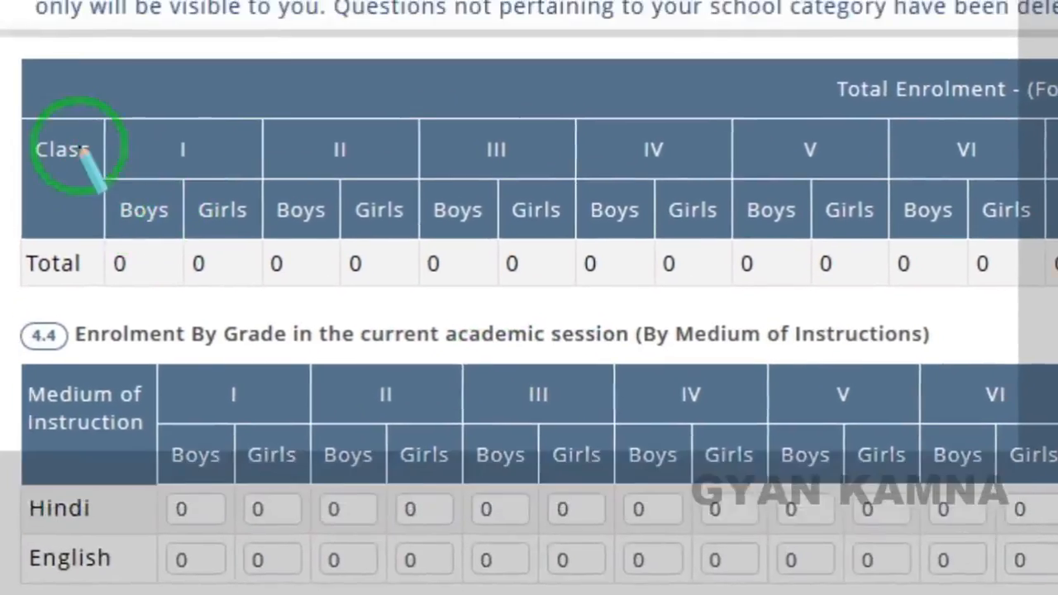
mouse_move(2, 38)
mouse_down()
mouse_move(96, 213)
mouse_move(849, 278)
mouse_up()
drag(859, 363, 989, 363)
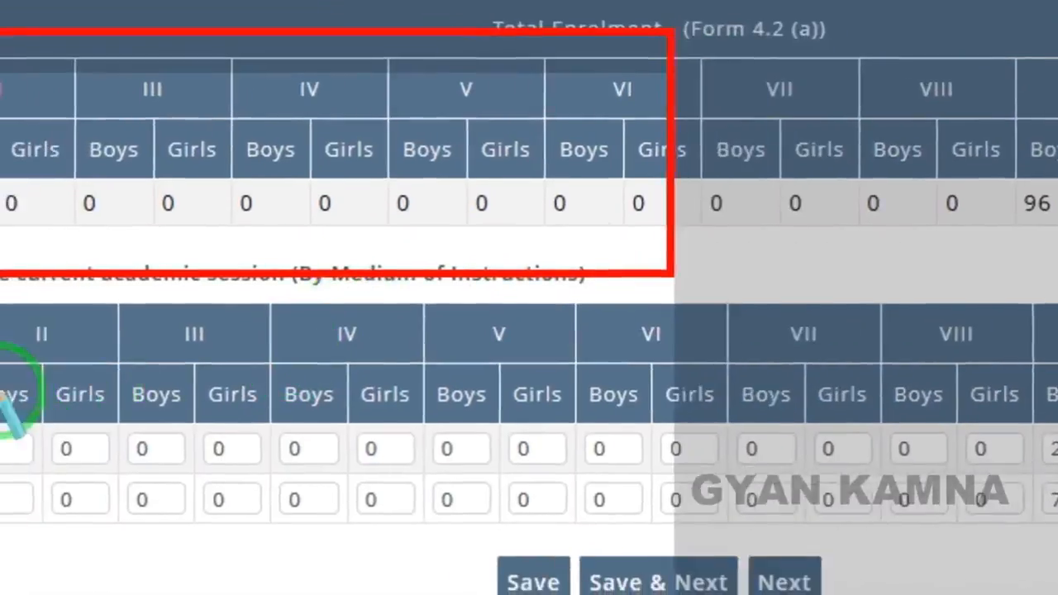
click(130, 383)
mouse_move(0, 331)
mouse_down()
mouse_move(563, 479)
mouse_move(620, 478)
mouse_up()
right_click(591, 454)
Save the section 4.4 enrolment by medium of instruction and continue to the repeaters form.
mouse_move(0, 416)
mouse_down()
mouse_move(388, 499)
mouse_move(447, 494)
mouse_up()
right_click(783, 405)
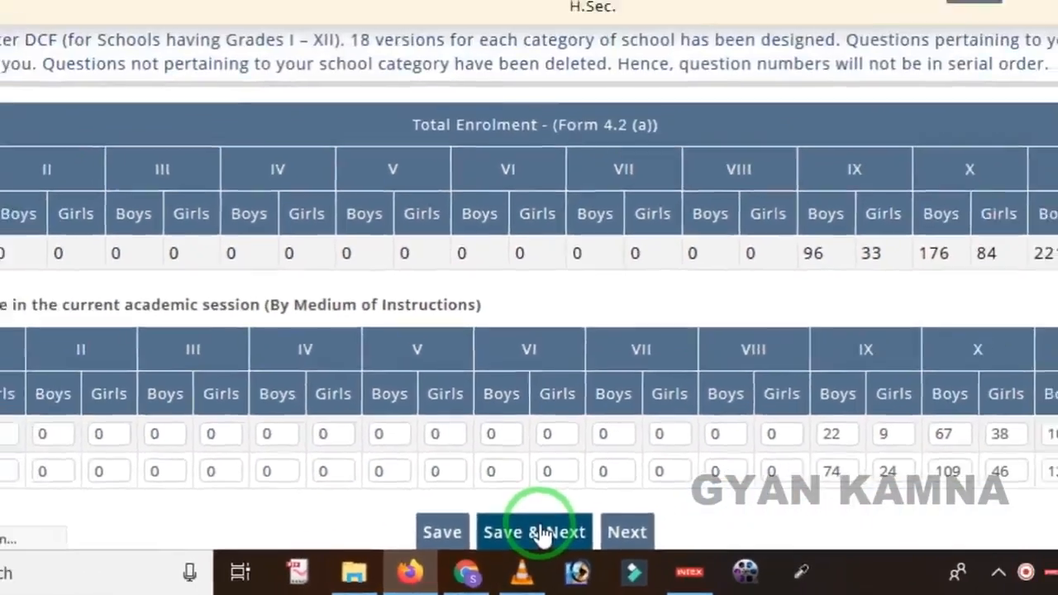
click(659, 516)
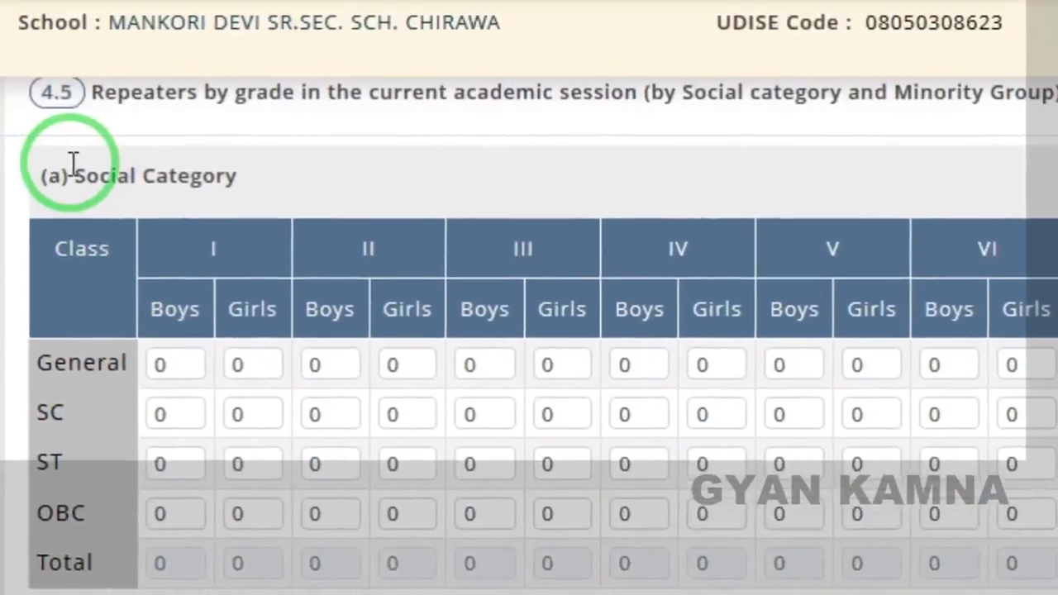
Examine section 4.5 (a), repeaters by social category, across the General, SC, ST and OBC rows and the class columns.
scroll(73, 163, up, 1)
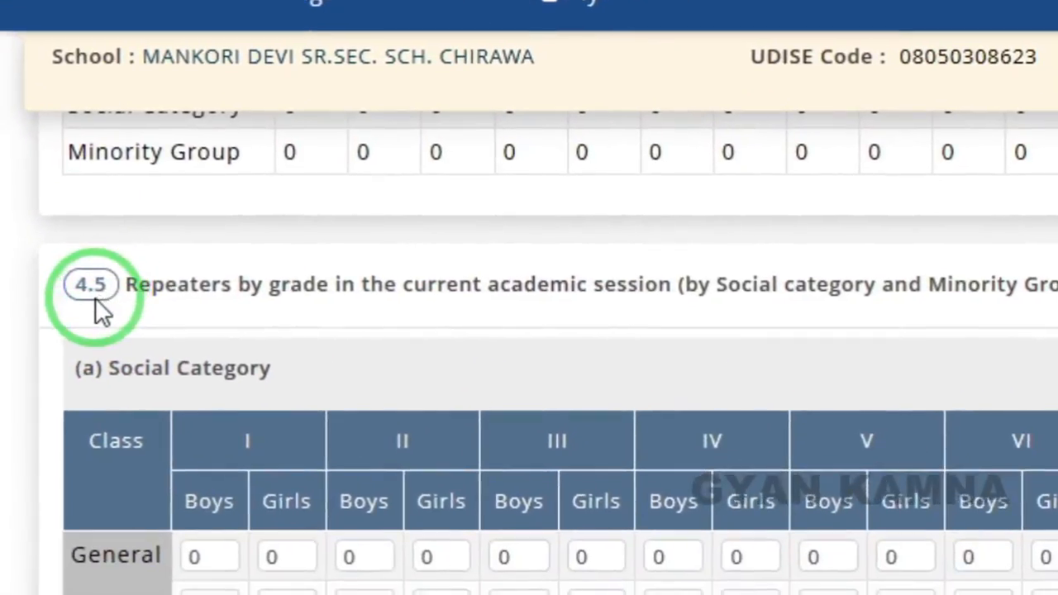
key(ctrl+alt+d)
drag(17, 241, 212, 378)
right_click(318, 319)
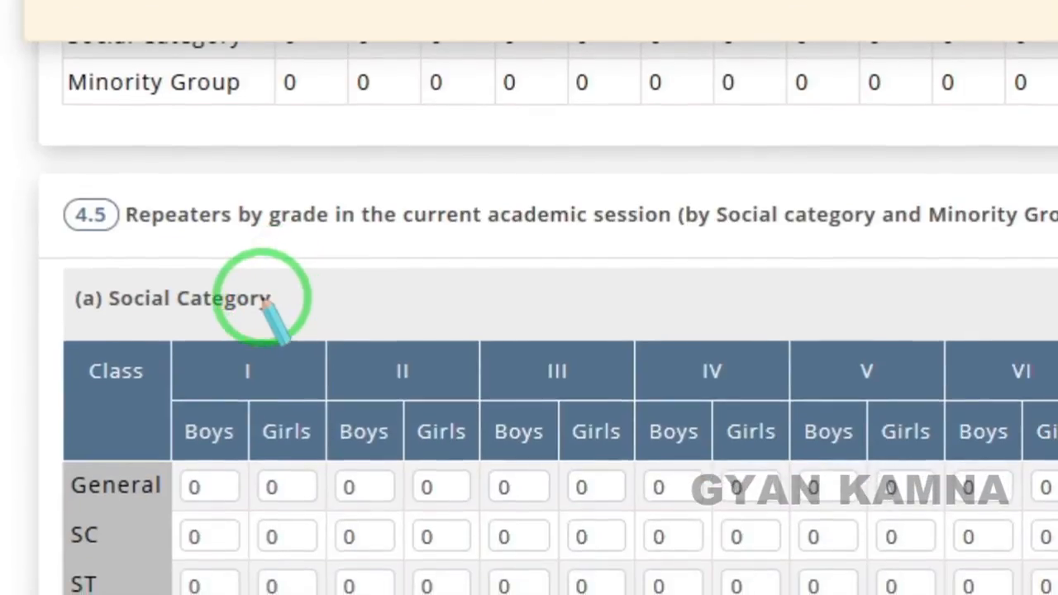
scroll(262, 299, down, 4)
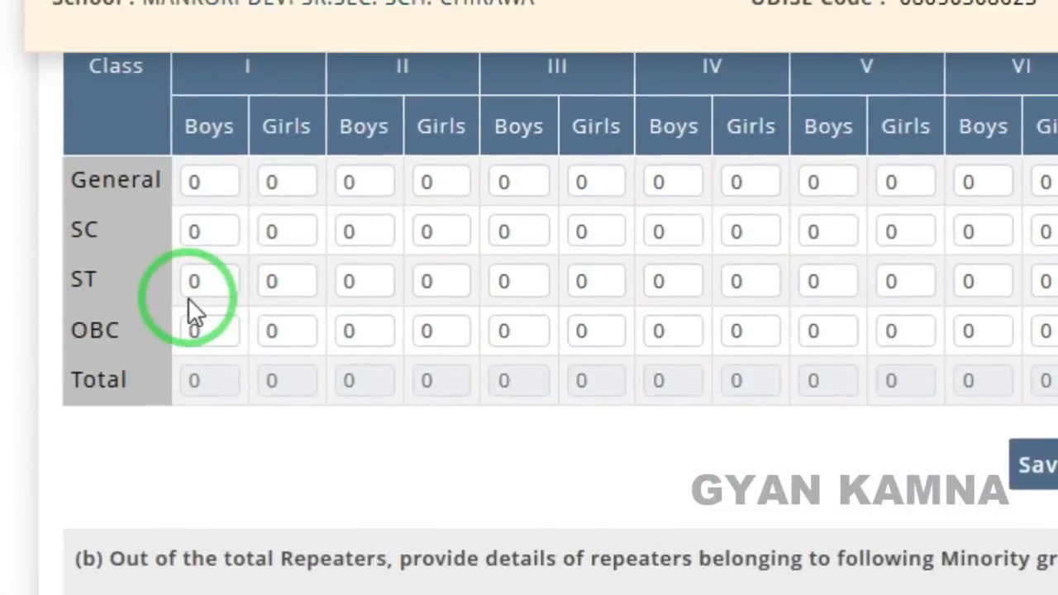
key(ctrl+shift+d)
mouse_move(27, 146)
mouse_down()
mouse_move(107, 342)
mouse_move(182, 421)
mouse_up()
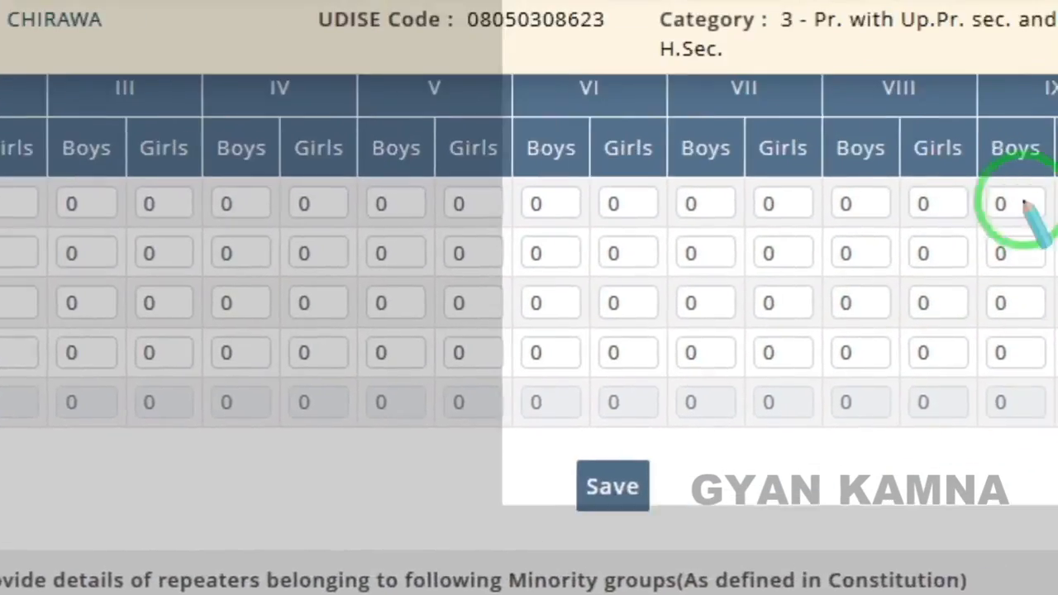
mouse_move(833, 176)
mouse_down()
mouse_move(912, 498)
mouse_move(1057, 464)
mouse_up()
right_click(527, 425)
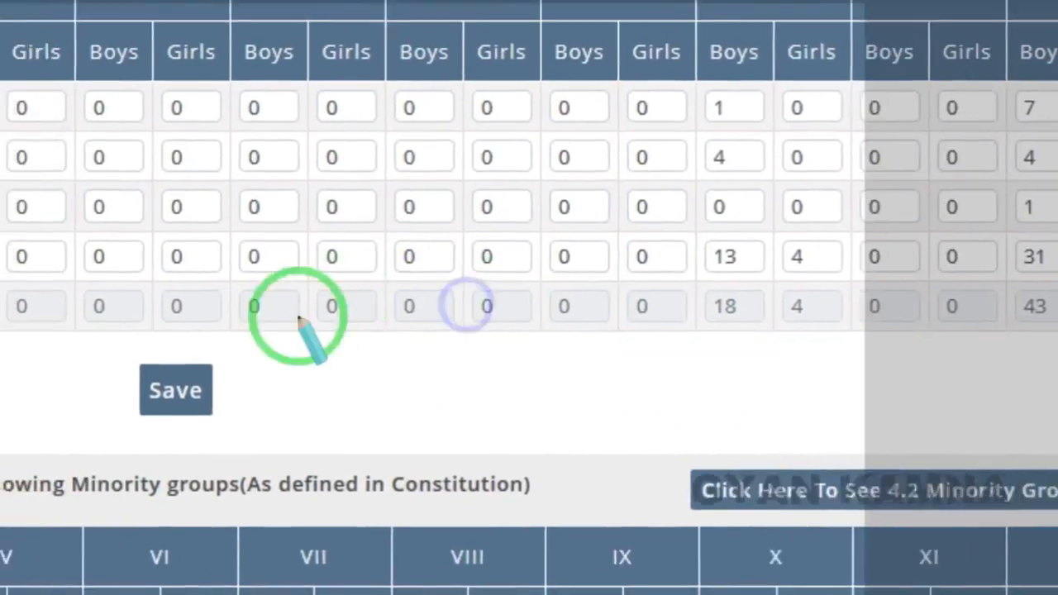
Mark the section 4.5 repeaters form as complete and move on to section 4.6.
drag(139, 426, 140, 425)
mouse_move(237, 295)
mouse_down()
mouse_move(414, 439)
mouse_move(433, 427)
mouse_up()
right_click(488, 351)
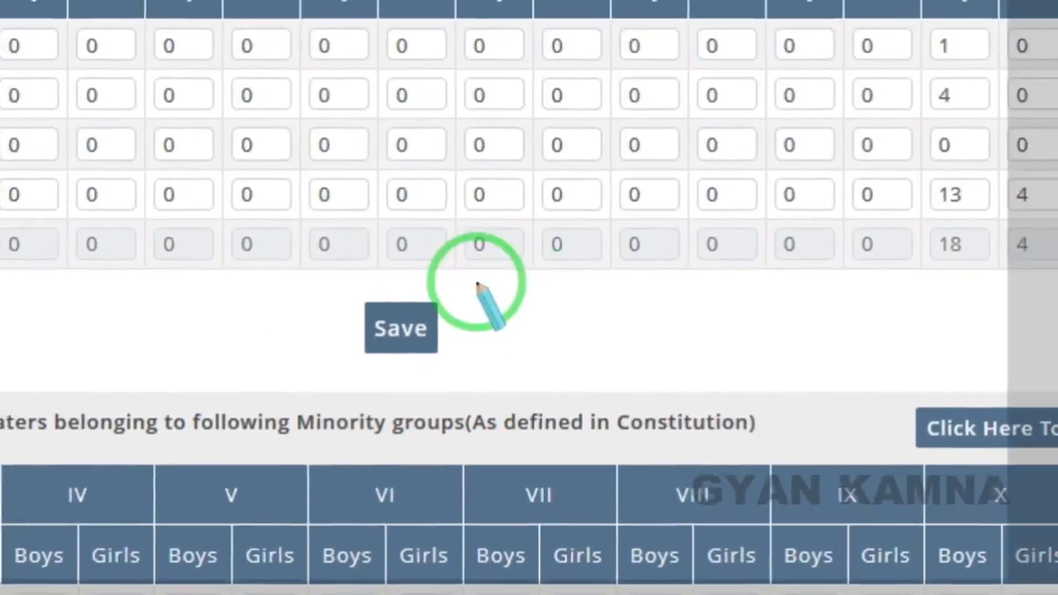
key(Escape)
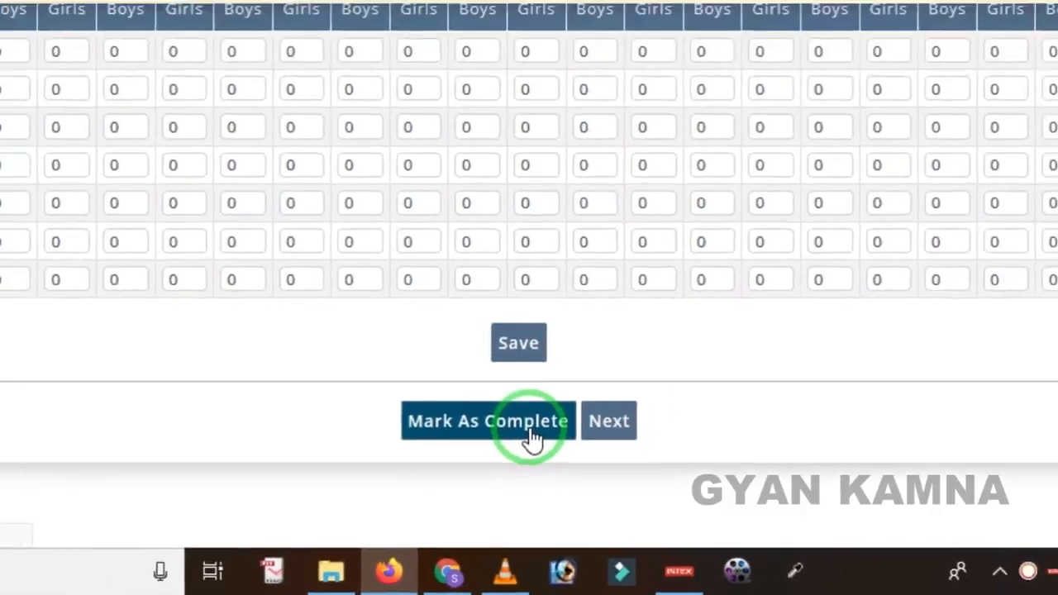
click(532, 385)
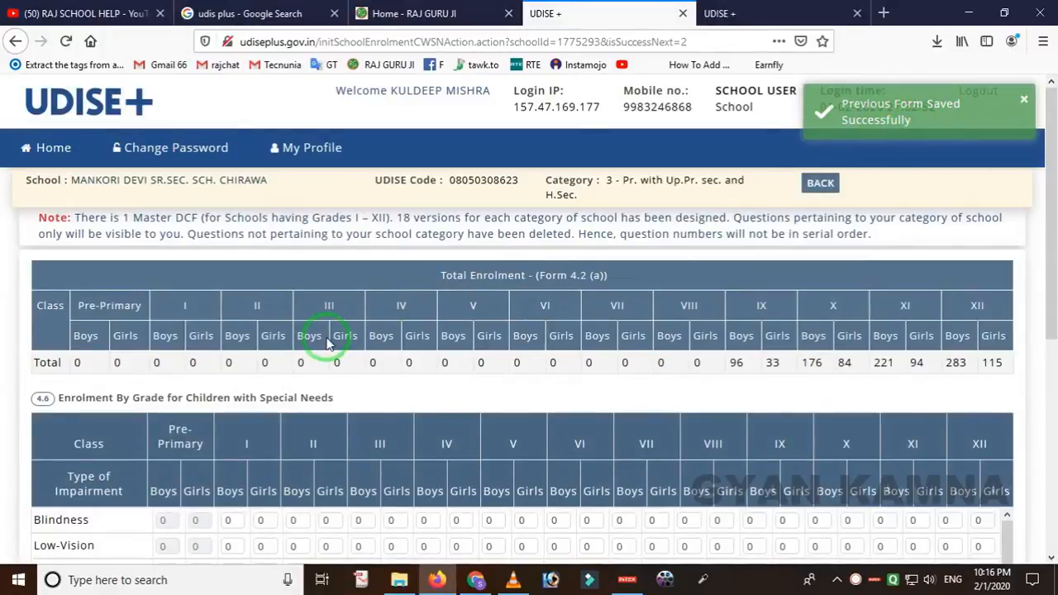
Check the impairment rows for children with special needs in section 4.6, save the form and continue.
scroll(328, 346, down, 2)
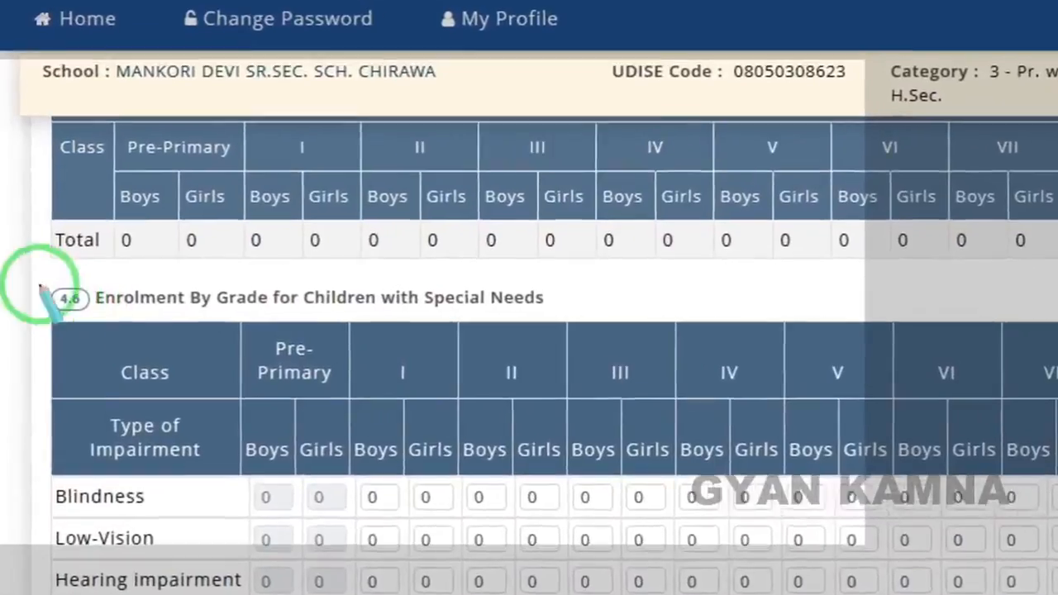
mouse_move(15, 294)
mouse_down()
mouse_move(56, 344)
mouse_move(245, 338)
mouse_move(611, 368)
mouse_up()
drag(659, 316, 710, 317)
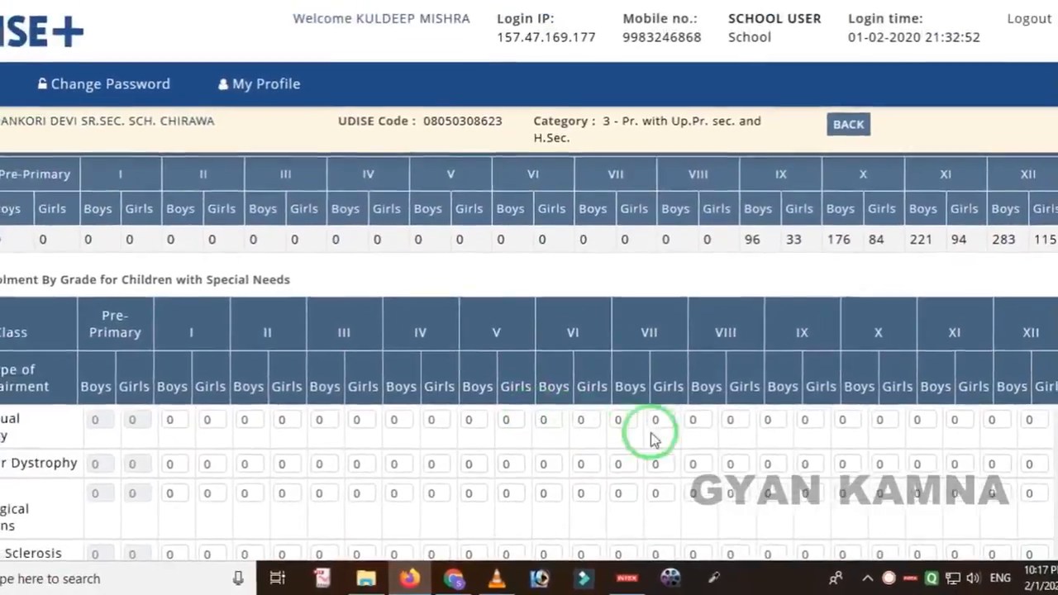
scroll(529, 405, down, 10)
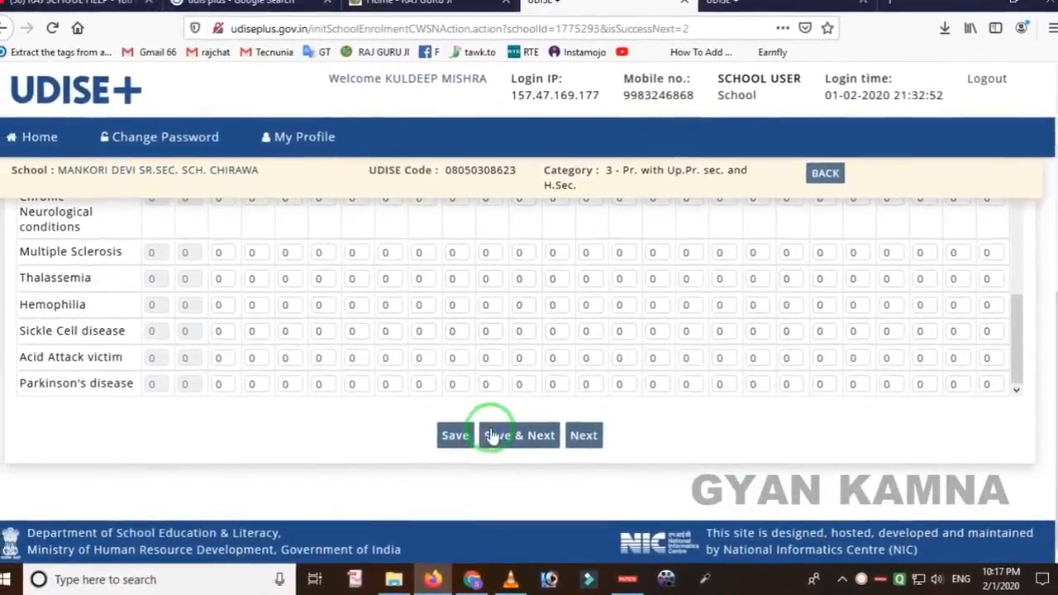
click(506, 435)
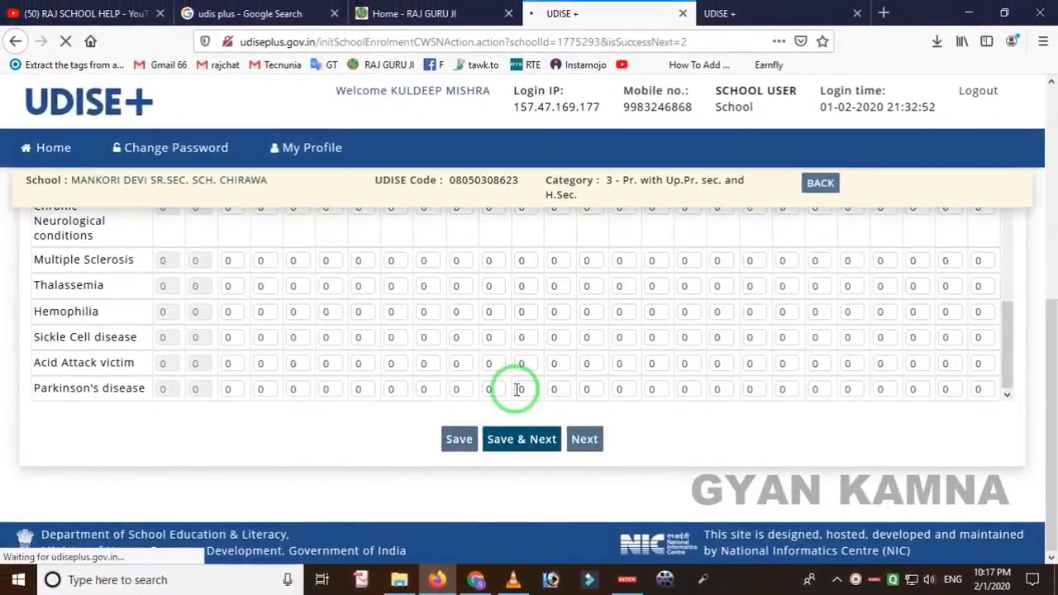
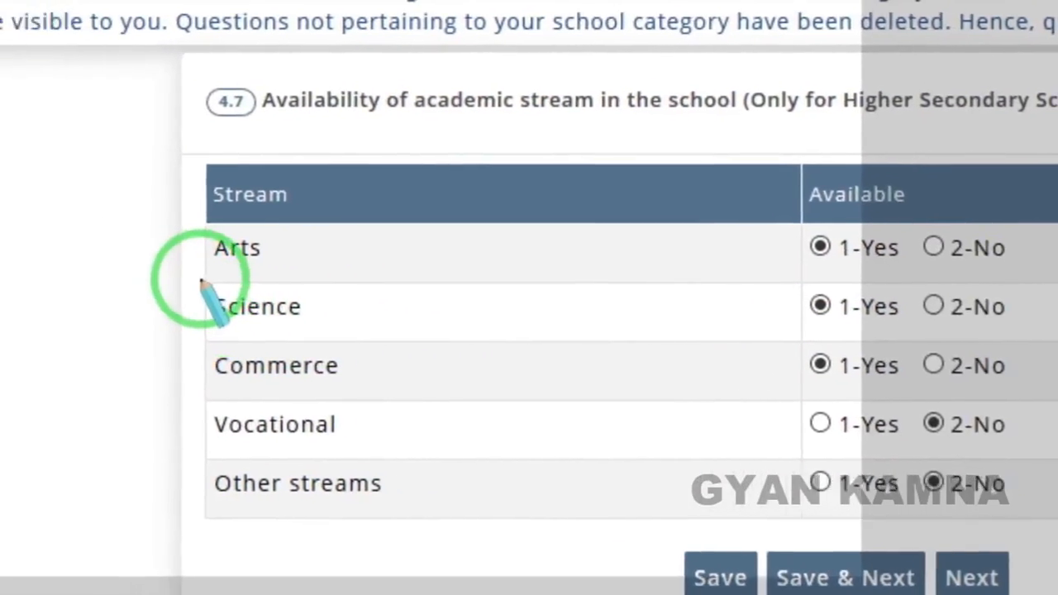
Check the Yes and No answers for each academic stream in section 4.7, save them and continue to section 4.8.
mouse_move(201, 281)
mouse_down()
mouse_move(248, 420)
mouse_move(425, 505)
mouse_move(880, 531)
mouse_up()
drag(837, 408, 973, 403)
right_click(1022, 349)
drag(860, 199, 880, 327)
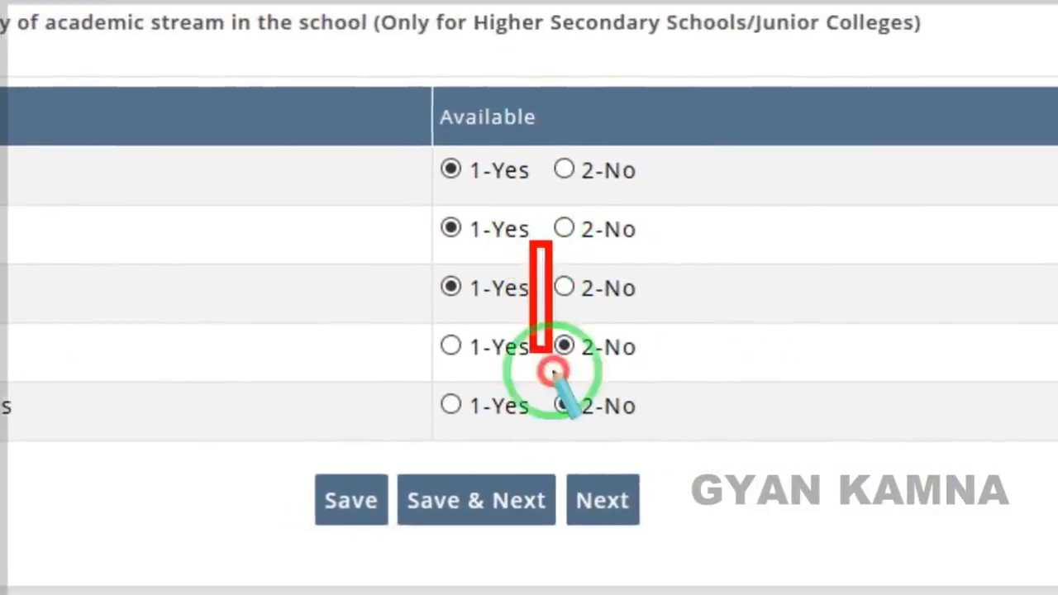
drag(552, 374, 685, 446)
right_click(747, 329)
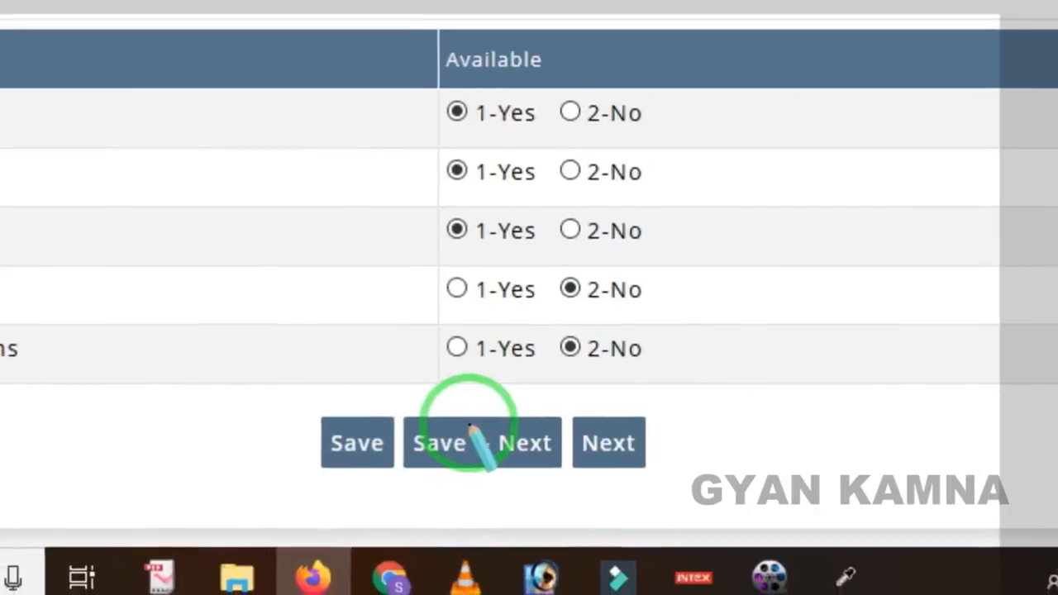
click(516, 446)
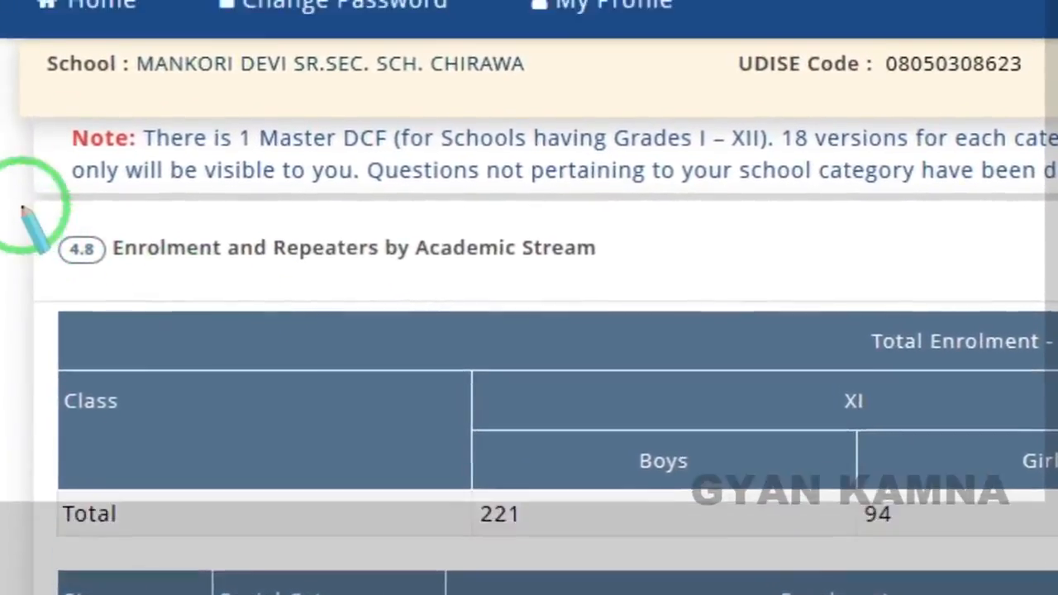
Examine section 4.8, enrolment and repeaters by academic stream, covering the class XI and XII totals and the stream and social category rows.
mouse_move(23, 208)
mouse_down()
mouse_move(103, 310)
mouse_move(352, 337)
mouse_move(719, 329)
mouse_up()
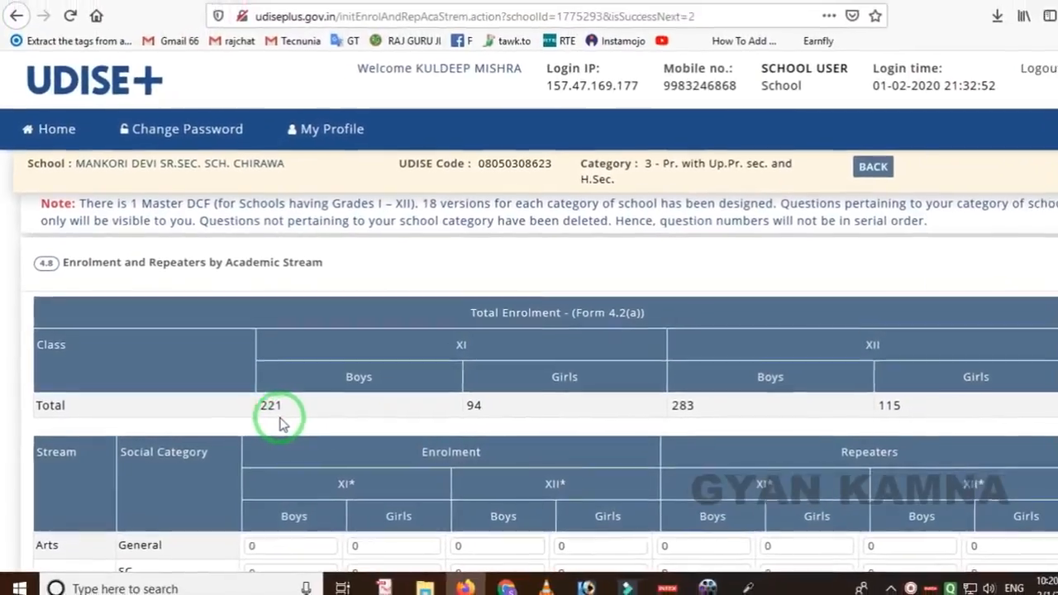
mouse_move(162, 344)
mouse_down()
mouse_move(987, 438)
mouse_move(970, 441)
mouse_up()
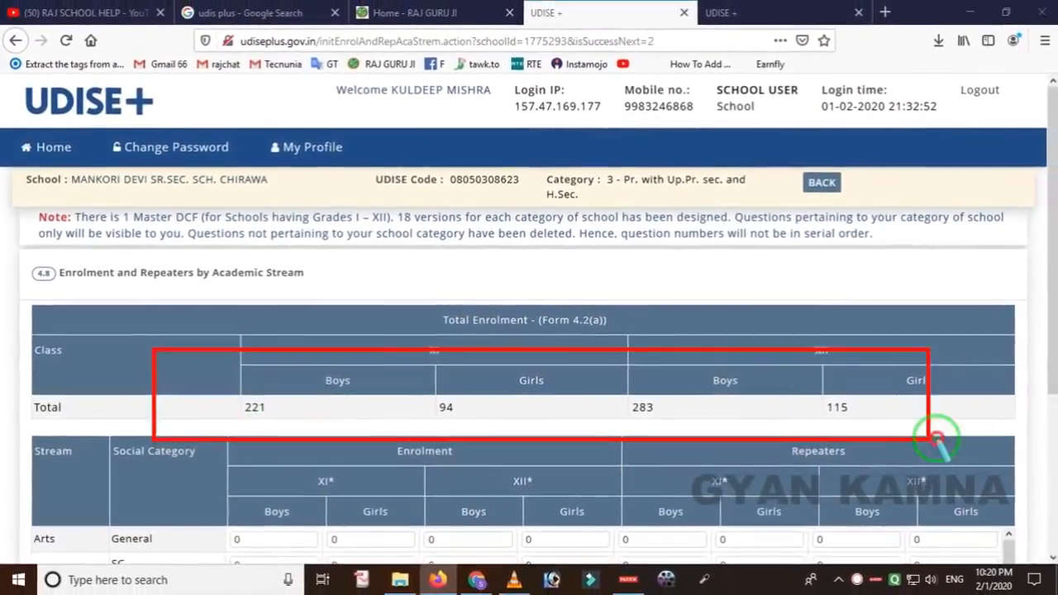
right_click(525, 404)
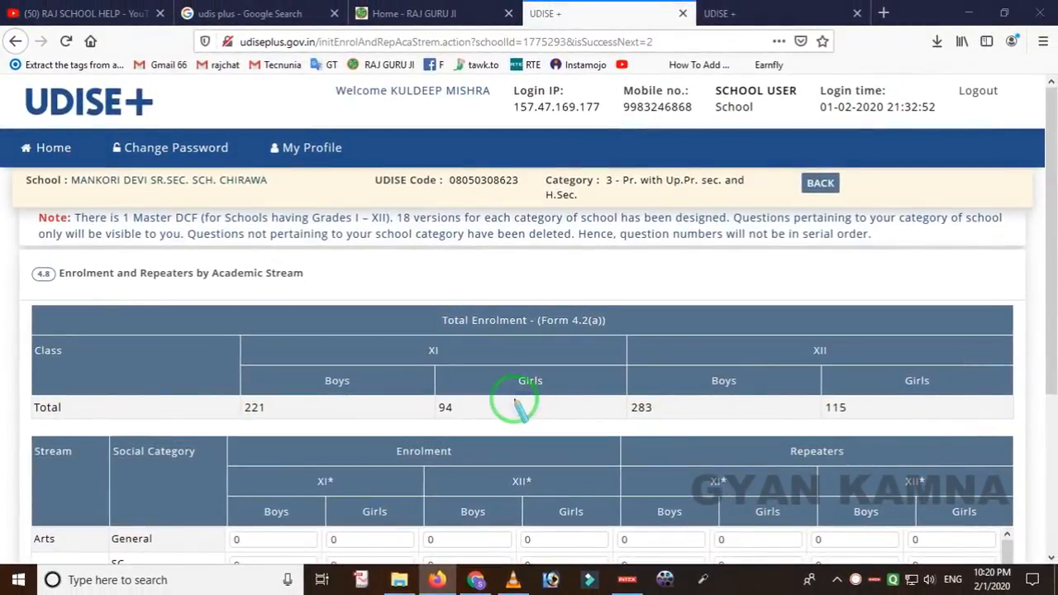
scroll(496, 404, down, 2)
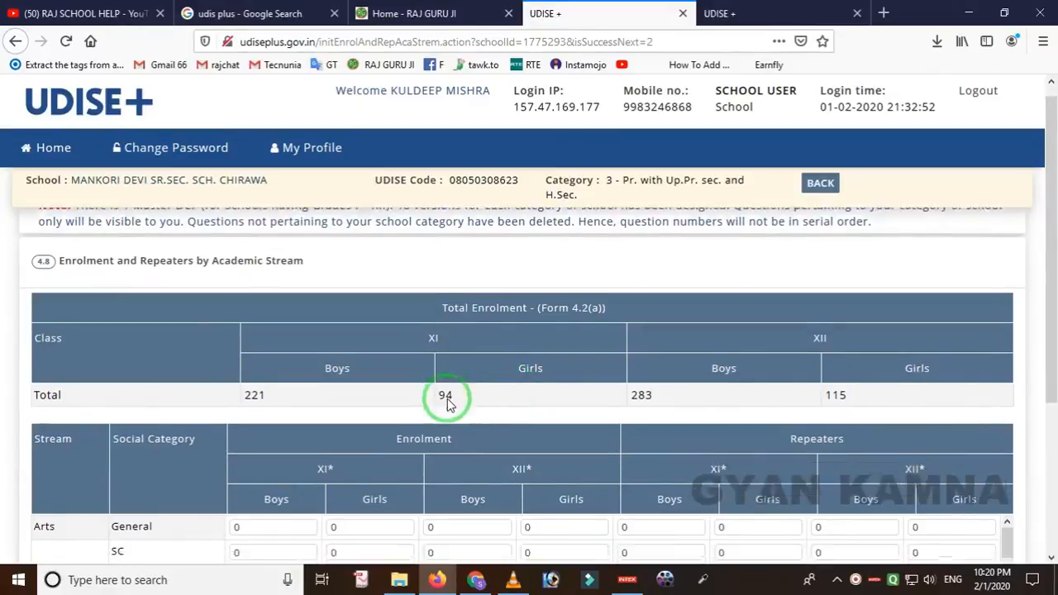
scroll(371, 383, down, 2)
scroll(273, 388, down, 2)
scroll(144, 424, up, 2)
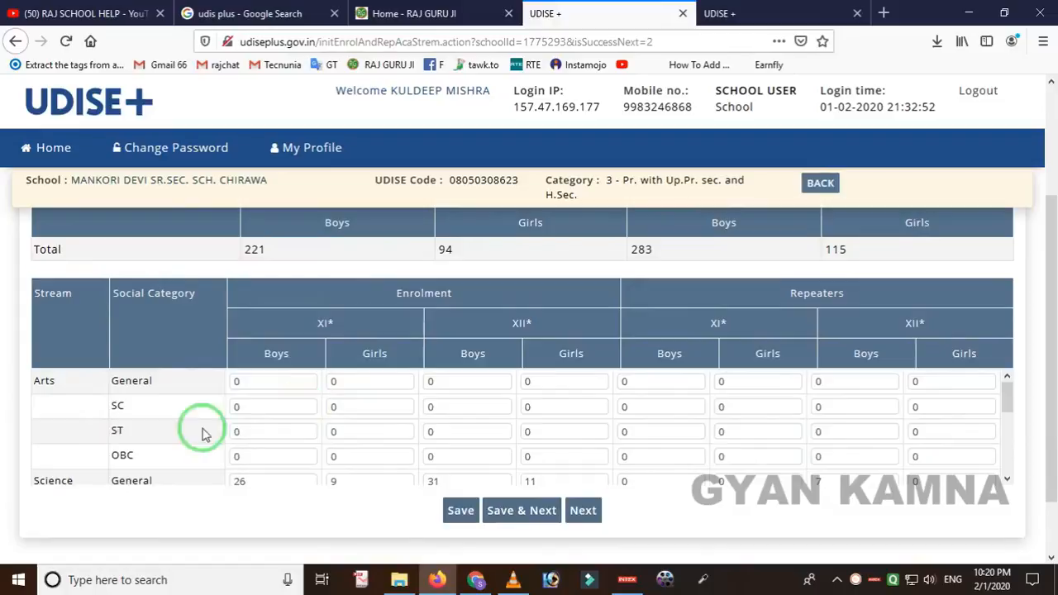
scroll(95, 442, down, 2)
scroll(87, 446, down, 2)
scroll(102, 449, up, 2)
scroll(105, 451, up, 2)
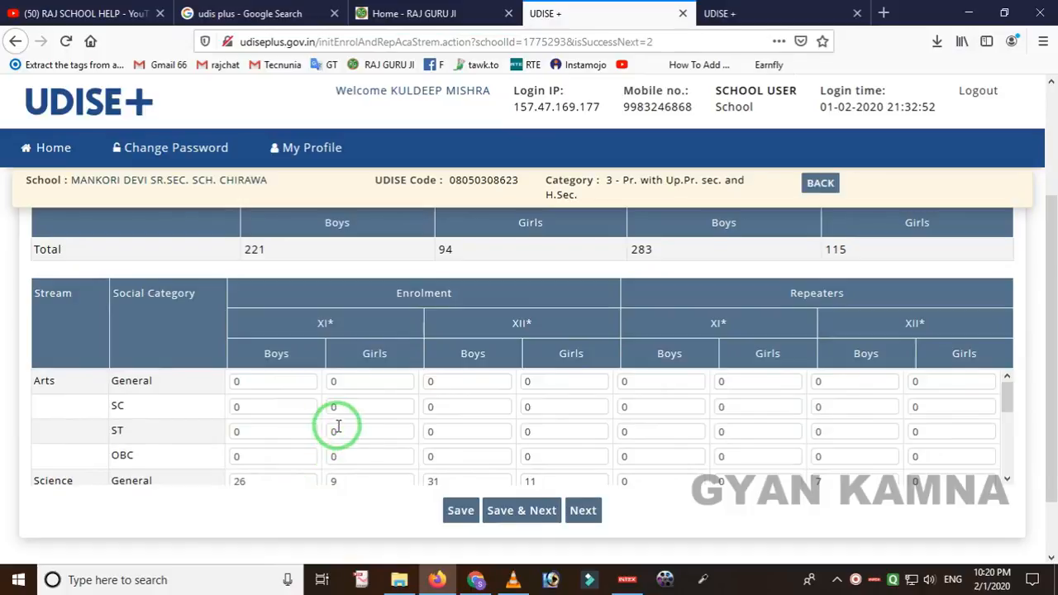
scroll(337, 425, up, 2)
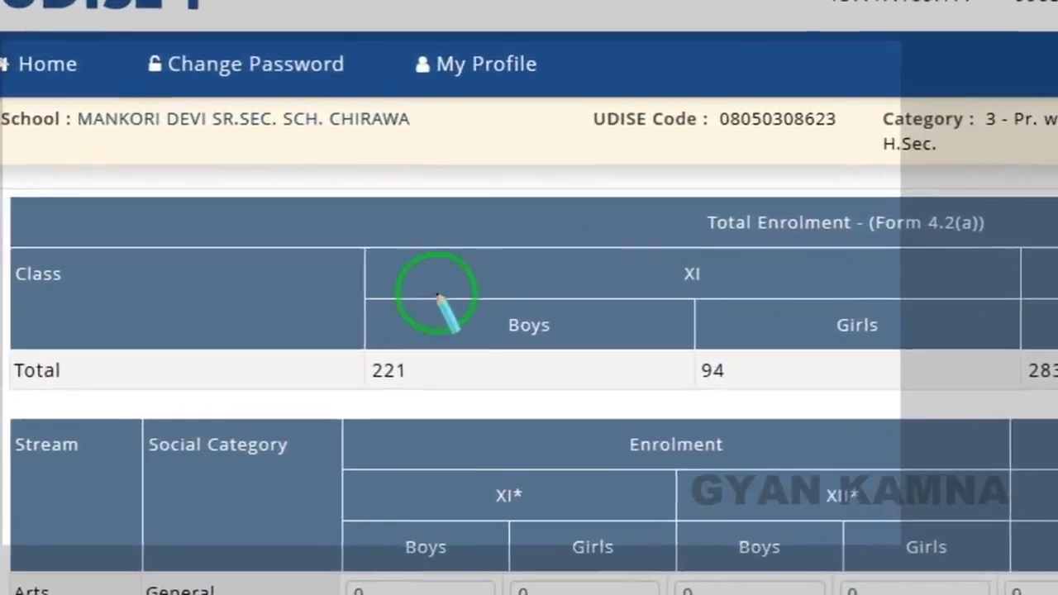
Examine the class XI boys total in section 4.8 against the Arts stream's General, SC, ST and OBC enrolment rows.
mouse_move(330, 273)
mouse_down()
mouse_move(461, 398)
mouse_move(607, 425)
mouse_move(621, 416)
mouse_up()
drag(622, 340, 649, 340)
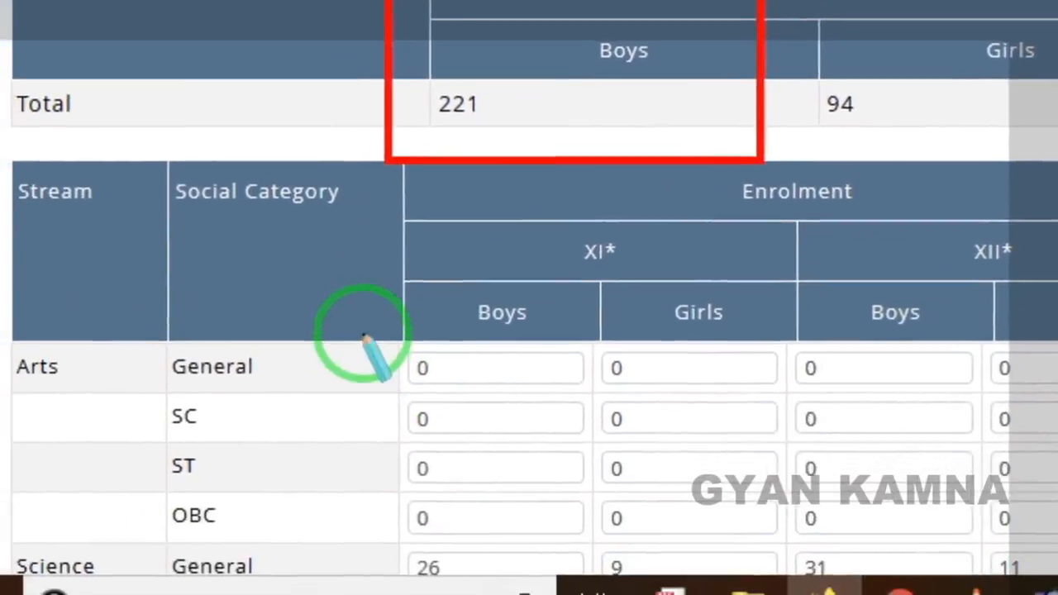
drag(365, 335, 570, 462)
right_click(567, 456)
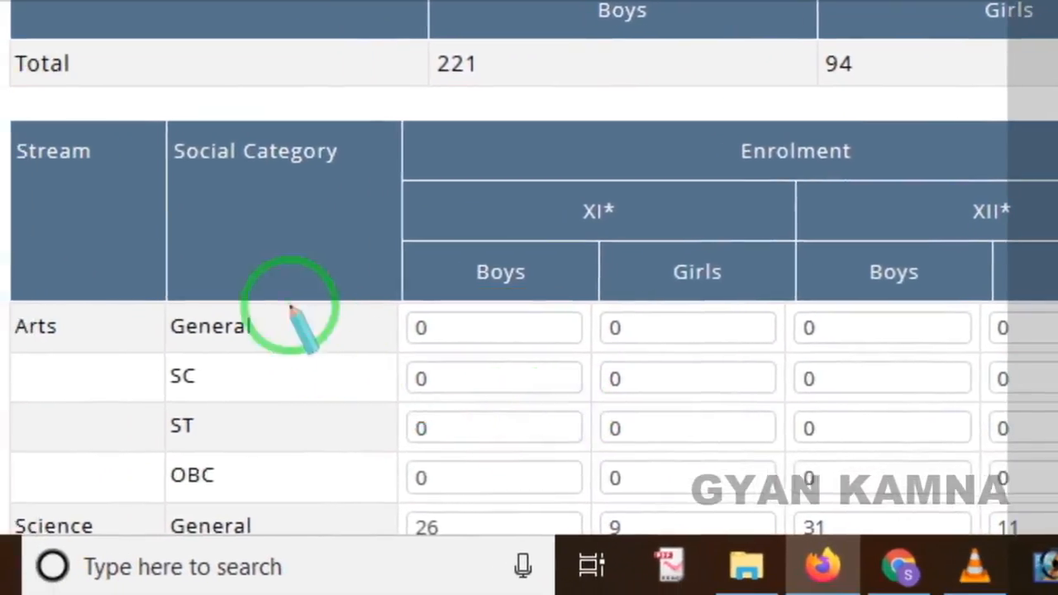
drag(312, 338, 669, 495)
right_click(500, 426)
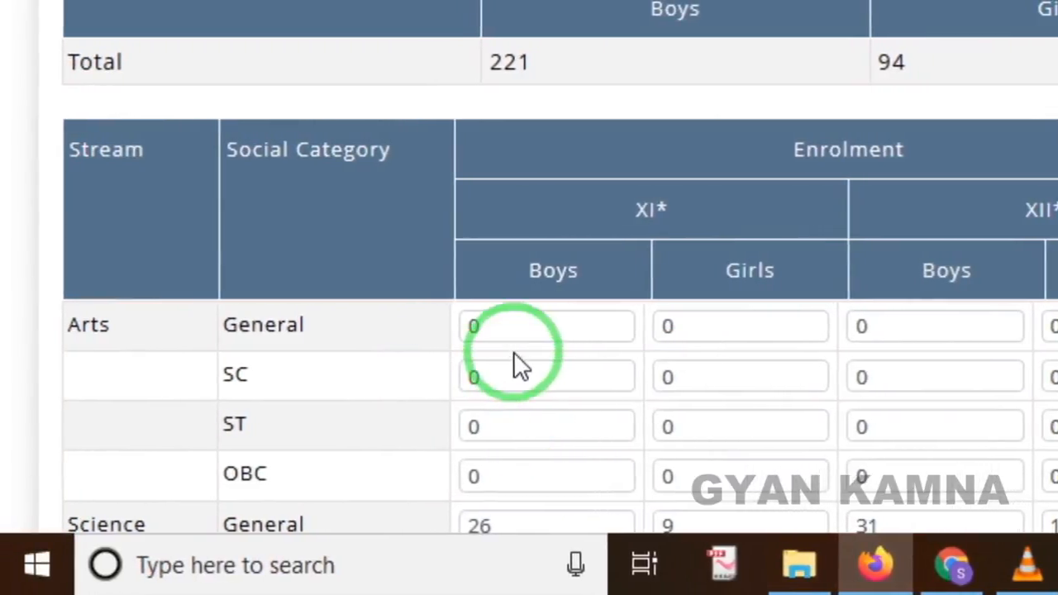
scroll(513, 352, down, 2)
scroll(501, 344, up, 2)
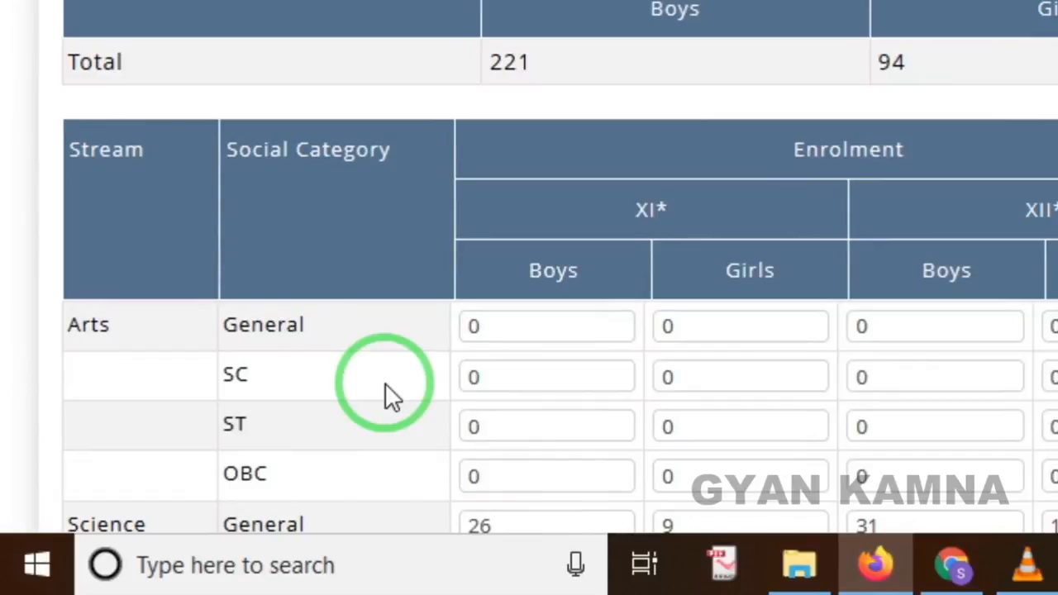
click(386, 383)
mouse_move(167, 287)
mouse_down()
mouse_move(283, 383)
mouse_move(397, 380)
mouse_up()
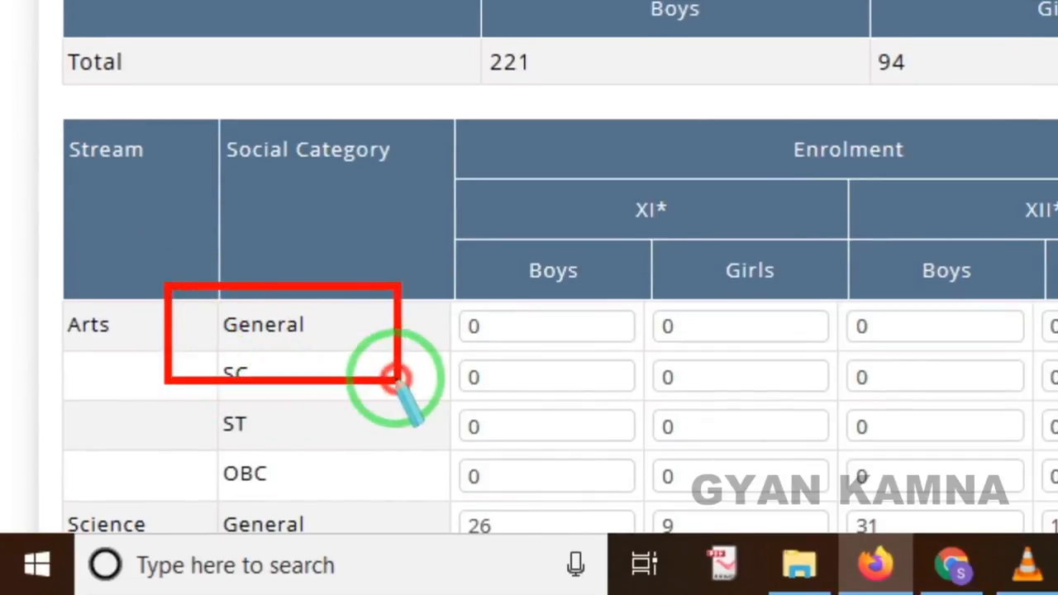
mouse_move(150, 355)
mouse_down()
mouse_move(185, 408)
mouse_move(319, 455)
mouse_up()
right_click(355, 414)
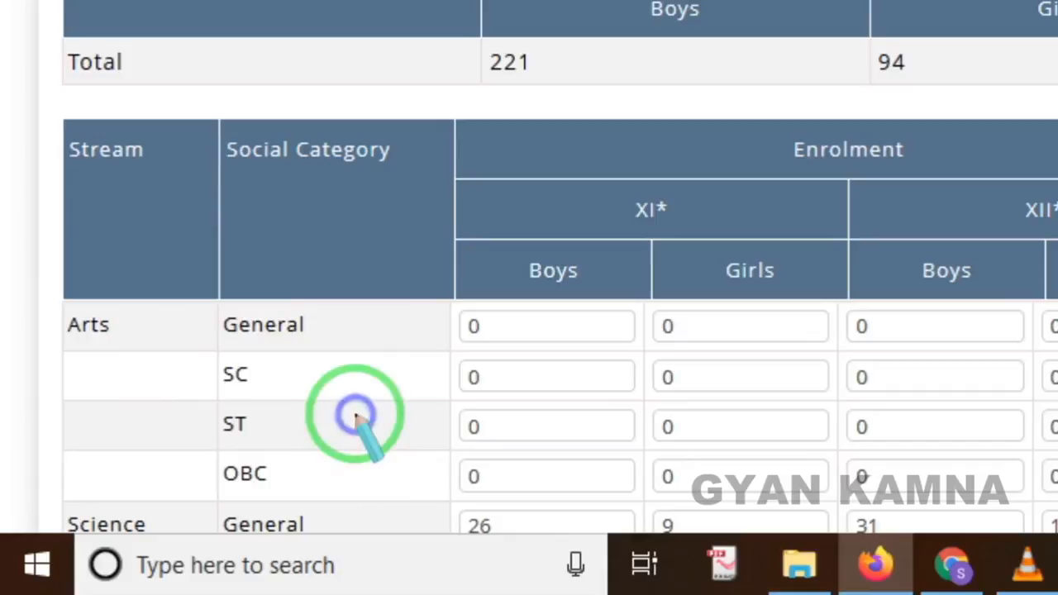
Check the Science and Commerce enrolment rows against the class XI and XII totals, save section 4.8 and continue to section 4.9.
scroll(595, 390, down, 3)
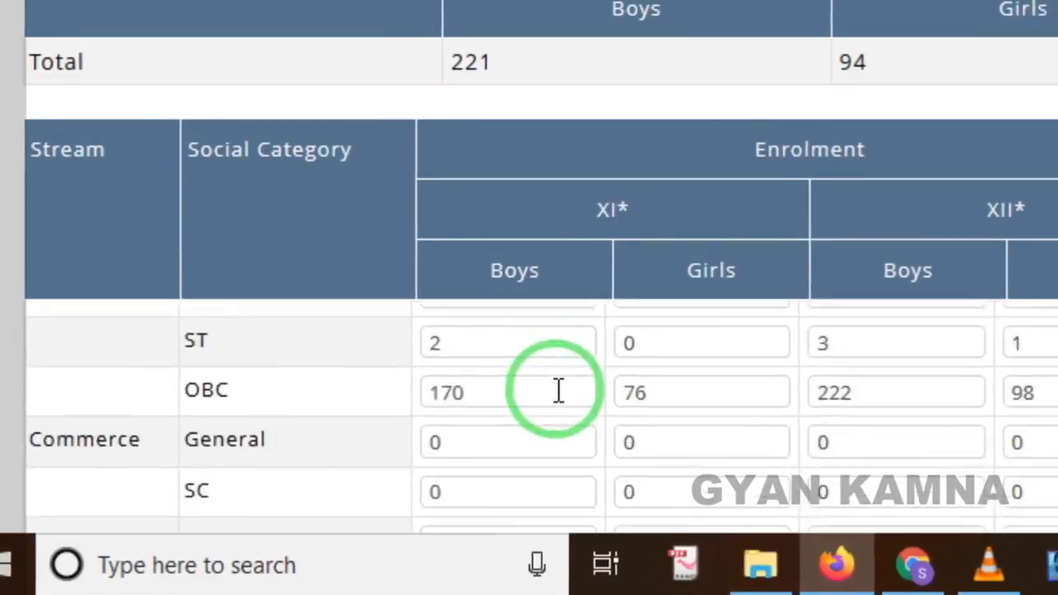
scroll(557, 390, down, 1)
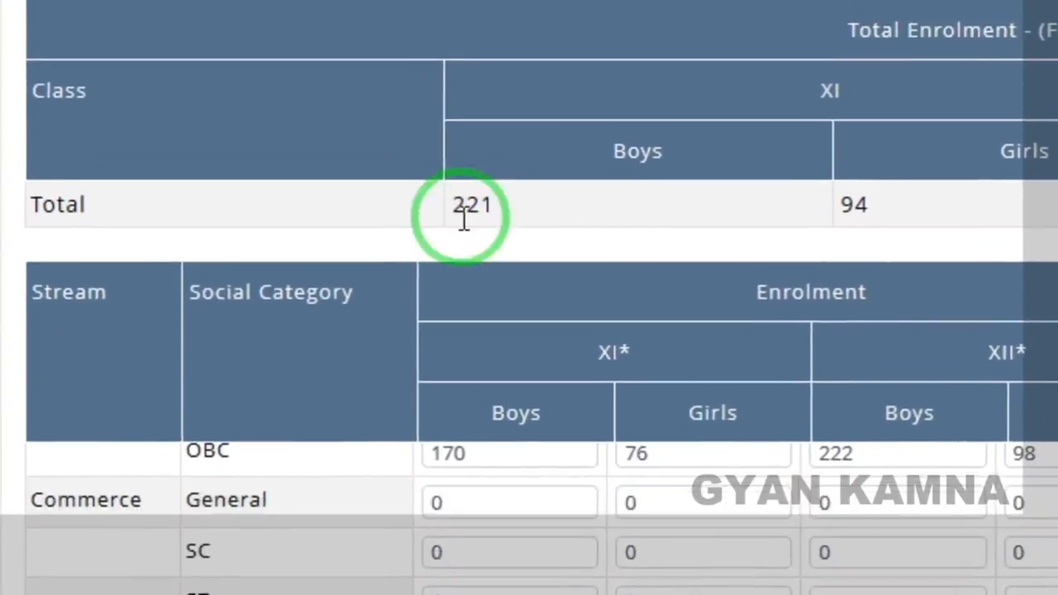
click(428, 62)
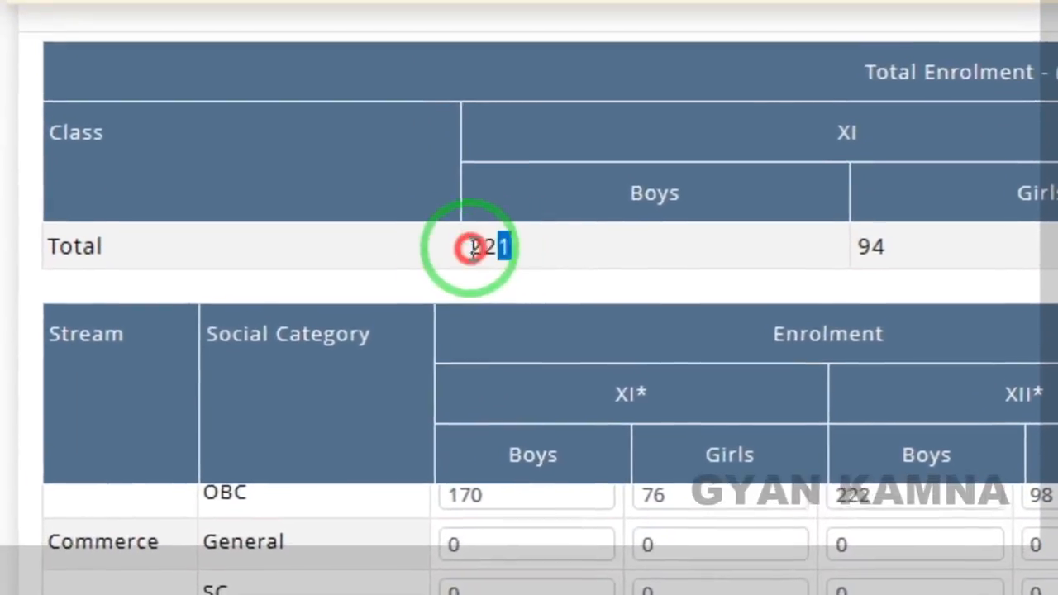
double_click(491, 246)
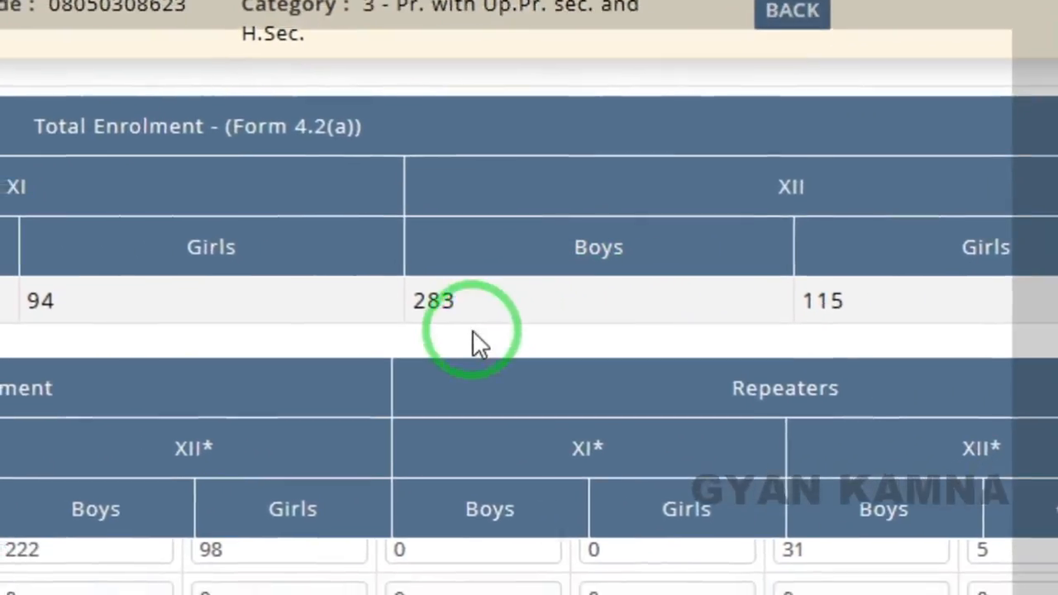
scroll(368, 341, down, 3)
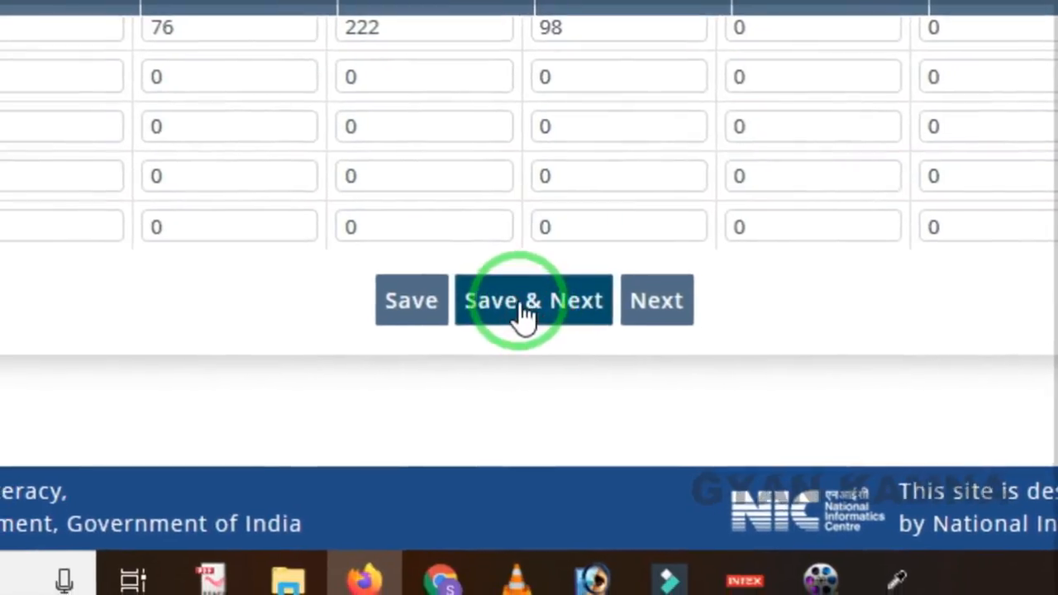
click(522, 310)
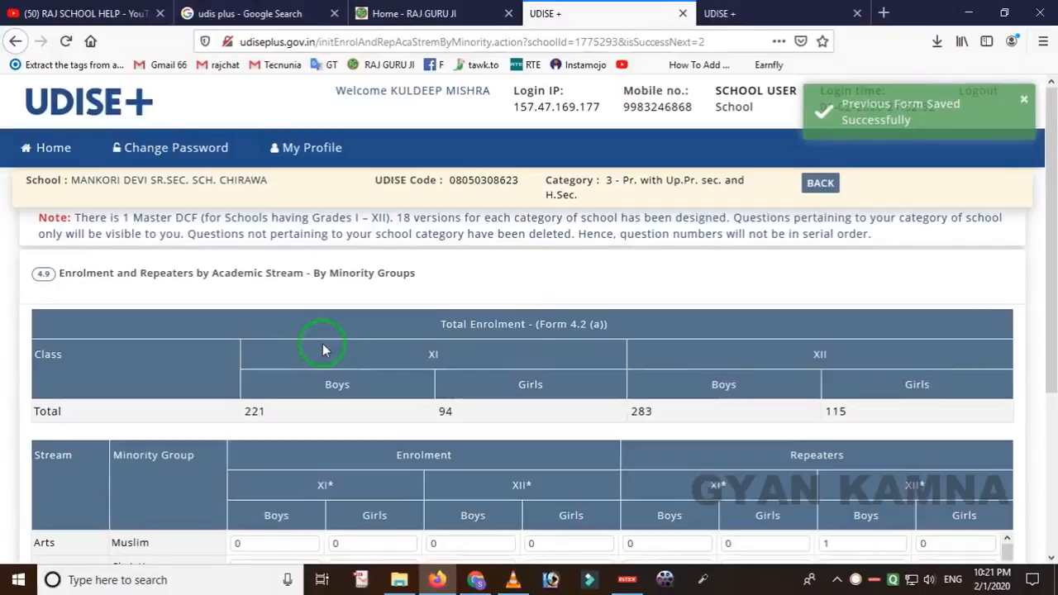
Check the minority group rows for each academic stream in section 4.9, save the form and continue.
mouse_move(20, 253)
mouse_down()
mouse_move(307, 319)
mouse_move(448, 322)
mouse_up()
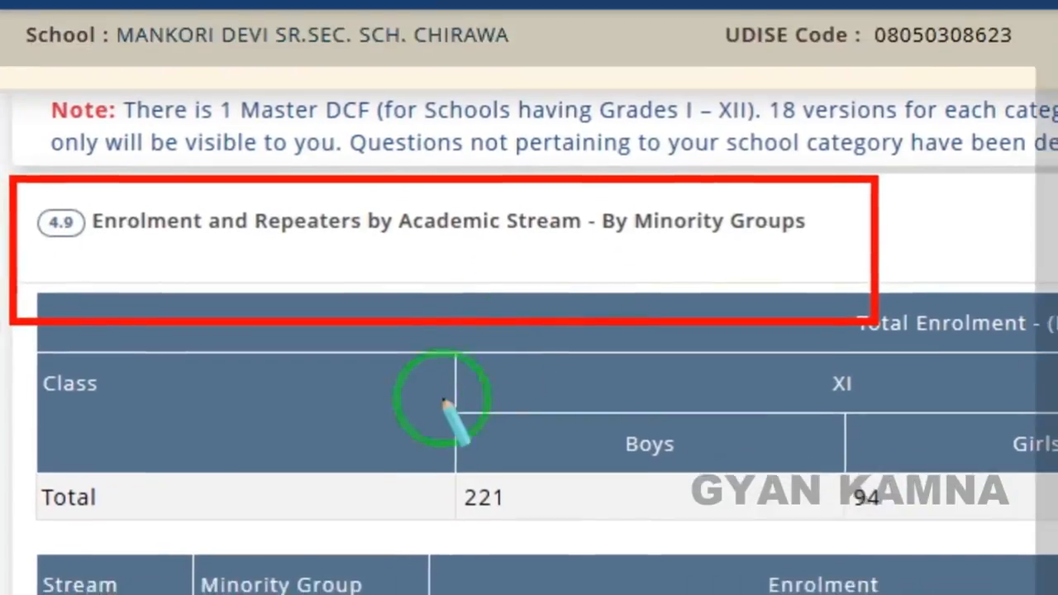
drag(424, 451, 642, 594)
right_click(650, 385)
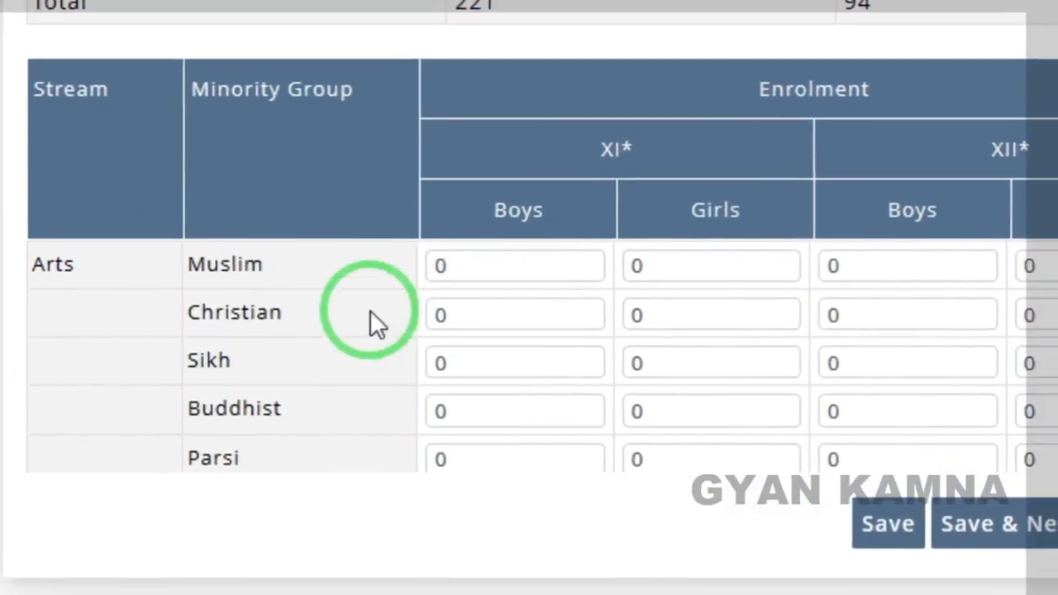
scroll(465, 310, down, 3)
scroll(509, 299, up, 3)
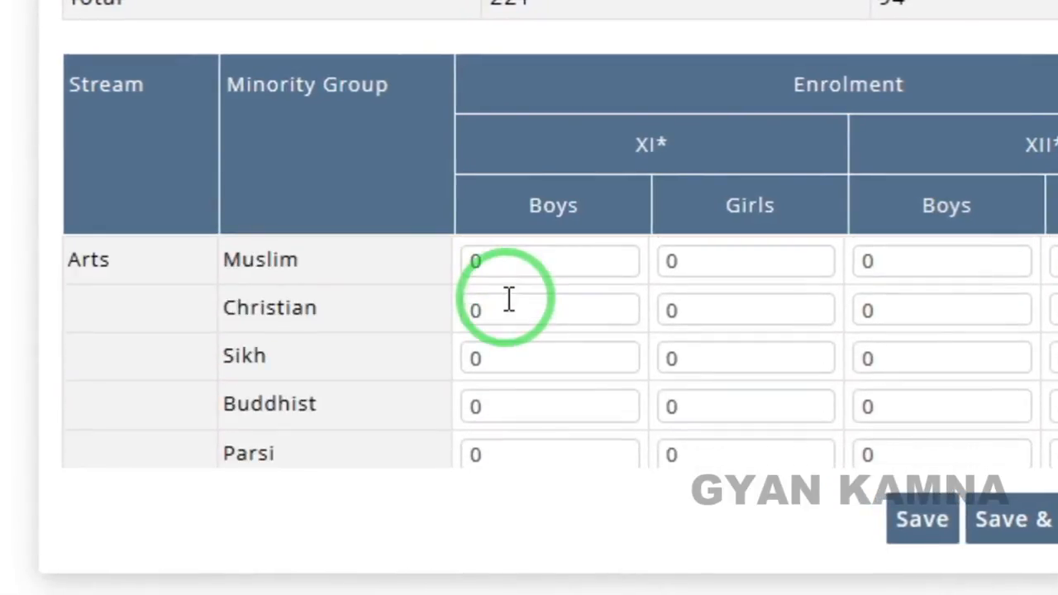
scroll(508, 300, down, 4)
scroll(500, 301, up, 4)
scroll(491, 312, up, 2)
scroll(503, 300, down, 4)
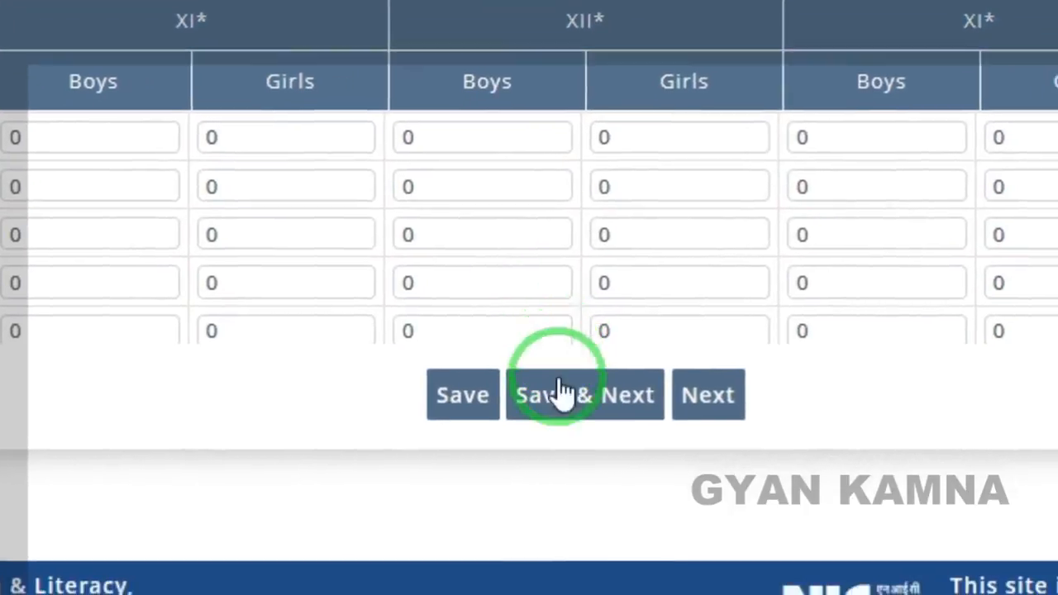
click(605, 413)
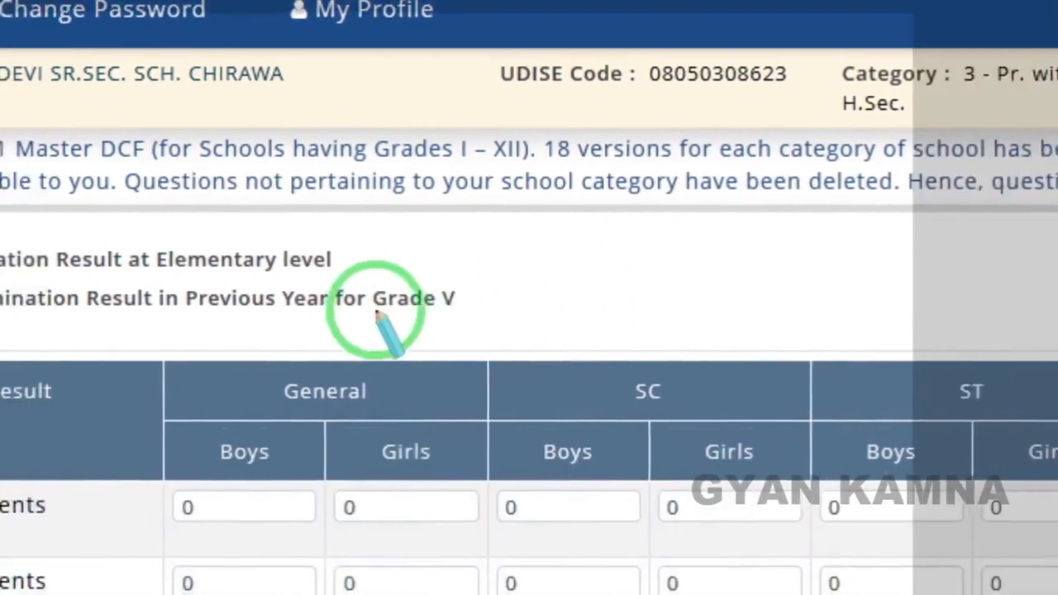
Check the Grade V examination results by social category in section 6.1, save them and continue to section 6.2.
drag(272, 255, 467, 349)
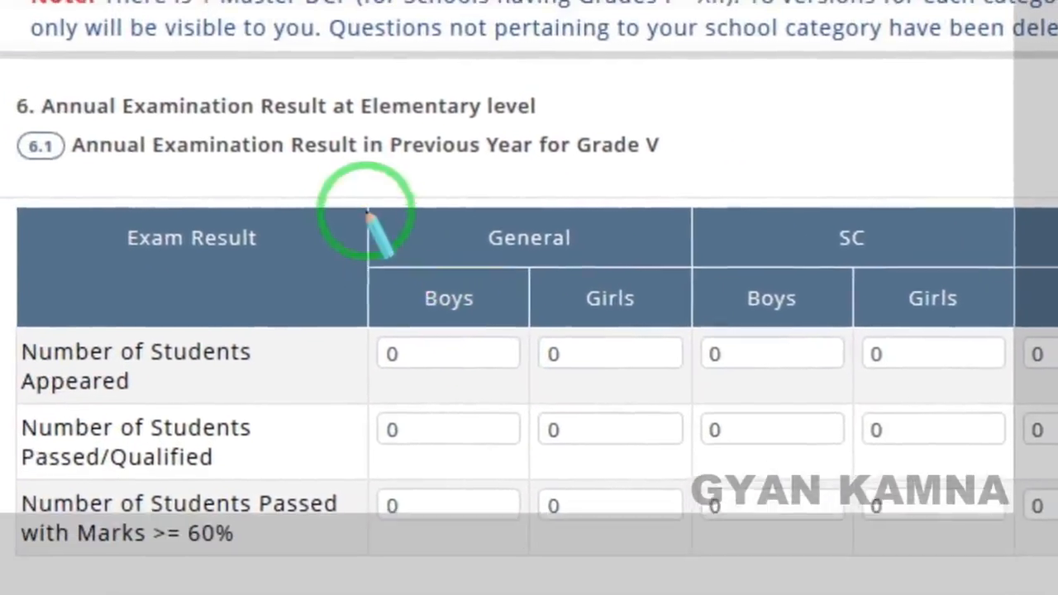
drag(269, 209, 291, 381)
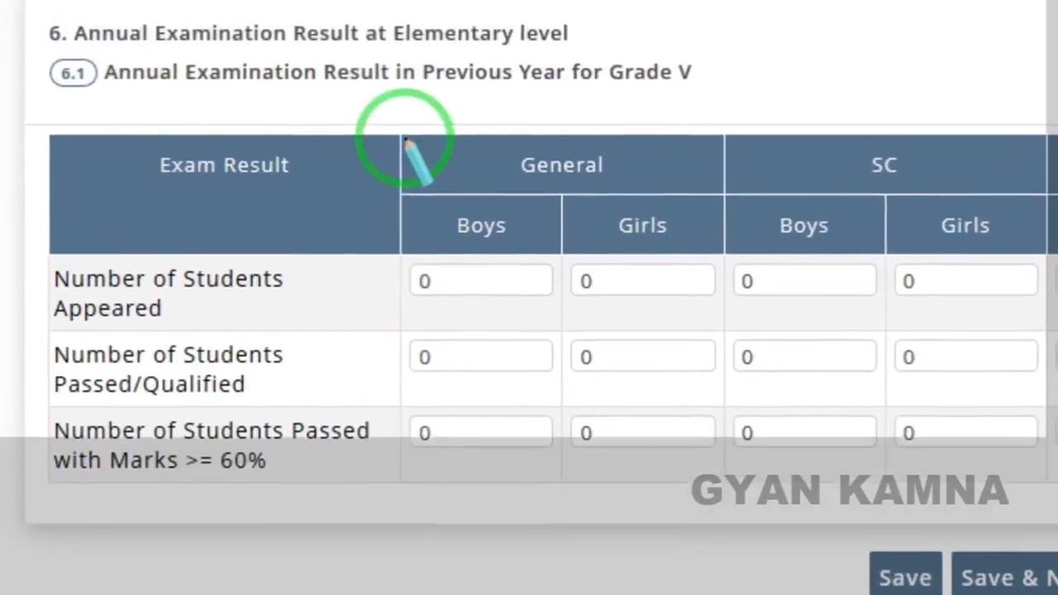
drag(378, 57, 792, 346)
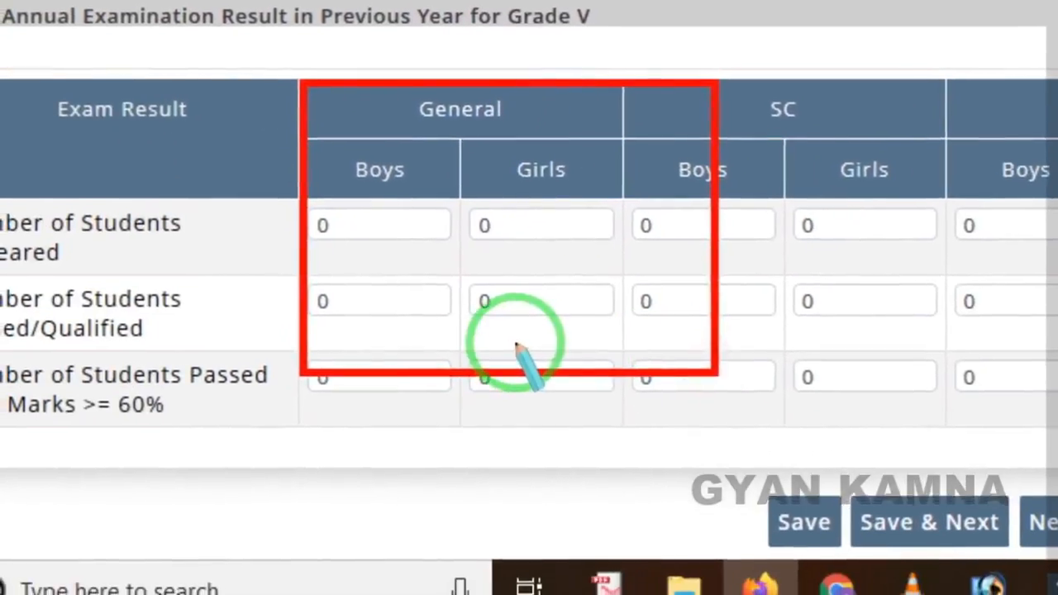
right_click(512, 368)
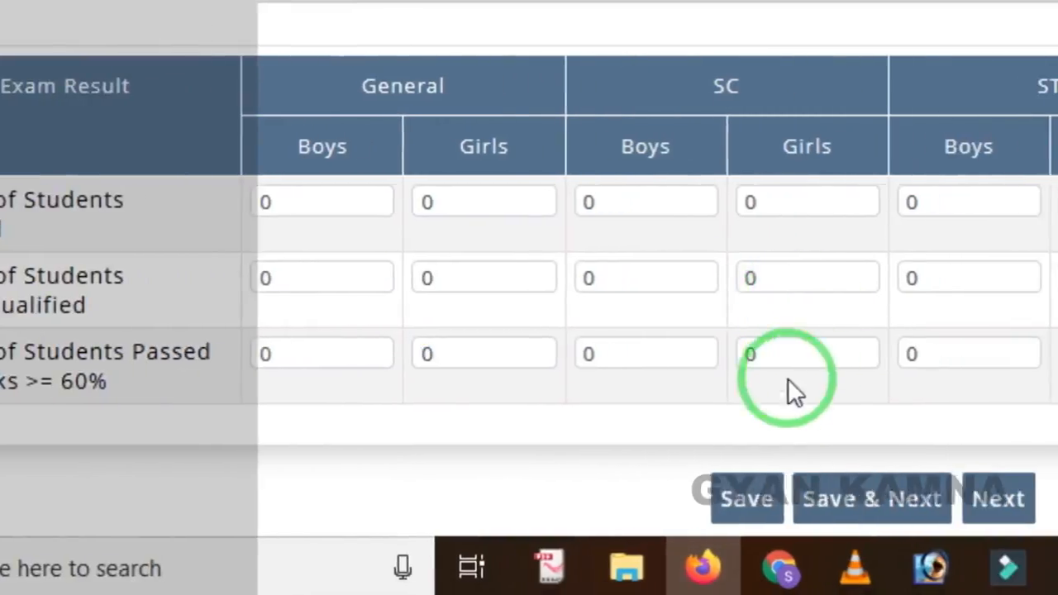
click(600, 519)
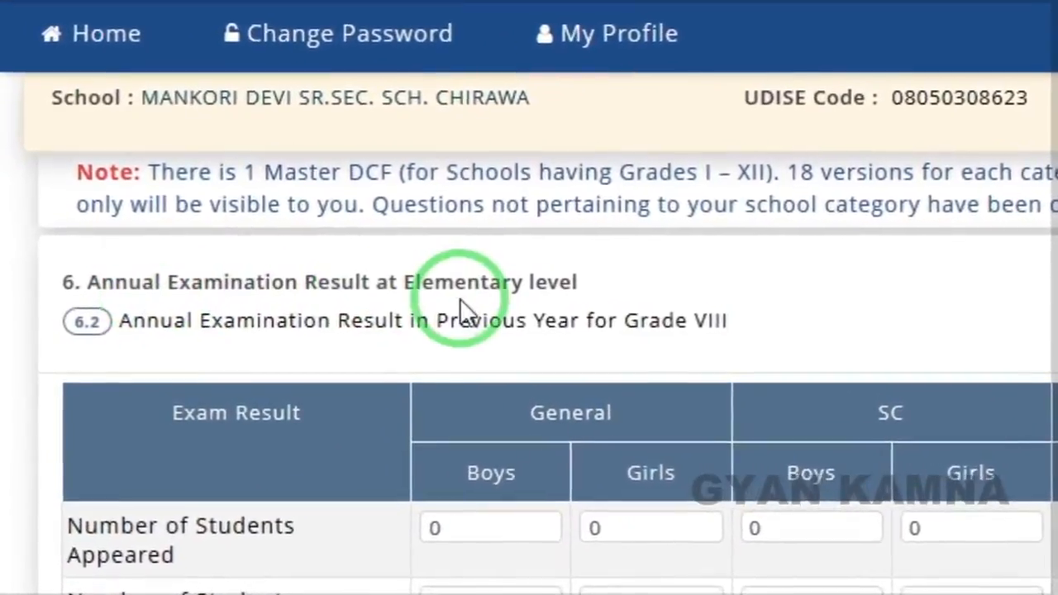
Check the Grade VIII appeared, passed and 60% marks rows across all social categories in section 6.2, save and continue to section 7.1.
key(ctrl+shift+d)
mouse_move(537, 251)
mouse_down()
mouse_move(562, 325)
mouse_move(780, 379)
mouse_up()
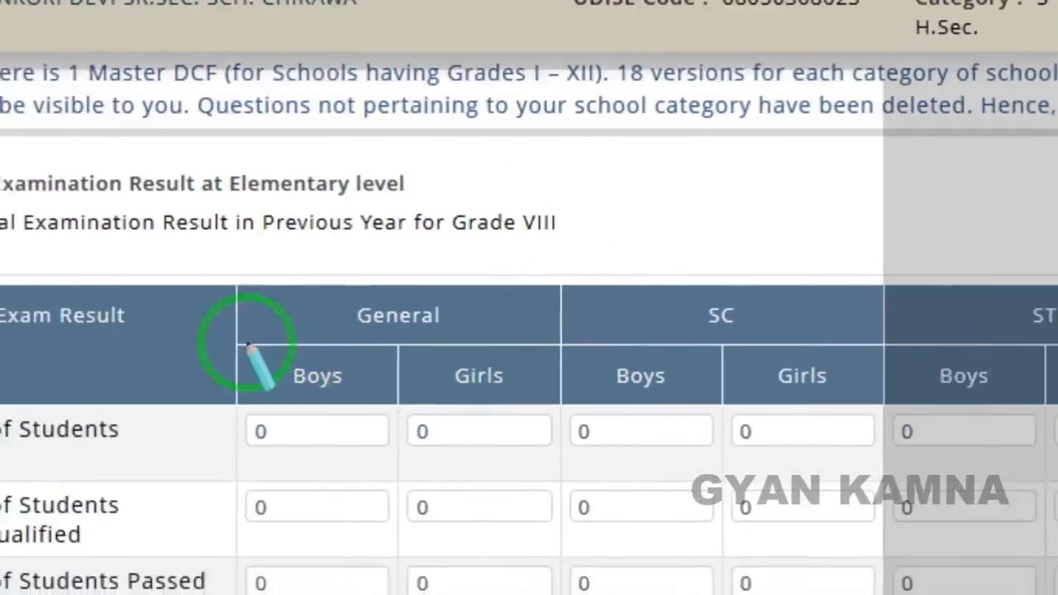
drag(284, 312, 574, 513)
right_click(256, 519)
drag(19, 229, 386, 481)
right_click(408, 443)
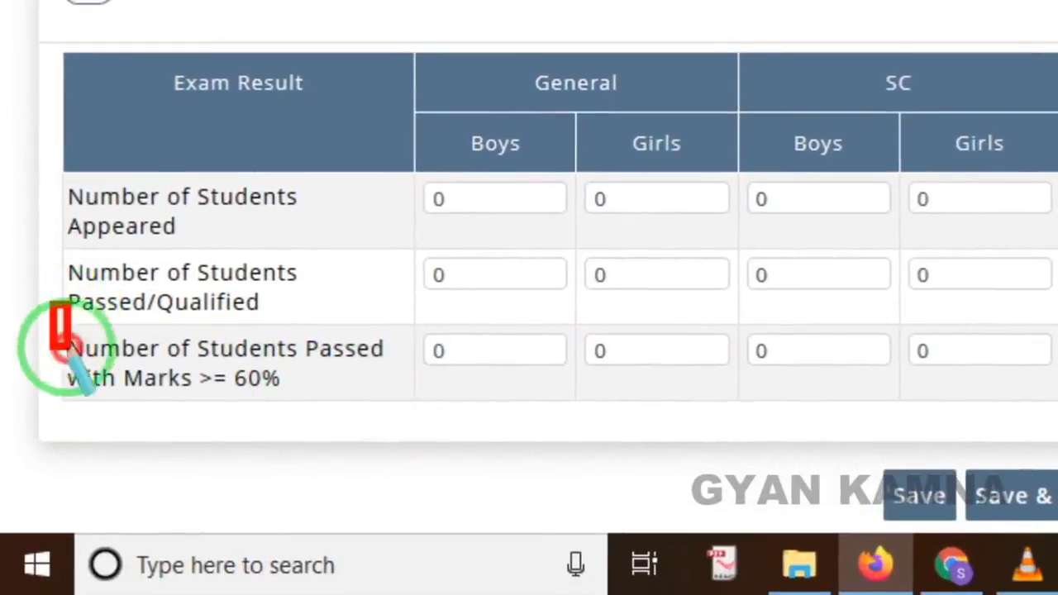
right_click(487, 359)
drag(405, 52, 1057, 354)
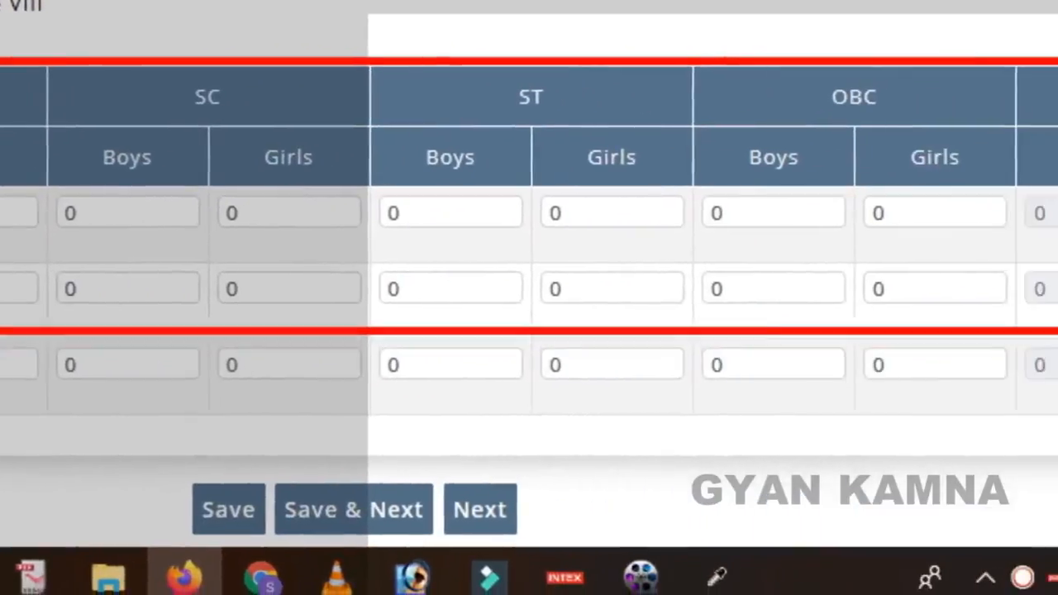
right_click(683, 363)
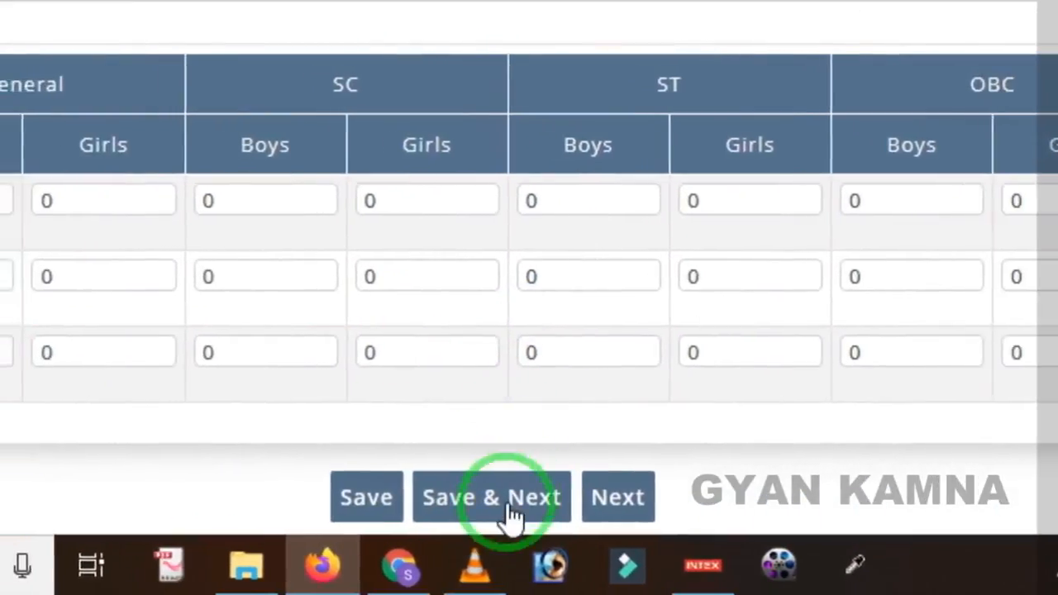
click(488, 510)
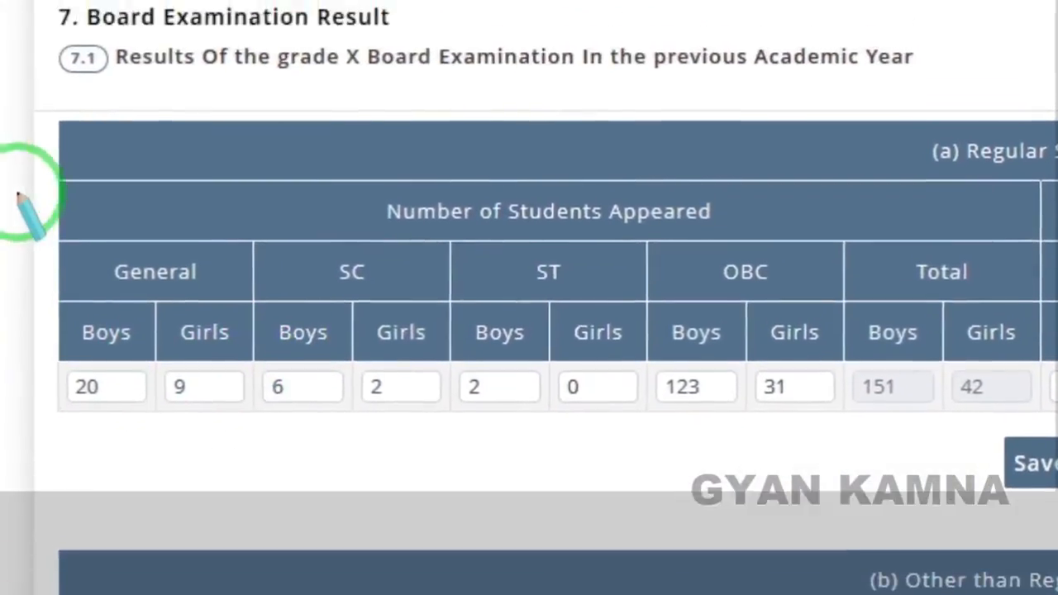
Examine the Grade X number of regular students appeared for each social category and the totals in section 7.1(a).
mouse_move(11, 151)
mouse_down()
mouse_move(297, 420)
mouse_move(947, 445)
mouse_up()
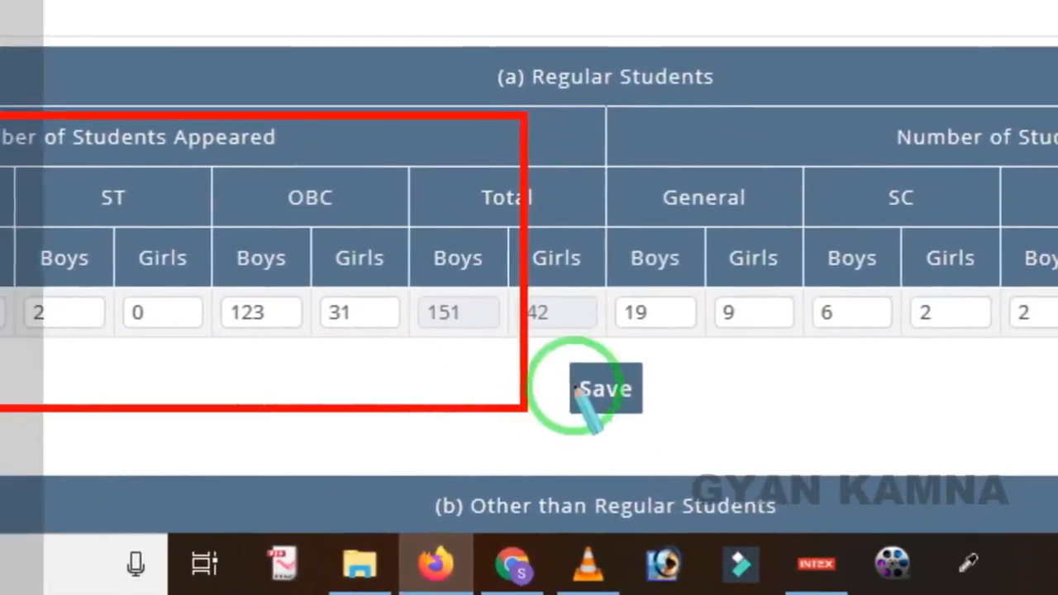
right_click(569, 252)
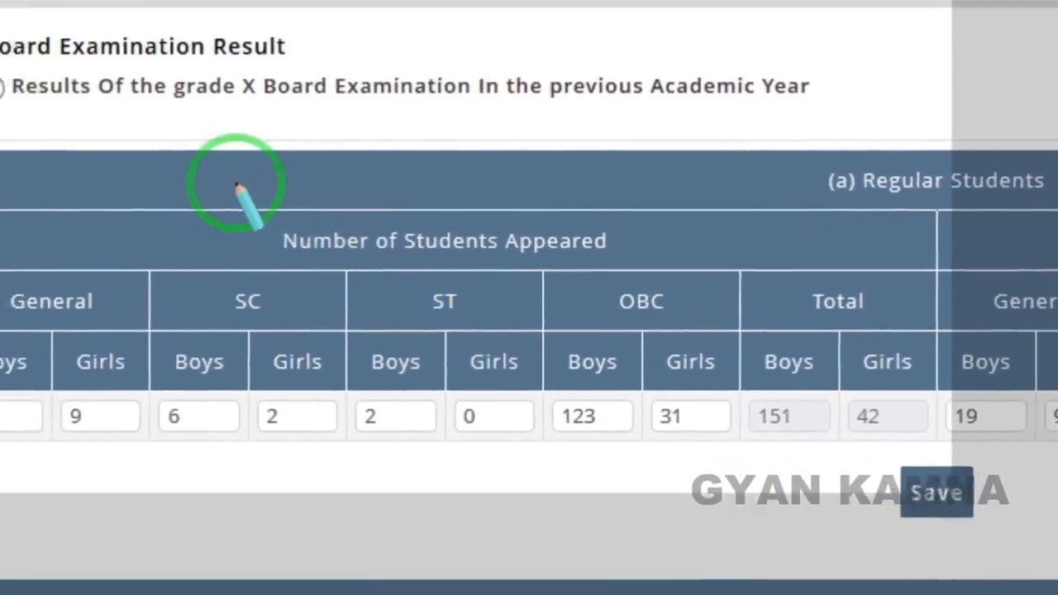
mouse_move(152, 151)
mouse_down()
mouse_move(225, 254)
mouse_move(565, 273)
mouse_up()
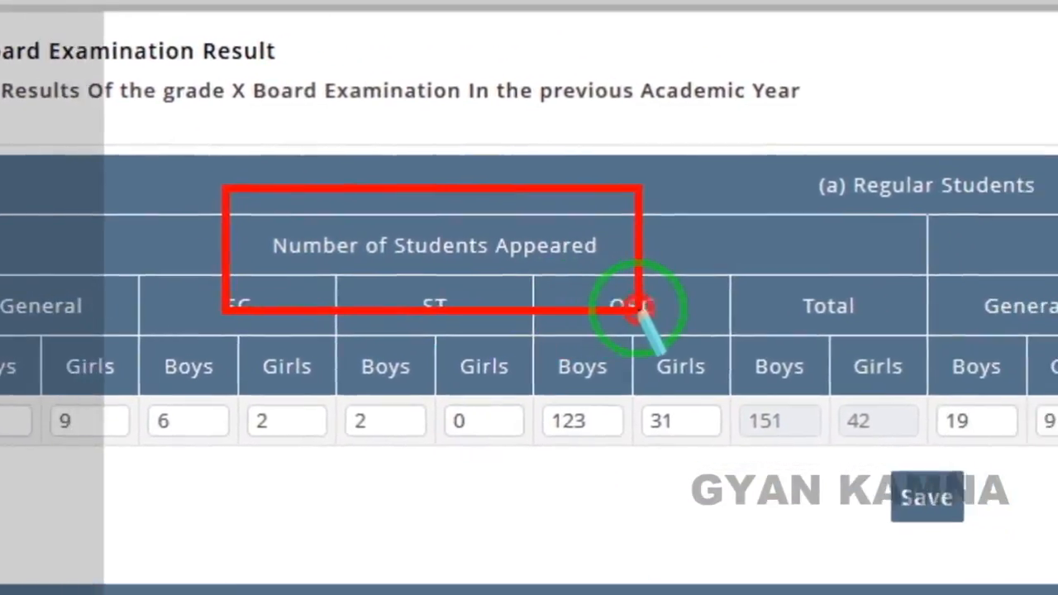
right_click(686, 273)
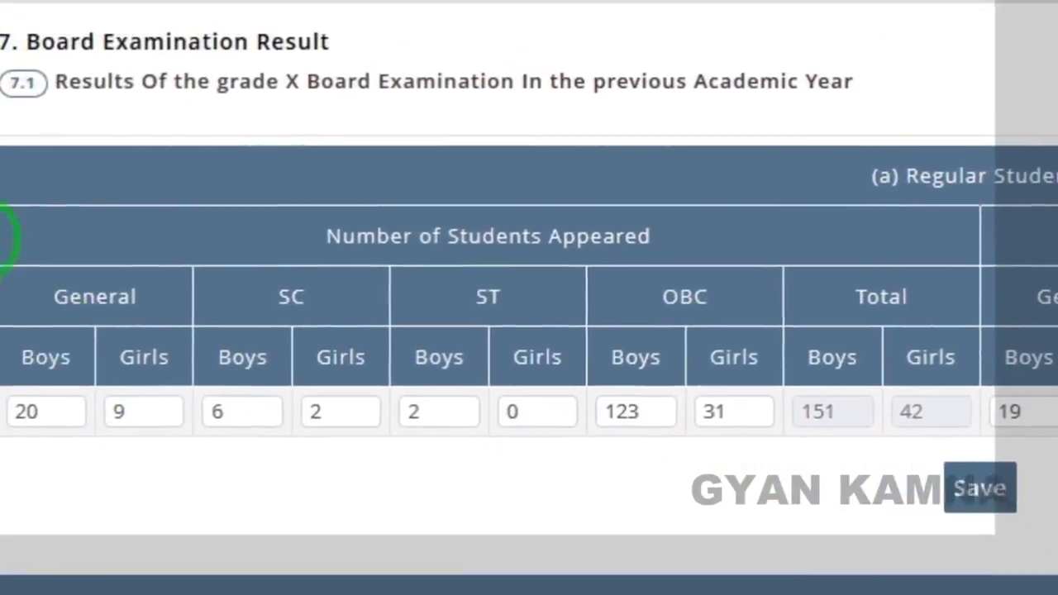
mouse_move(0, 244)
mouse_down()
mouse_move(162, 432)
mouse_move(570, 462)
mouse_move(940, 464)
mouse_up()
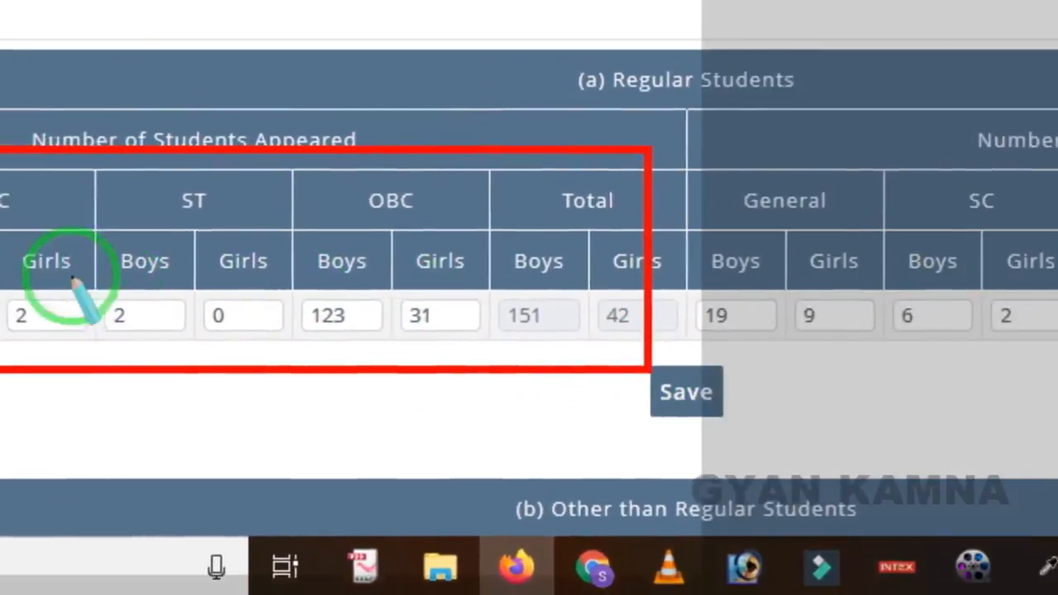
right_click(161, 285)
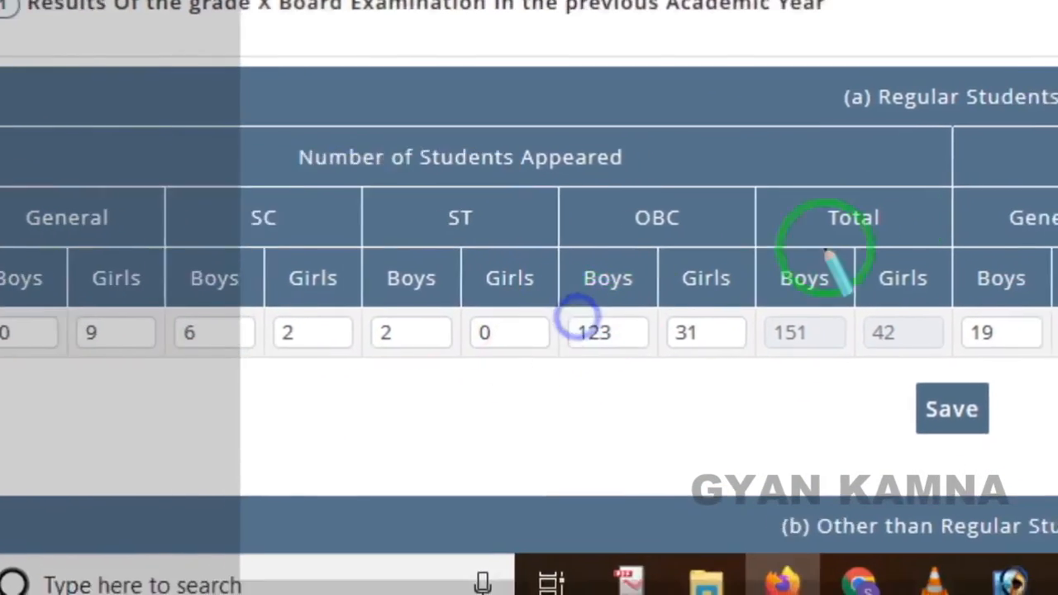
drag(947, 79, 1057, 317)
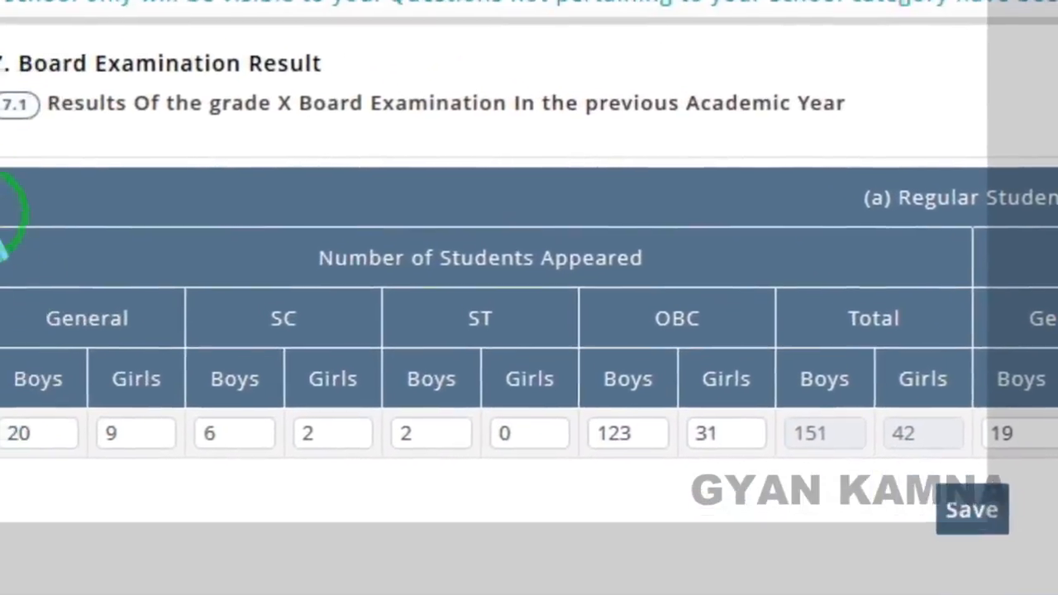
mouse_move(11, 224)
mouse_down()
mouse_move(75, 392)
mouse_move(581, 438)
mouse_move(897, 436)
mouse_up()
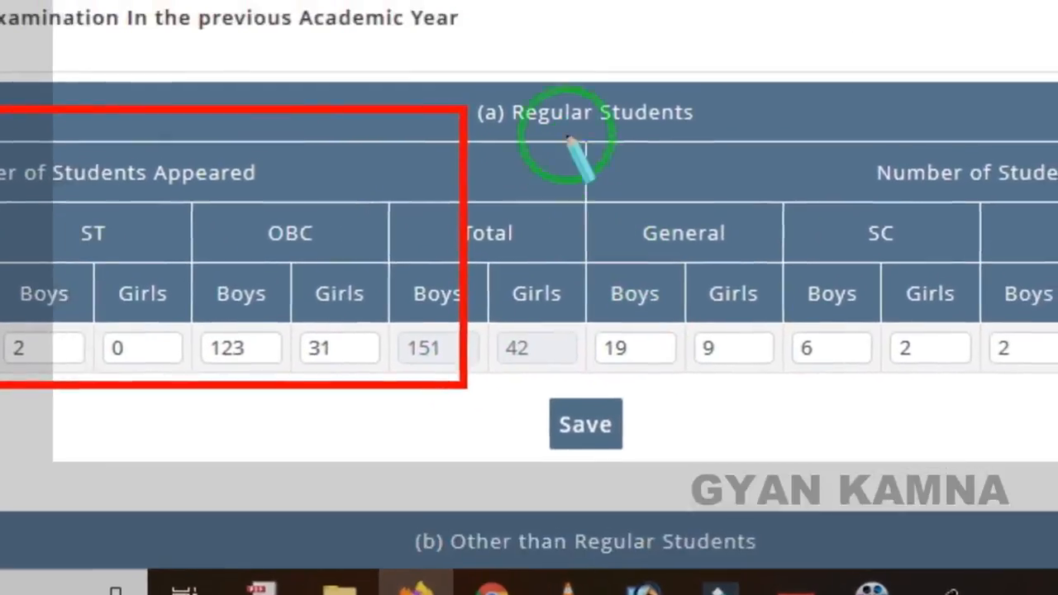
Check the passed/qualified figures of regular Grade X students against those appeared, and save section 7.1(a).
mouse_move(548, 177)
mouse_down()
mouse_move(622, 335)
mouse_move(904, 377)
mouse_move(1033, 347)
mouse_up()
right_click(695, 284)
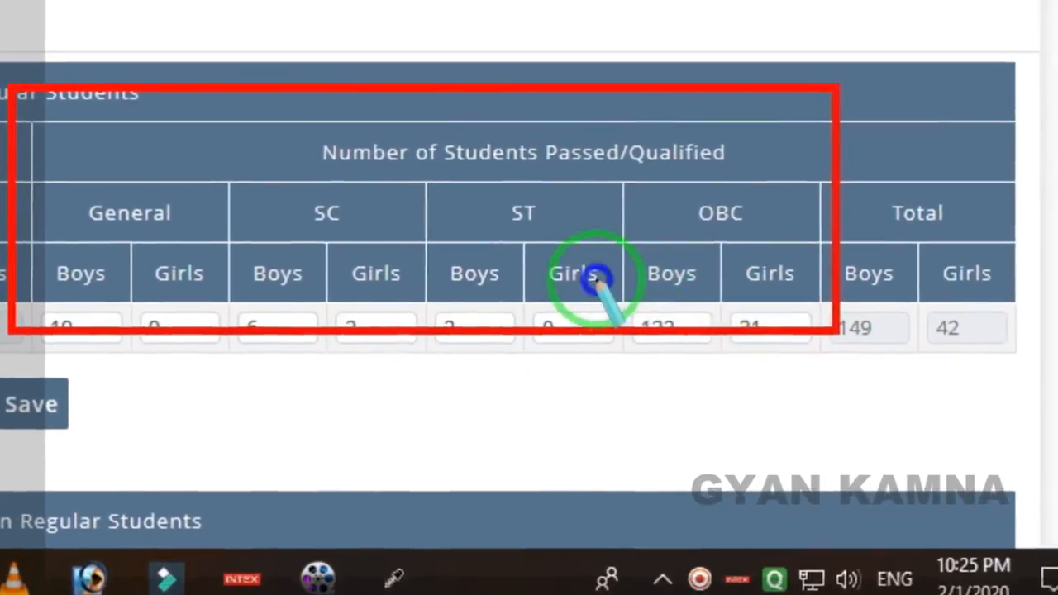
drag(175, 152, 180, 189)
mouse_move(314, 250)
mouse_down()
mouse_move(853, 415)
mouse_move(1053, 408)
mouse_up()
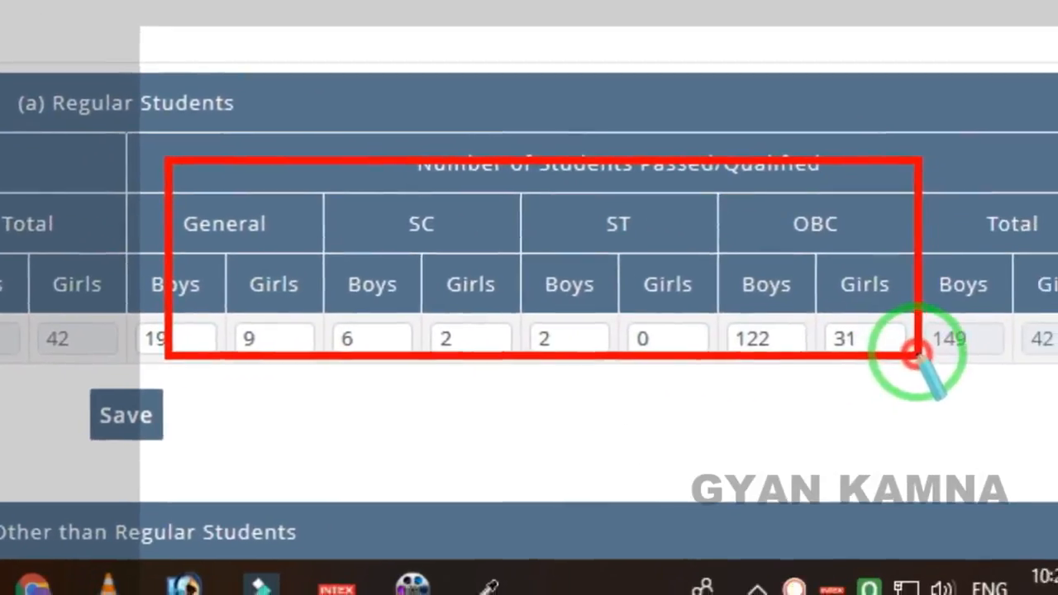
right_click(798, 415)
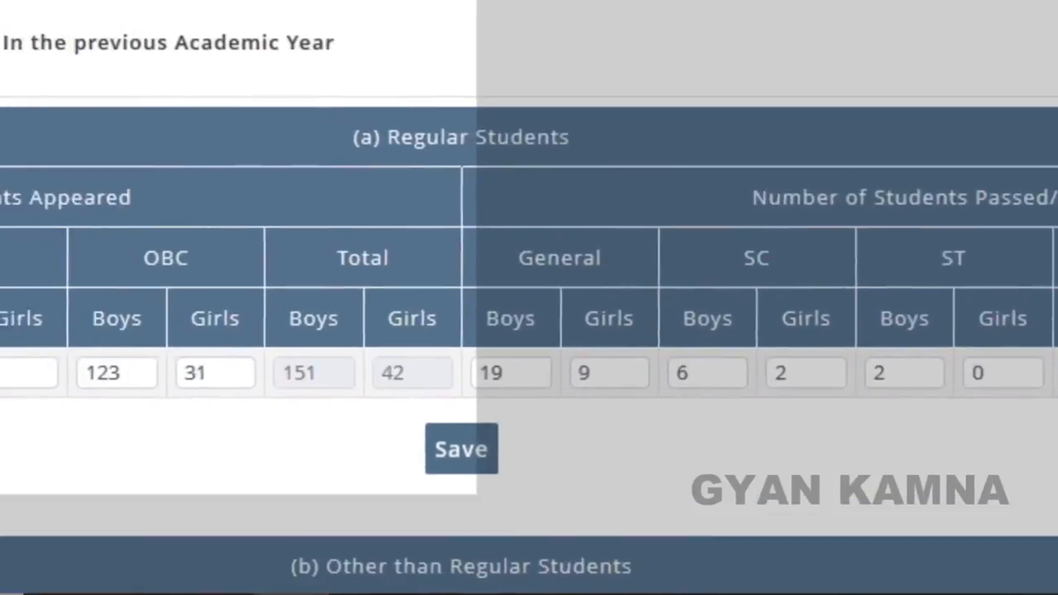
drag(2, 171, 538, 432)
mouse_move(676, 151)
mouse_down()
mouse_move(777, 317)
mouse_move(1057, 376)
mouse_move(1057, 410)
mouse_up()
right_click(591, 287)
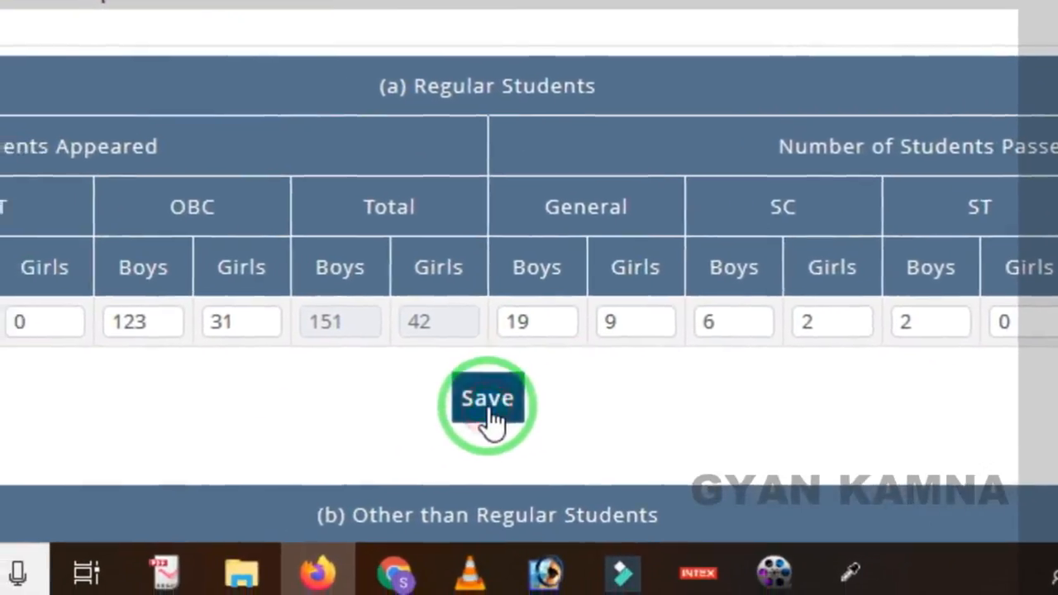
click(487, 403)
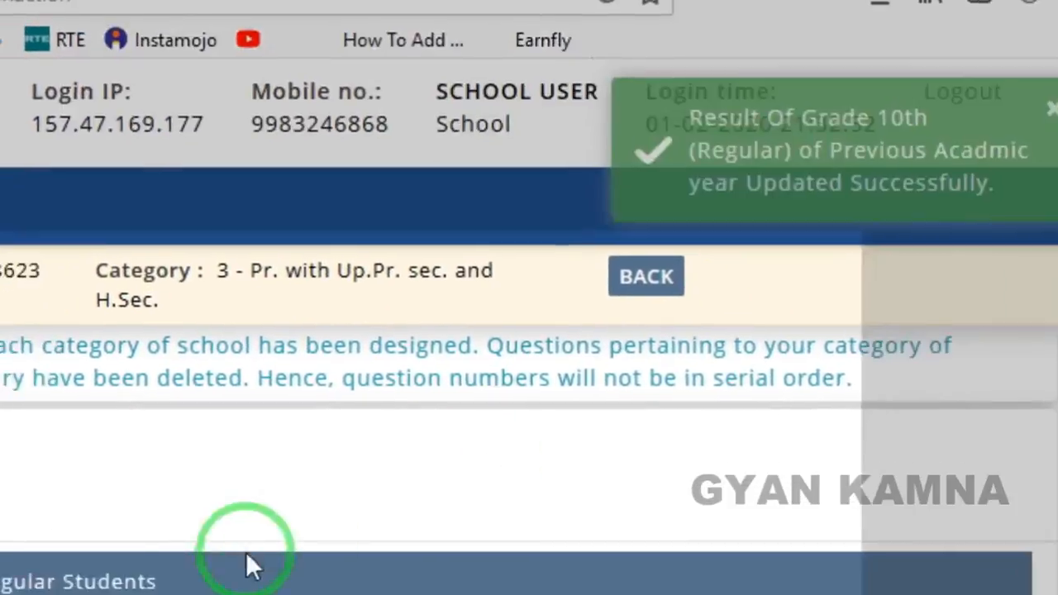
Check the appeared and passed entries for other than regular students in section 7.1(b), complete the form and continue to section 7.2.
scroll(530, 298, down, 3)
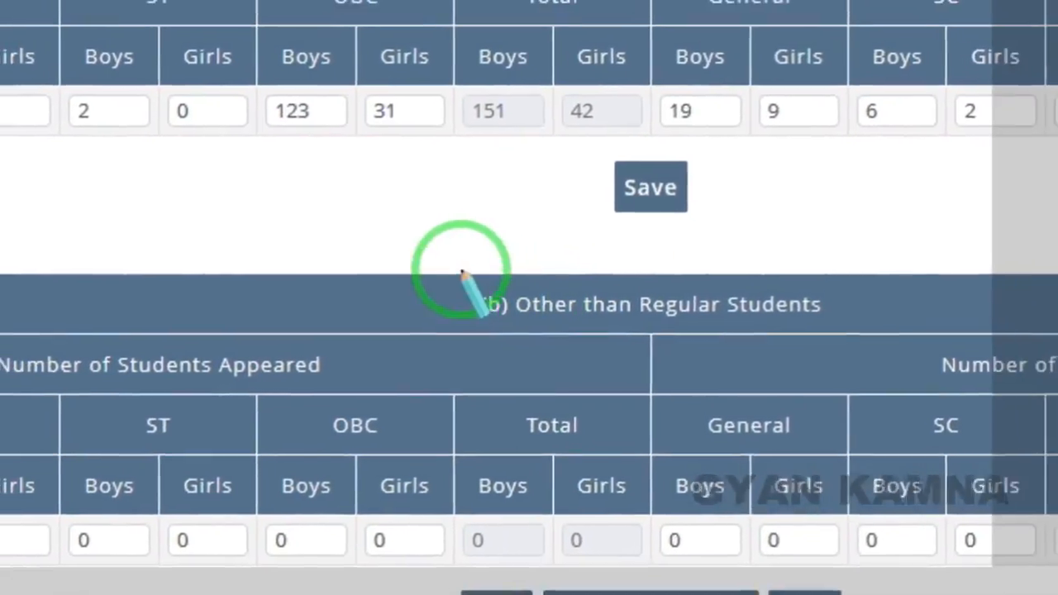
drag(366, 227, 438, 327)
mouse_move(519, 354)
mouse_down()
mouse_move(838, 375)
mouse_move(915, 377)
mouse_move(912, 369)
mouse_move(913, 378)
mouse_up()
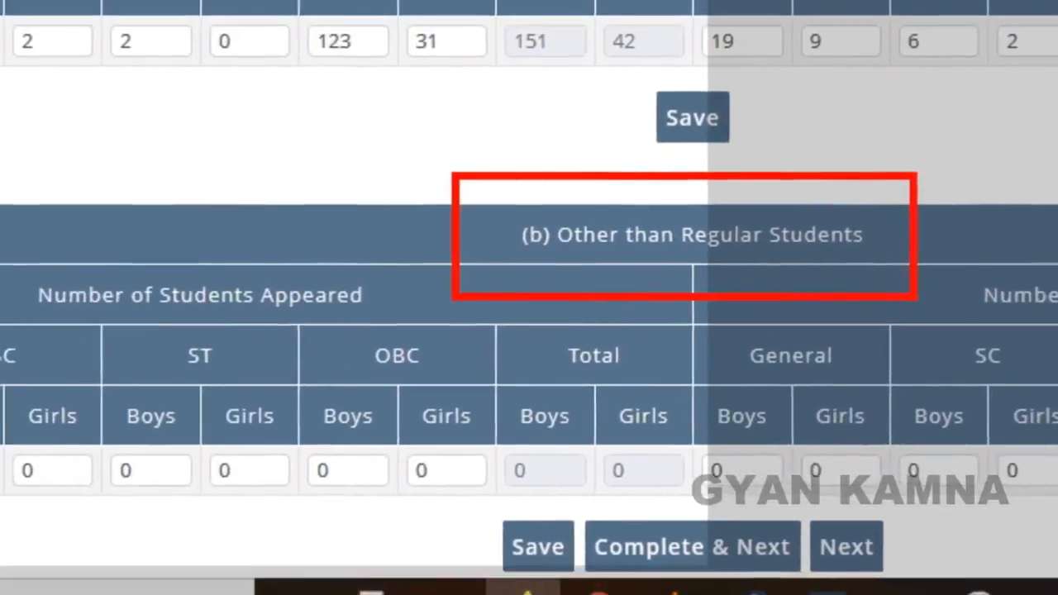
mouse_move(1, 246)
mouse_down()
mouse_move(342, 537)
mouse_move(569, 495)
mouse_up()
right_click(579, 398)
mouse_move(31, 213)
mouse_down()
mouse_move(683, 508)
mouse_move(687, 496)
mouse_up()
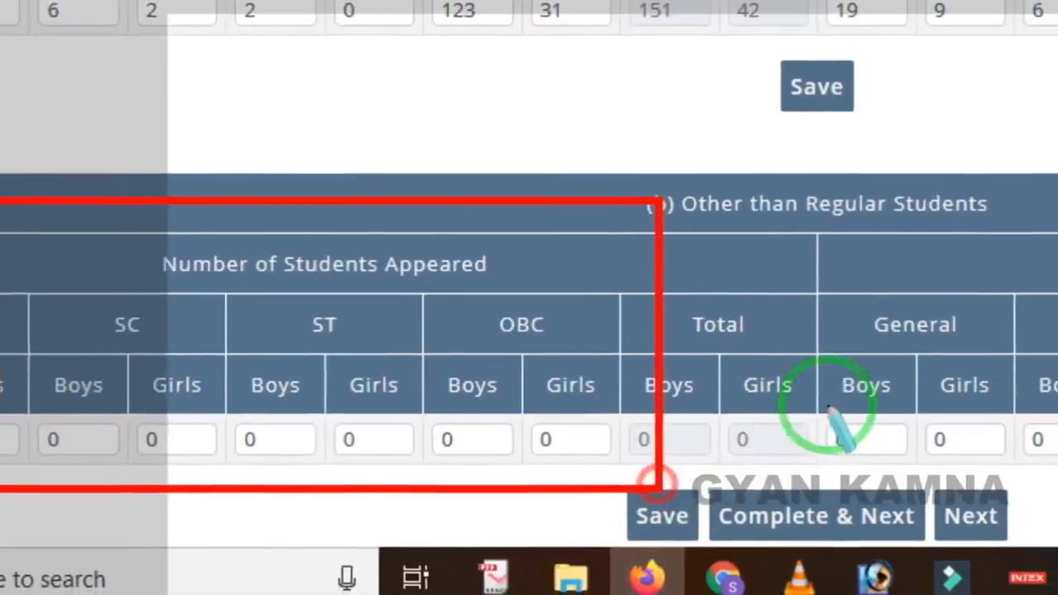
mouse_move(907, 206)
mouse_down()
mouse_move(874, 437)
mouse_move(961, 437)
mouse_move(852, 431)
mouse_up()
right_click(761, 365)
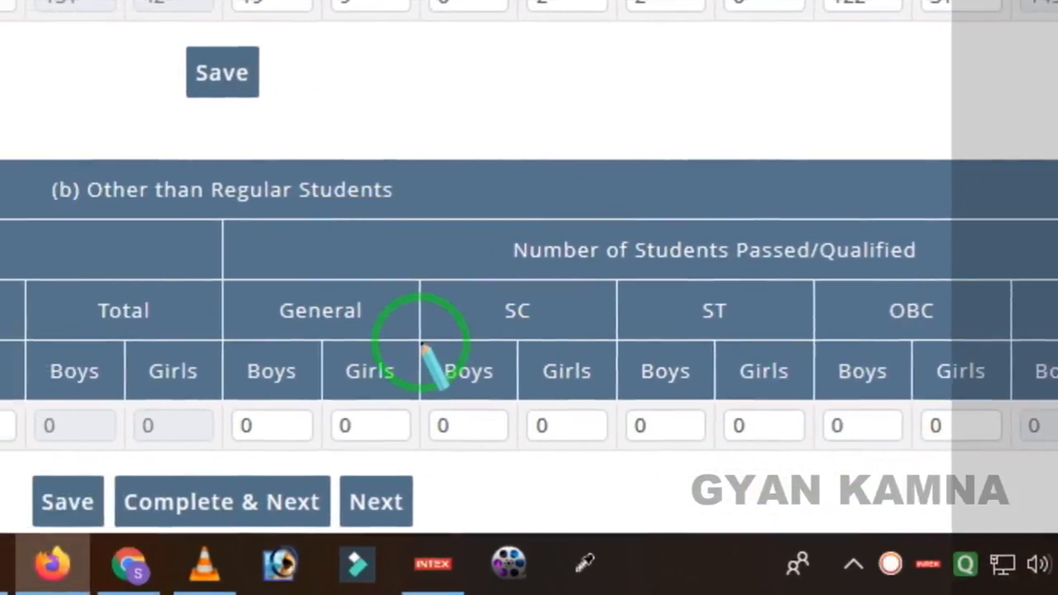
click(235, 502)
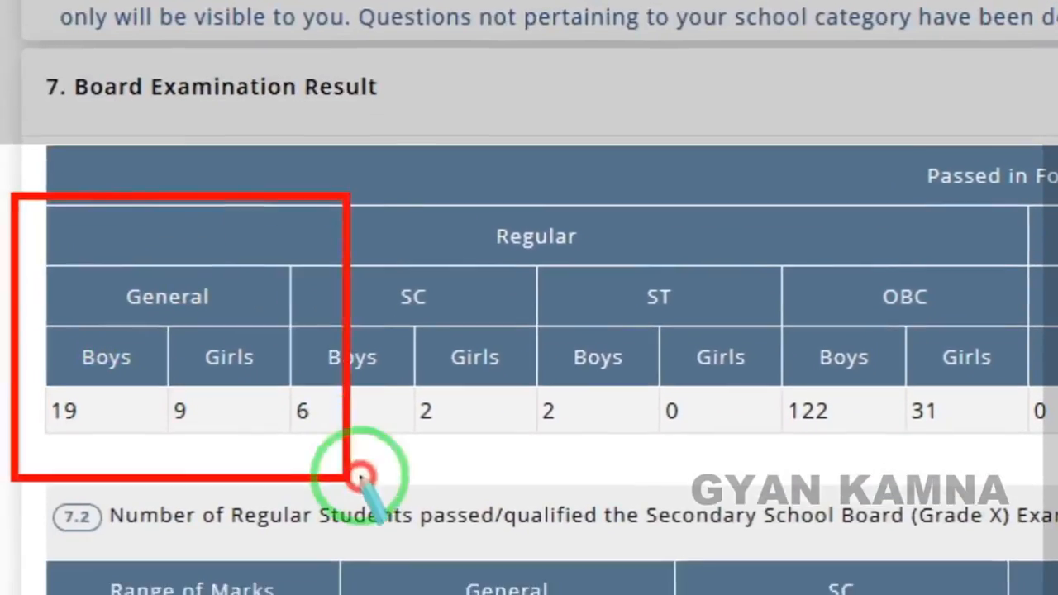
Examine the regular passed figures carried over from form 7.1 for the General, SC, ST and OBC categories.
drag(361, 477, 1026, 495)
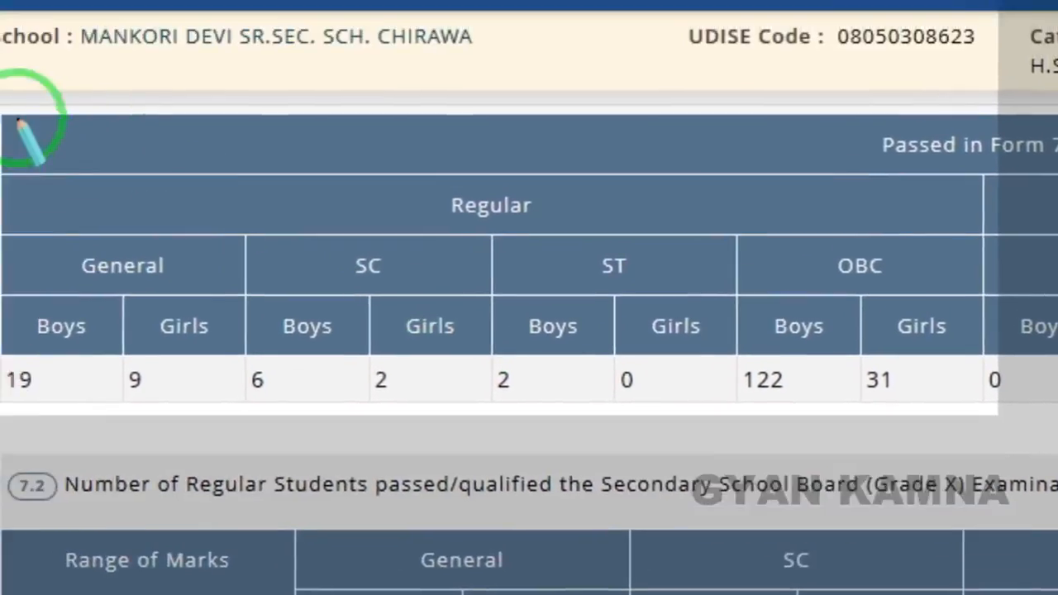
mouse_move(19, 119)
mouse_down()
mouse_move(850, 347)
mouse_move(735, 335)
mouse_up()
right_click(668, 335)
drag(1, 88, 653, 377)
right_click(604, 367)
mouse_move(2, 270)
mouse_down()
mouse_move(57, 368)
mouse_move(157, 334)
mouse_up()
right_click(278, 280)
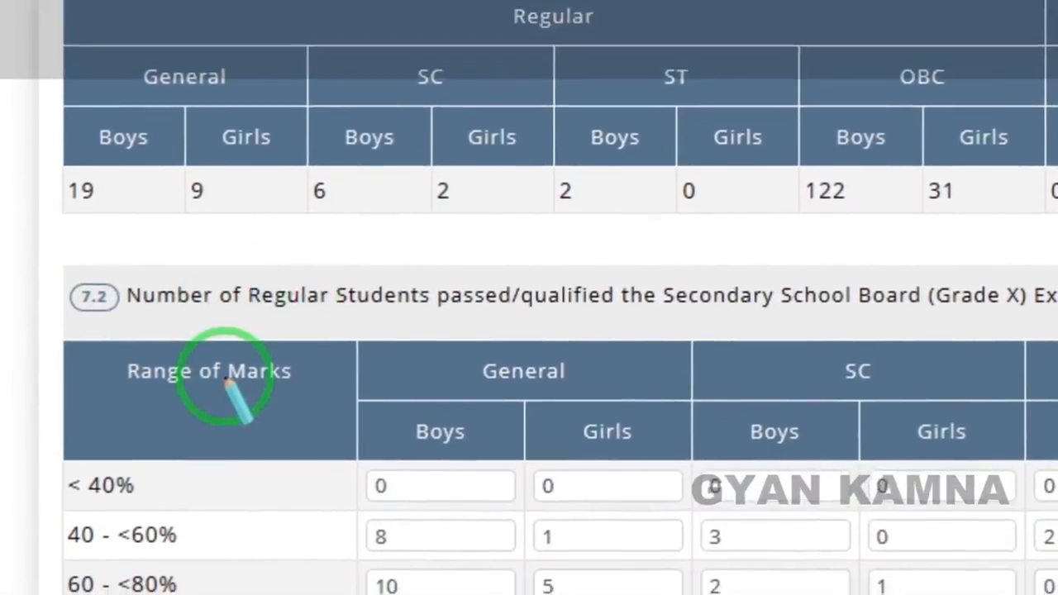
Compare the General boys' entries across the marks ranges in section 7.2 with the General boys passed figure.
scroll(276, 309, down, 3)
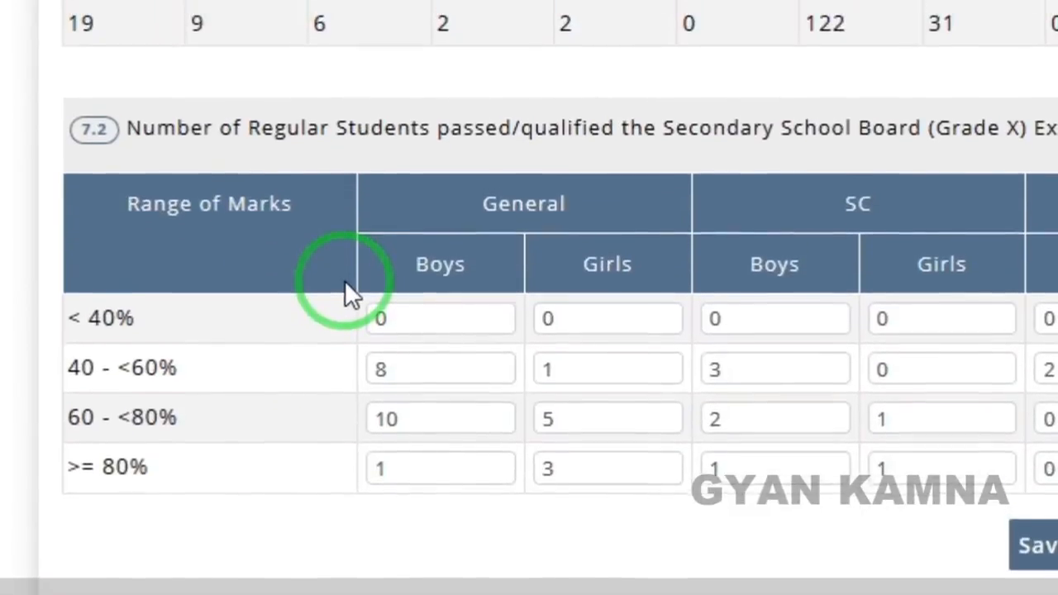
key(ctrl+alt+d)
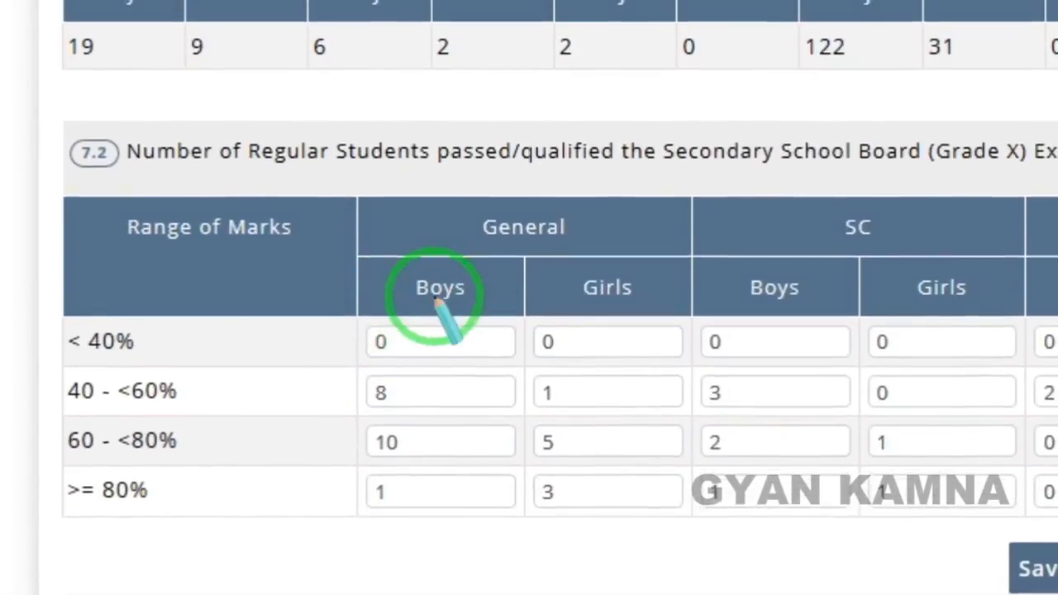
drag(367, 145, 709, 346)
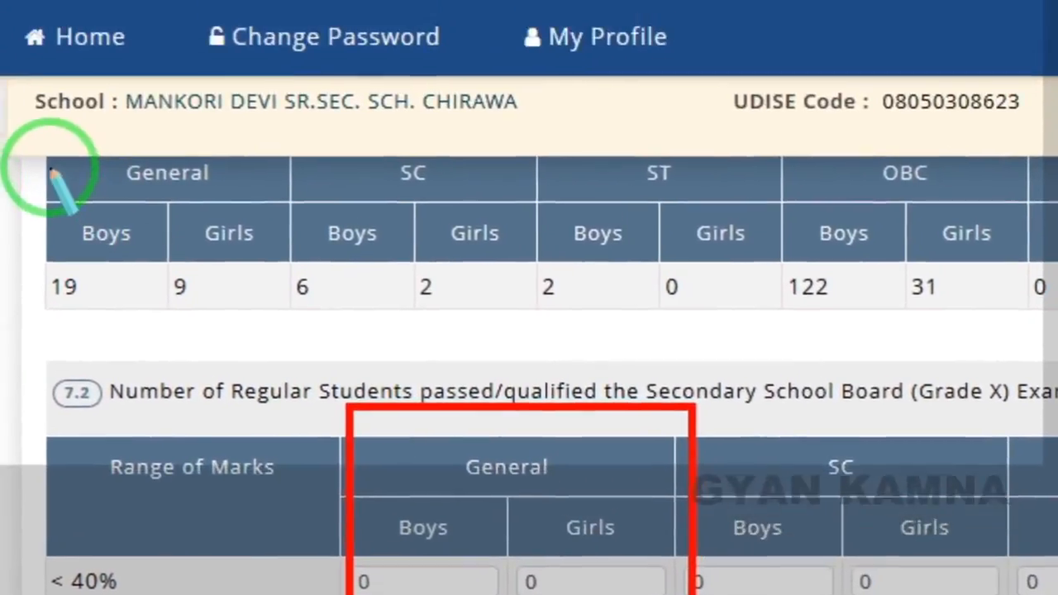
mouse_move(37, 74)
mouse_down()
mouse_move(40, 152)
mouse_move(118, 236)
mouse_move(105, 229)
mouse_up()
right_click(253, 338)
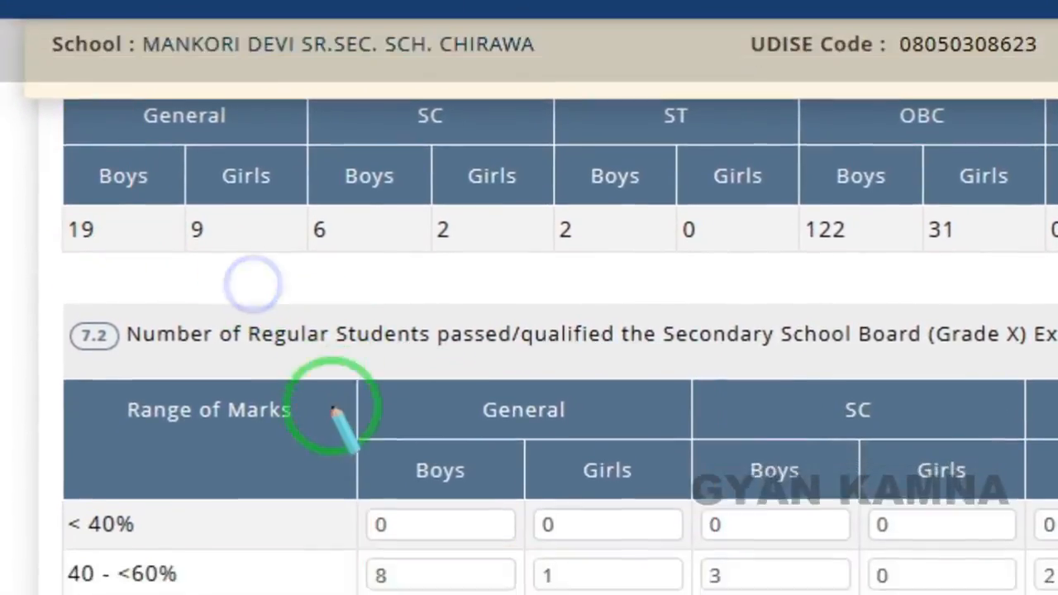
mouse_move(353, 447)
mouse_down()
mouse_move(357, 511)
mouse_move(427, 587)
mouse_up()
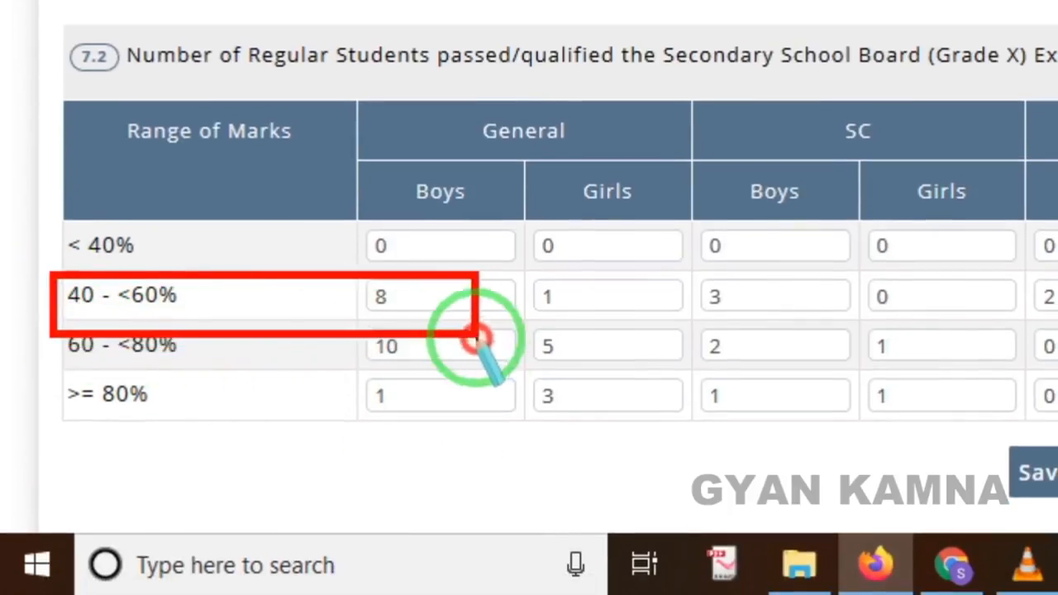
mouse_move(337, 218)
mouse_down()
mouse_move(336, 299)
mouse_move(472, 451)
mouse_up()
mouse_move(48, 83)
mouse_down()
mouse_move(60, 119)
mouse_move(189, 251)
mouse_up()
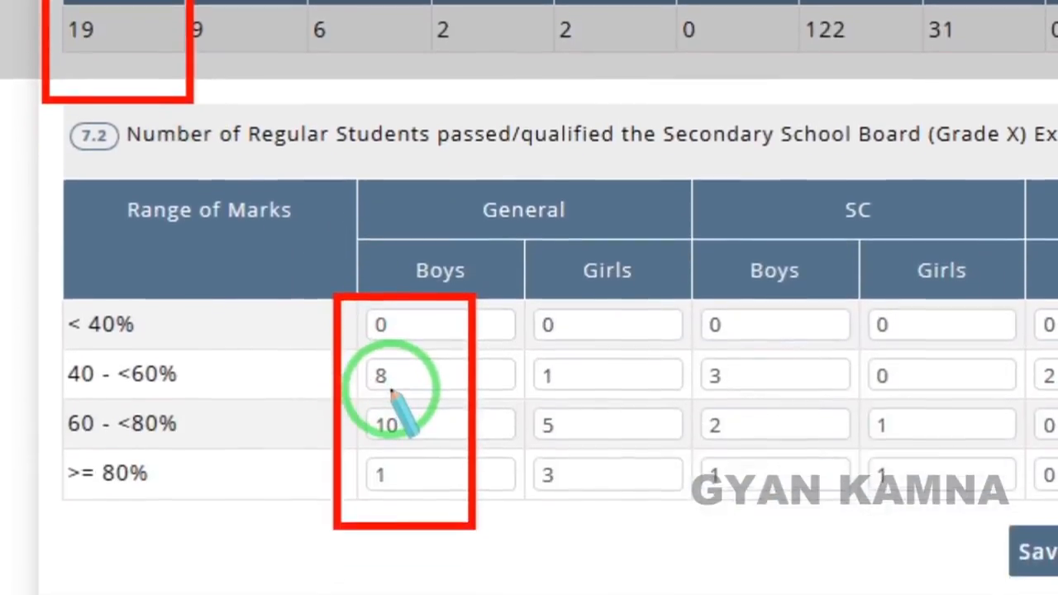
right_click(213, 125)
drag(47, 190, 144, 291)
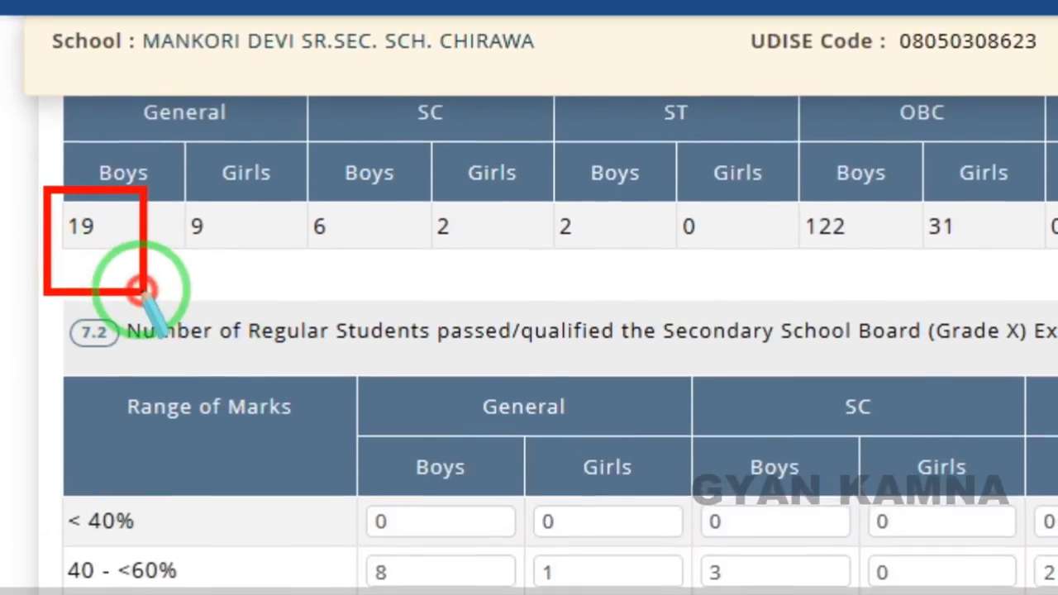
mouse_move(283, 473)
mouse_down()
mouse_move(421, 571)
mouse_move(466, 509)
mouse_up()
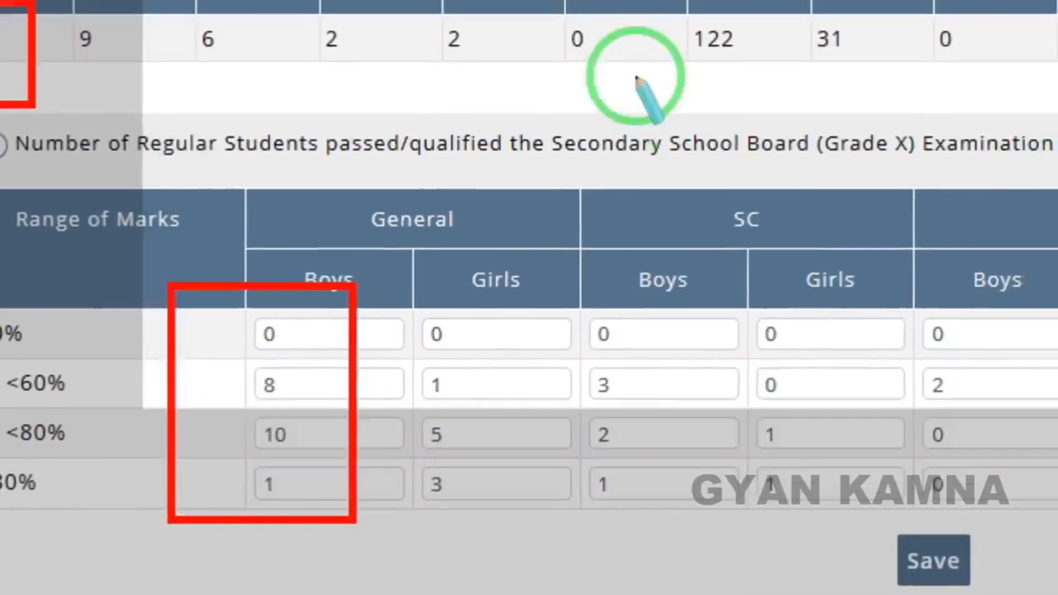
Check the remaining categories' marks ranges in section 7.2, save the entries and continue on to section 7.4.
mouse_move(486, 43)
mouse_down()
mouse_move(578, 591)
mouse_move(760, 561)
mouse_move(991, 552)
mouse_move(1042, 539)
mouse_up()
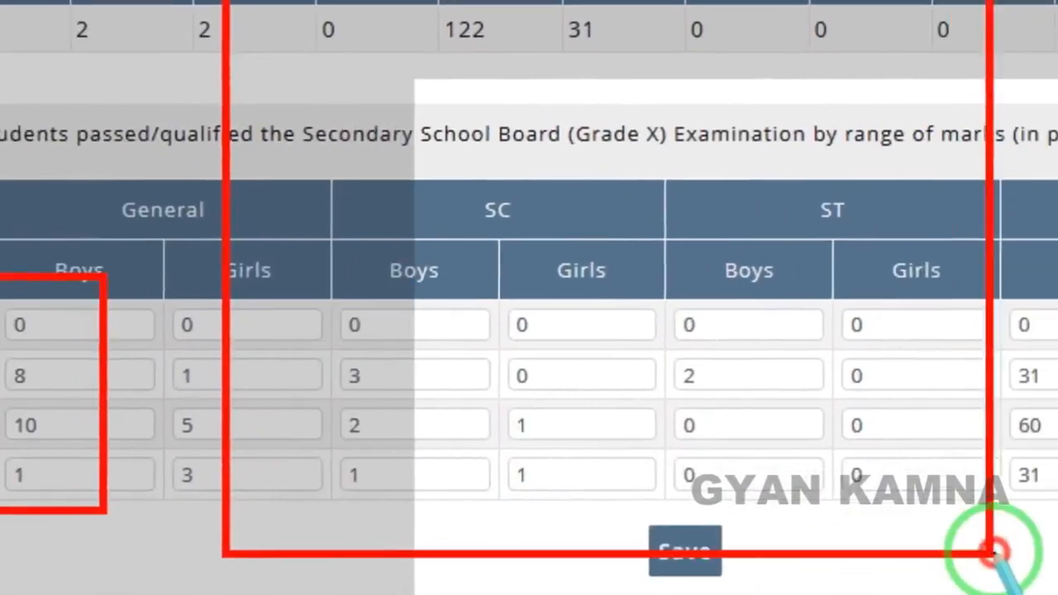
right_click(890, 440)
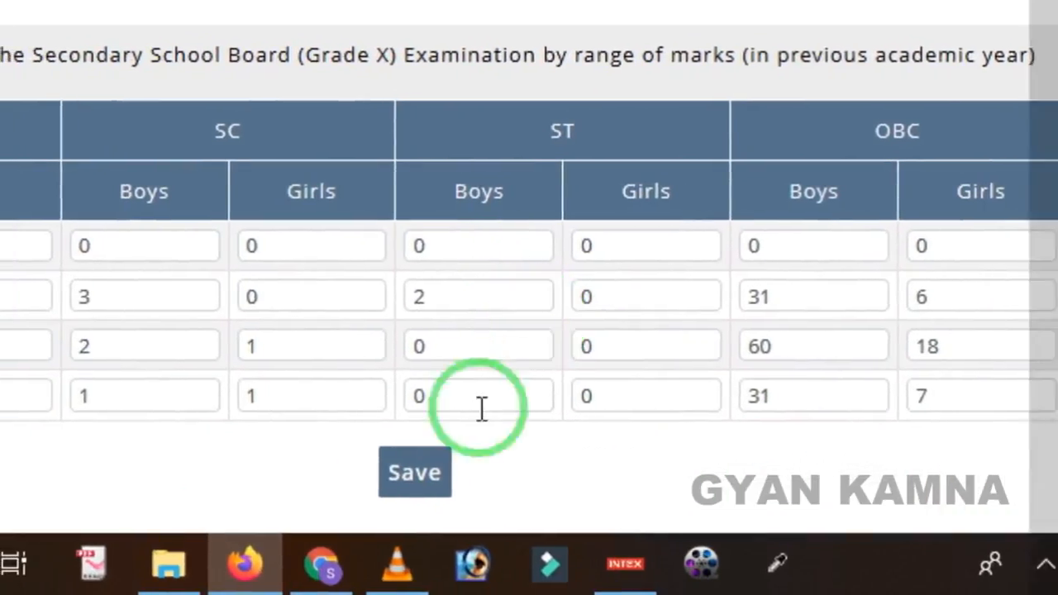
click(409, 479)
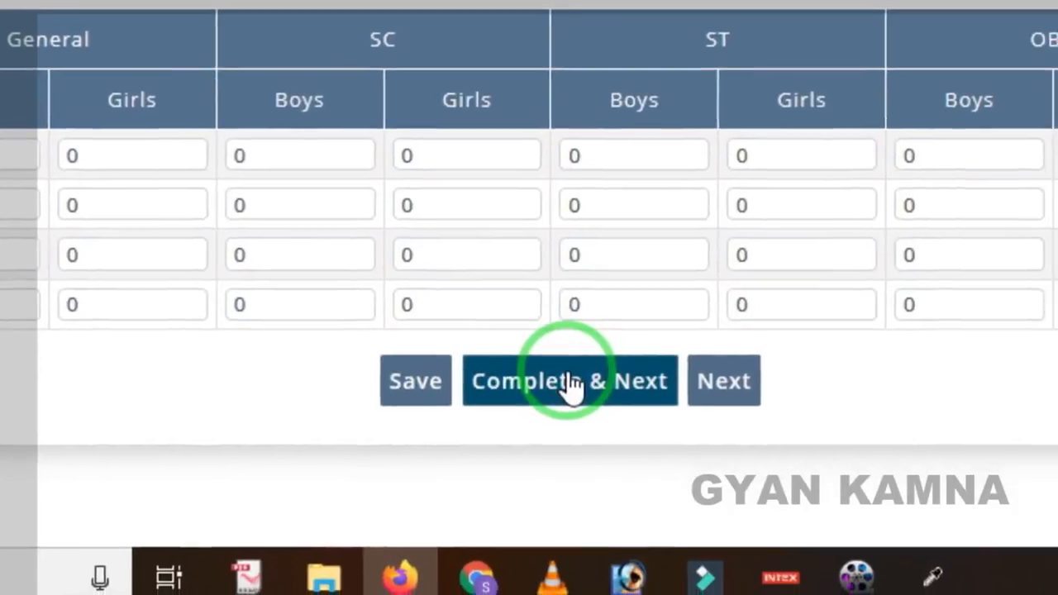
click(738, 434)
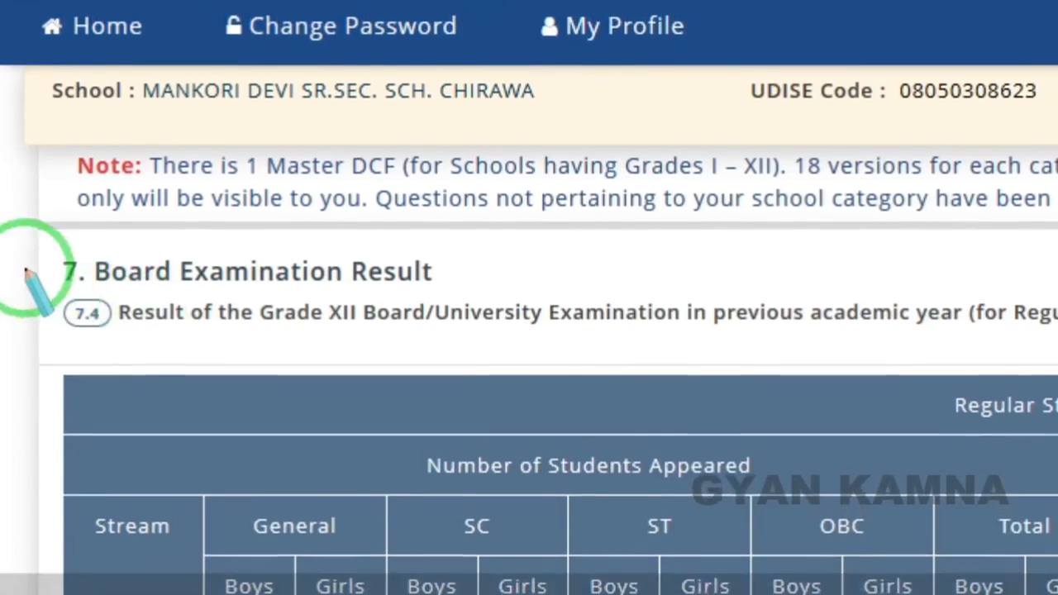
Examine the section 7.4 heading and its Regular Students columns for the previous academic year's Grade XII result.
mouse_move(23, 239)
mouse_down()
mouse_move(186, 355)
mouse_move(600, 356)
mouse_move(609, 338)
mouse_up()
right_click(608, 310)
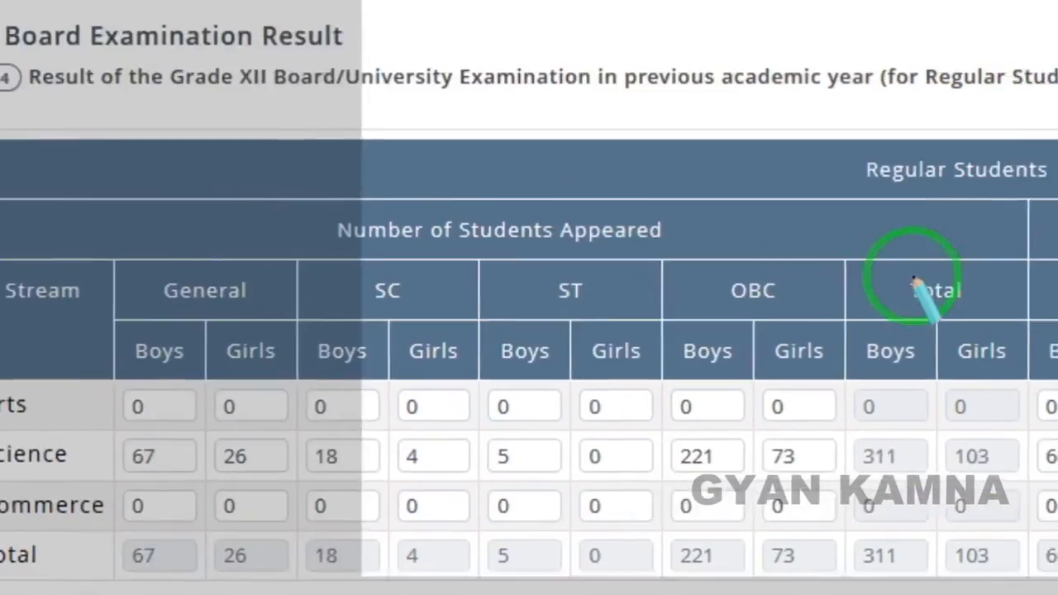
drag(874, 135, 1048, 246)
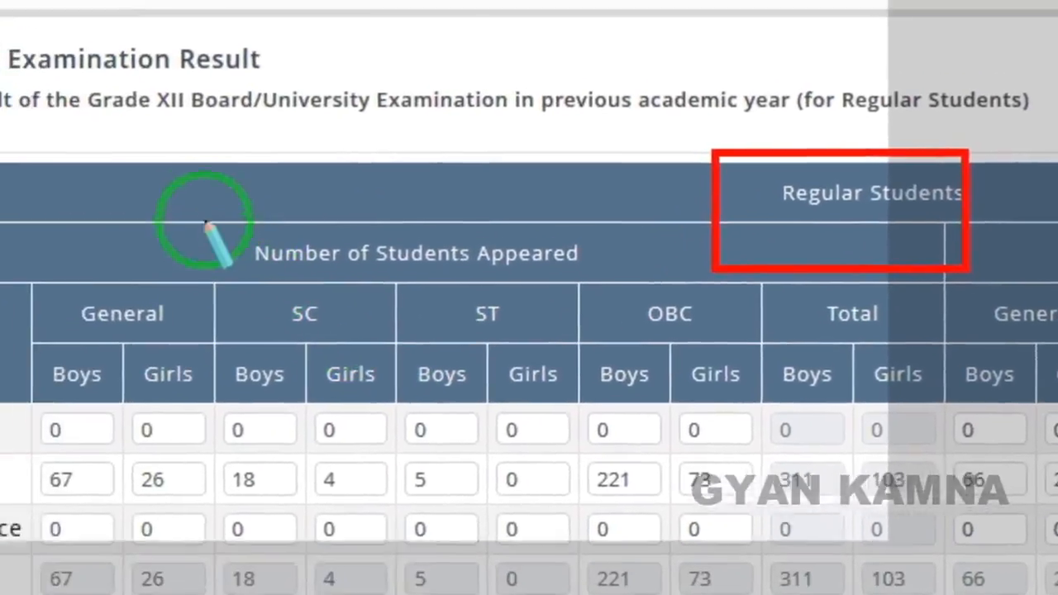
mouse_move(264, 218)
mouse_down()
mouse_move(401, 323)
mouse_move(650, 323)
mouse_up()
right_click(626, 309)
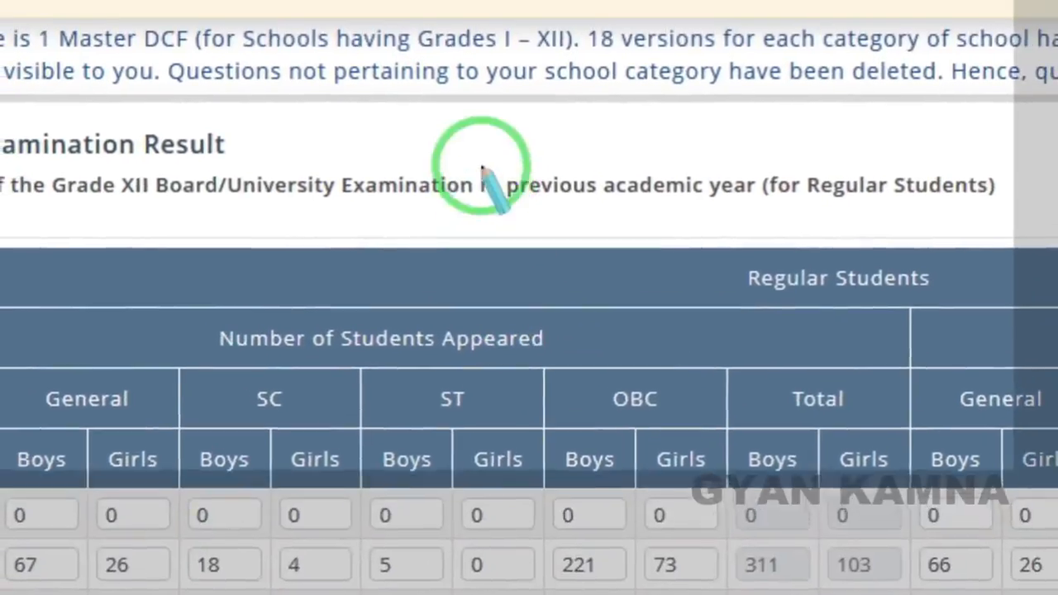
mouse_move(489, 189)
mouse_down()
mouse_move(531, 268)
mouse_move(659, 299)
mouse_up()
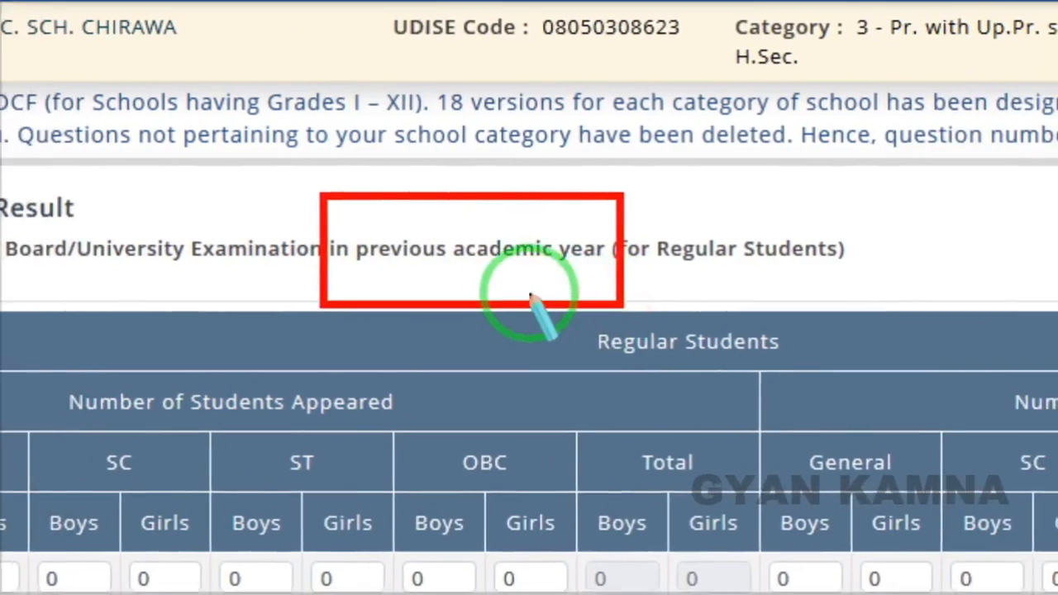
right_click(575, 293)
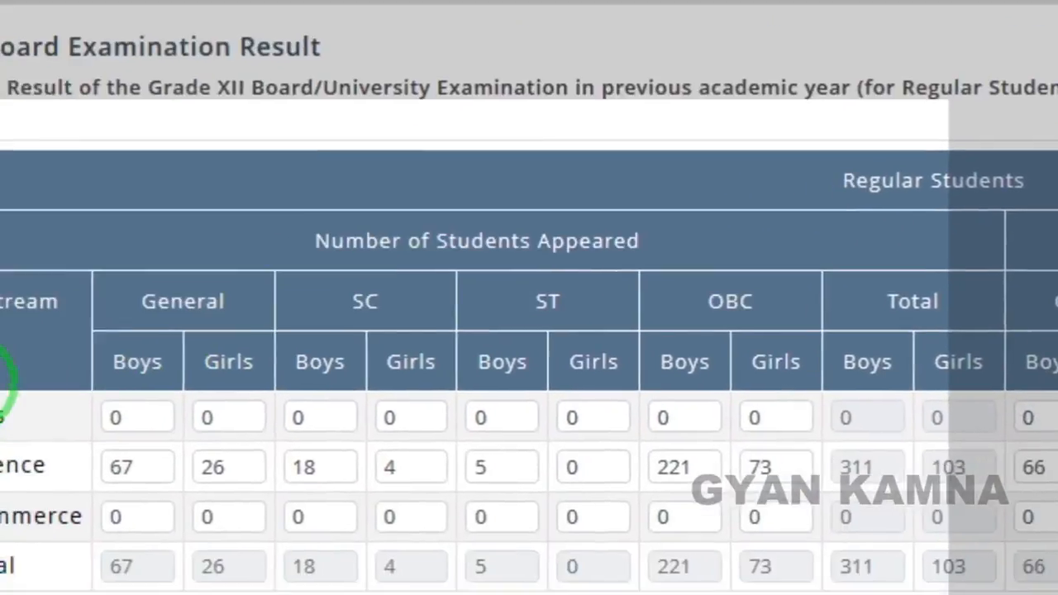
Examine the Arts, Science and Commerce stream rows of the Grade XII result table in section 7.4.
drag(17, 298, 86, 466)
right_click(78, 375)
drag(74, 355, 179, 529)
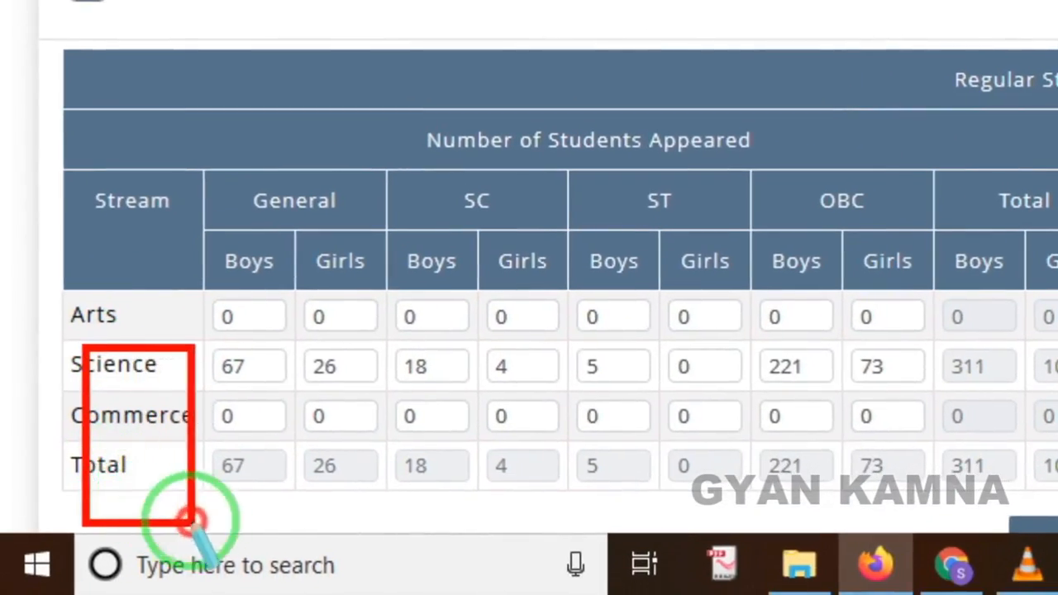
mouse_move(14, 245)
mouse_down()
mouse_move(87, 439)
mouse_move(330, 533)
mouse_up()
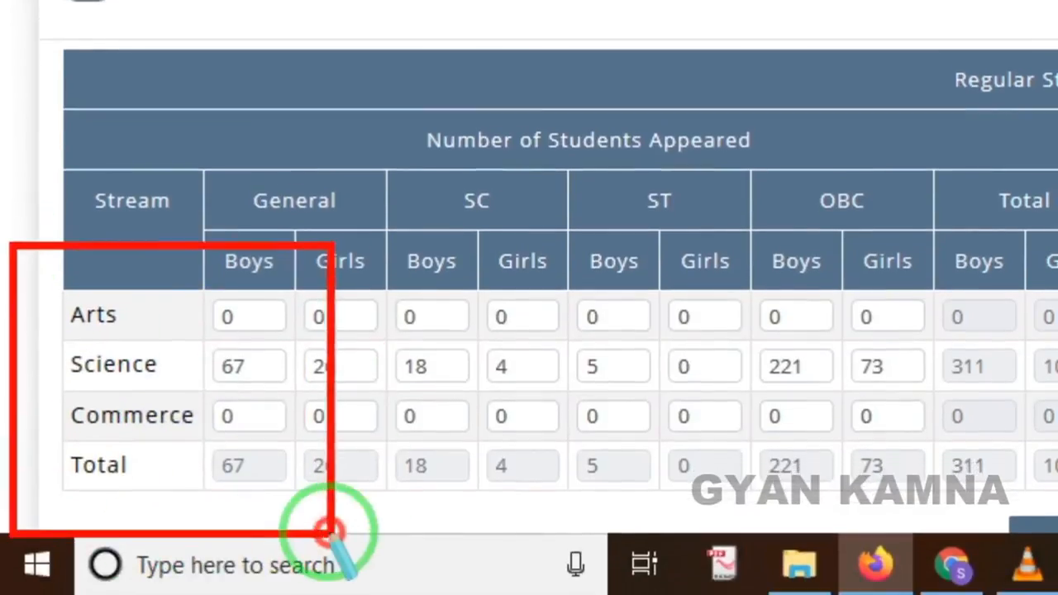
right_click(570, 420)
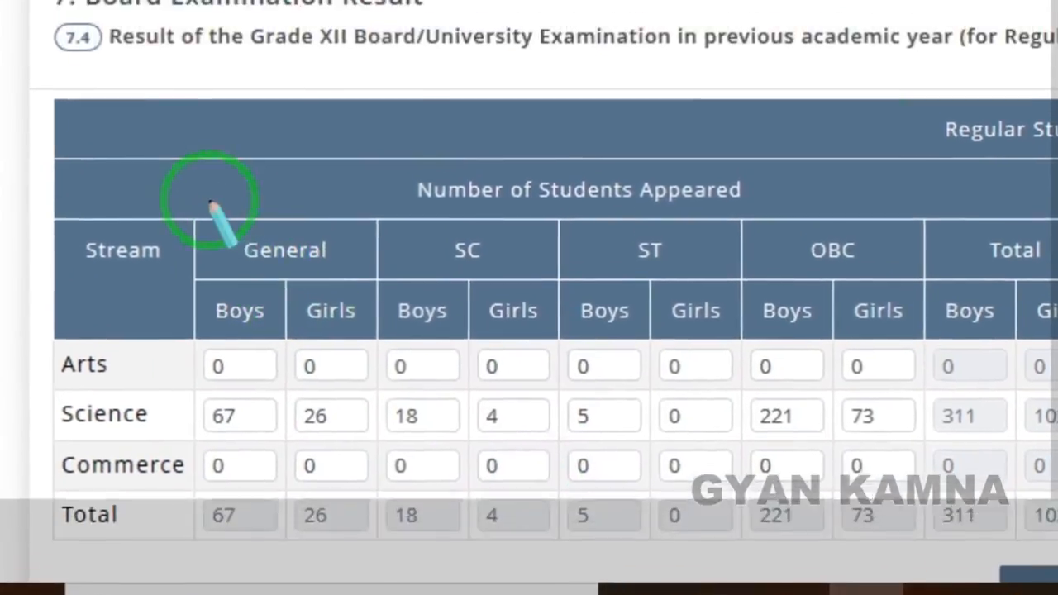
Check the Grade XII appeared and passed entries for regular and other than regular students, save them and continue to section 7.6.
mouse_move(199, 153)
mouse_down()
mouse_move(378, 281)
mouse_move(965, 283)
mouse_up()
drag(826, 312, 1029, 318)
right_click(639, 277)
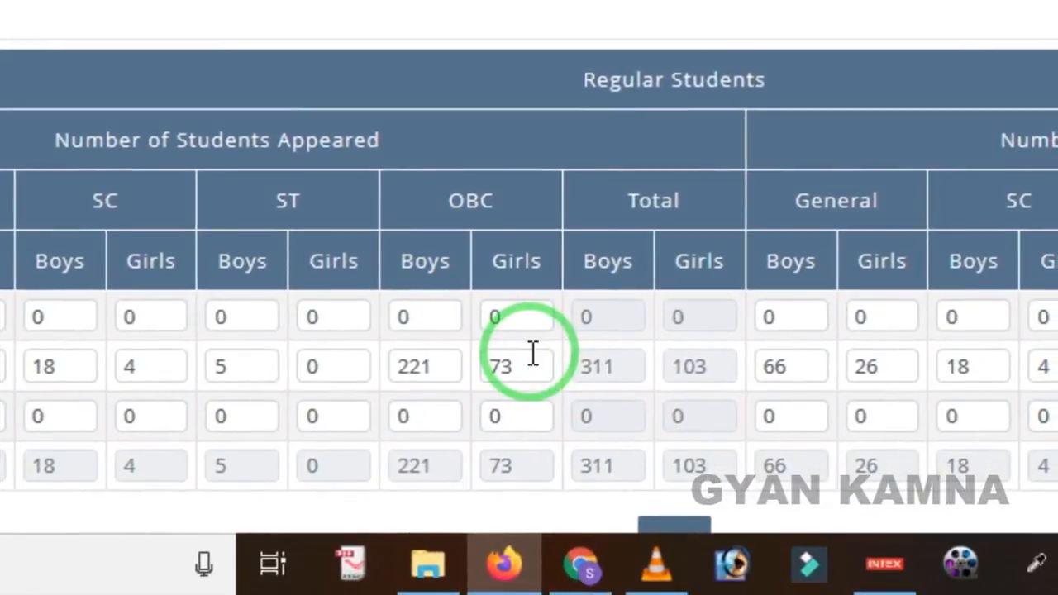
scroll(538, 358, down, 3)
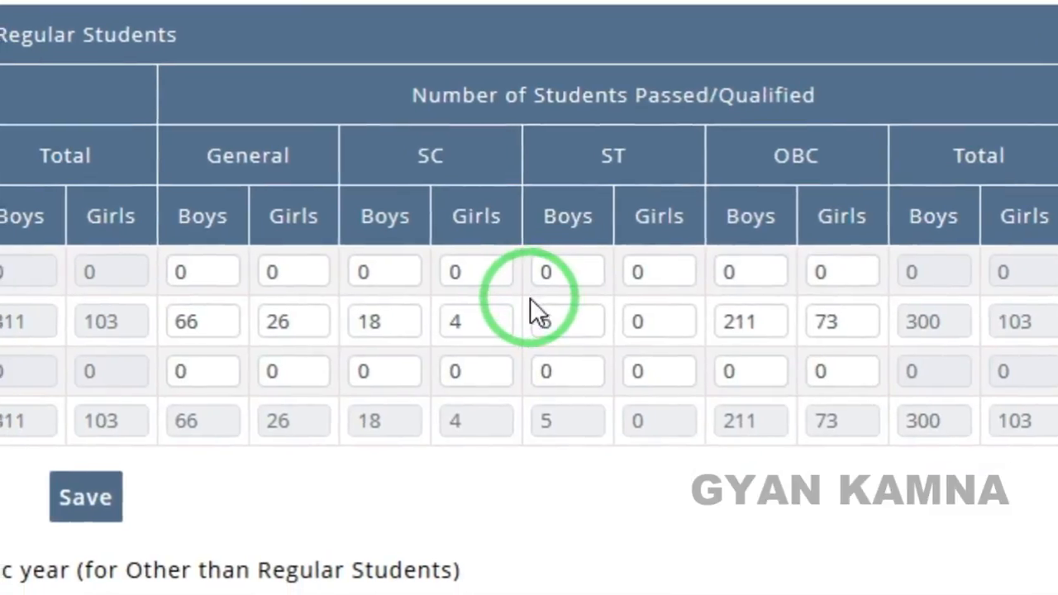
scroll(530, 298, down, 5)
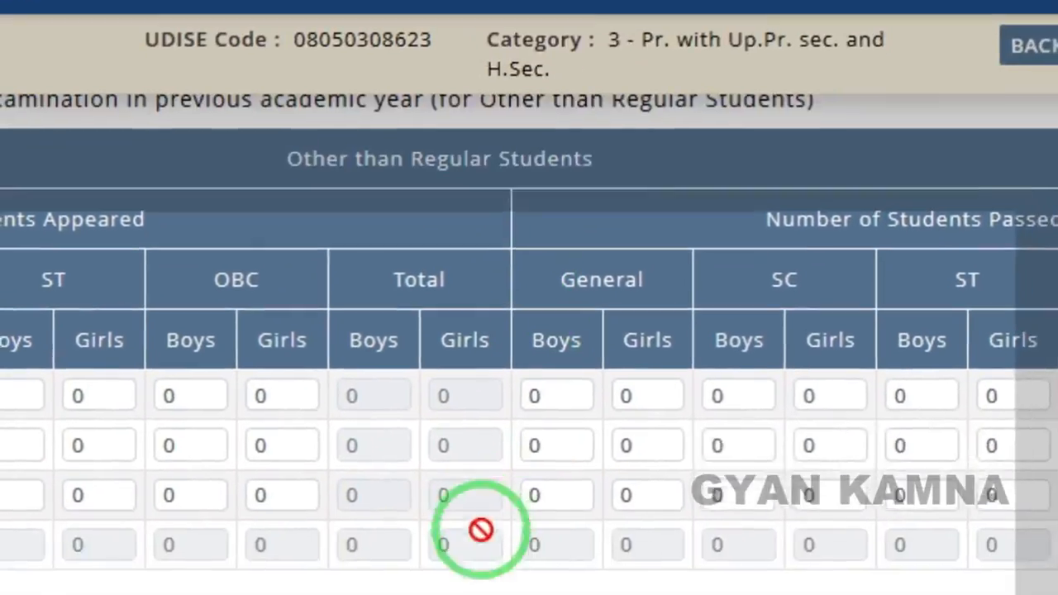
click(490, 493)
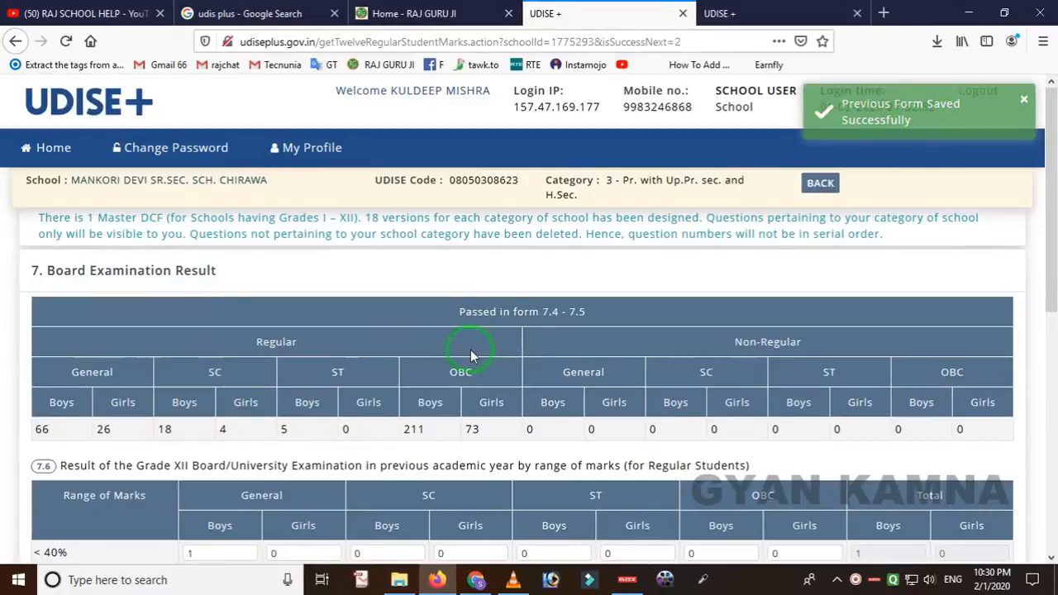
Compare the General boys' entries across the marks ranges in section 7.6 with the General boys passed figure.
scroll(366, 306, down, 6)
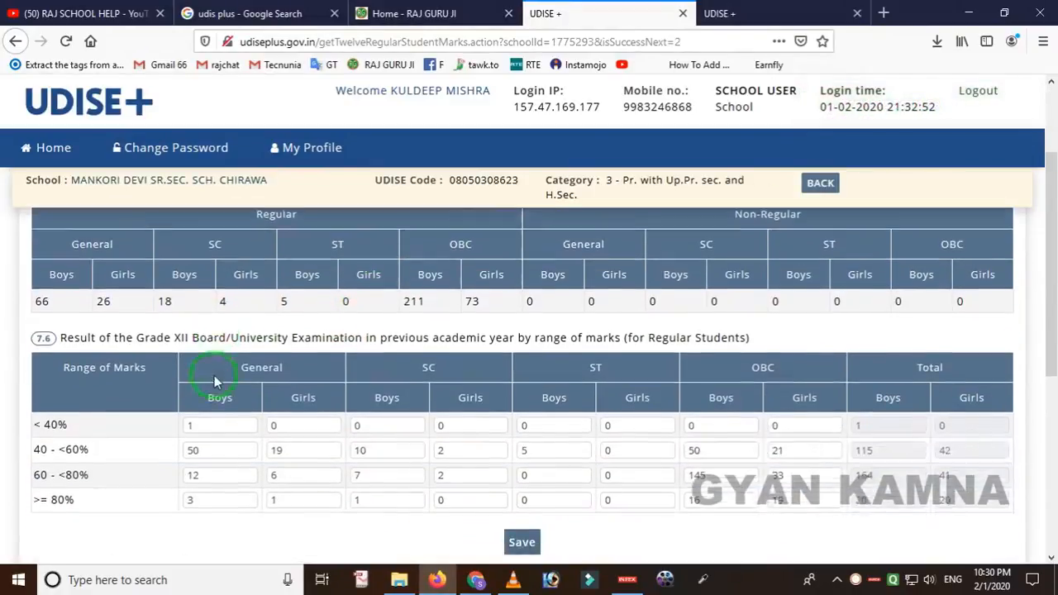
scroll(215, 376, up, 4)
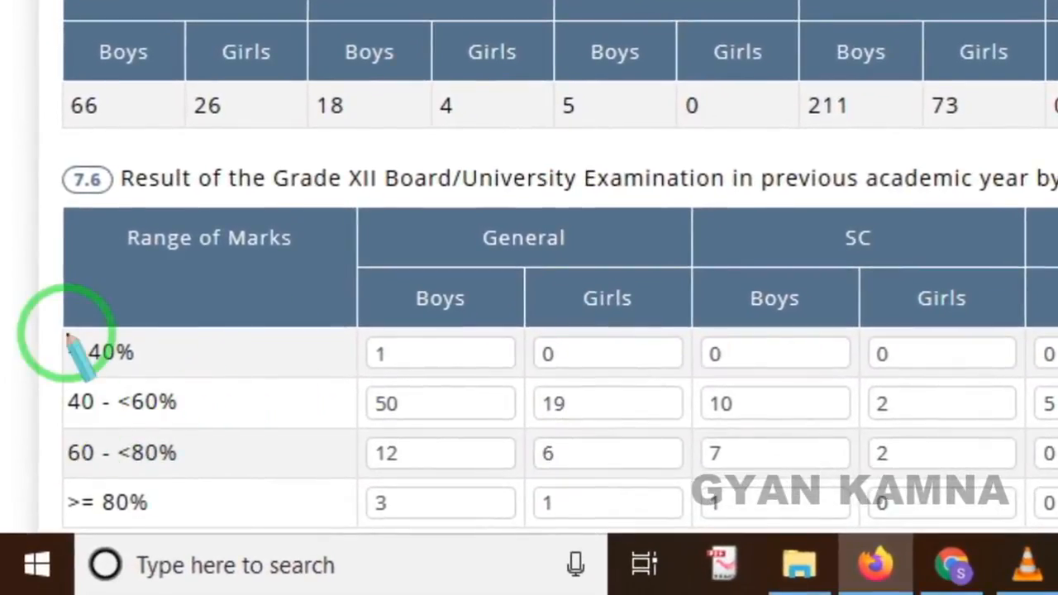
drag(227, 570, 259, 570)
mouse_move(354, 208)
mouse_down()
mouse_move(442, 427)
mouse_move(686, 482)
mouse_up()
right_click(403, 342)
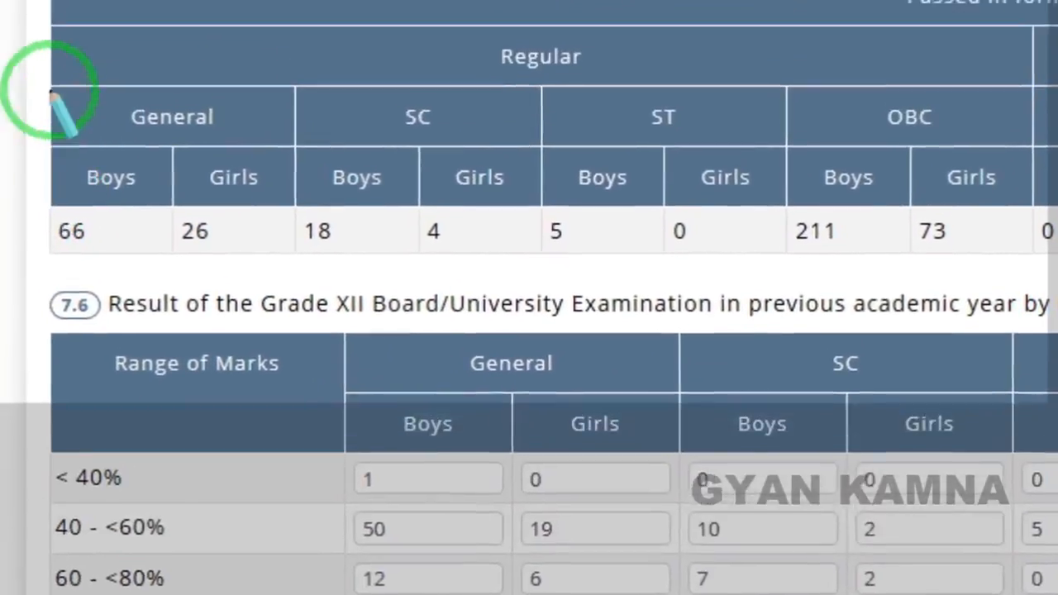
drag(51, 142, 127, 347)
right_click(213, 346)
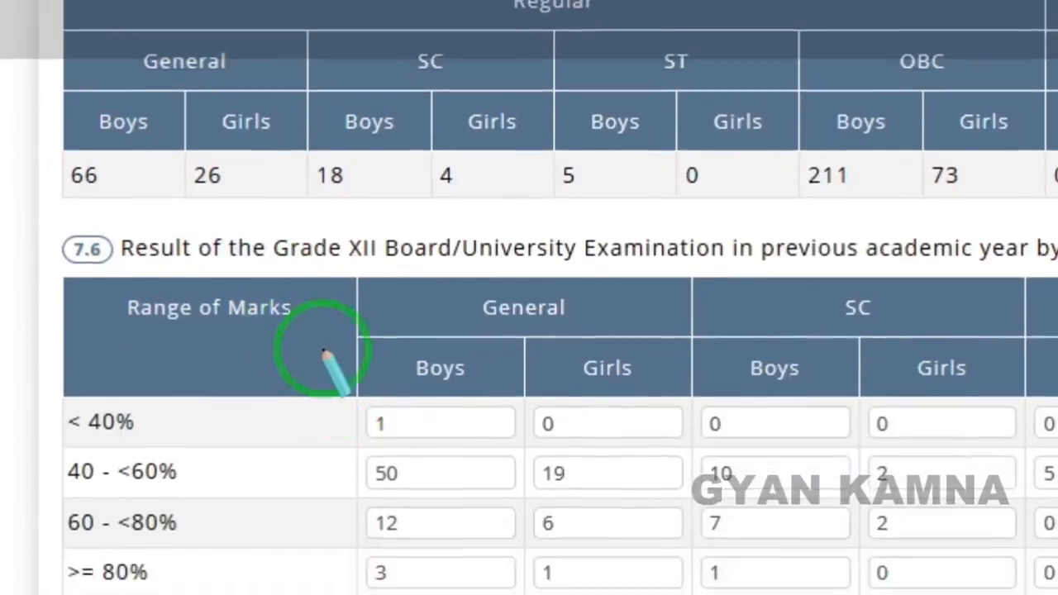
mouse_move(322, 352)
mouse_down()
mouse_move(371, 538)
mouse_move(491, 579)
mouse_move(493, 552)
mouse_up()
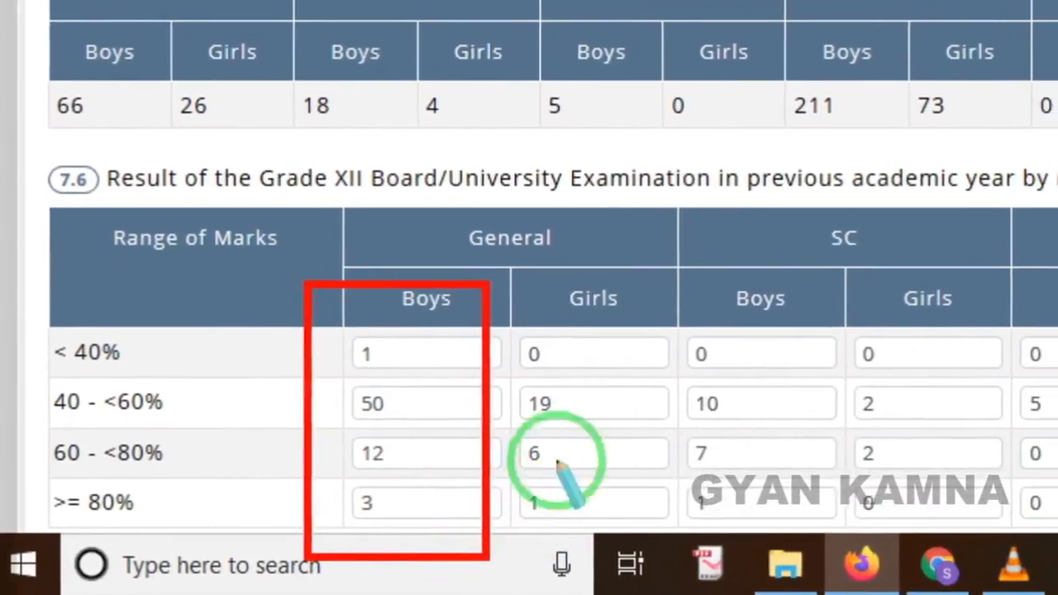
right_click(658, 396)
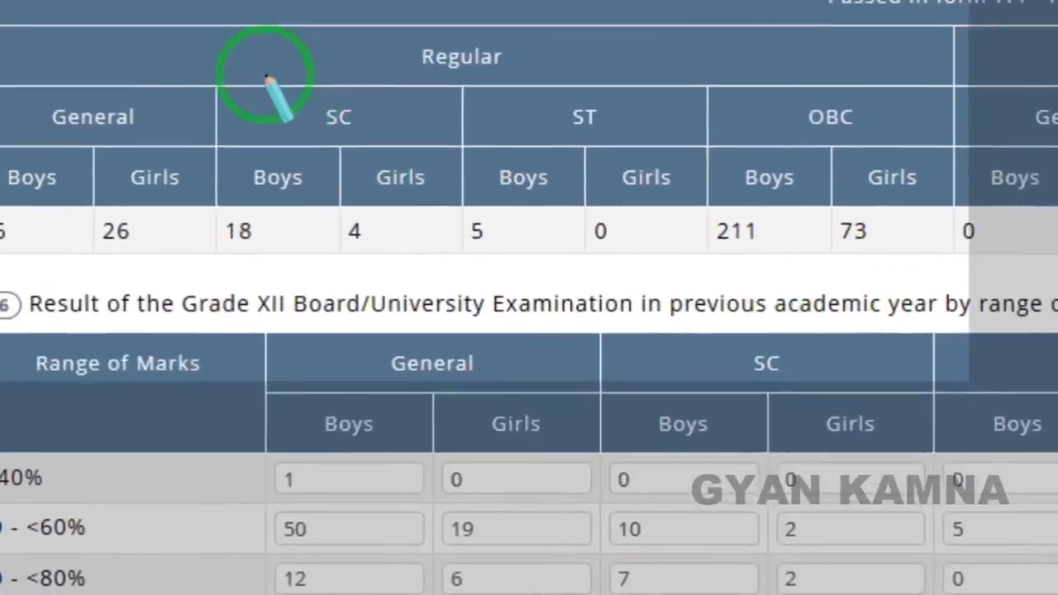
Examine the remaining categories in section 7.6, focusing on the regular OBC boys and girls passed figures from form 7.4.
mouse_move(266, 78)
mouse_down()
mouse_move(1028, 342)
mouse_move(862, 579)
mouse_up()
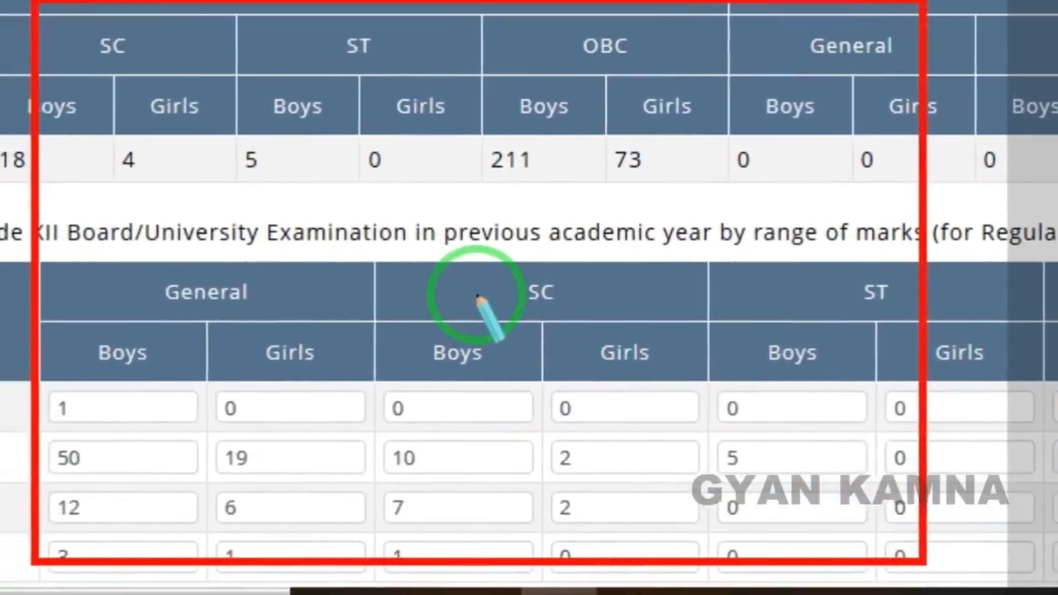
right_click(431, 295)
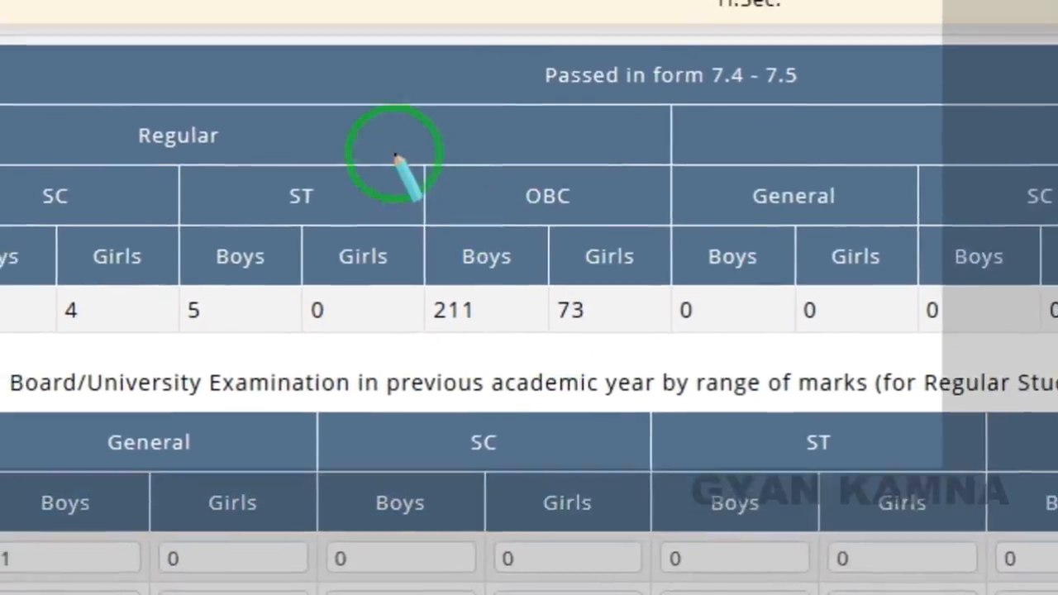
drag(402, 78, 469, 293)
mouse_move(504, 392)
mouse_down()
mouse_move(587, 409)
mouse_move(629, 384)
mouse_move(633, 403)
mouse_up()
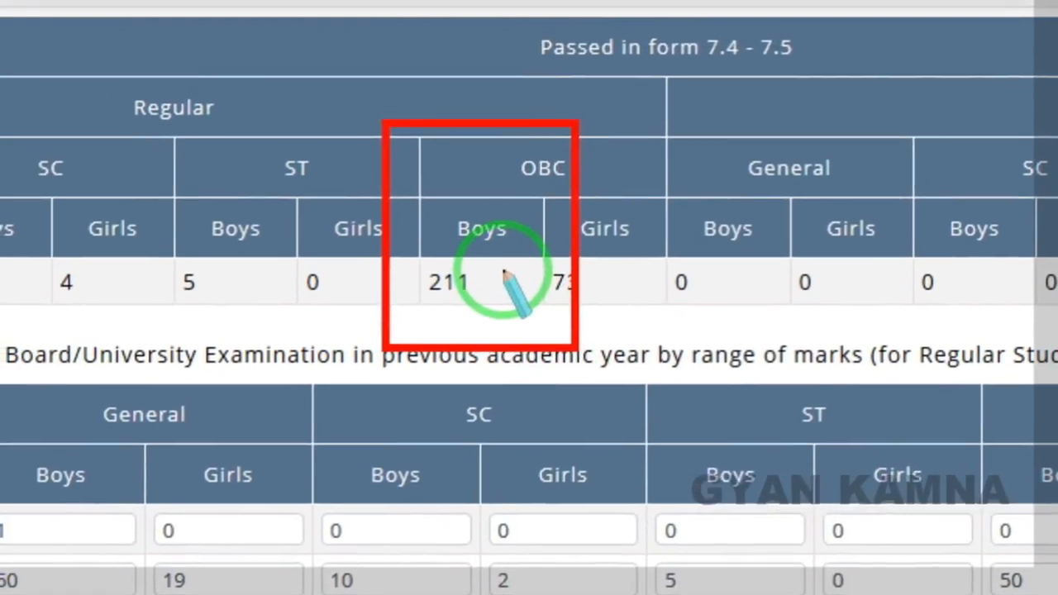
right_click(589, 242)
drag(489, 162, 495, 202)
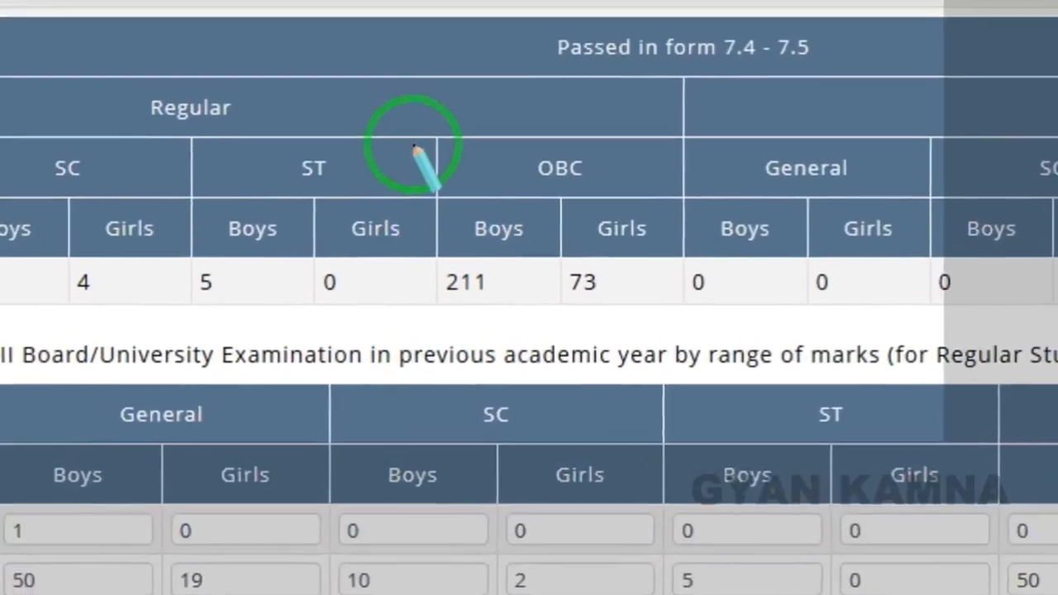
mouse_move(347, 51)
mouse_down()
mouse_move(408, 208)
mouse_move(618, 257)
mouse_move(618, 278)
mouse_up()
drag(434, 231, 550, 355)
mouse_move(541, 221)
mouse_down()
mouse_move(628, 345)
mouse_move(666, 357)
mouse_up()
right_click(719, 342)
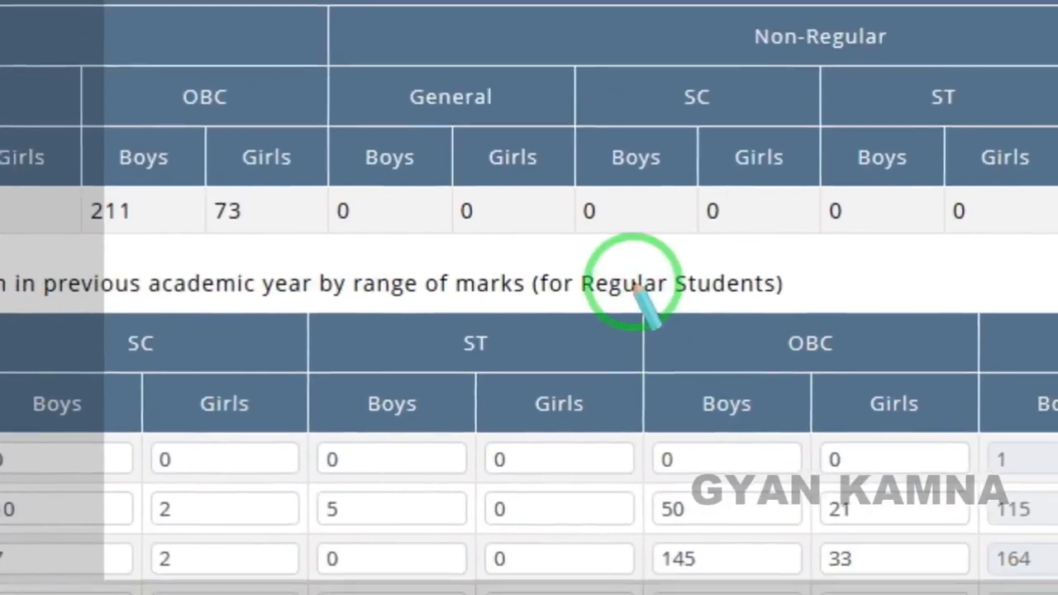
Compare the OBC marks-range entries in section 7.6 with the OBC passed figures, save the form and continue to Section 8.
mouse_move(730, 312)
mouse_down()
mouse_move(821, 594)
mouse_move(1024, 594)
mouse_up()
drag(399, 262, 559, 520)
drag(183, 155, 302, 278)
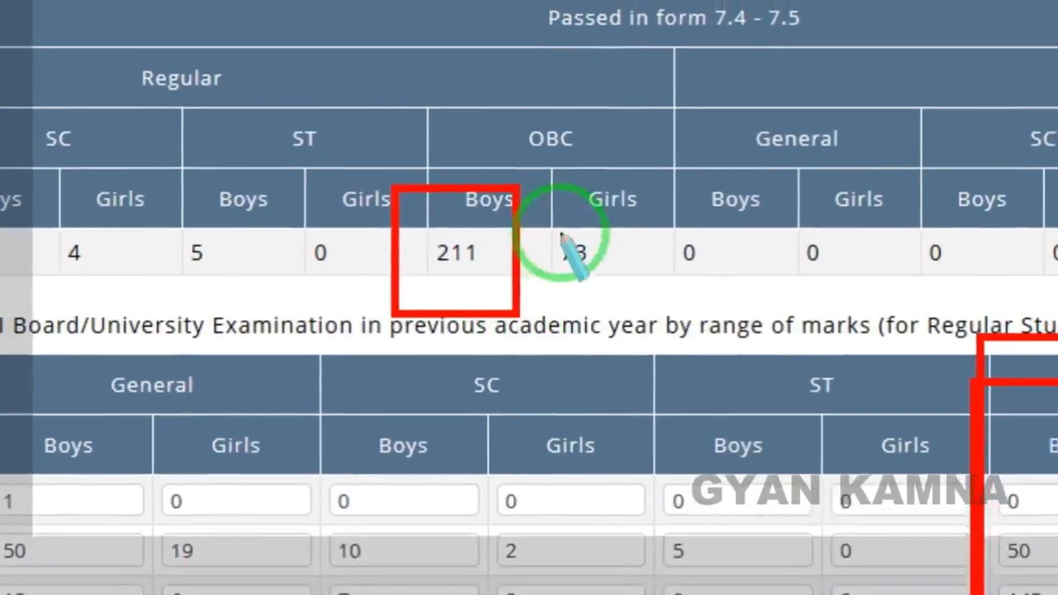
mouse_move(538, 231)
mouse_down()
mouse_move(573, 312)
mouse_move(559, 308)
mouse_up()
right_click(590, 274)
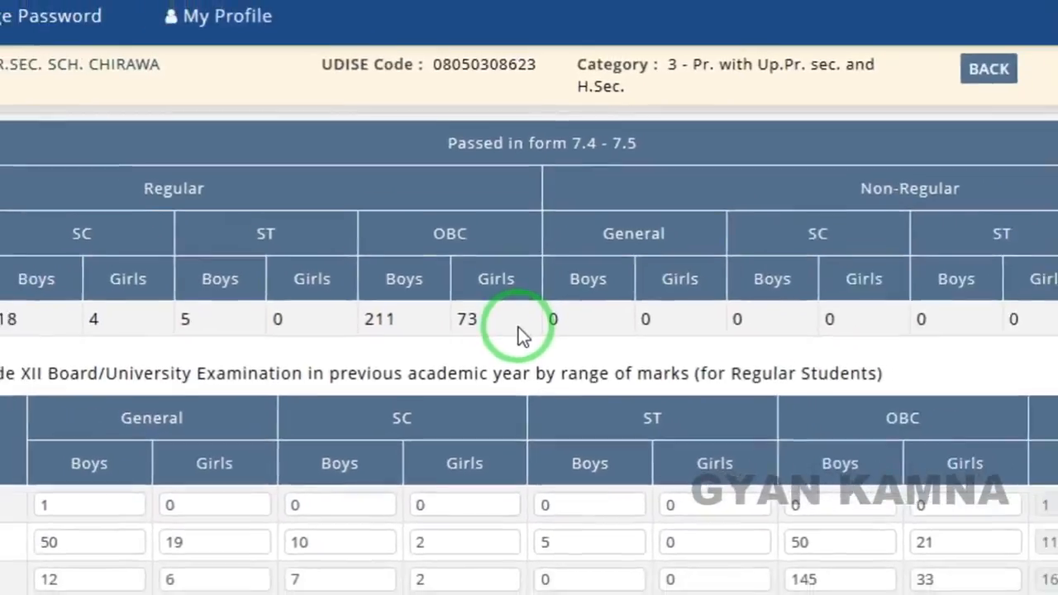
scroll(530, 299, down, 3)
click(514, 363)
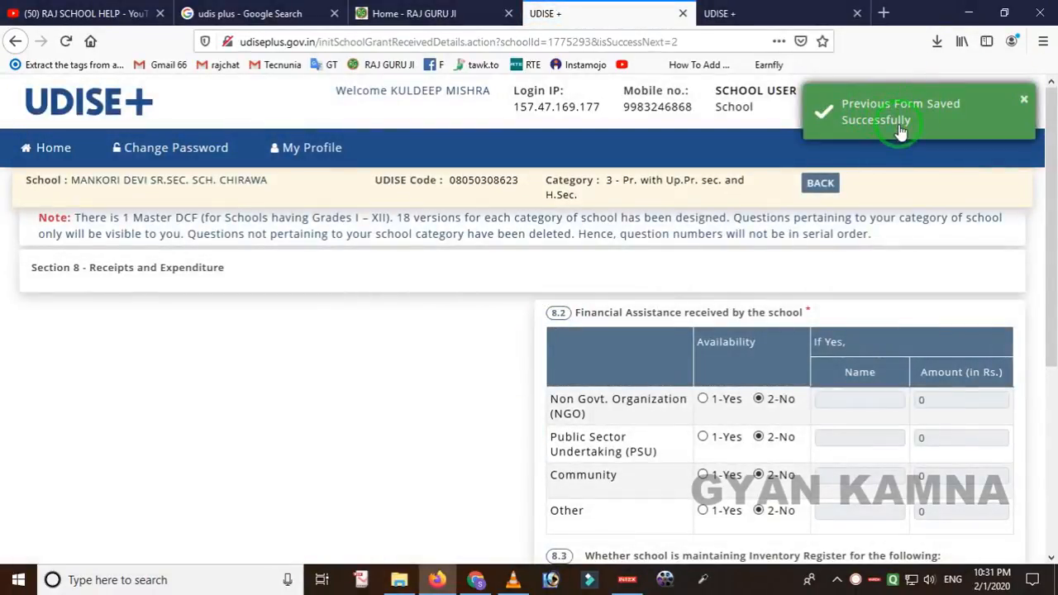
Review the Section 8 Receipts and Expenditure page and its question 8.2 on financial assistance received by the school.
scroll(694, 299, down, 2)
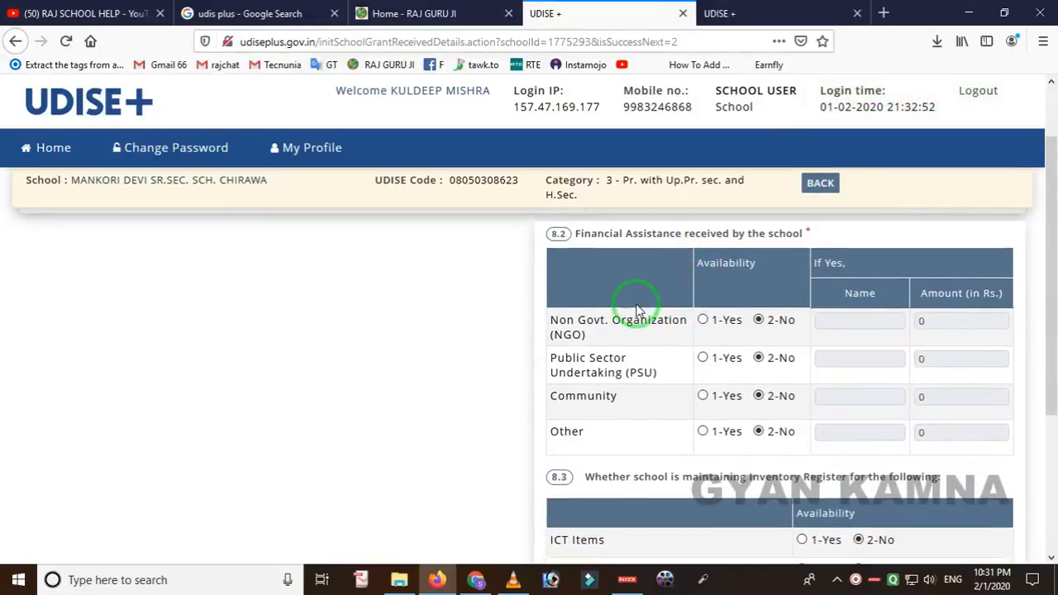
scroll(636, 310, up, 2)
ctrl+scroll(637, 310, up, 1)
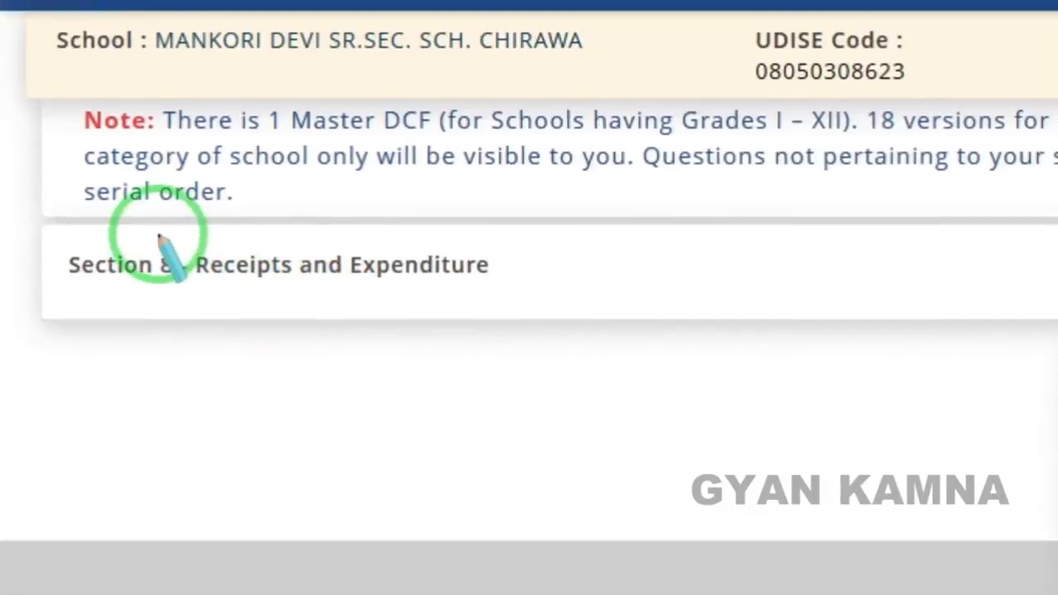
mouse_move(155, 199)
mouse_down()
mouse_move(245, 281)
mouse_move(556, 304)
mouse_up()
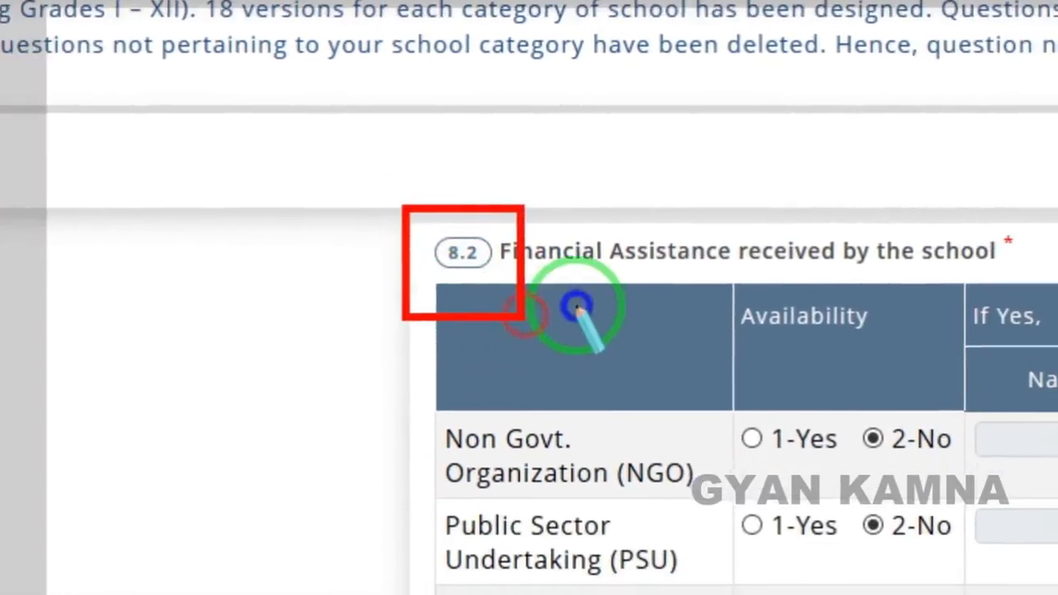
right_click(576, 308)
mouse_move(486, 196)
mouse_down()
mouse_move(540, 364)
mouse_move(656, 350)
mouse_move(712, 315)
mouse_move(796, 300)
mouse_move(740, 299)
mouse_up()
key(Escape)
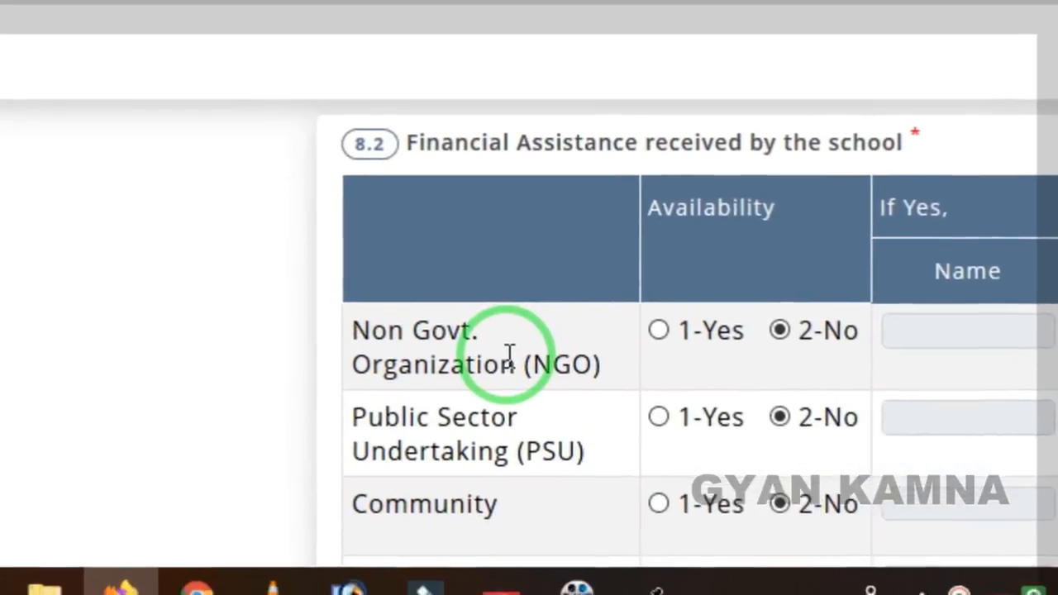
Examine the availability choices and the name and amount fields for each assistance source in question 8.2.
scroll(533, 322, down, 2)
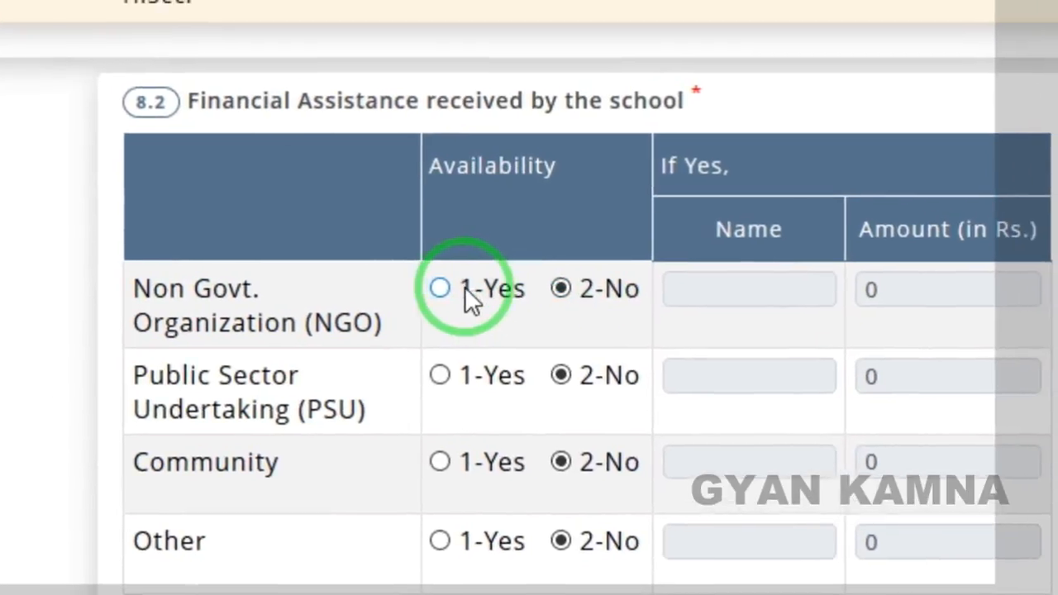
click(721, 285)
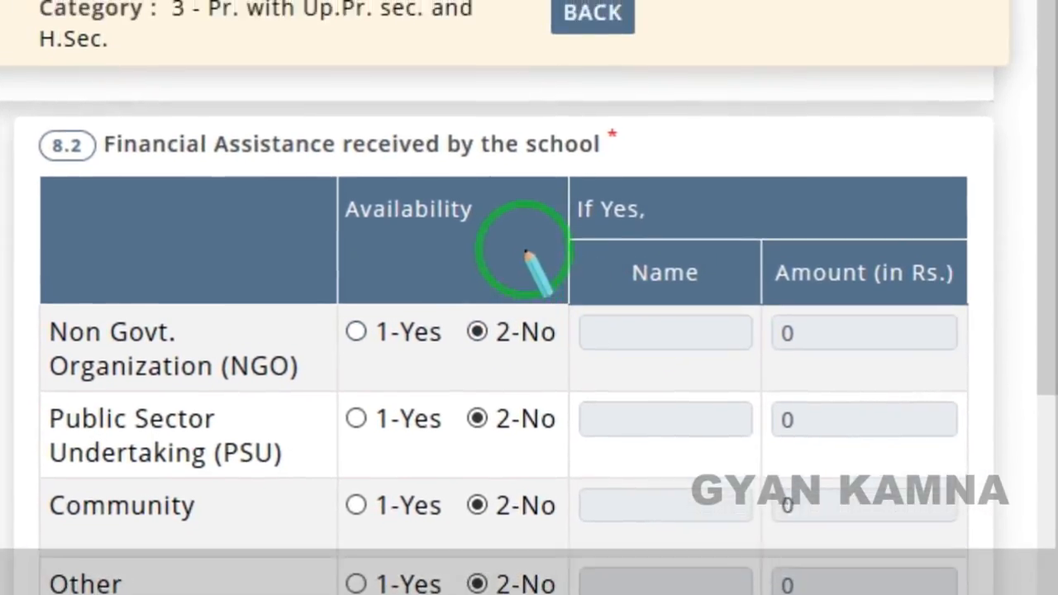
drag(521, 219, 655, 512)
drag(652, 451, 753, 578)
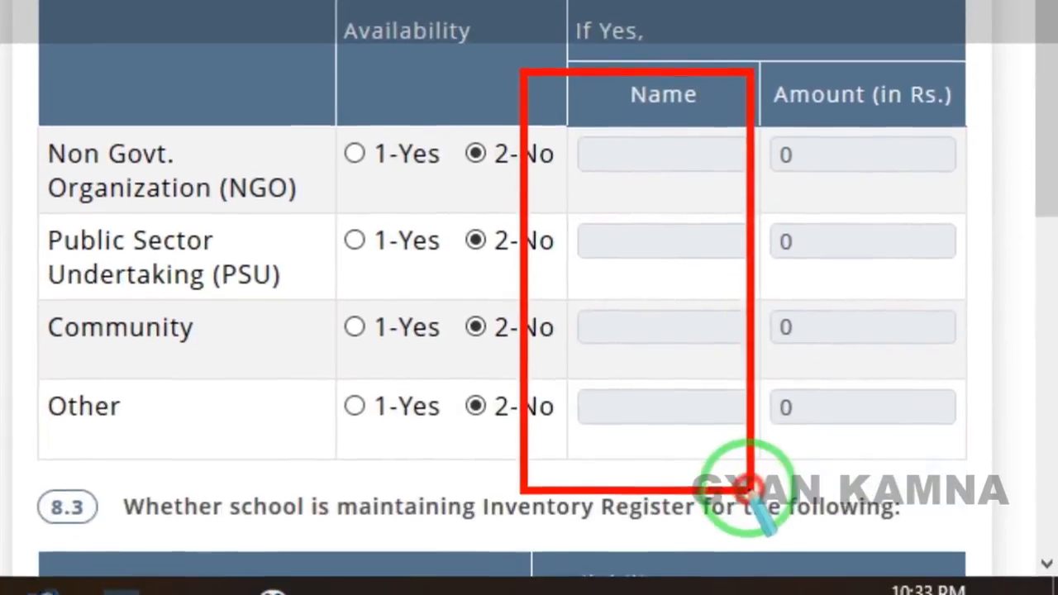
right_click(880, 419)
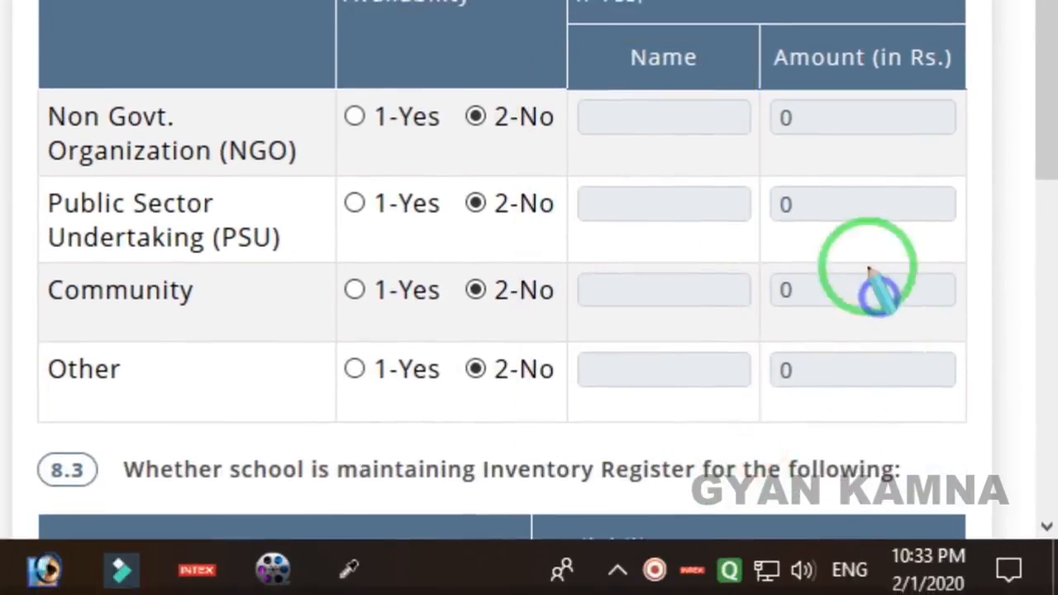
mouse_move(751, 11)
mouse_down()
mouse_move(845, 402)
mouse_move(952, 427)
mouse_up()
right_click(590, 253)
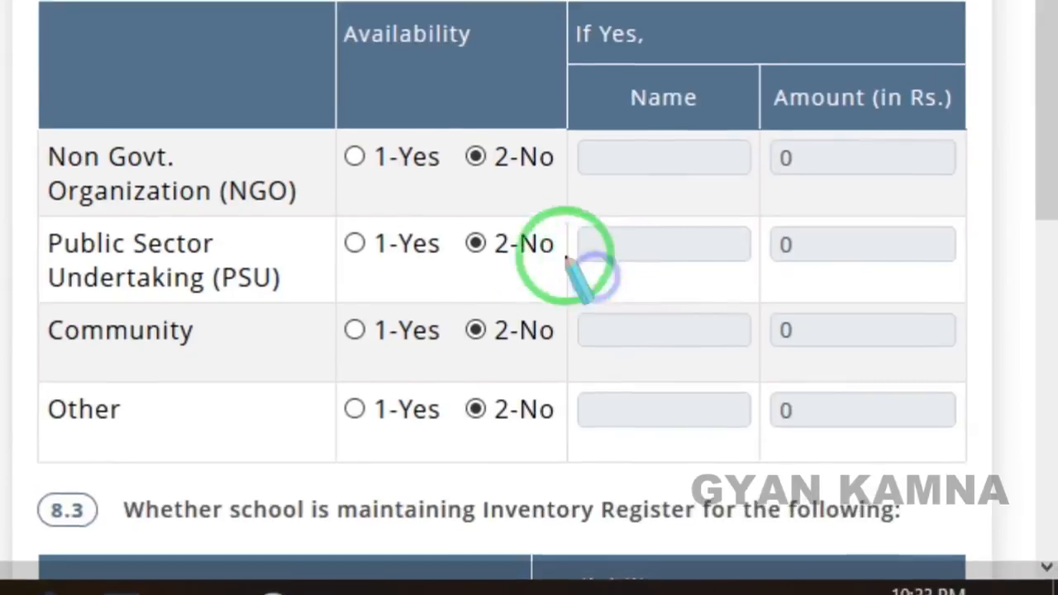
Examine question 8.3 on the school's Inventory Register and its ICT Items, Sports Equipments and Library Books entries.
scroll(417, 301, down, 3)
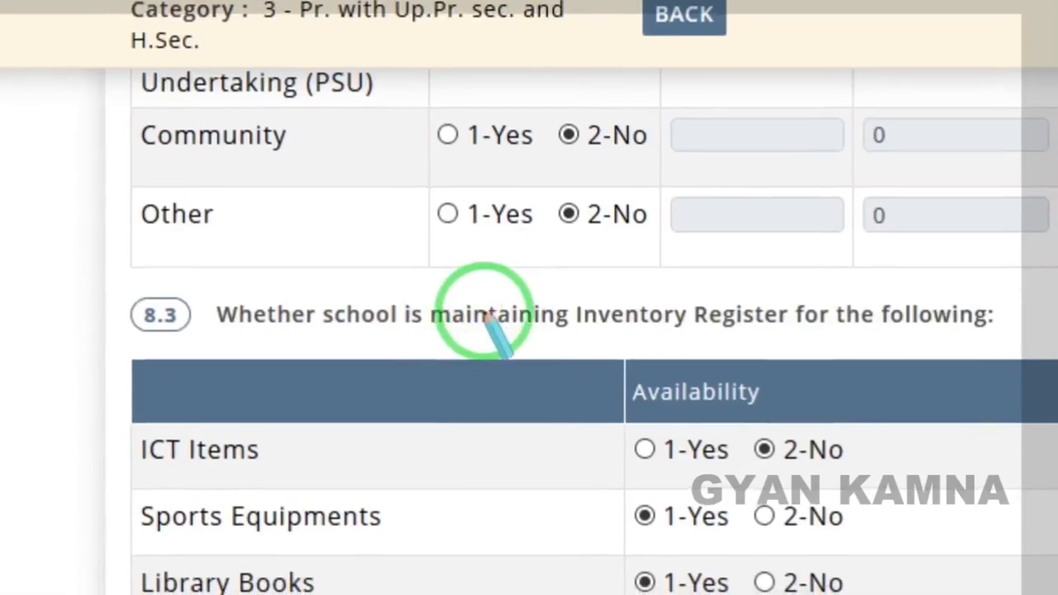
mouse_move(347, 257)
mouse_down()
mouse_move(438, 371)
mouse_move(471, 372)
mouse_up()
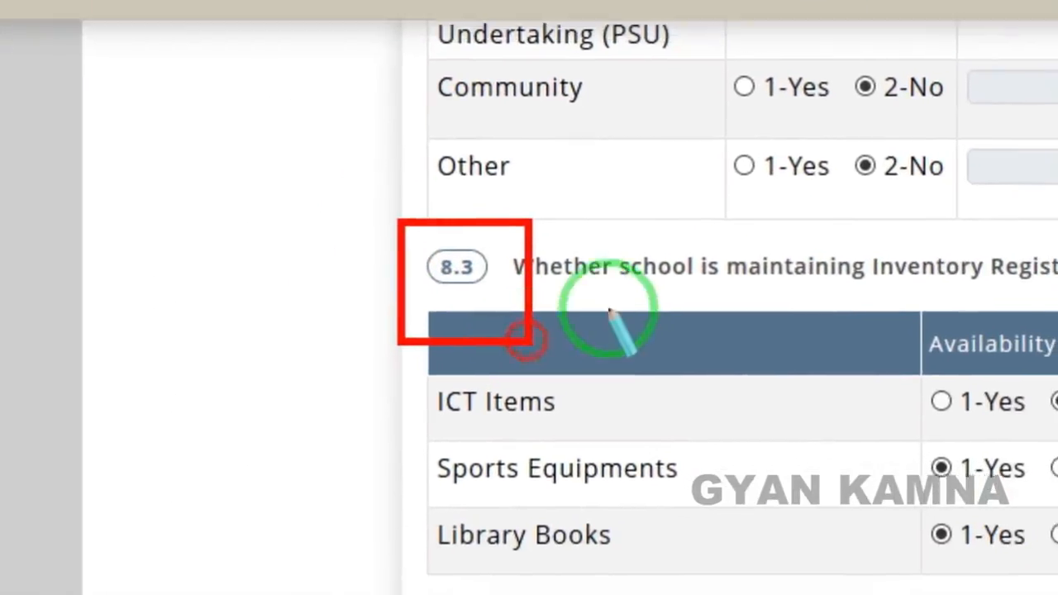
right_click(531, 332)
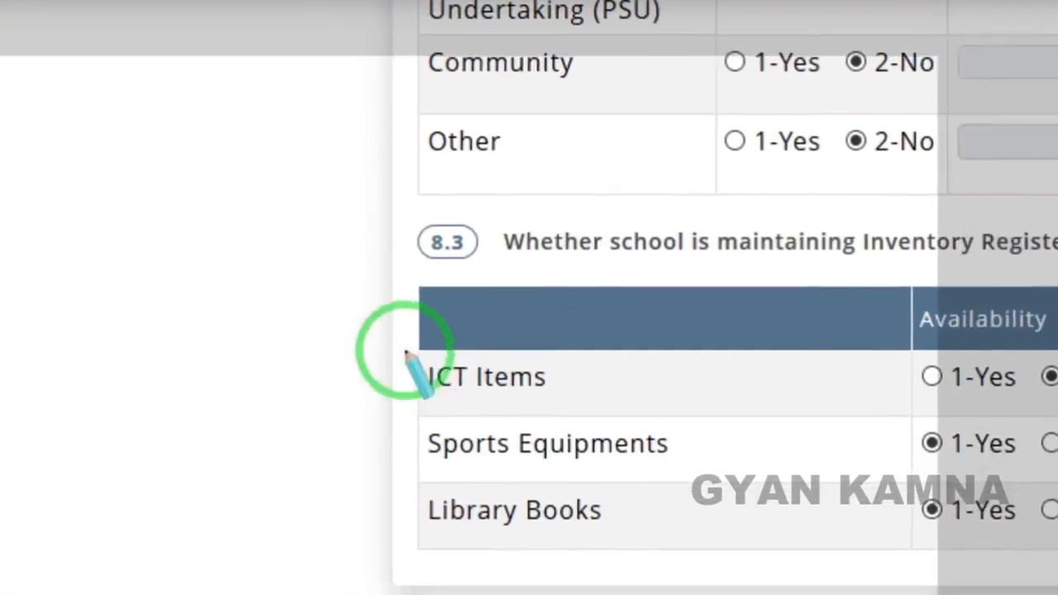
mouse_move(348, 357)
mouse_down()
mouse_move(352, 427)
mouse_move(527, 562)
mouse_move(608, 584)
mouse_up()
right_click(704, 394)
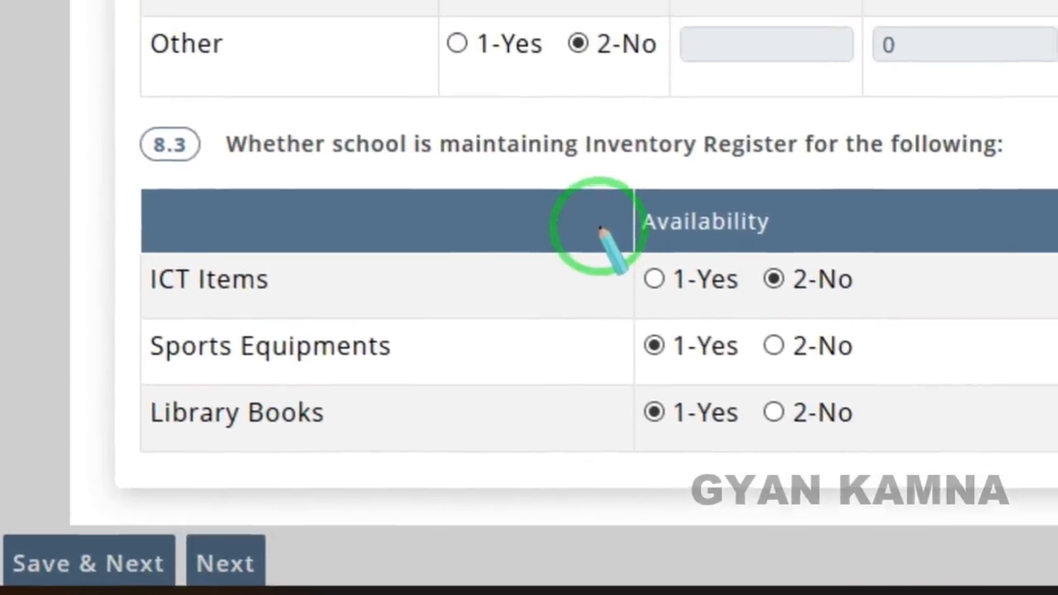
Check the availability answers in question 8.3, save the receipts and expenditure form and continue to the next one.
drag(691, 173, 812, 445)
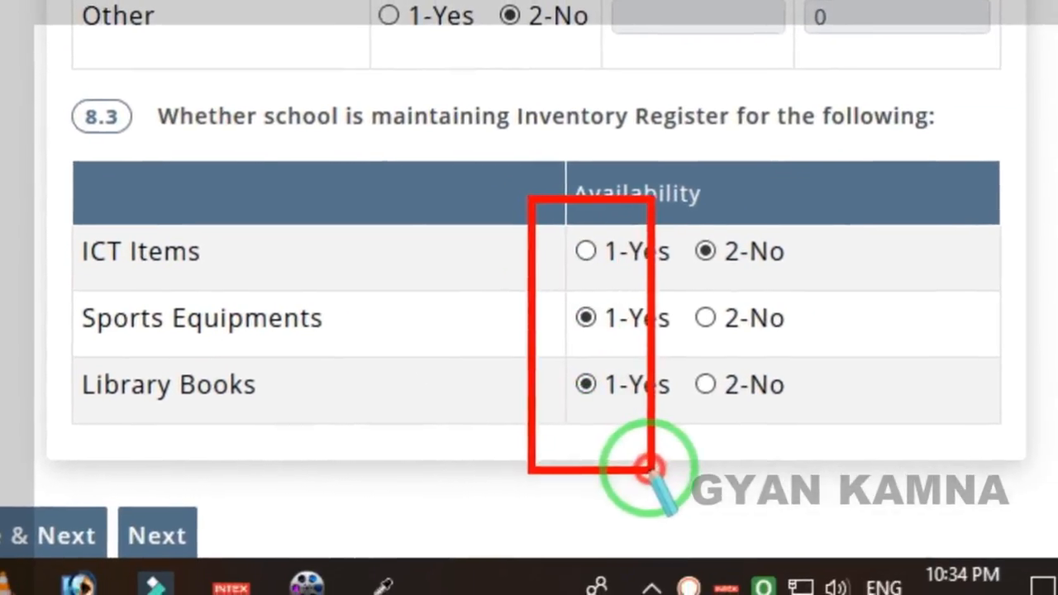
drag(652, 471, 653, 471)
right_click(690, 376)
mouse_move(681, 194)
mouse_down()
mouse_move(708, 388)
mouse_move(773, 426)
mouse_up()
right_click(428, 319)
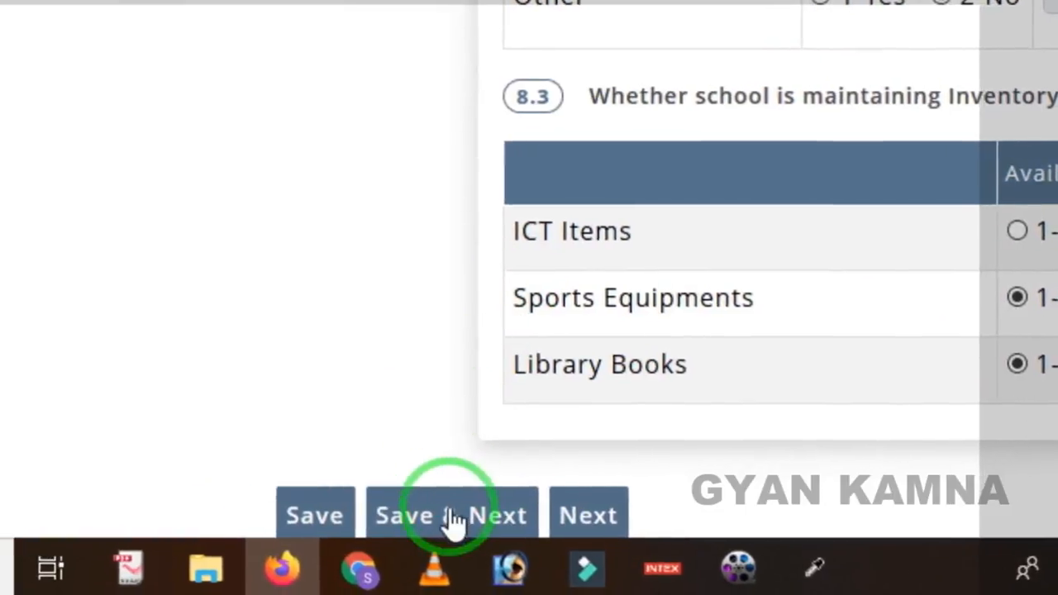
click(446, 516)
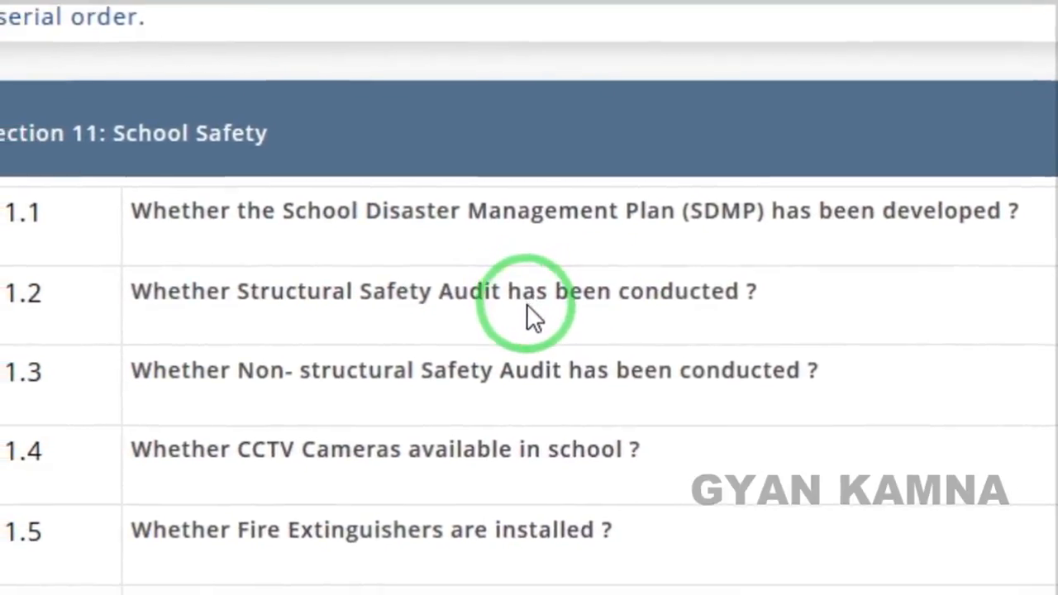
Examine the opening questions of Section 11 School Safety, covering the disaster management plan, safety audits, CCTV cameras and fire extinguishers.
scroll(530, 309, down, 3)
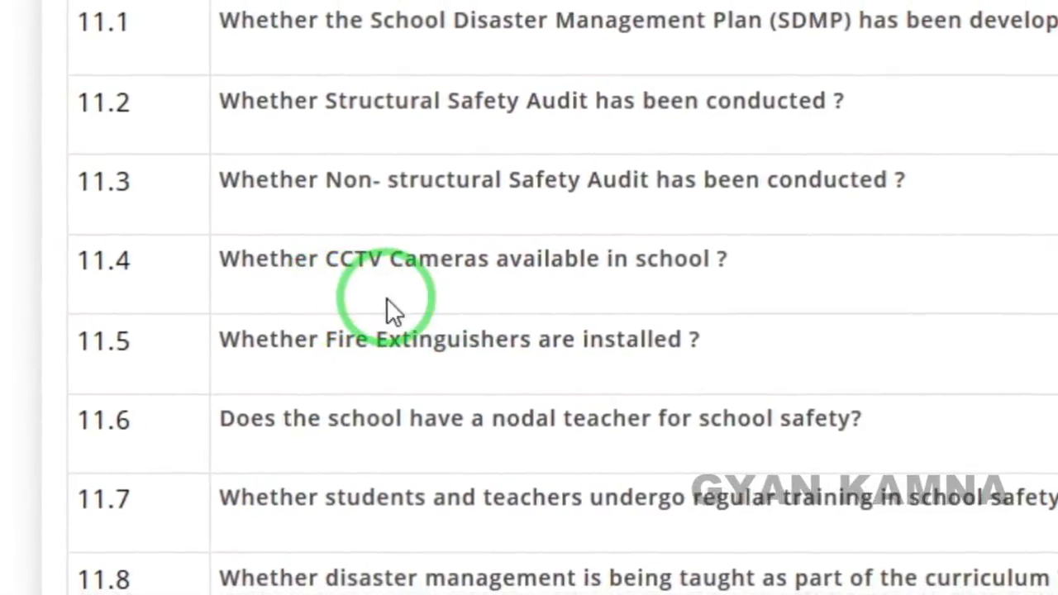
key(ctrl+alt+d)
mouse_move(218, 201)
mouse_down()
mouse_move(488, 300)
mouse_move(664, 292)
mouse_up()
key(e)
mouse_move(239, 302)
mouse_down()
mouse_move(373, 411)
mouse_move(630, 410)
mouse_up()
key(e)
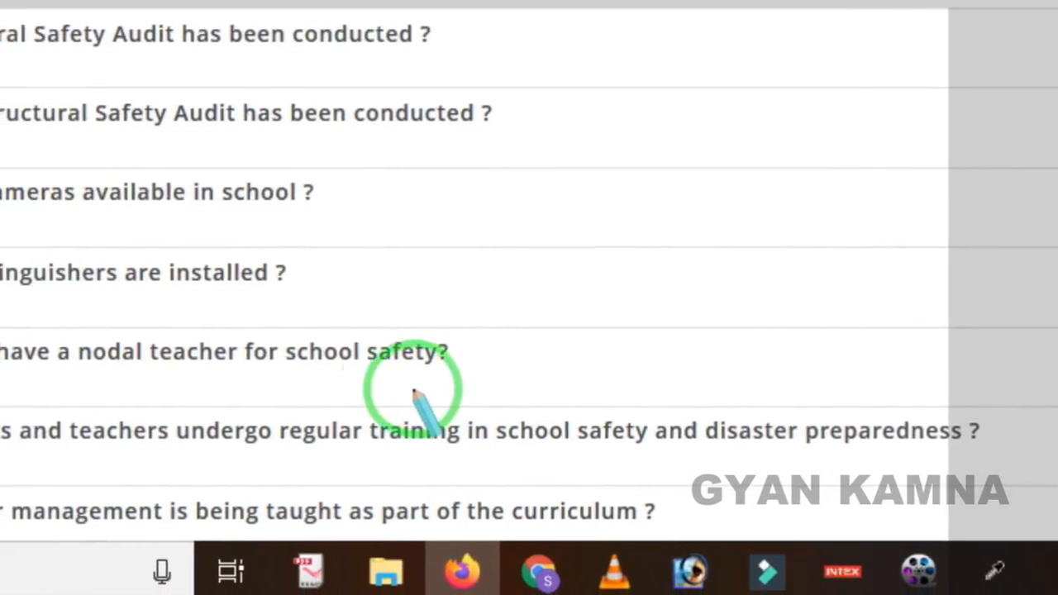
Go through the remaining School Safety questions, save and complete the form, and dismiss the important notes on the dashboard.
scroll(392, 377, down, 3)
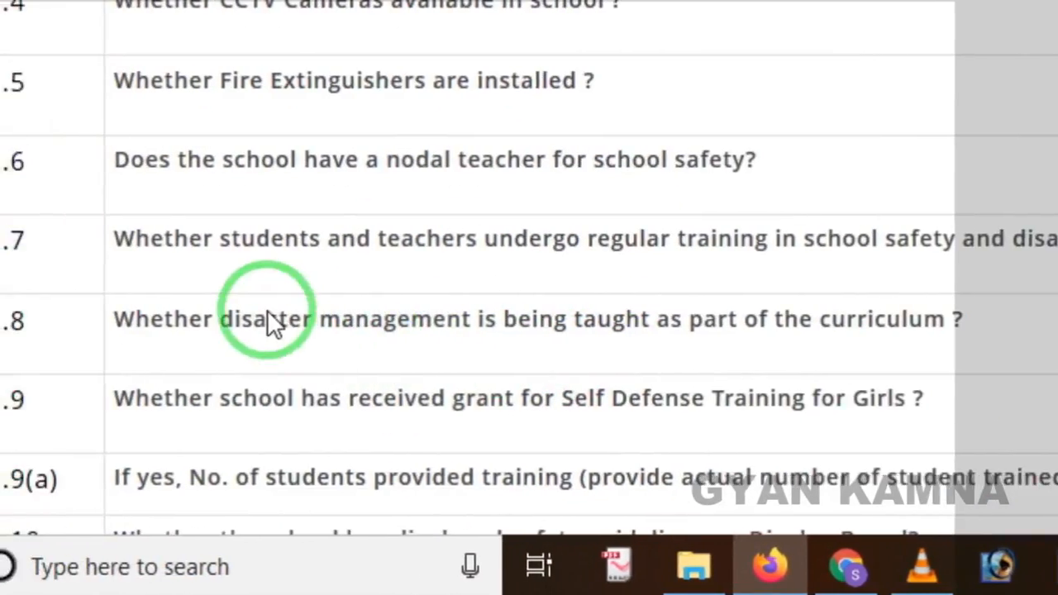
scroll(298, 313, down, 3)
scroll(554, 311, down, 3)
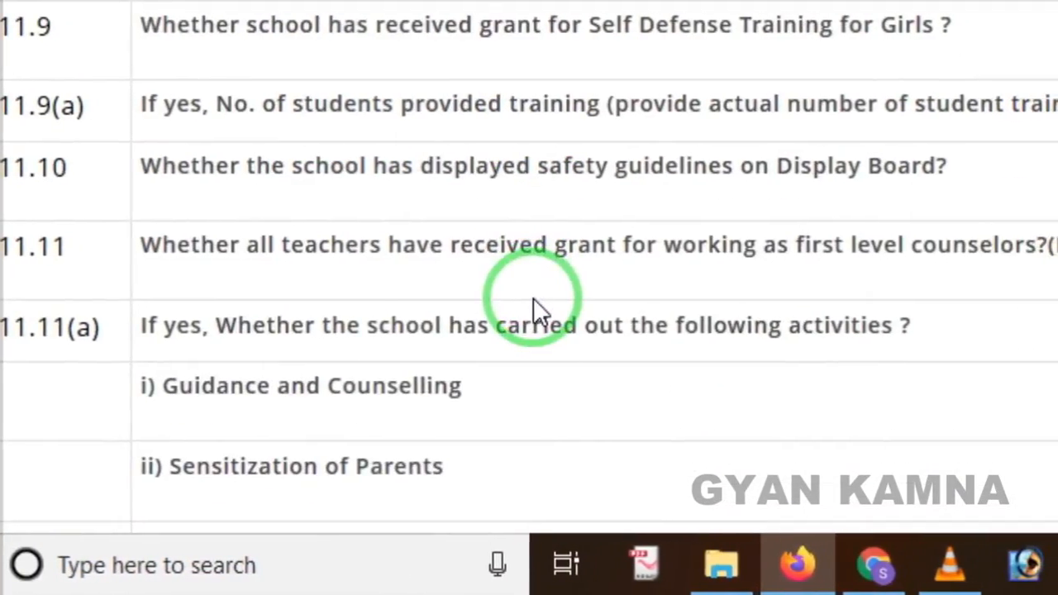
scroll(620, 310, down, 5)
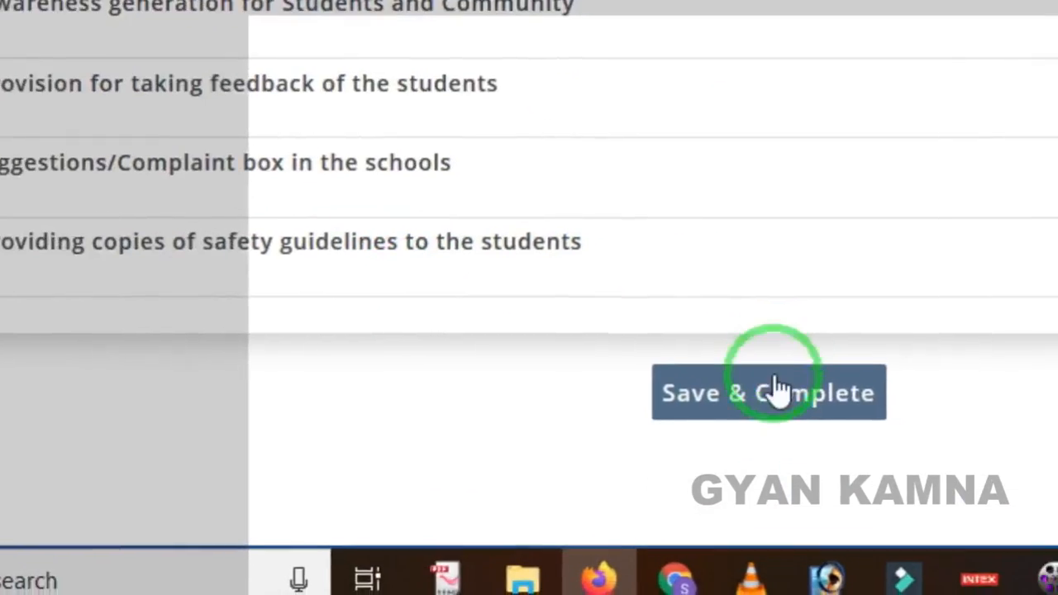
click(896, 392)
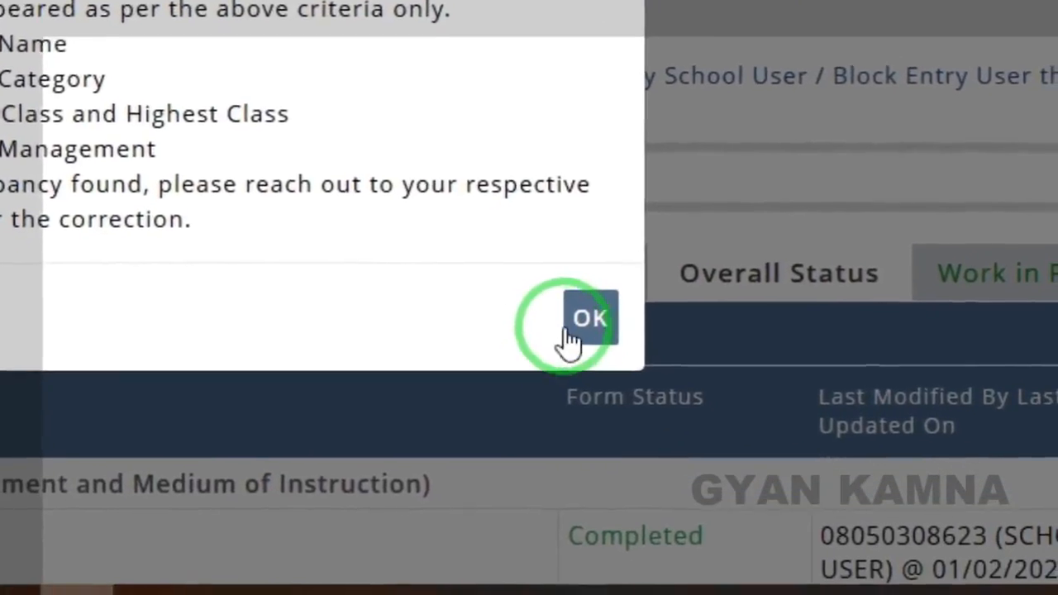
click(571, 333)
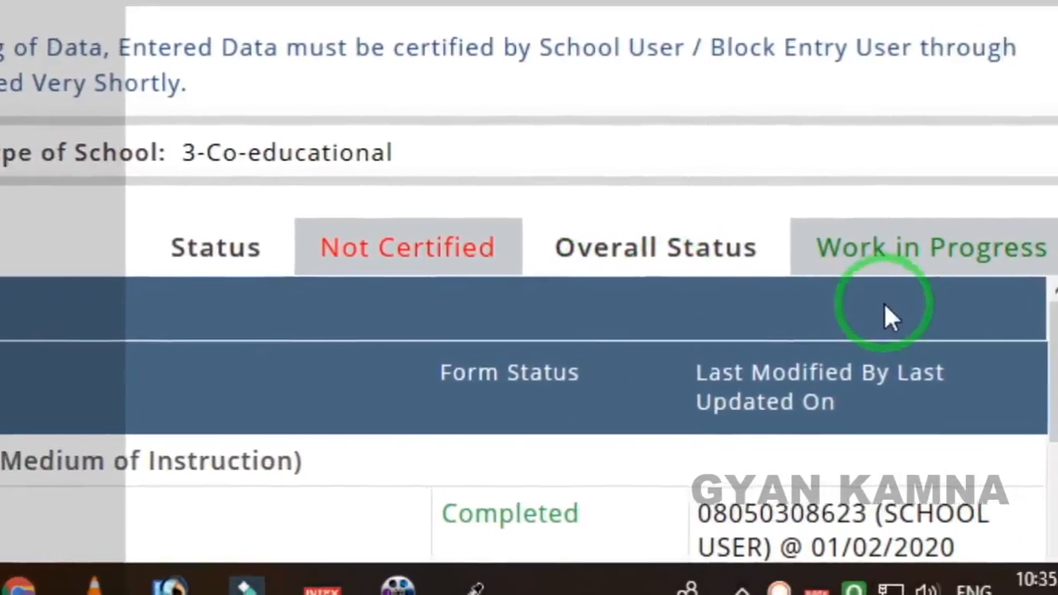
Examine the form status of every section in the dashboard list to find any form still incomplete.
scroll(633, 445, down, 3)
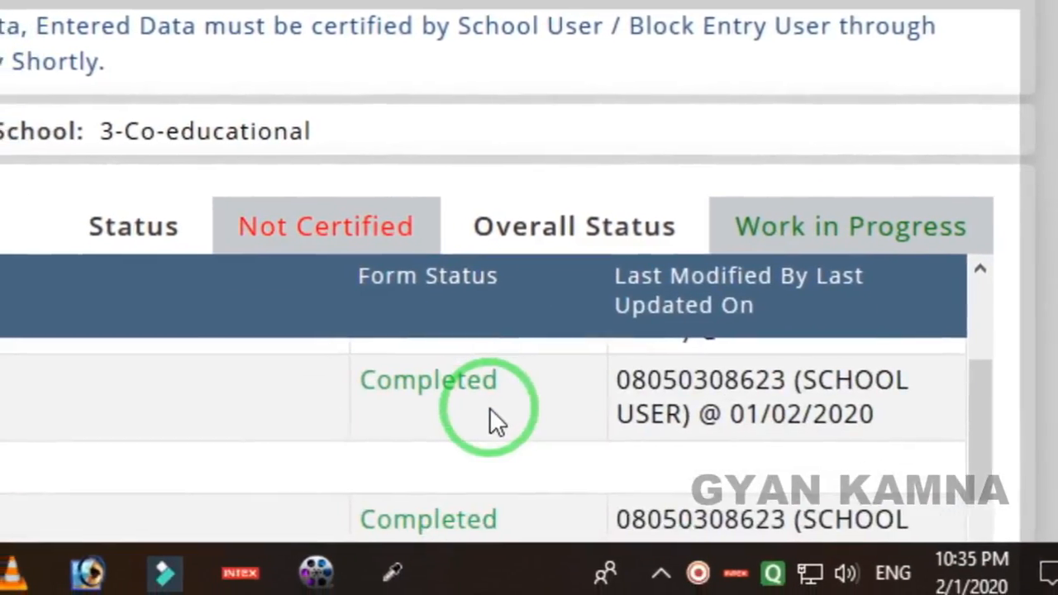
scroll(490, 409, down, 3)
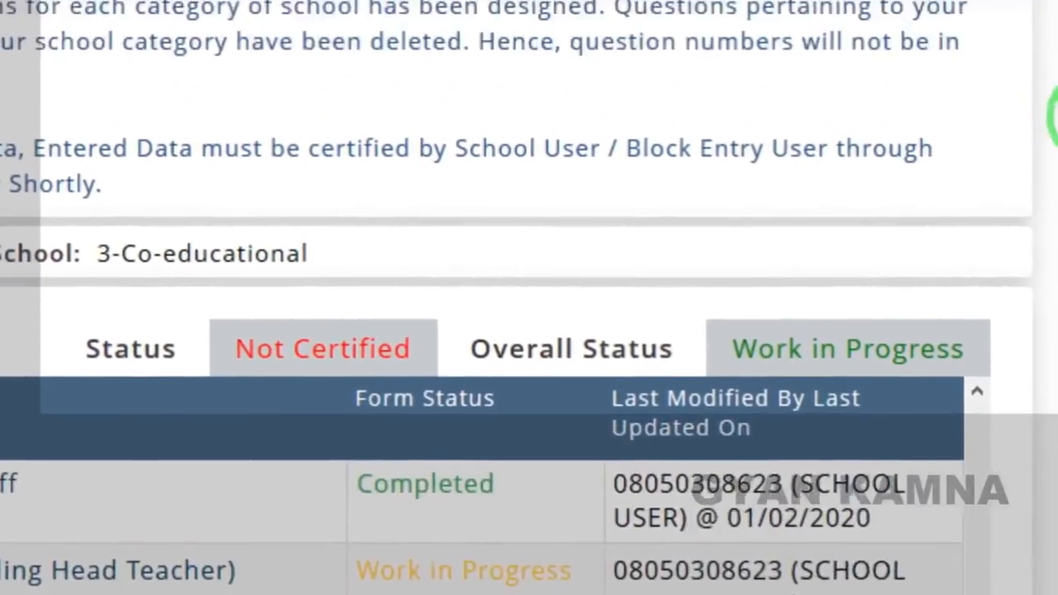
drag(1057, 116, 1057, 345)
scroll(494, 315, down, 3)
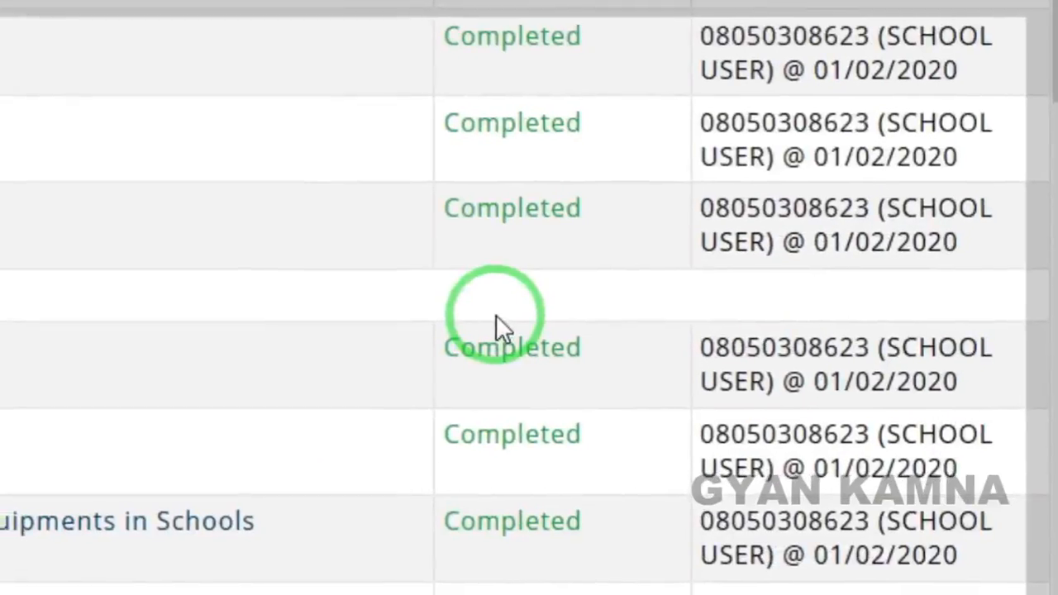
scroll(494, 315, down, 3)
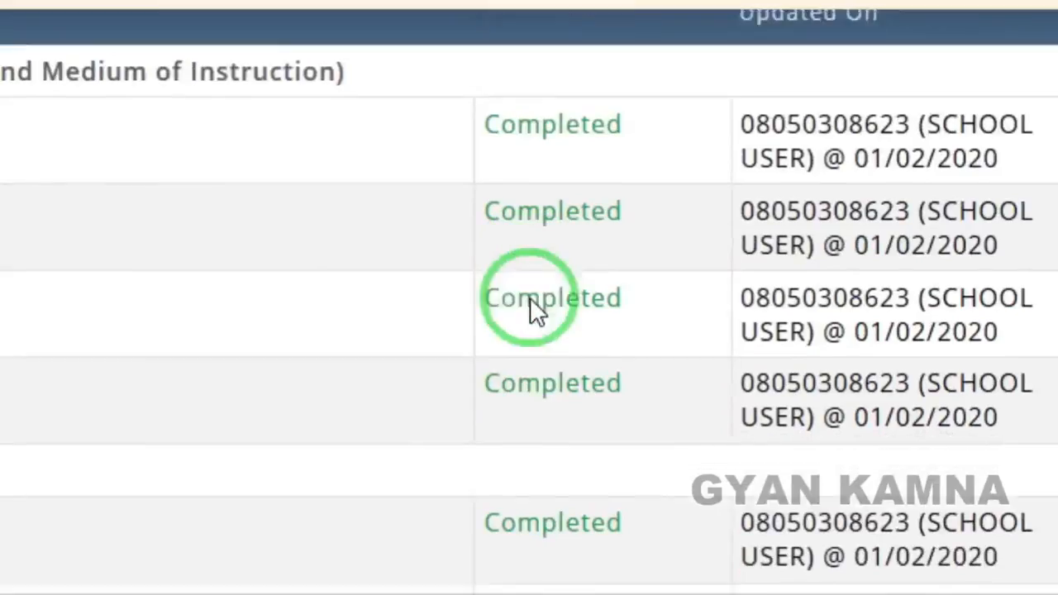
scroll(529, 306, down, 4)
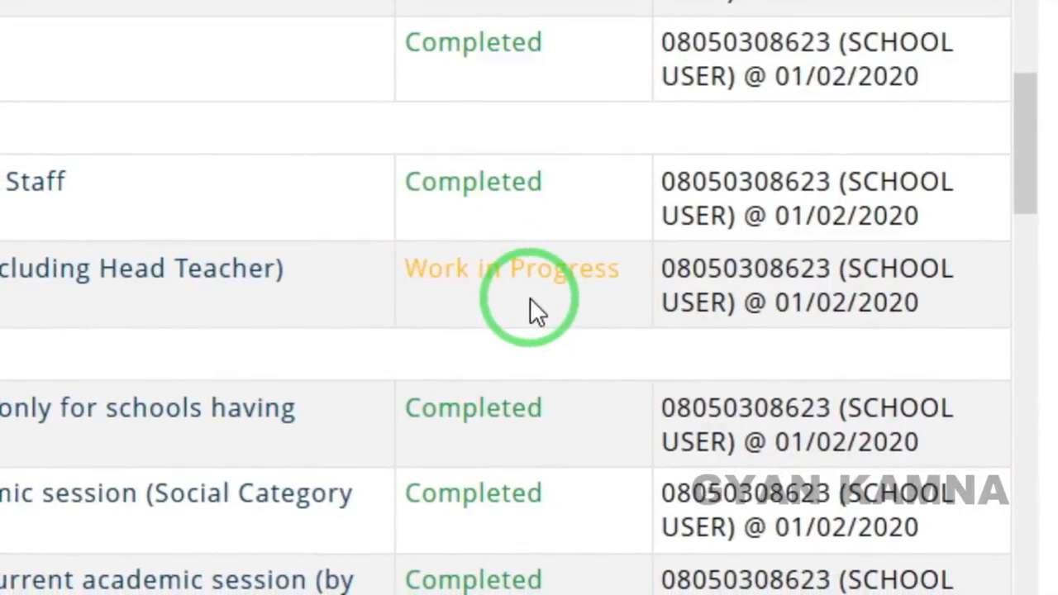
scroll(521, 314, down, 8)
scroll(523, 309, down, 6)
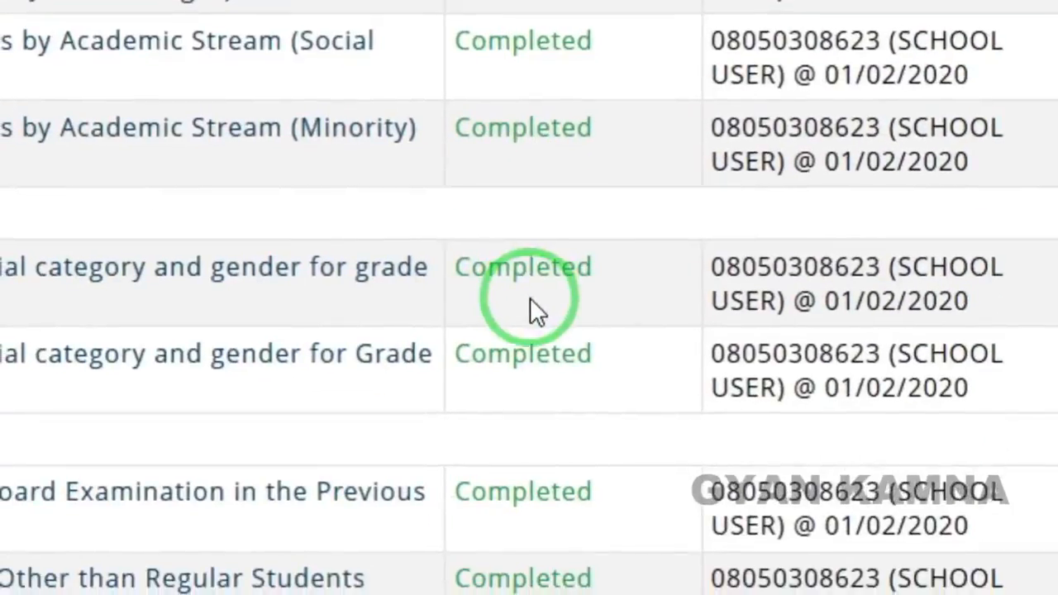
scroll(530, 297, up, 1)
scroll(529, 297, down, 1)
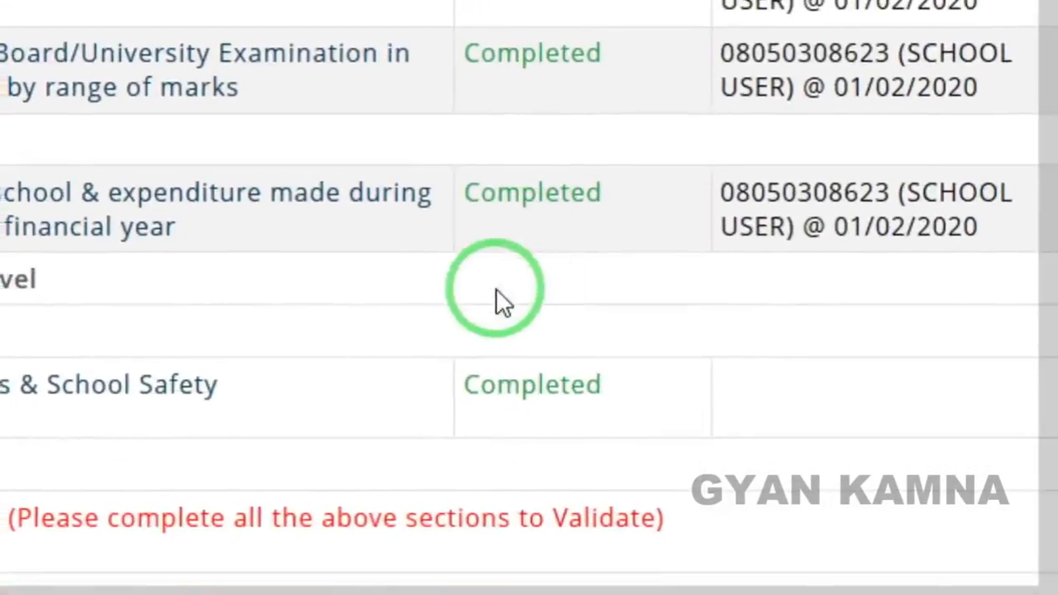
scroll(545, 314, up, 5)
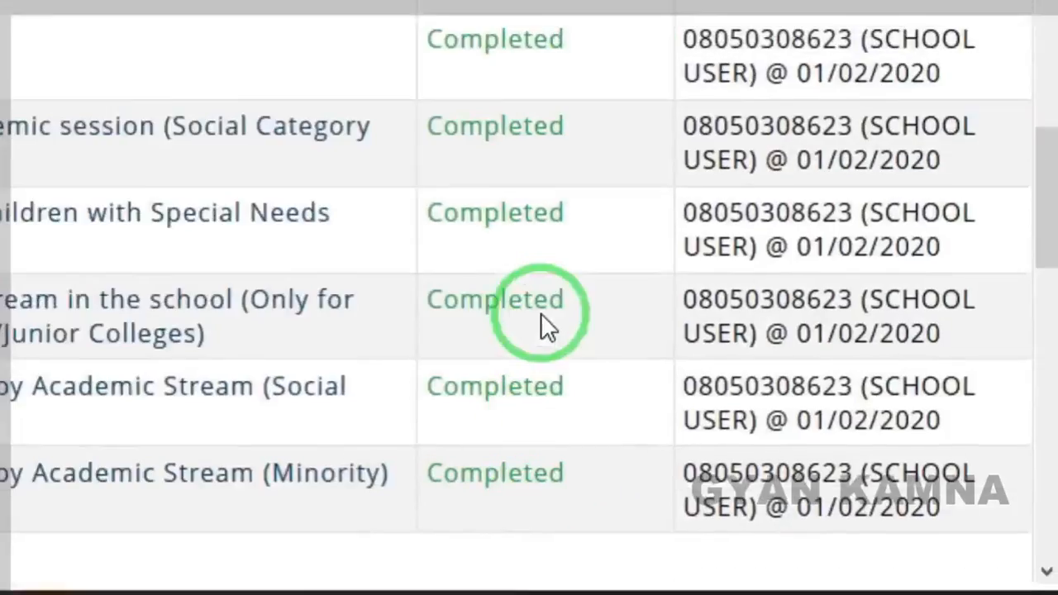
scroll(530, 281, up, 6)
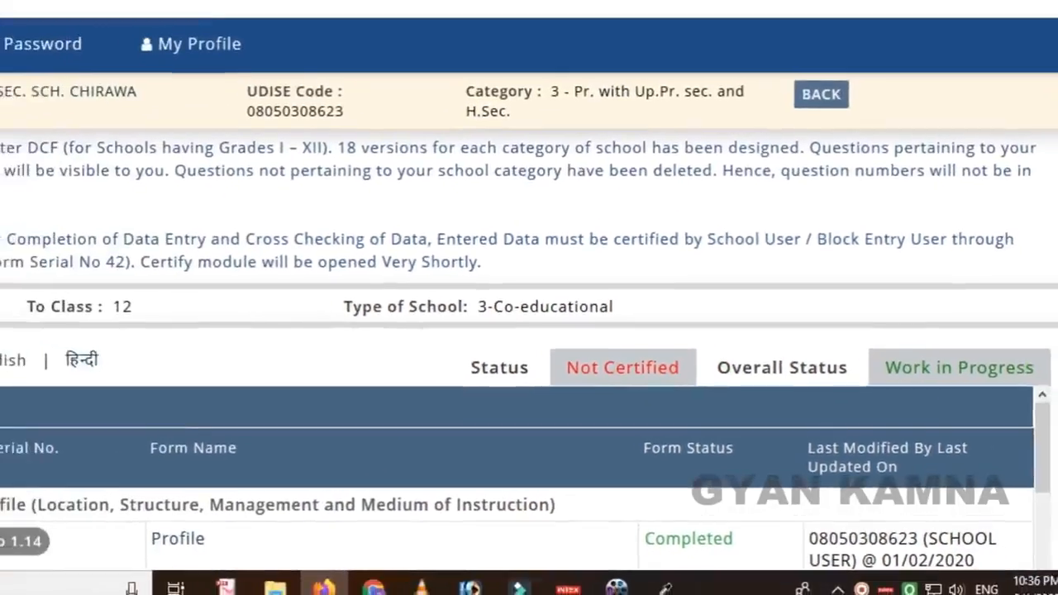
Review the Validation of Filled Data, Download DCF and Certify School Data entries at the end of the form list.
drag(1056, 347, 1057, 572)
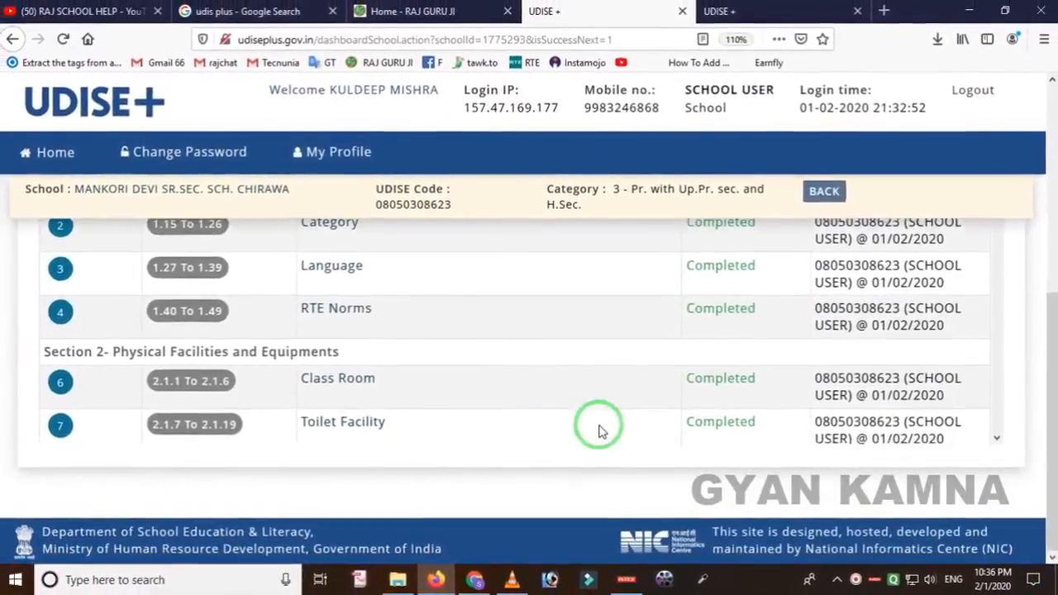
scroll(599, 429, down, 15)
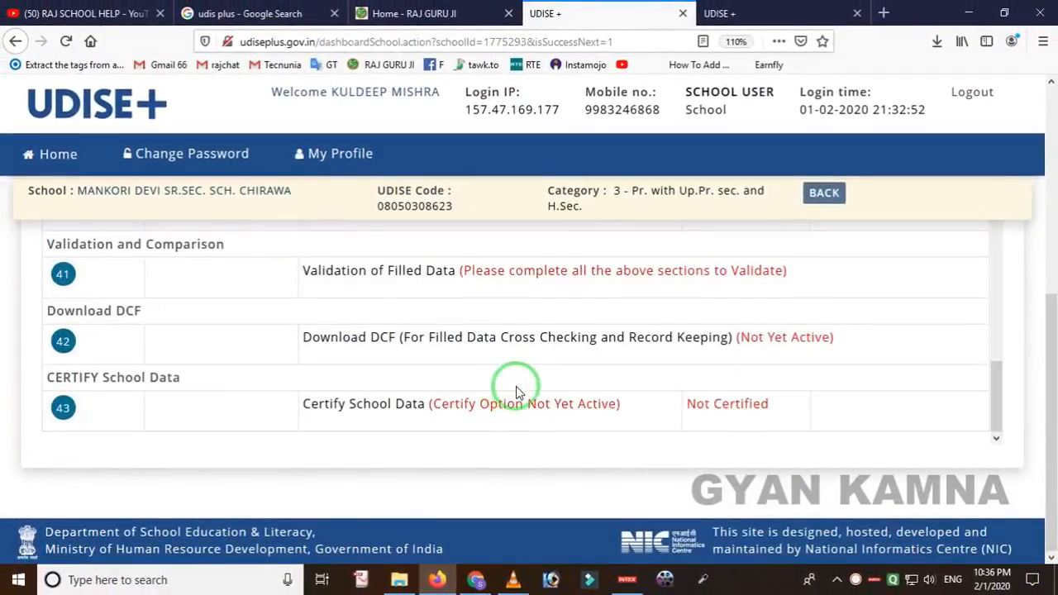
scroll(514, 385, up, 5)
scroll(512, 387, down, 2)
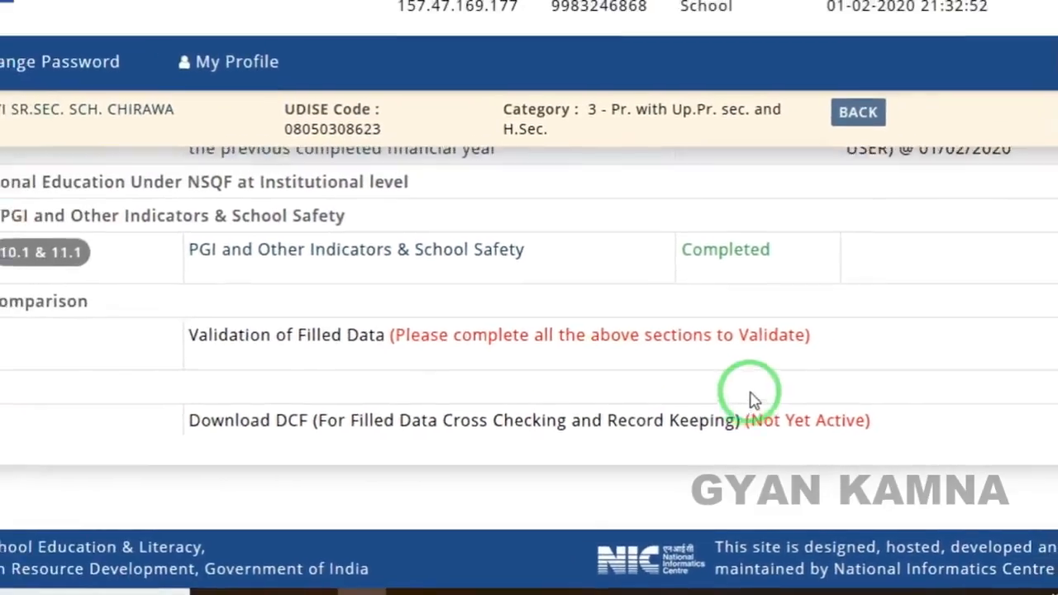
Open form 3.3 Teachers and Instructors (Including Head Teacher) from the dashboard list and mark it as complete.
scroll(777, 347, up, 10)
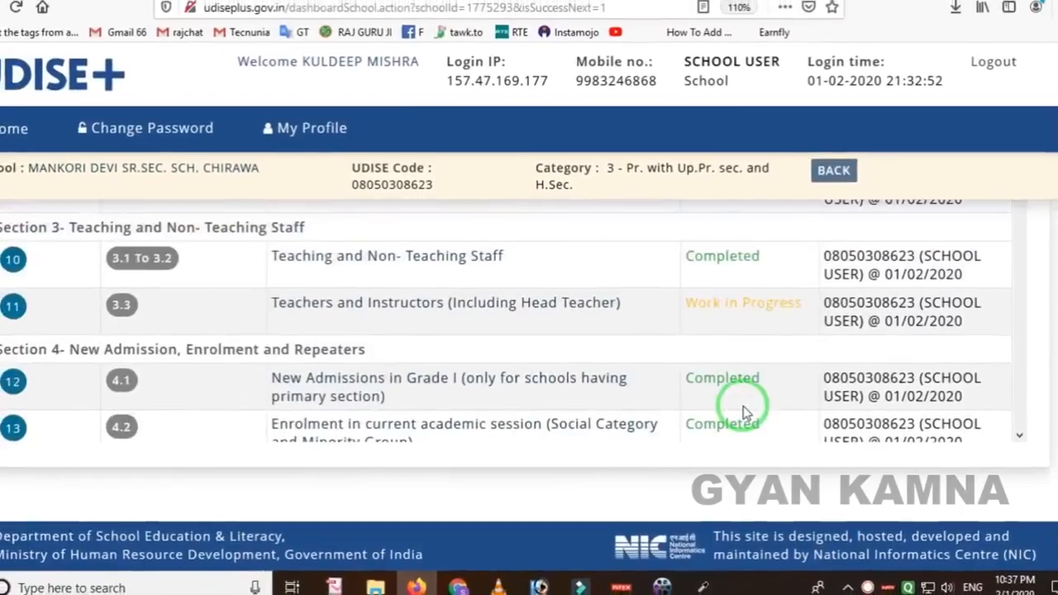
scroll(743, 406, up, 2)
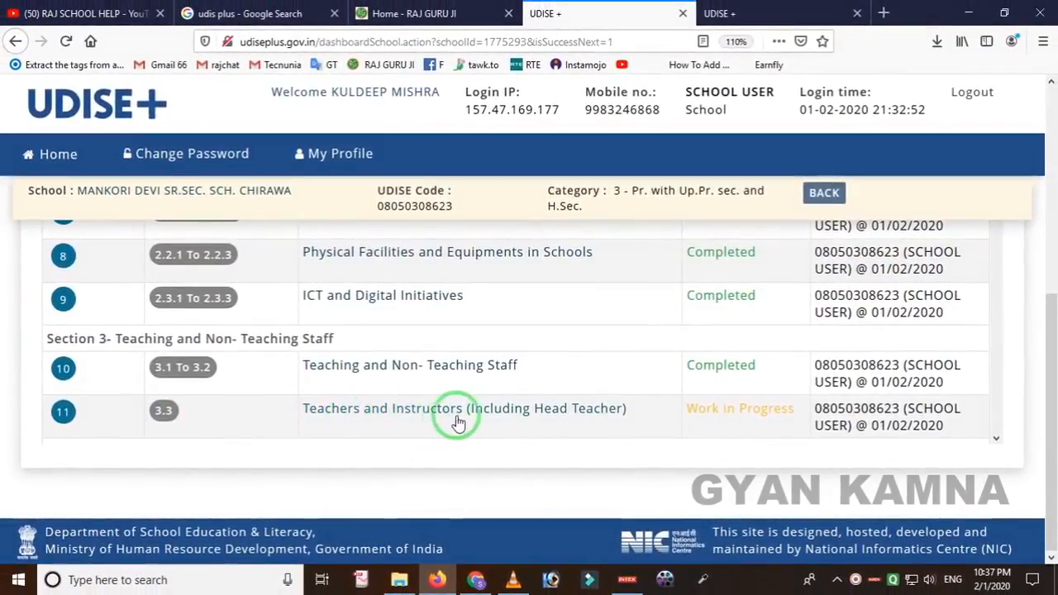
scroll(750, 411, down, 2)
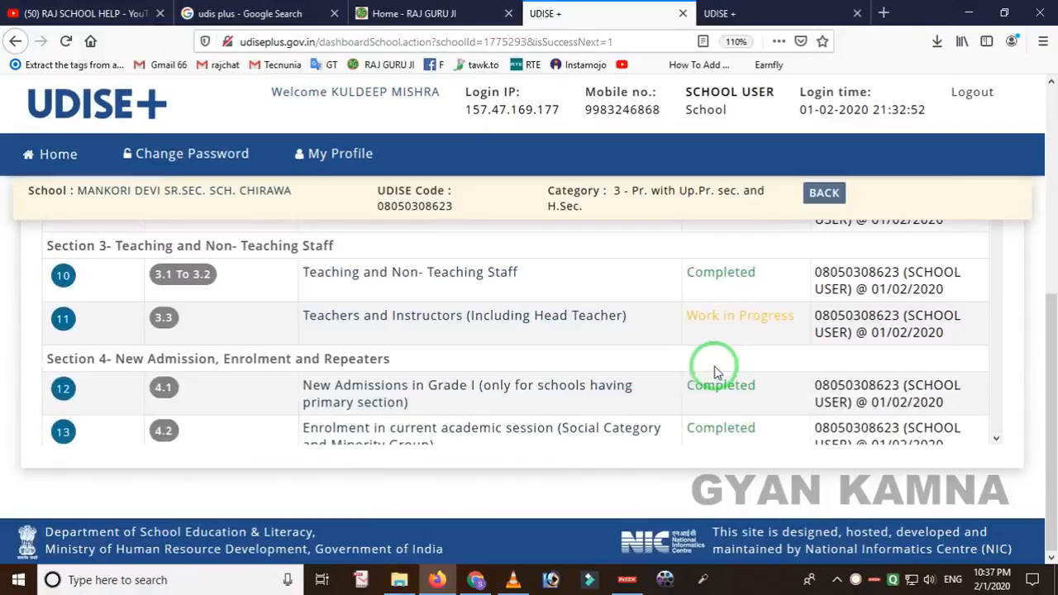
click(456, 318)
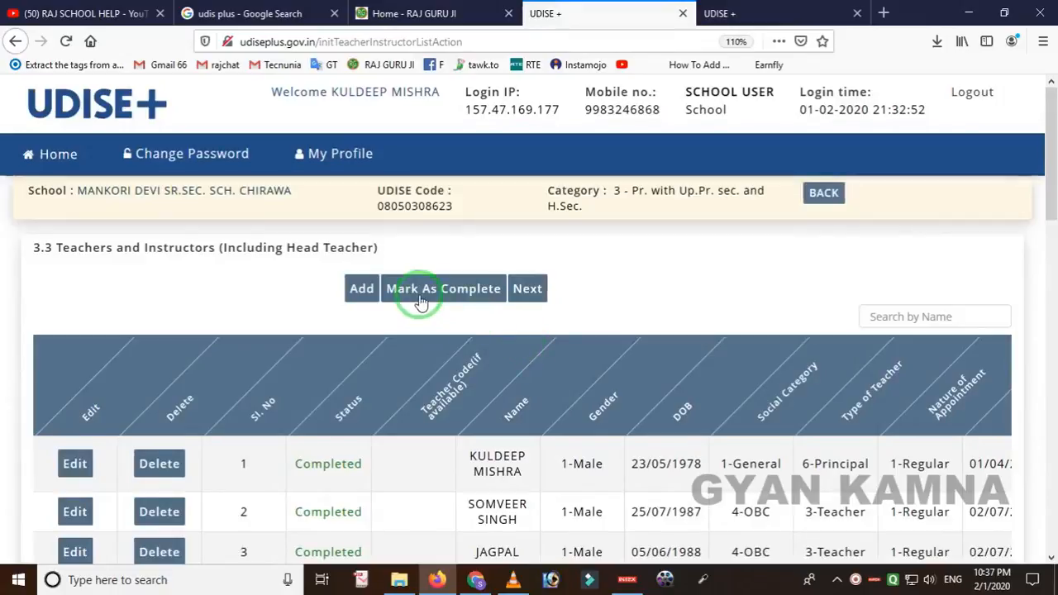
click(438, 295)
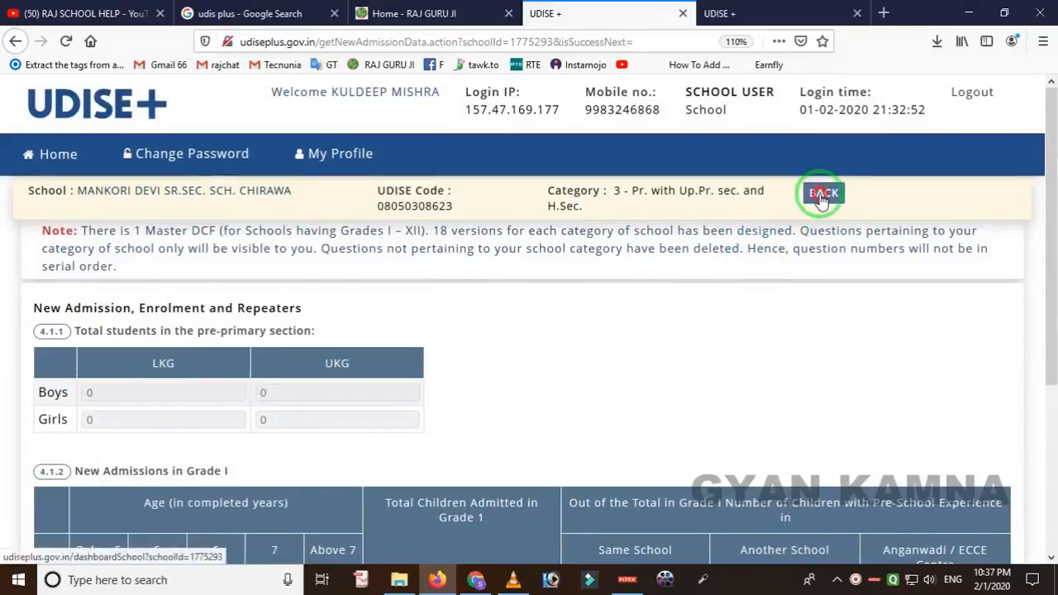
Return to the school dashboard, dismiss the important notes and check the overall status of the forms.
click(811, 197)
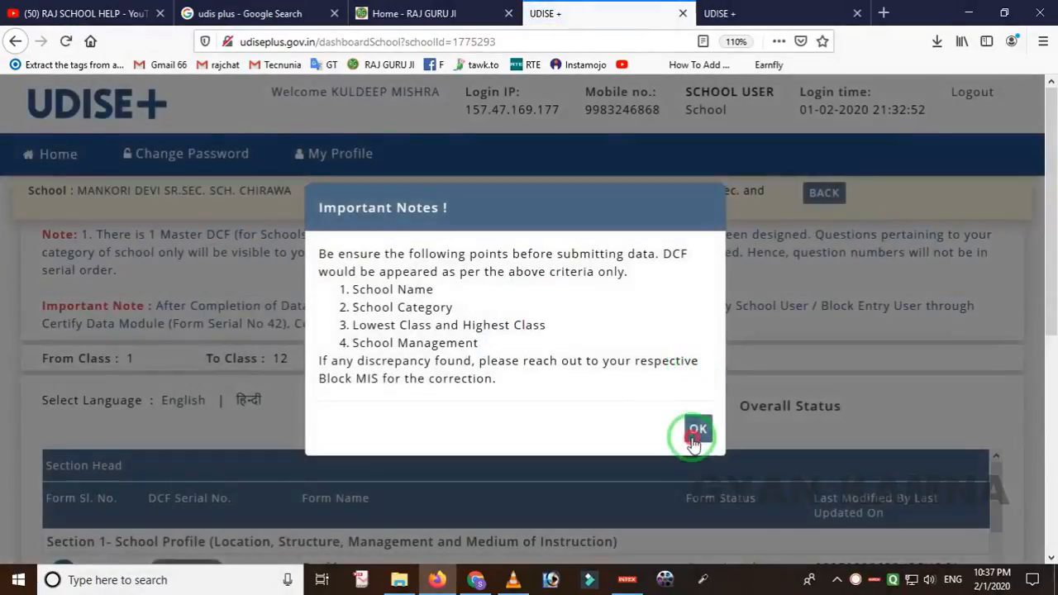
click(694, 443)
scroll(662, 473, down, 2)
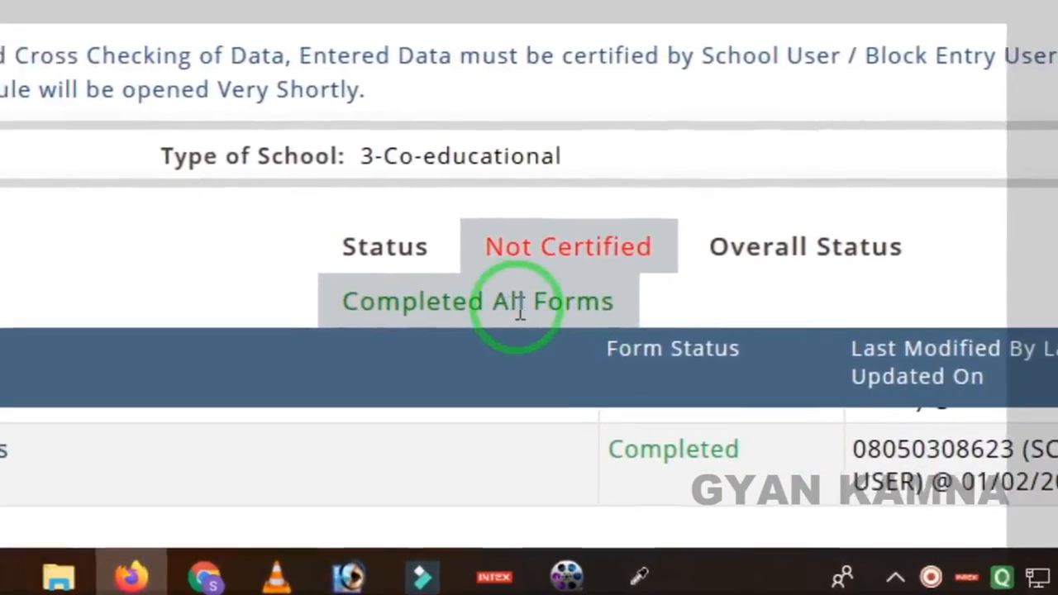
key(F12)
mouse_move(342, 241)
mouse_down()
mouse_move(342, 284)
mouse_move(598, 347)
mouse_move(669, 347)
mouse_up()
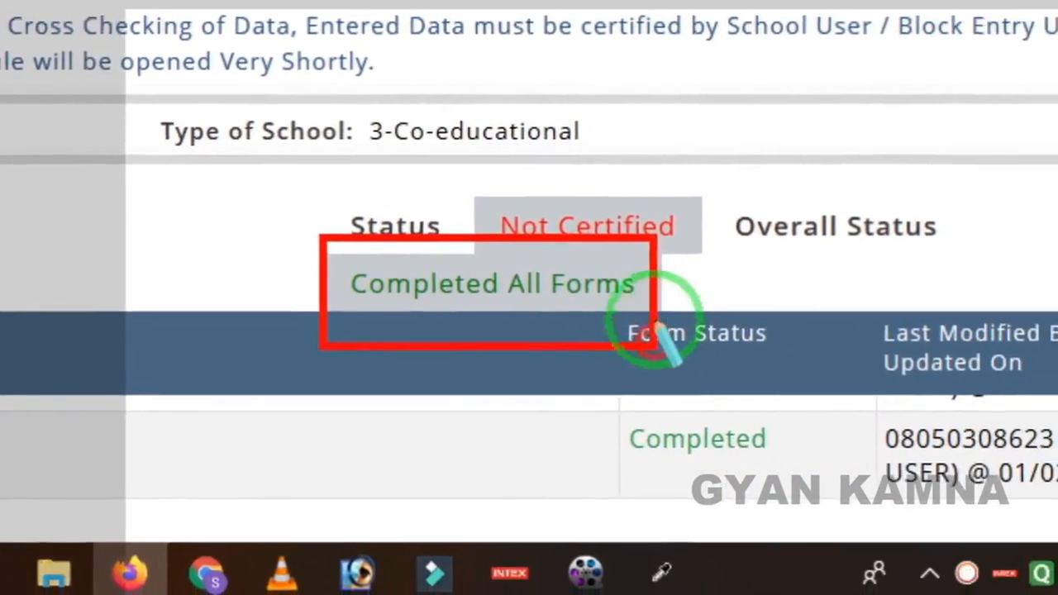
right_click(645, 283)
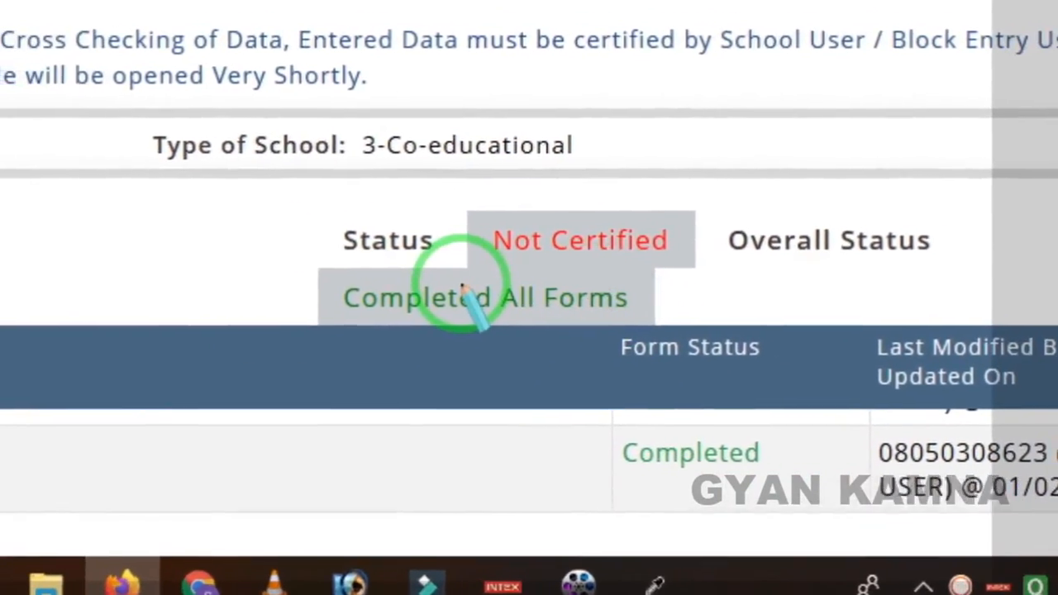
Go through the dashboard form list from RTE Norms to the validation and certification entries, checking each form's status.
key(F12)
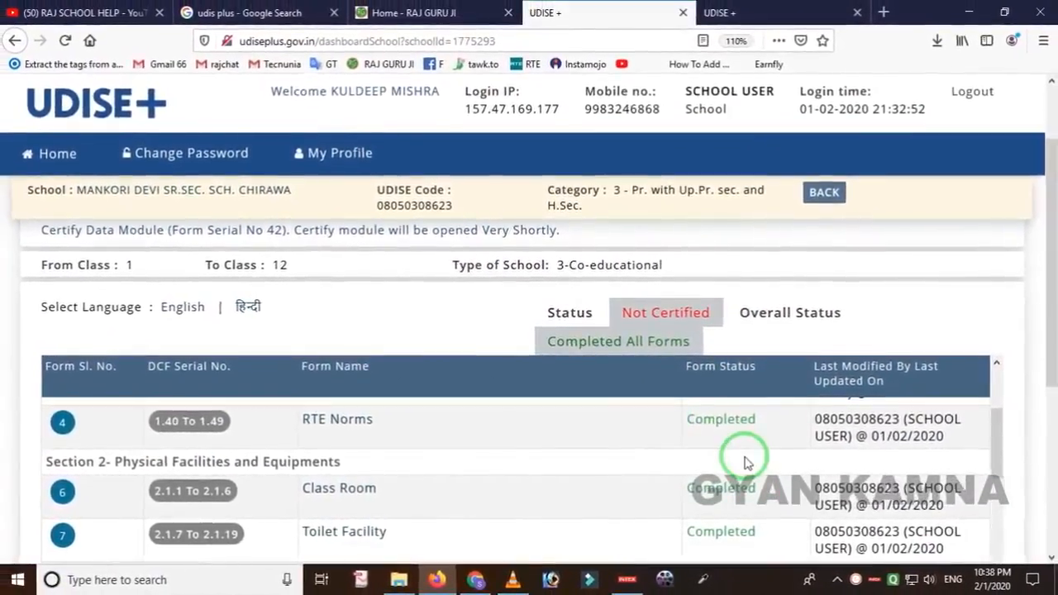
scroll(744, 459, down, 3)
scroll(1047, 350, down, 5)
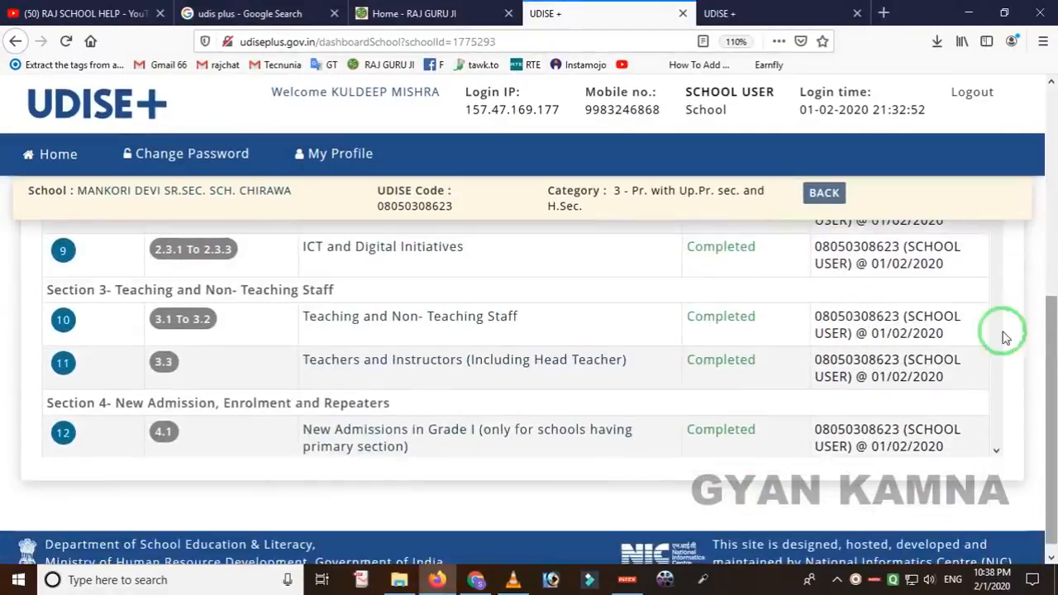
scroll(736, 300, down, 6)
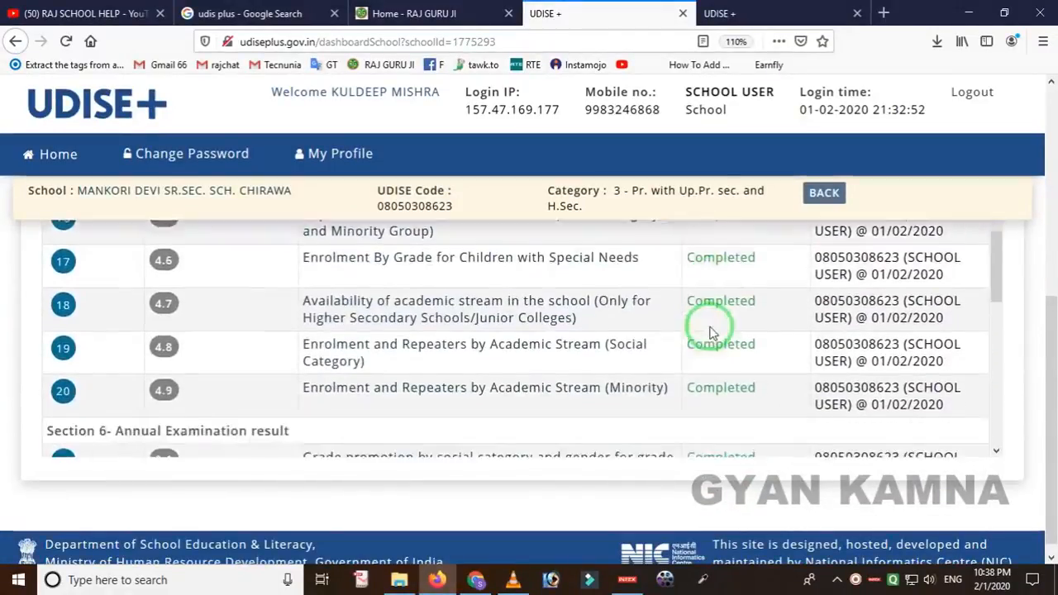
scroll(709, 332, down, 10)
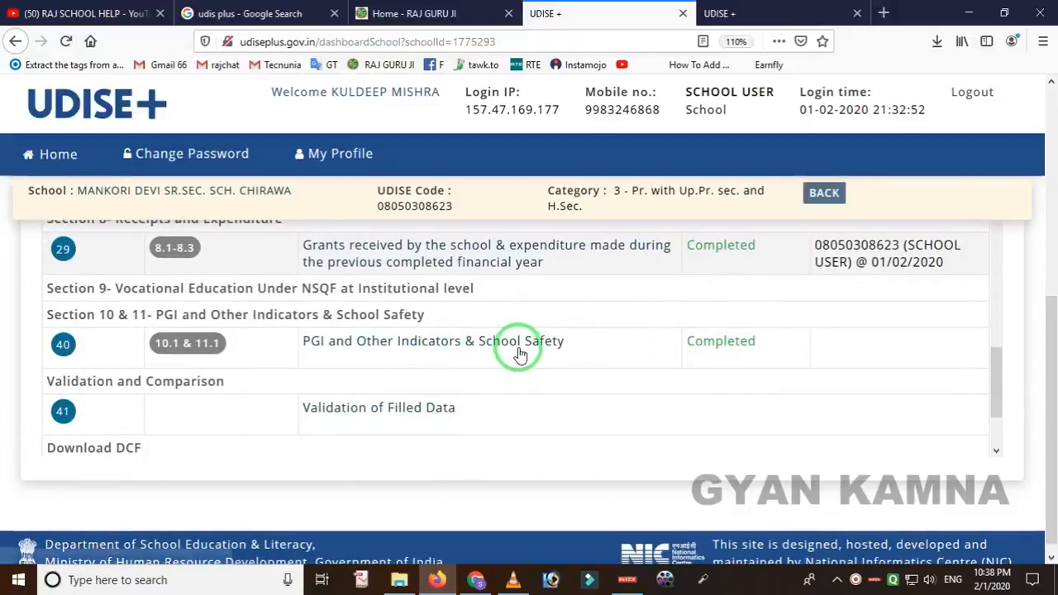
scroll(427, 359, down, 3)
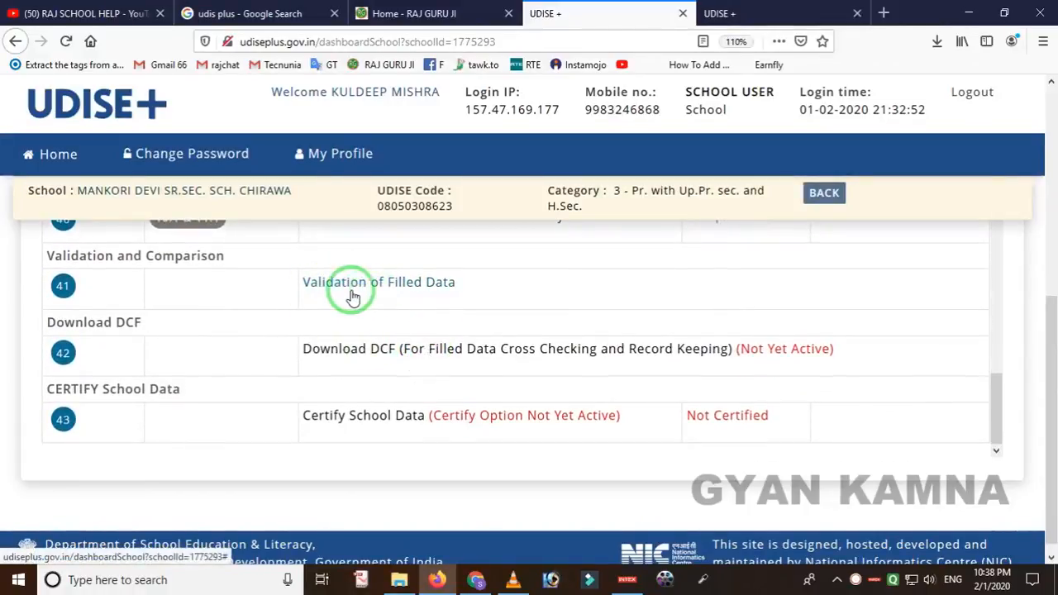
Open Validation of Filled Data, read the cross-form rules and run the validation.
click(430, 295)
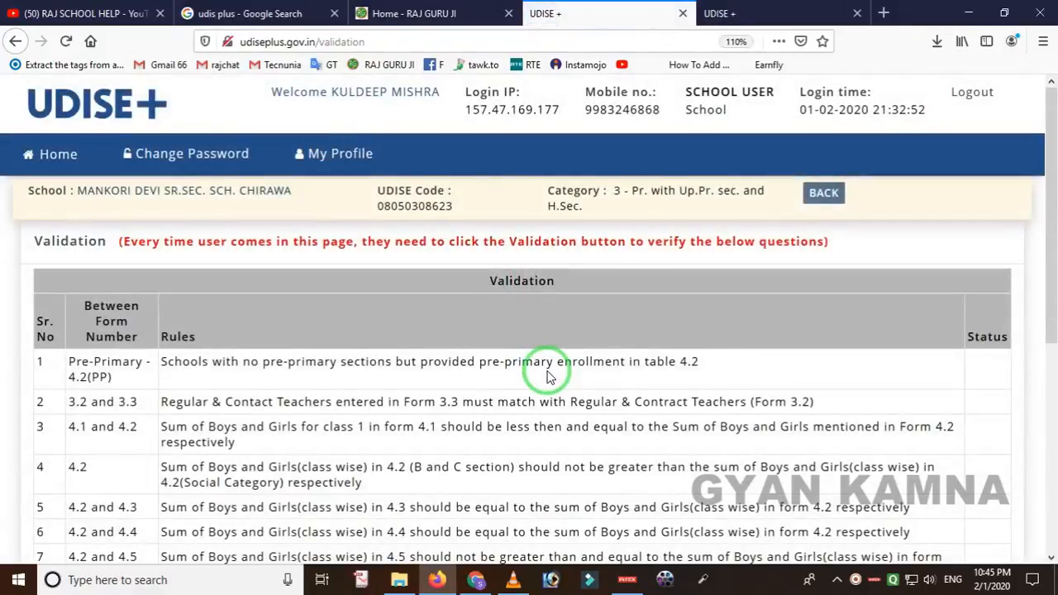
scroll(545, 376, down, 4)
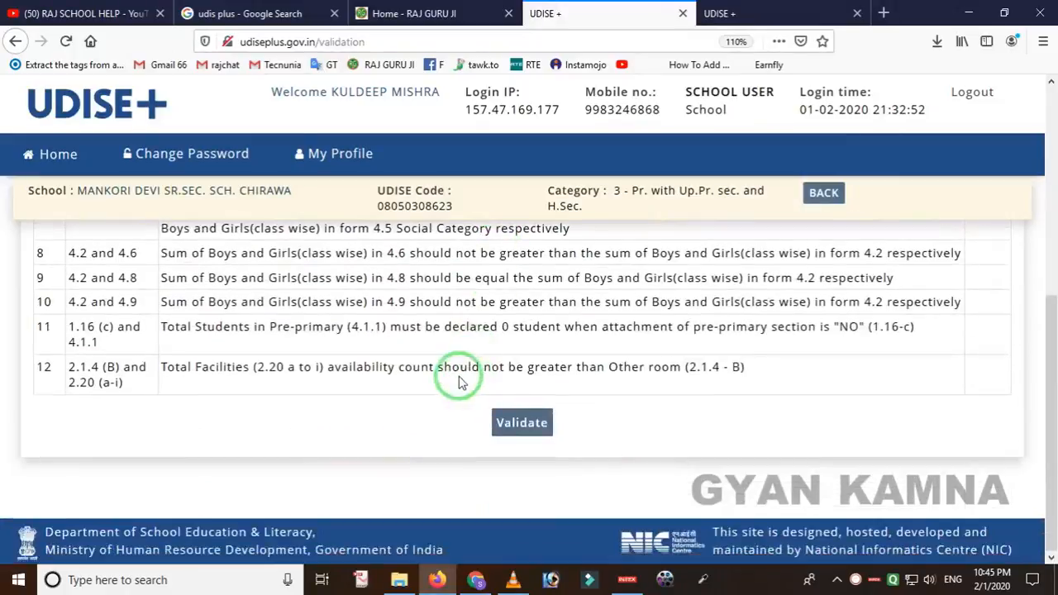
scroll(366, 374, up, 5)
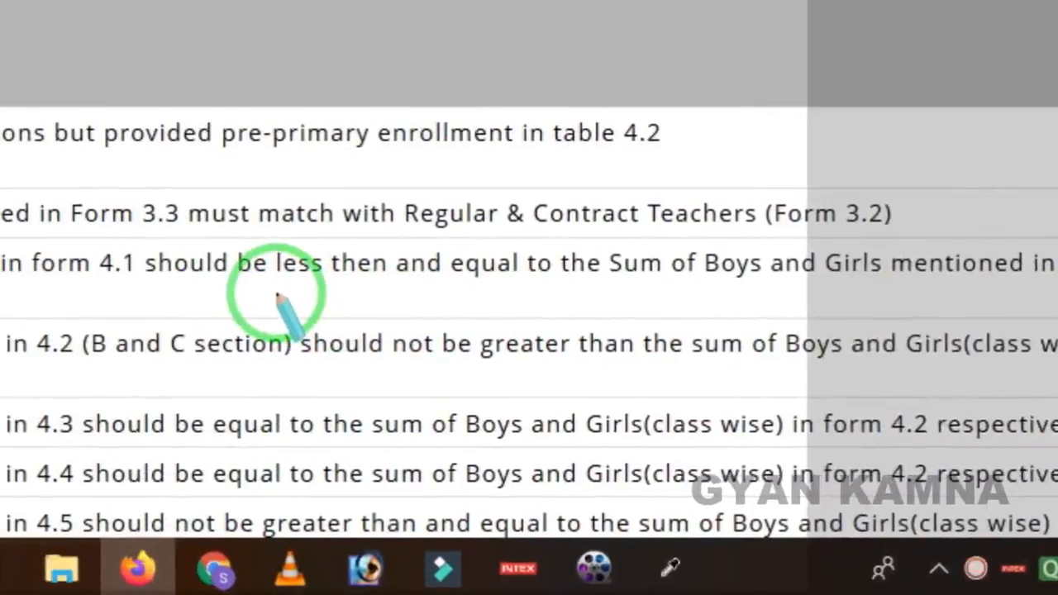
scroll(389, 302, down, 8)
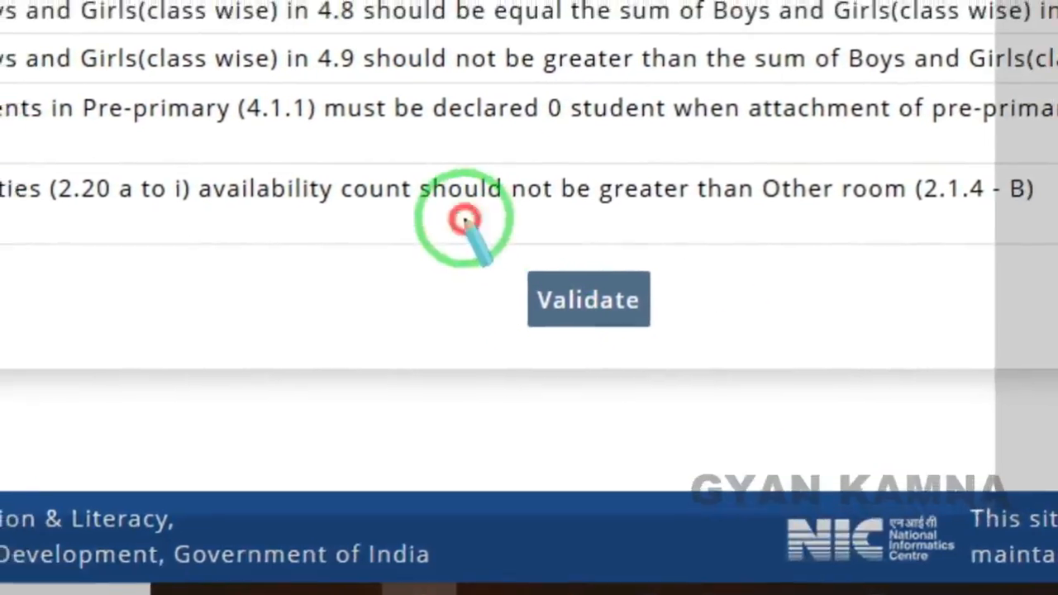
drag(464, 219, 718, 409)
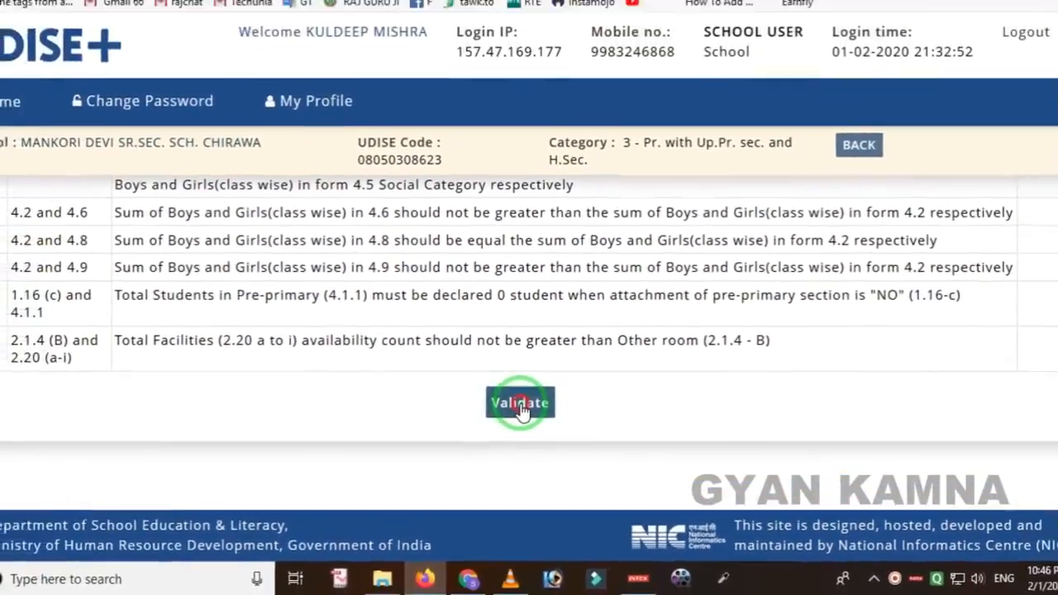
click(512, 341)
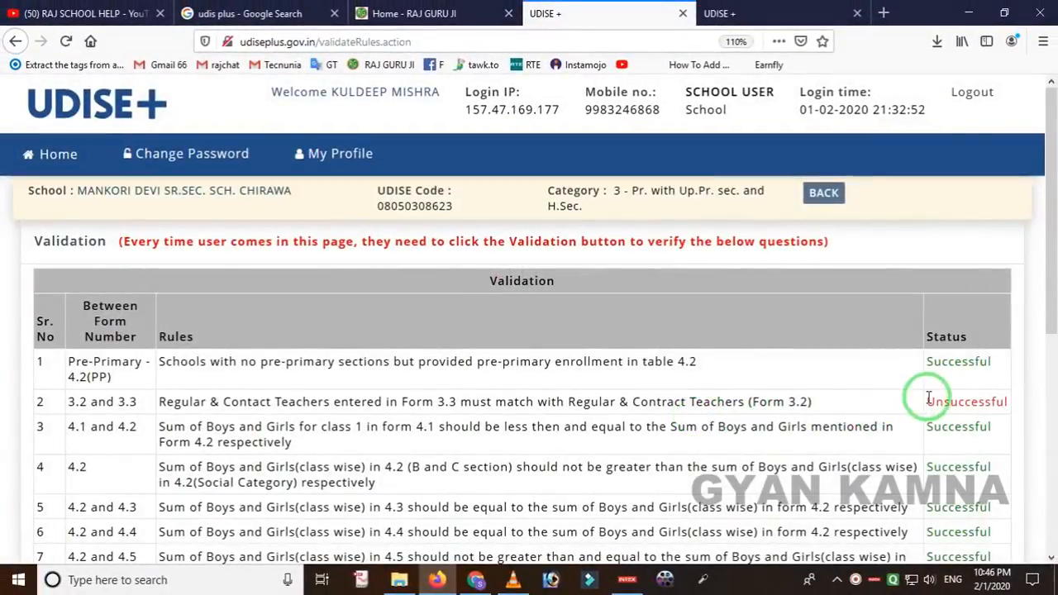
Examine the validation status of each rule, especially rule 2 matching regular and contract teachers between forms 3.2 and 3.3.
scroll(928, 394, down, 5)
scroll(928, 396, up, 3)
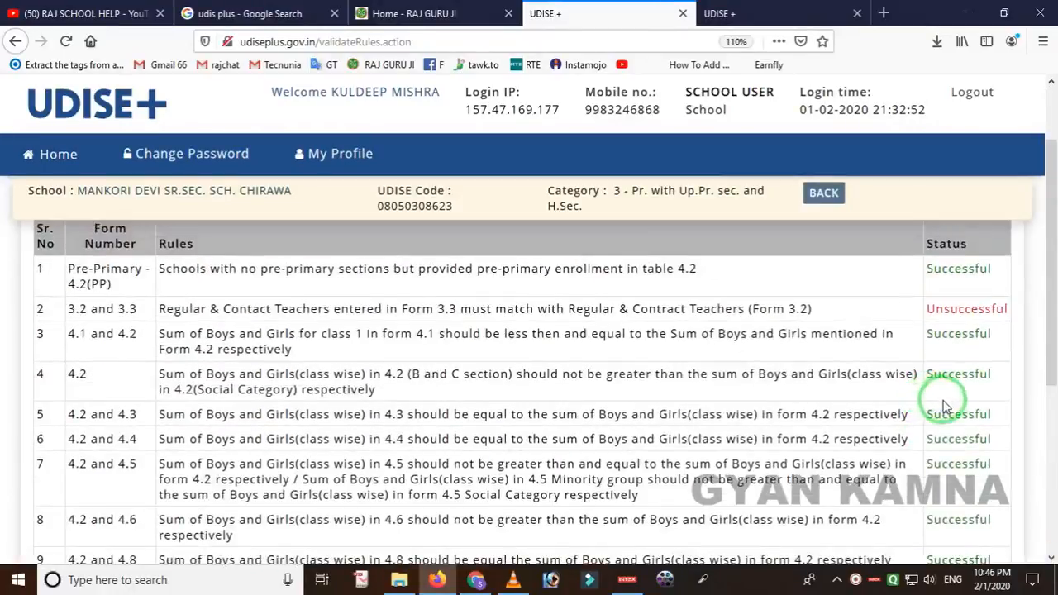
mouse_move(893, 277)
mouse_down()
mouse_move(937, 349)
mouse_move(1006, 354)
mouse_up()
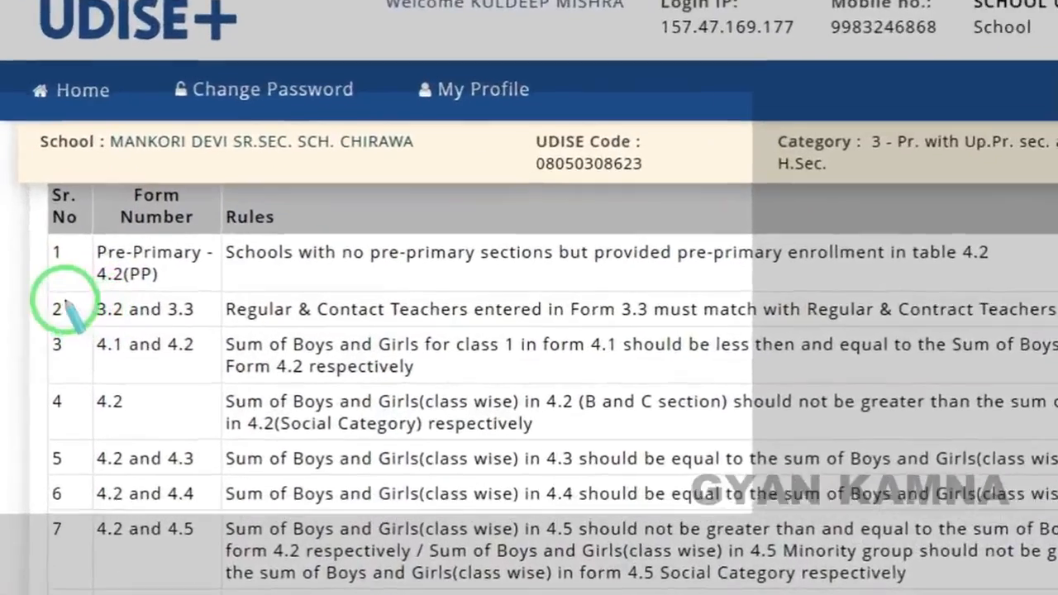
drag(50, 295, 98, 330)
mouse_move(175, 333)
mouse_down()
mouse_move(165, 324)
mouse_move(259, 319)
mouse_move(302, 338)
mouse_up()
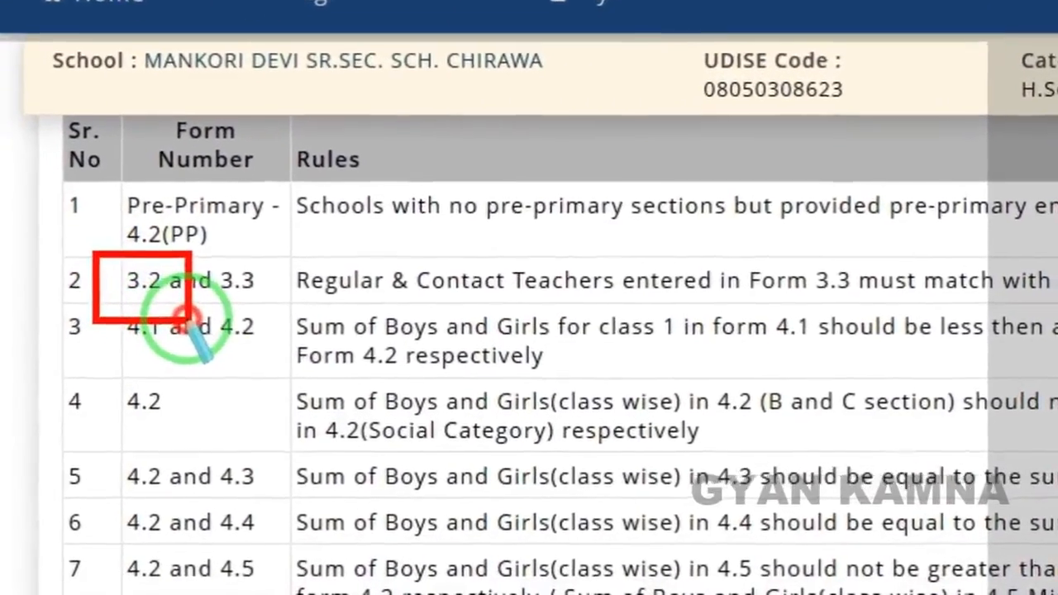
drag(342, 302, 344, 305)
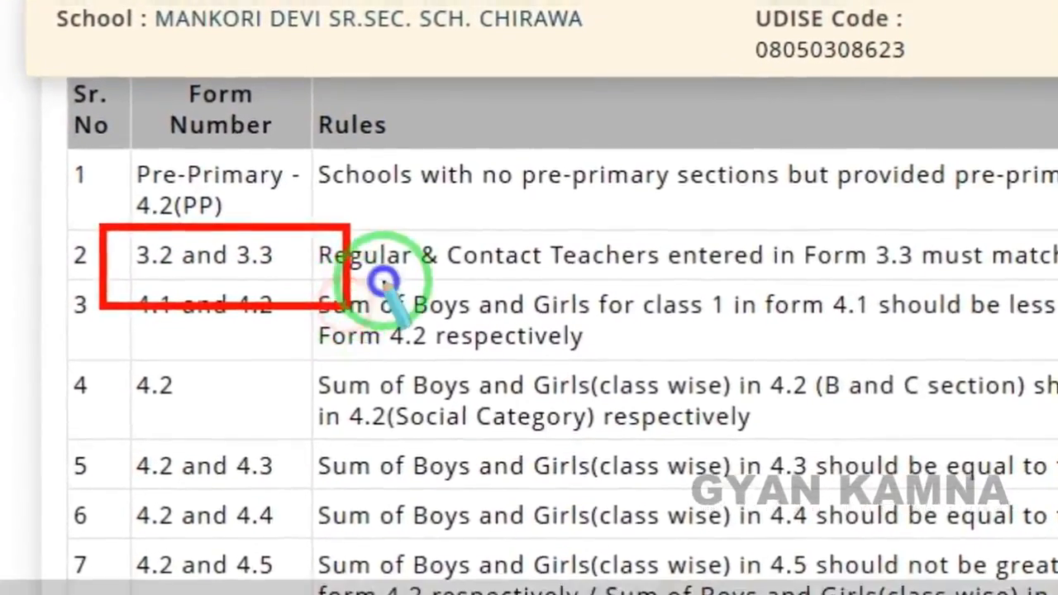
right_click(380, 278)
drag(292, 224, 827, 325)
mouse_move(714, 322)
mouse_down()
mouse_move(749, 221)
mouse_move(798, 300)
mouse_move(762, 302)
mouse_move(935, 303)
mouse_up()
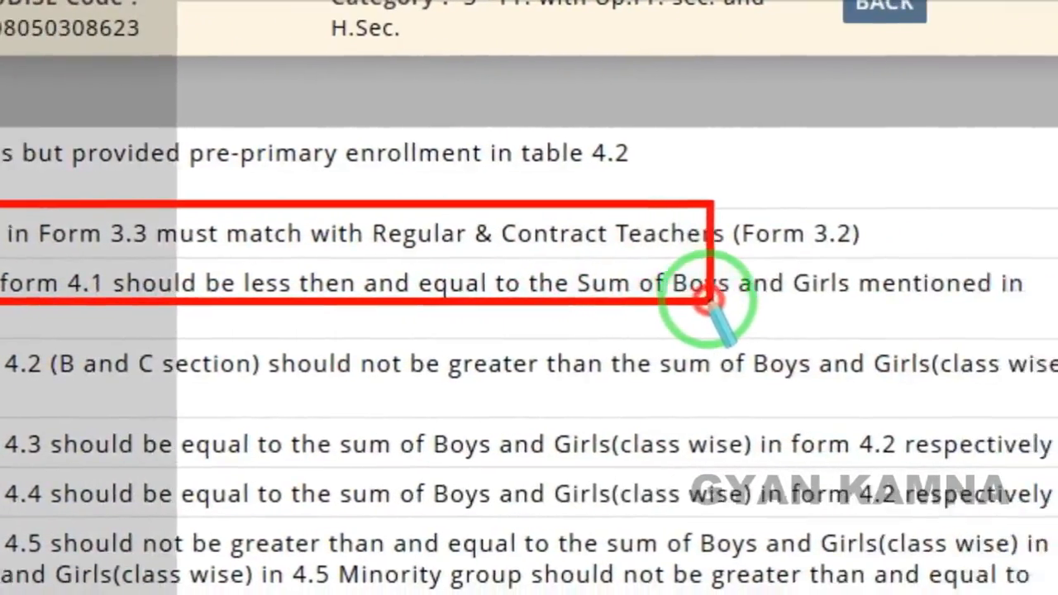
drag(715, 295, 715, 295)
right_click(763, 256)
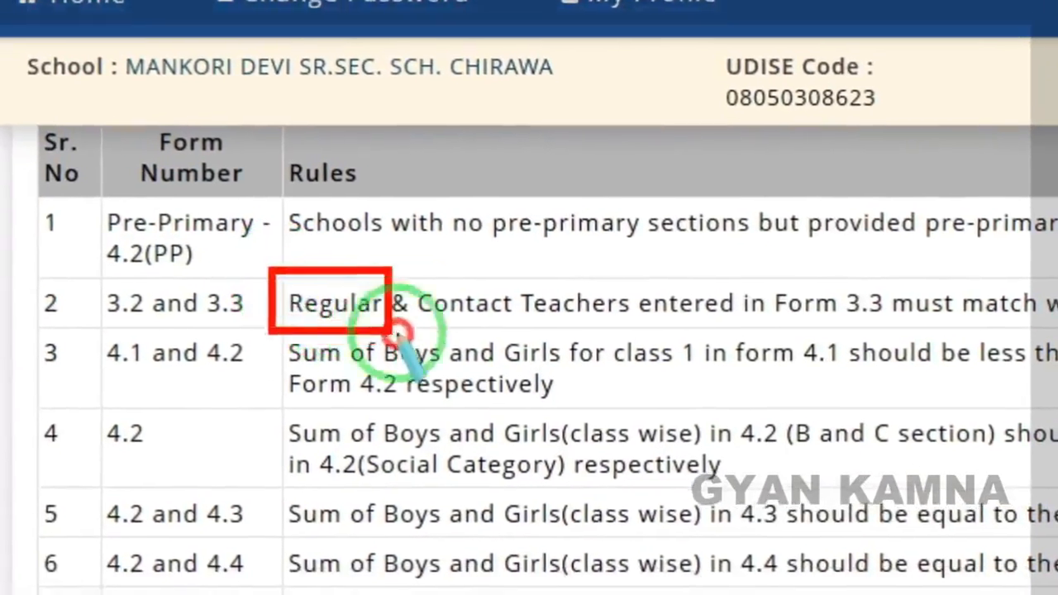
drag(397, 330, 693, 354)
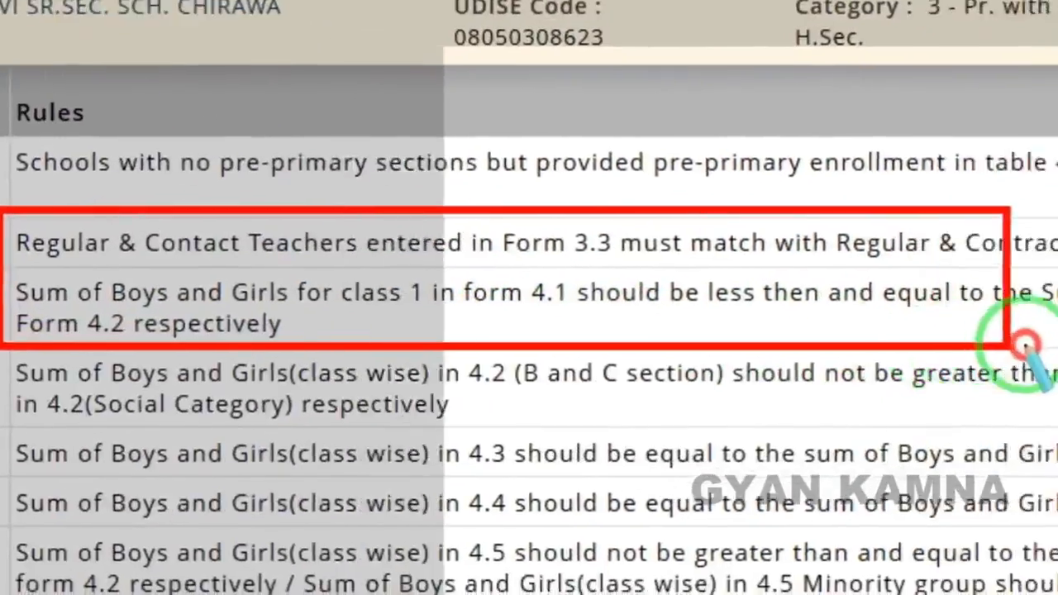
mouse_move(1025, 345)
mouse_down()
mouse_move(996, 314)
mouse_move(899, 286)
mouse_move(789, 280)
mouse_up()
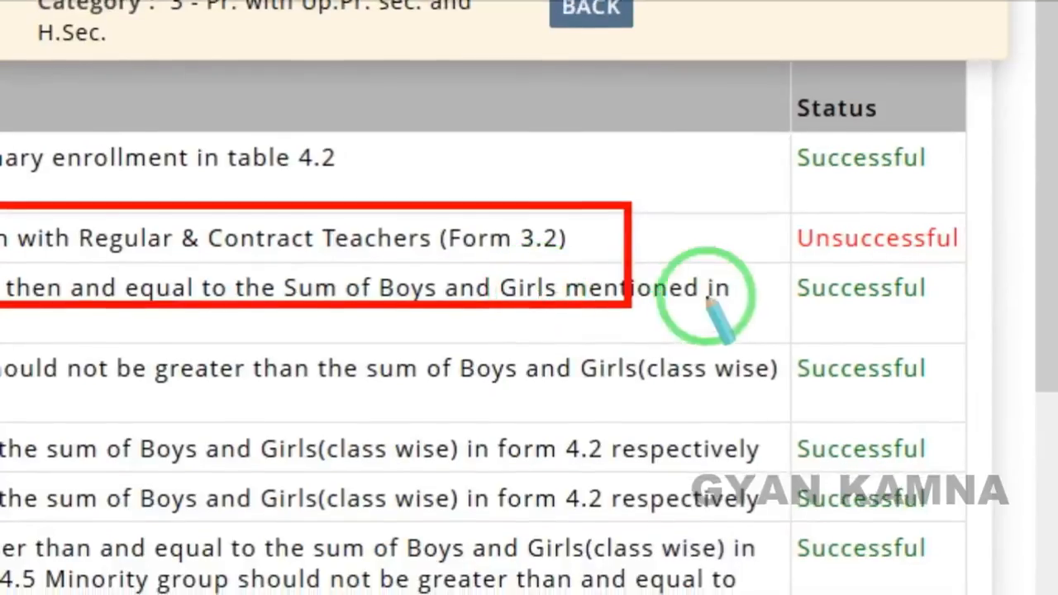
right_click(675, 300)
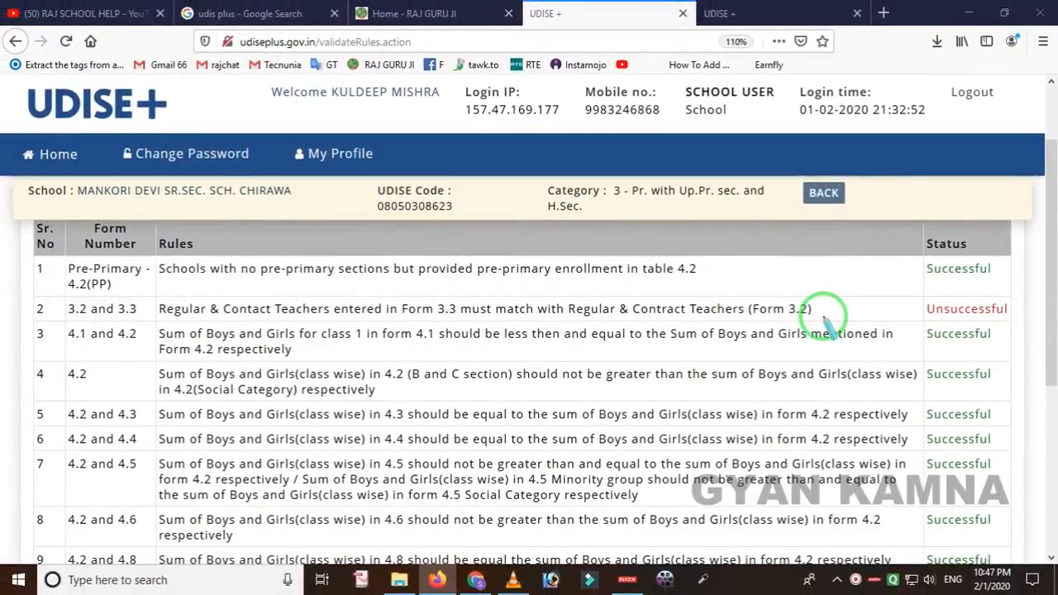
mouse_move(890, 287)
mouse_down()
mouse_move(926, 331)
mouse_move(1004, 364)
mouse_up()
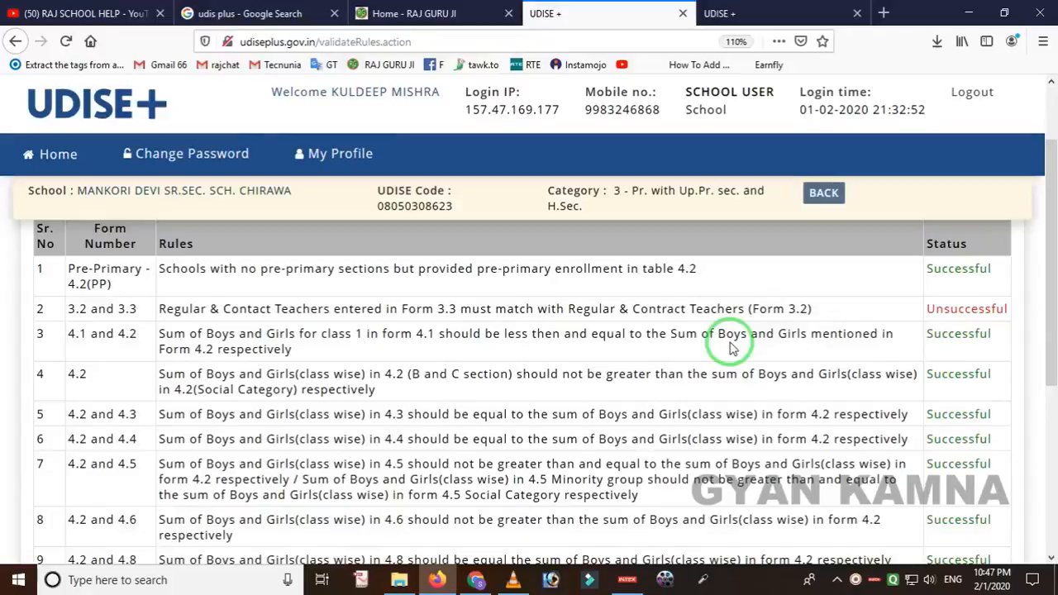
Return from the validation page to the school dashboard and dismiss the important notes.
click(826, 195)
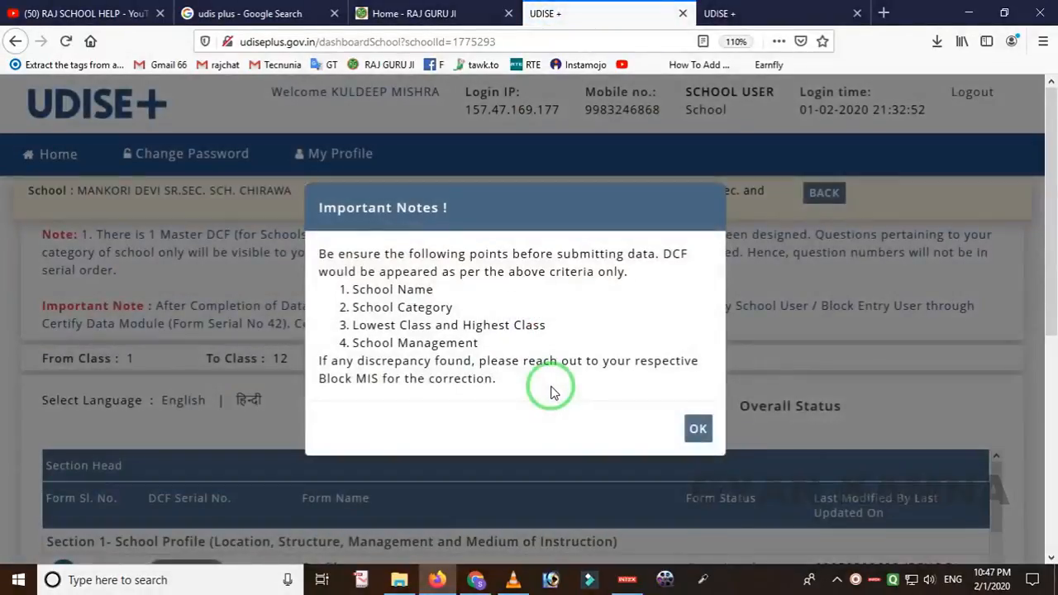
click(698, 429)
scroll(642, 441, down, 5)
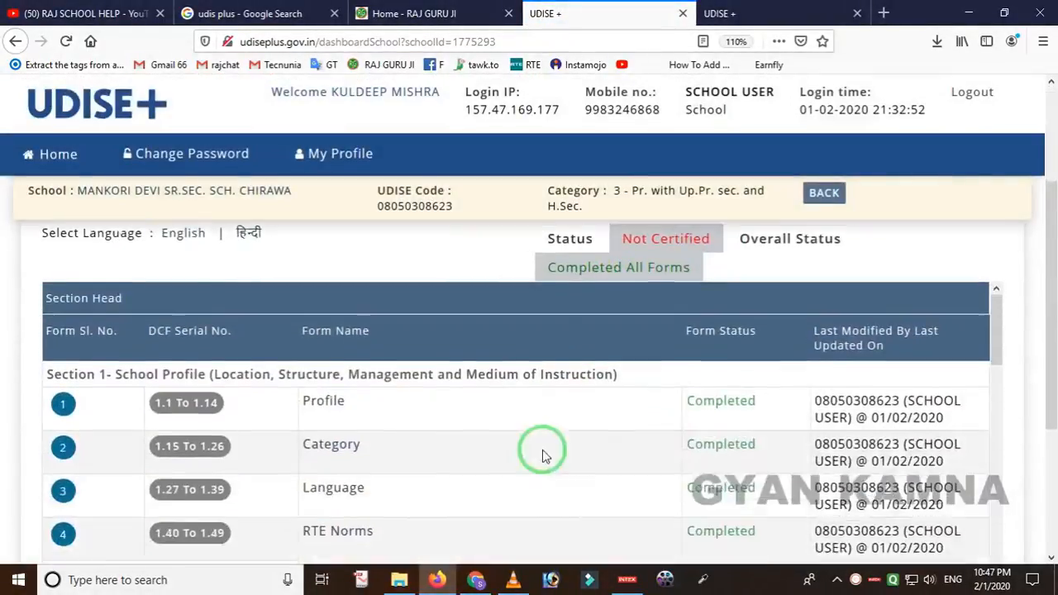
Open form 3.1 to 3.2 Teaching and Non-Teaching Staff, check the teaching staff numbers and save it to continue to form 3.3.
scroll(488, 454, down, 6)
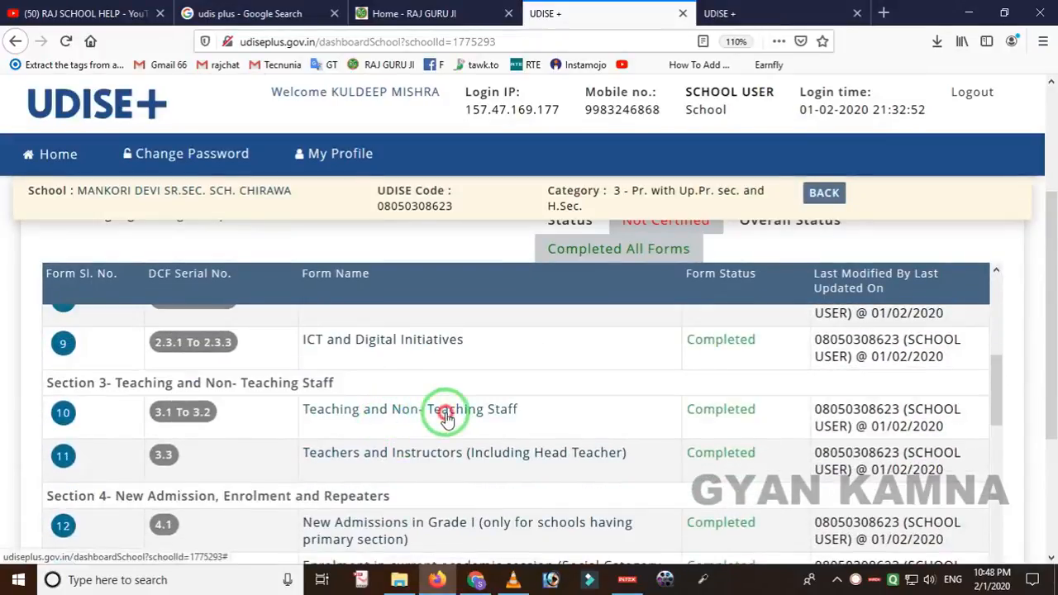
click(446, 417)
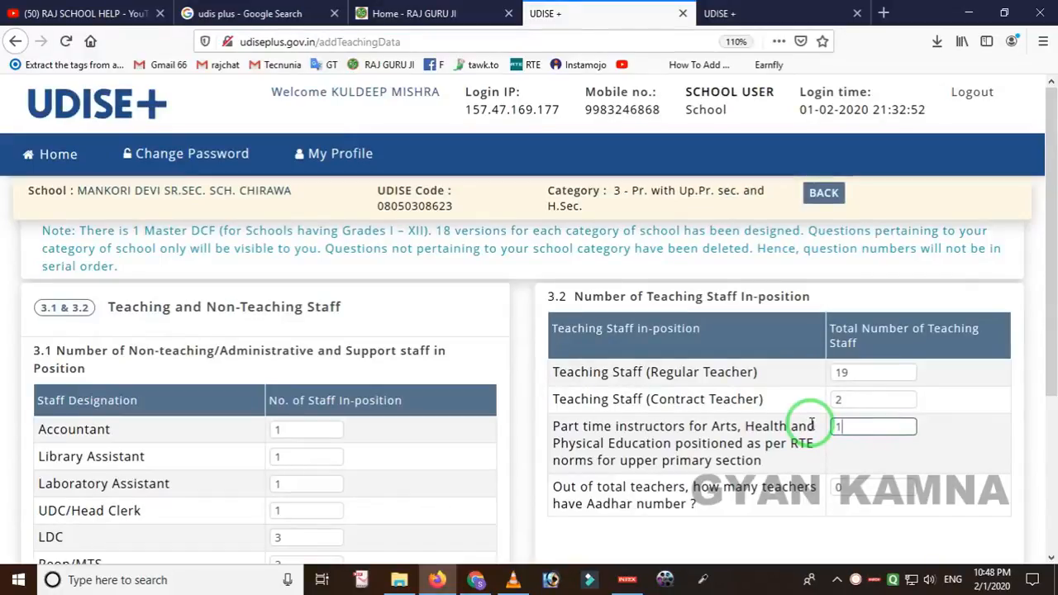
scroll(744, 460, down, 5)
click(515, 442)
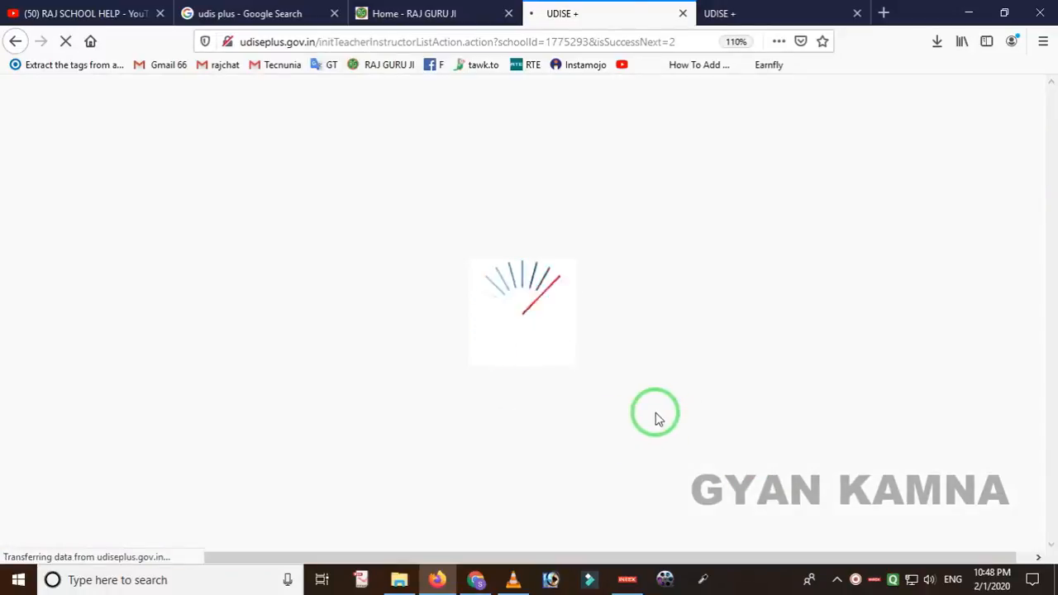
Examine the nature of appointment of every teacher in the form 3.3 list, looking for regular, contract and guest faculty entries.
scroll(645, 417, down, 2)
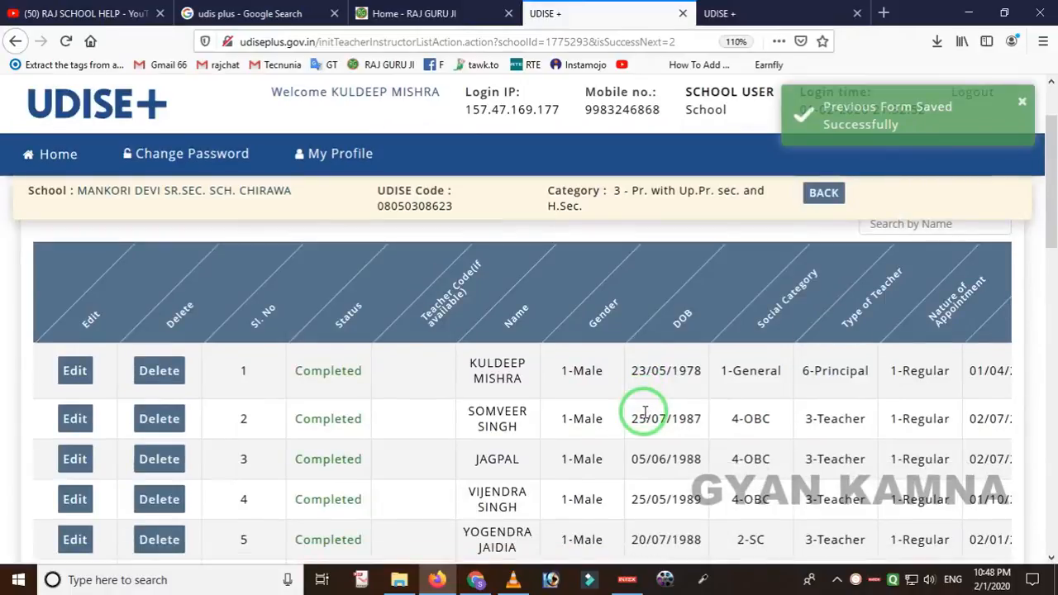
scroll(645, 413, down, 7)
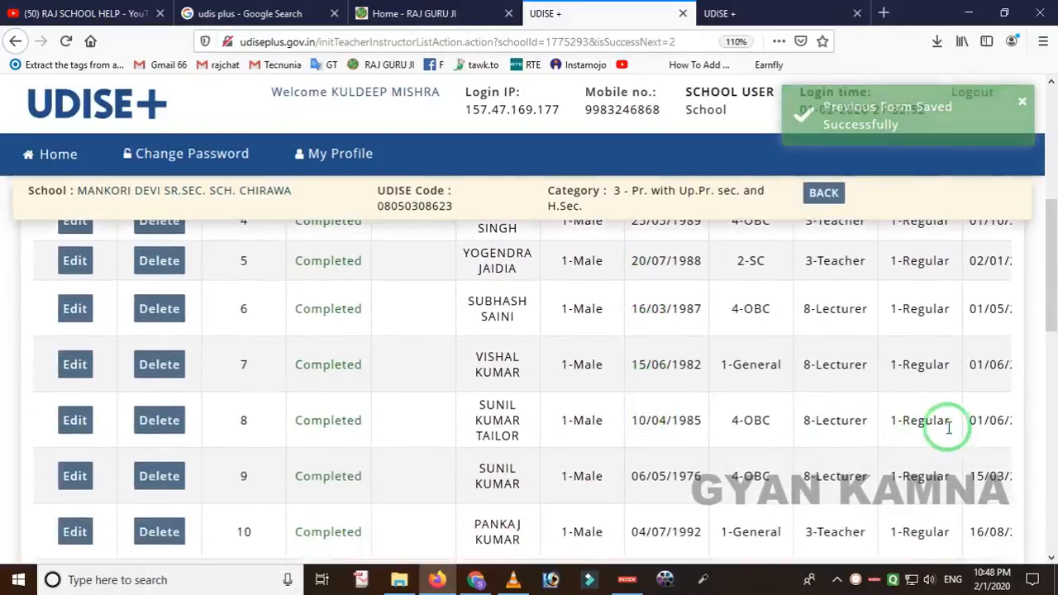
scroll(975, 422, up, 7)
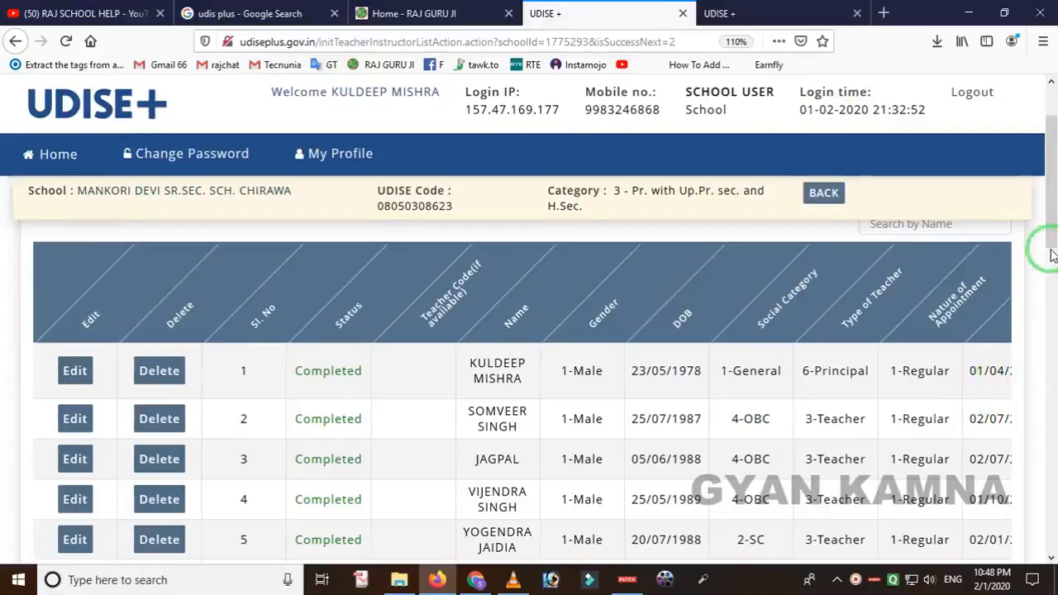
scroll(1048, 216, down, 2)
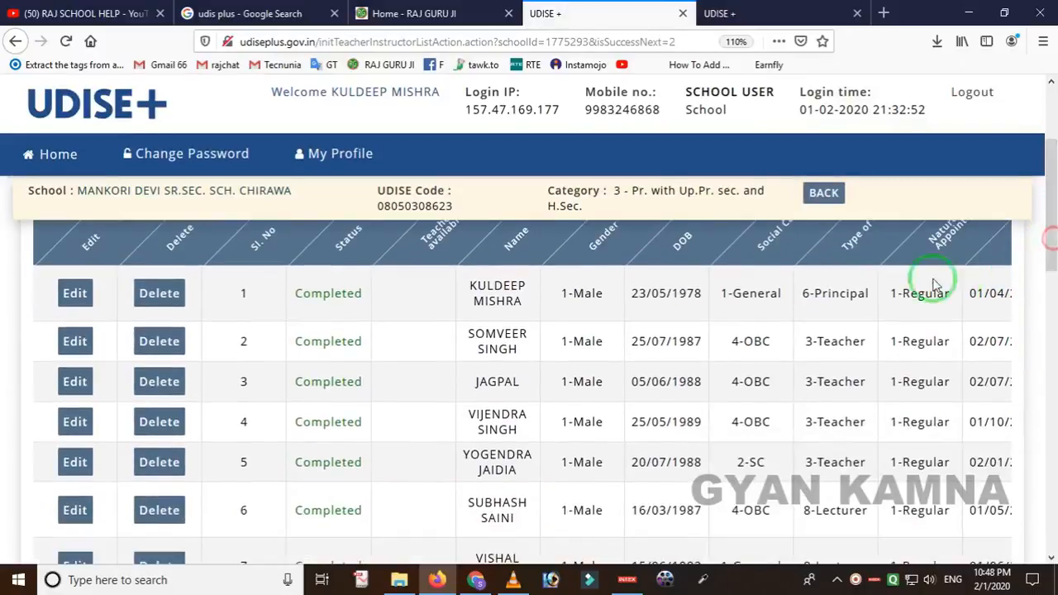
mouse_move(854, 260)
mouse_down()
mouse_move(938, 569)
mouse_move(953, 558)
mouse_up()
right_click(917, 480)
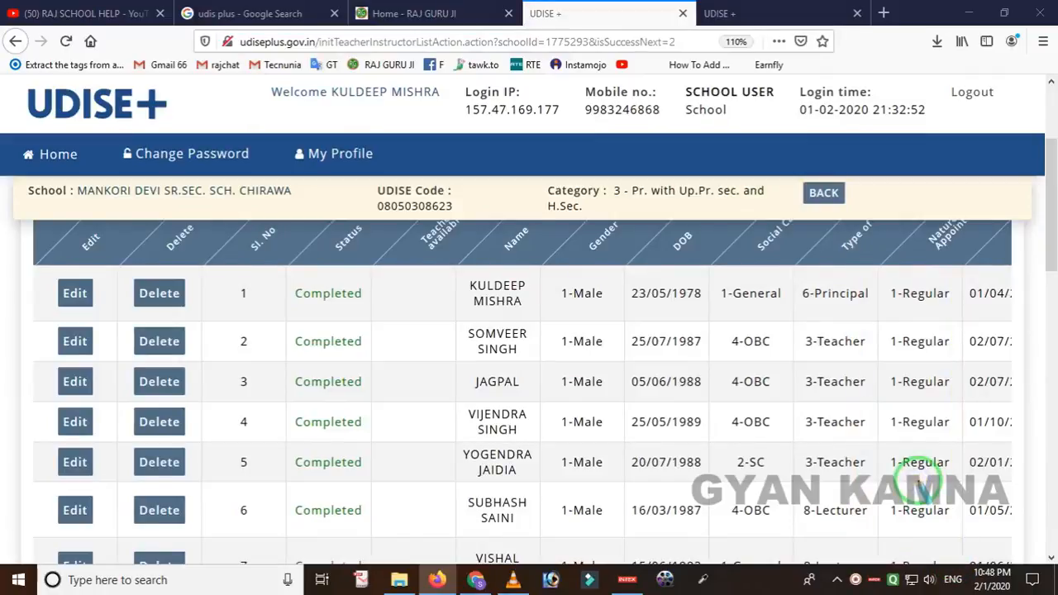
drag(1050, 248, 1051, 380)
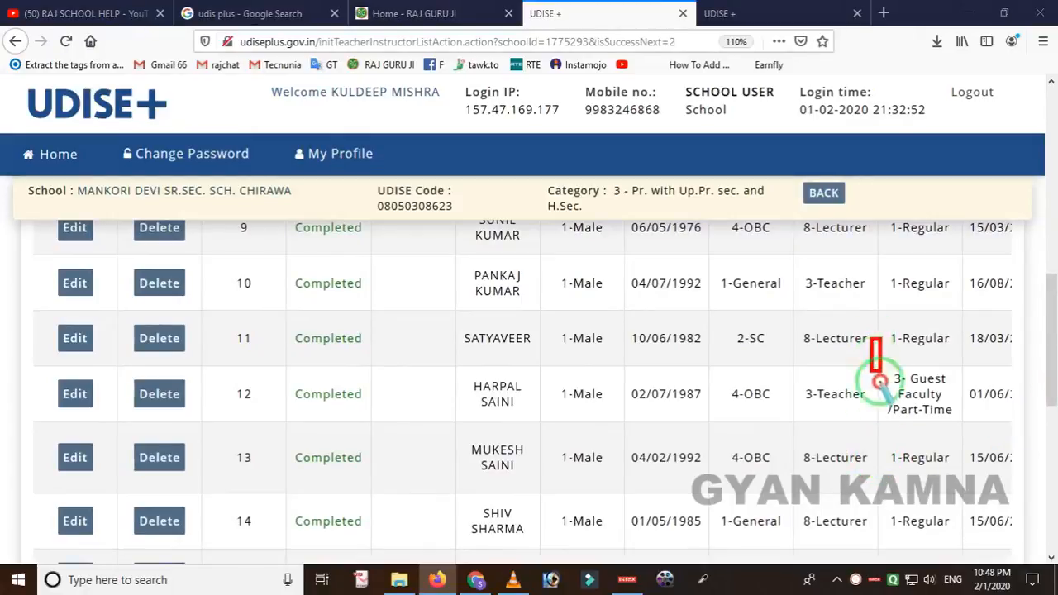
drag(876, 354, 975, 428)
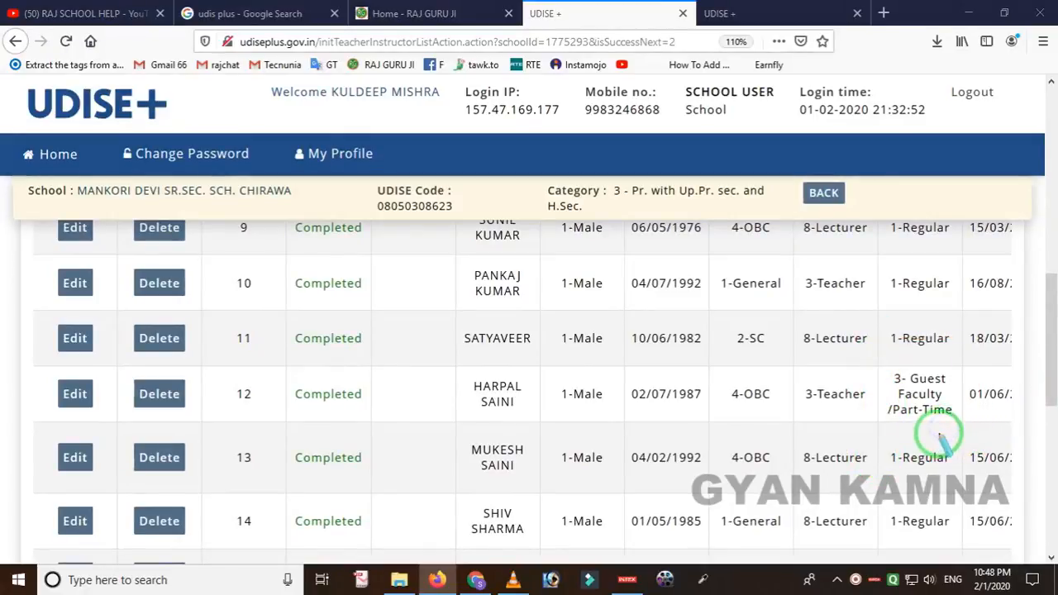
drag(1048, 330, 1053, 399)
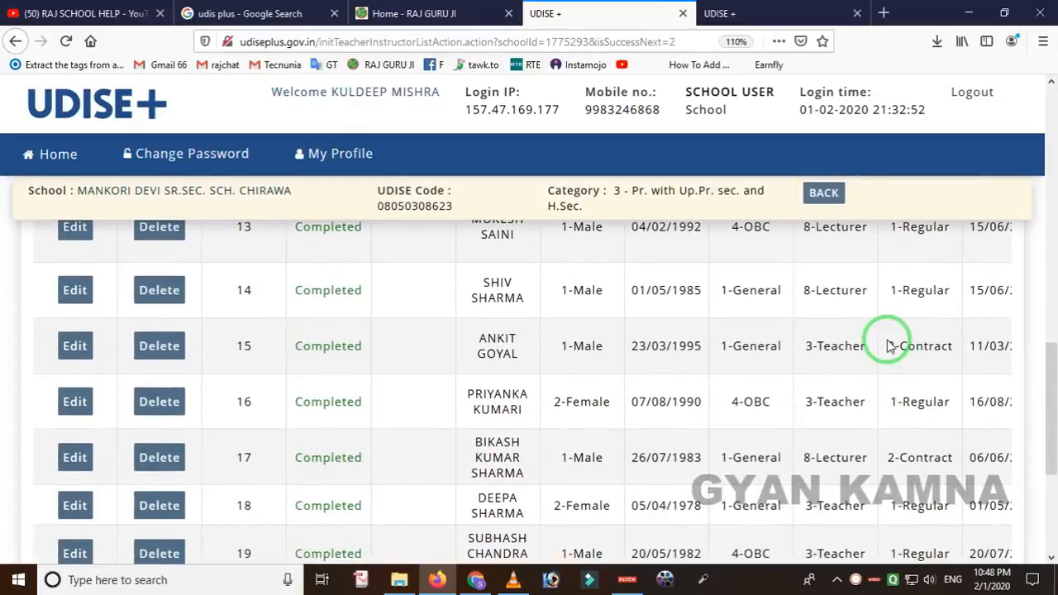
drag(875, 328, 950, 374)
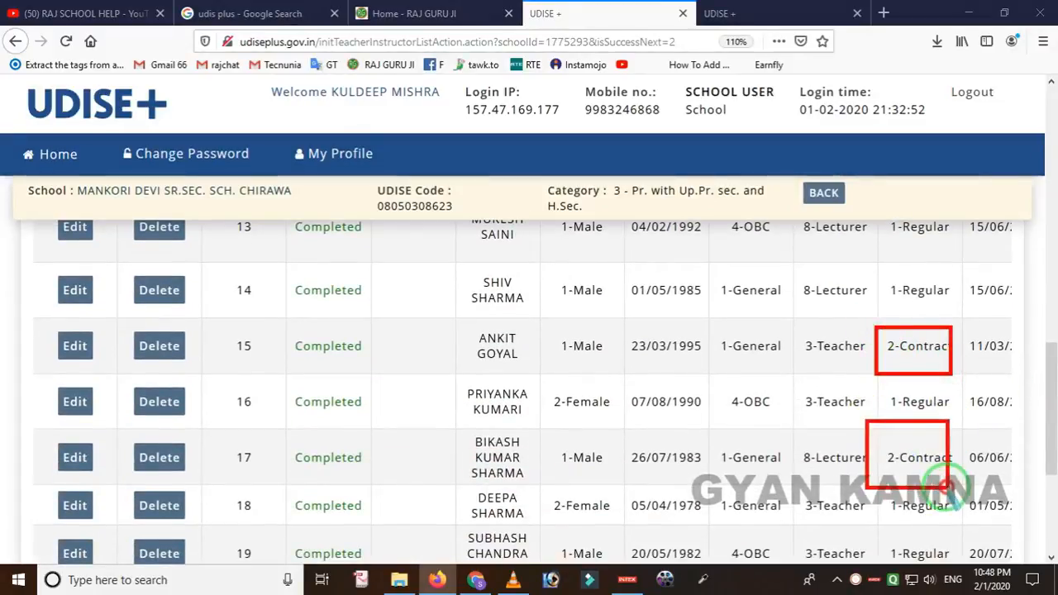
drag(1043, 394, 1051, 338)
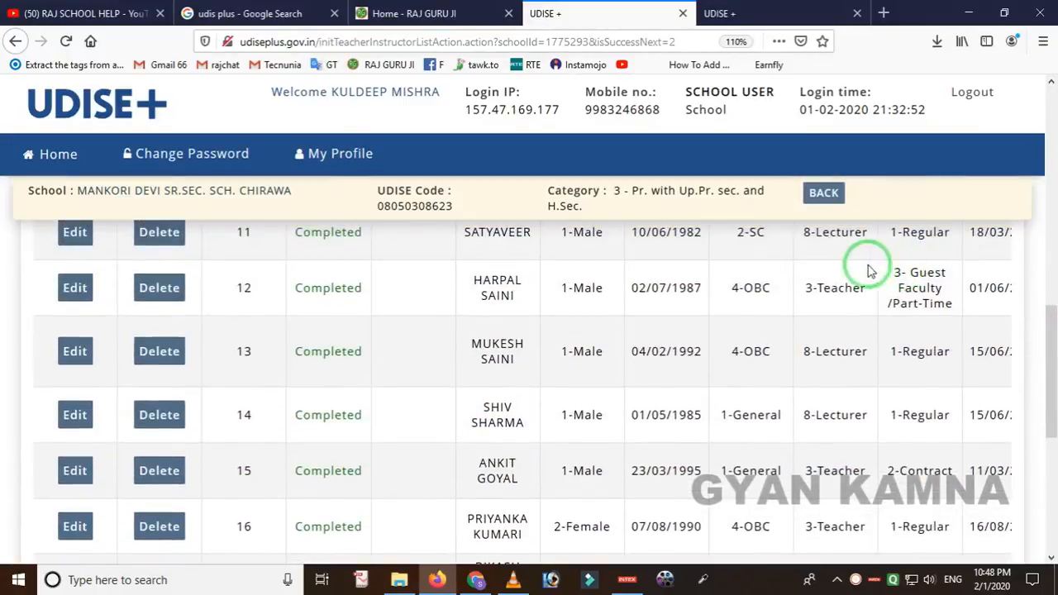
scroll(595, 472, down, 5)
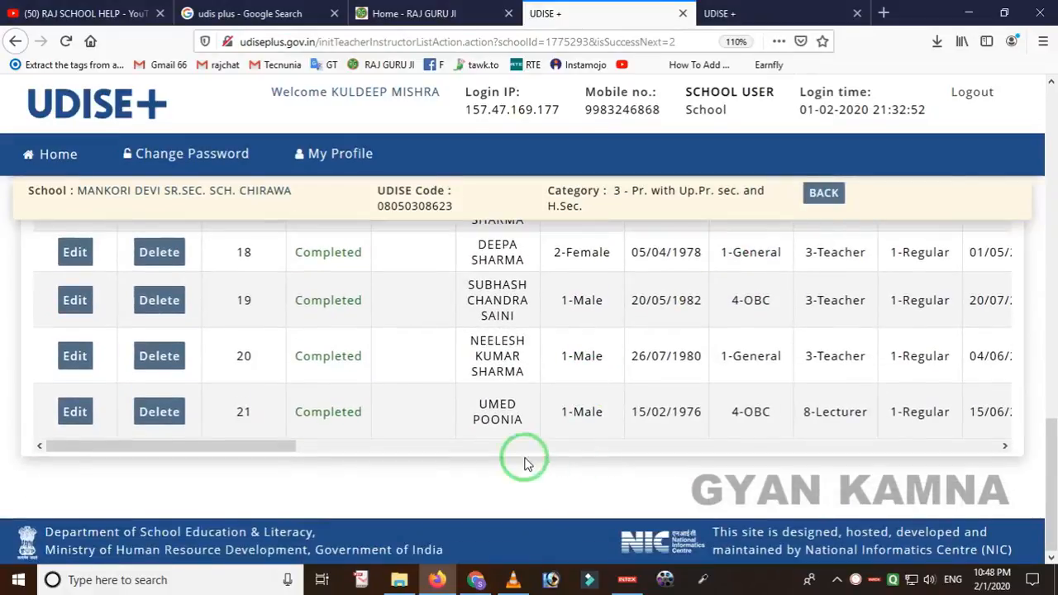
scroll(739, 419, up, 10)
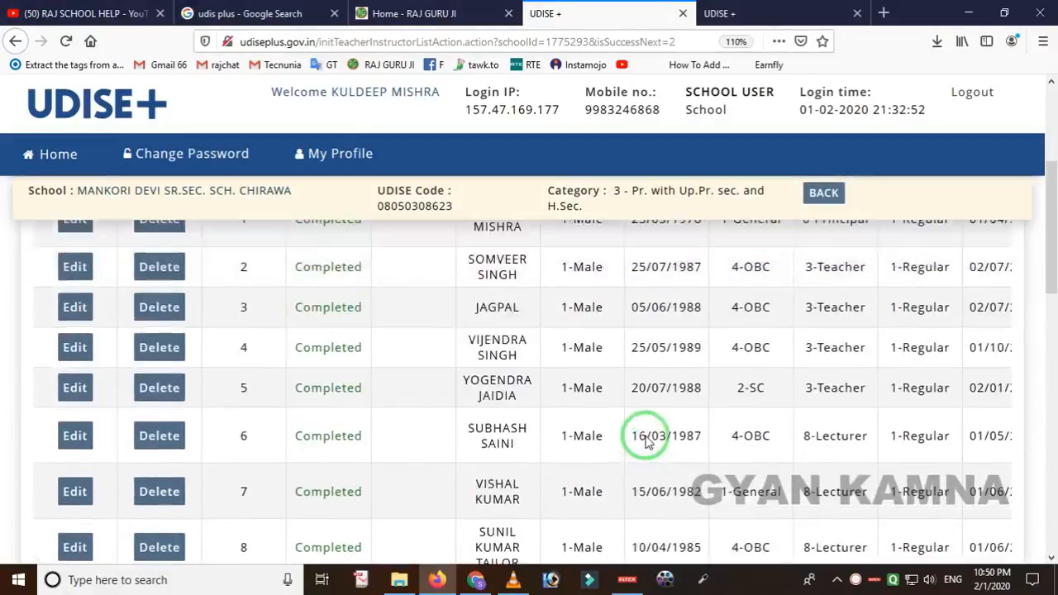
Mark the form 3.3 teacher list as complete, return to the school dashboard and dismiss the important notes.
scroll(642, 432, up, 5)
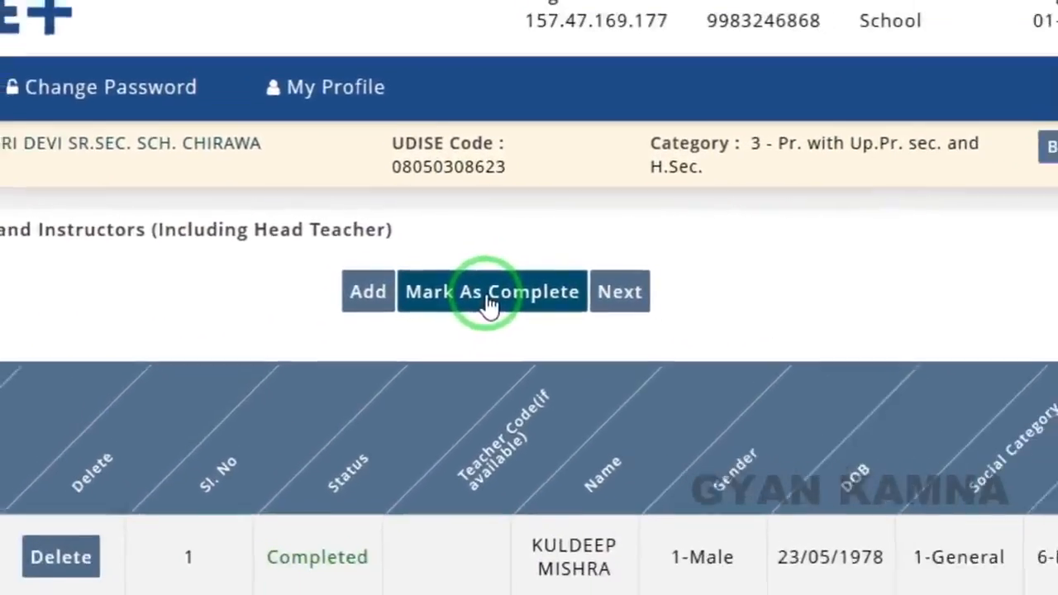
click(488, 304)
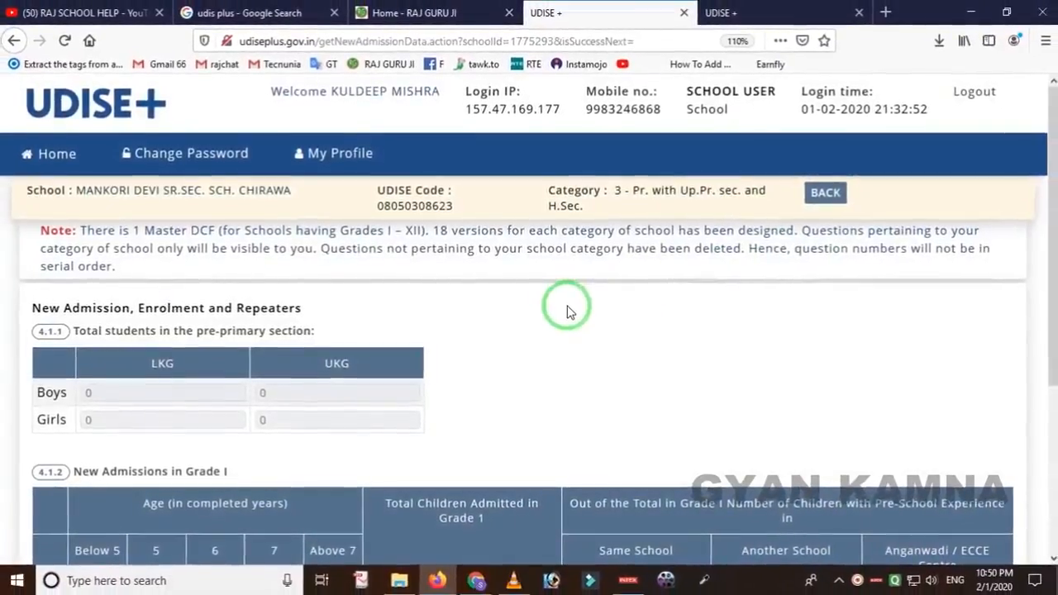
click(828, 203)
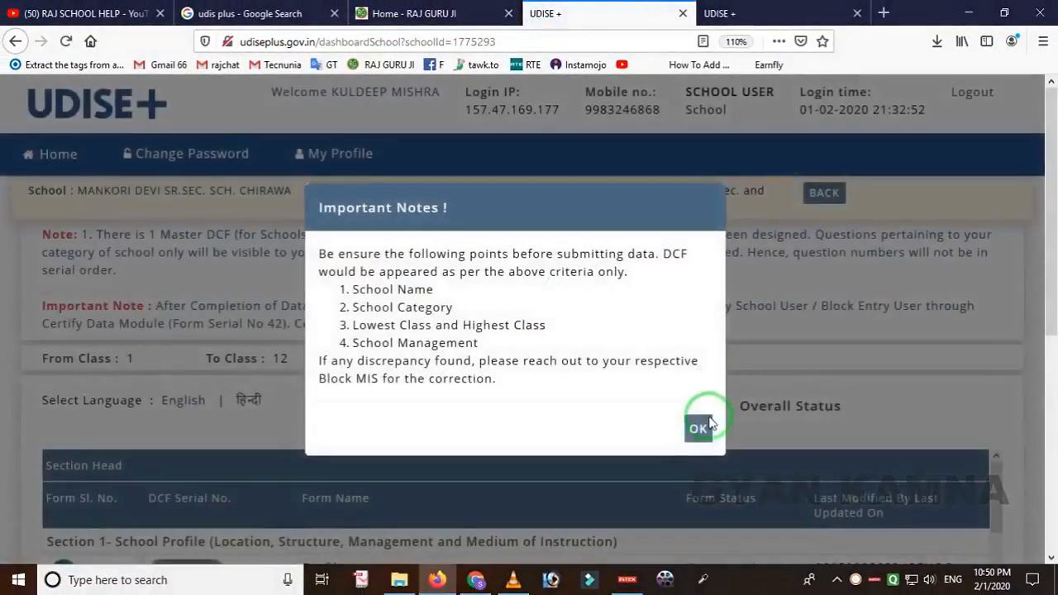
click(696, 426)
Open Validation of Filled Data and run the validation of all cross-form rules.
scroll(696, 407, down, 10)
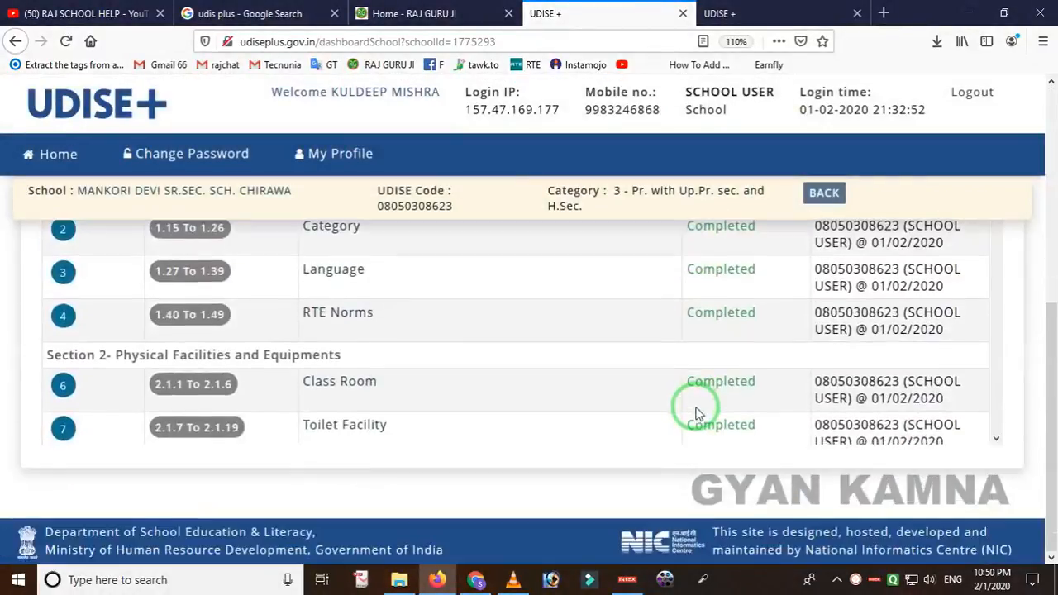
scroll(697, 407, down, 15)
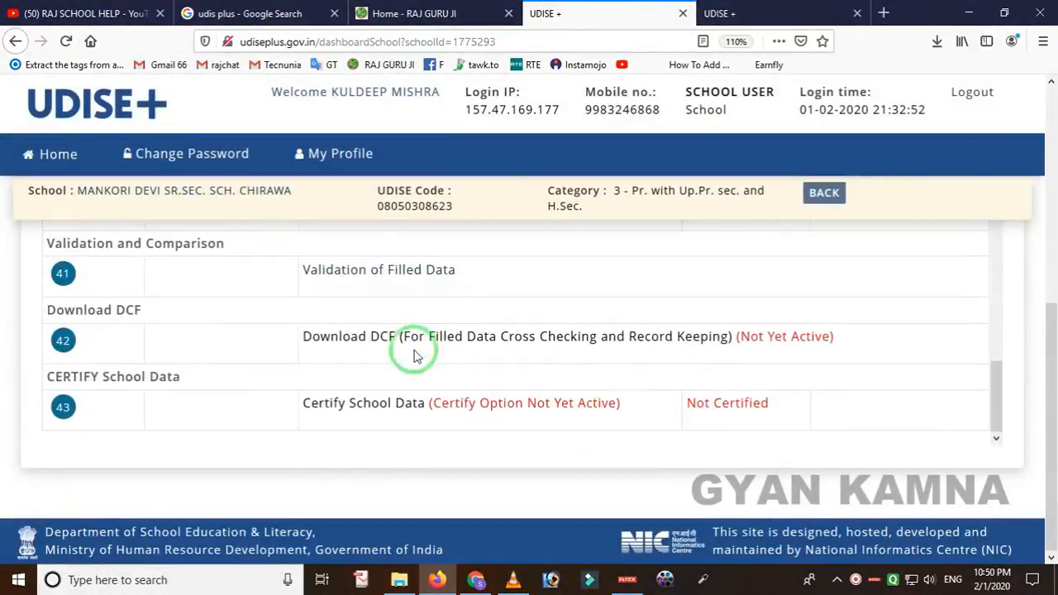
click(381, 278)
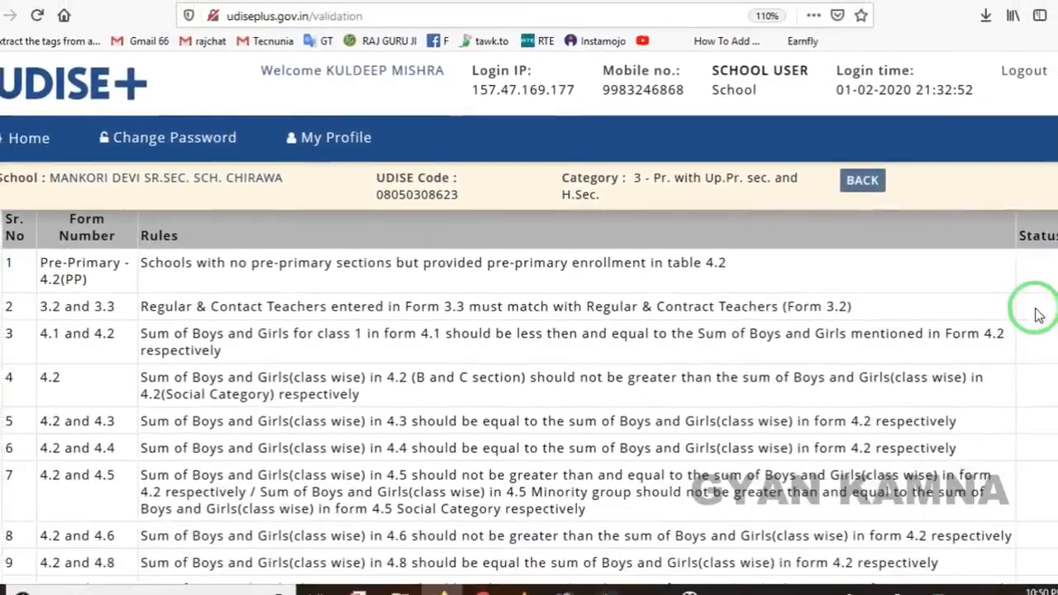
scroll(1014, 373, down, 5)
click(529, 426)
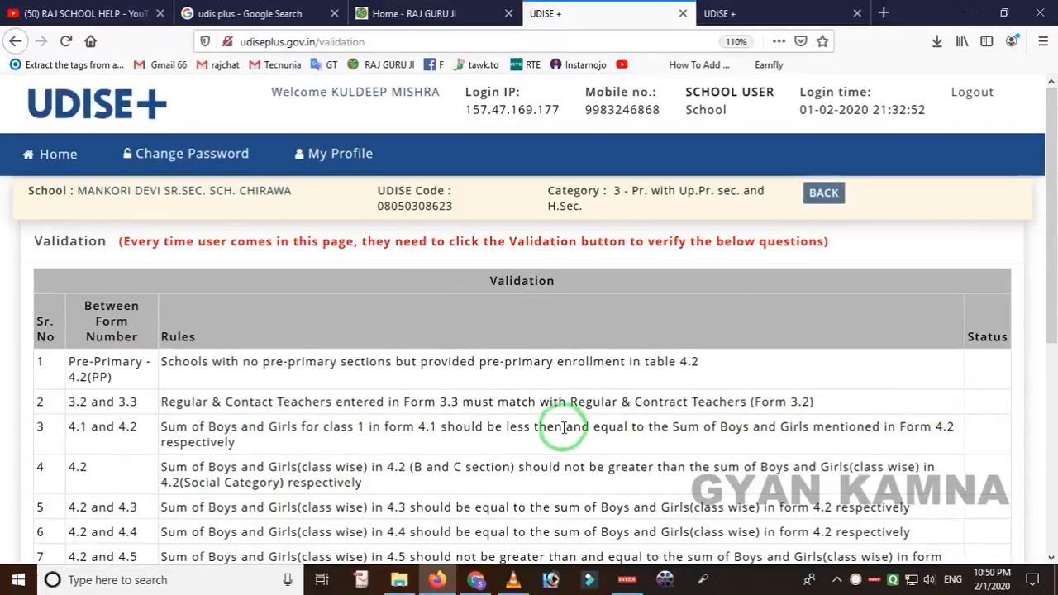
scroll(562, 427, down, 5)
click(522, 423)
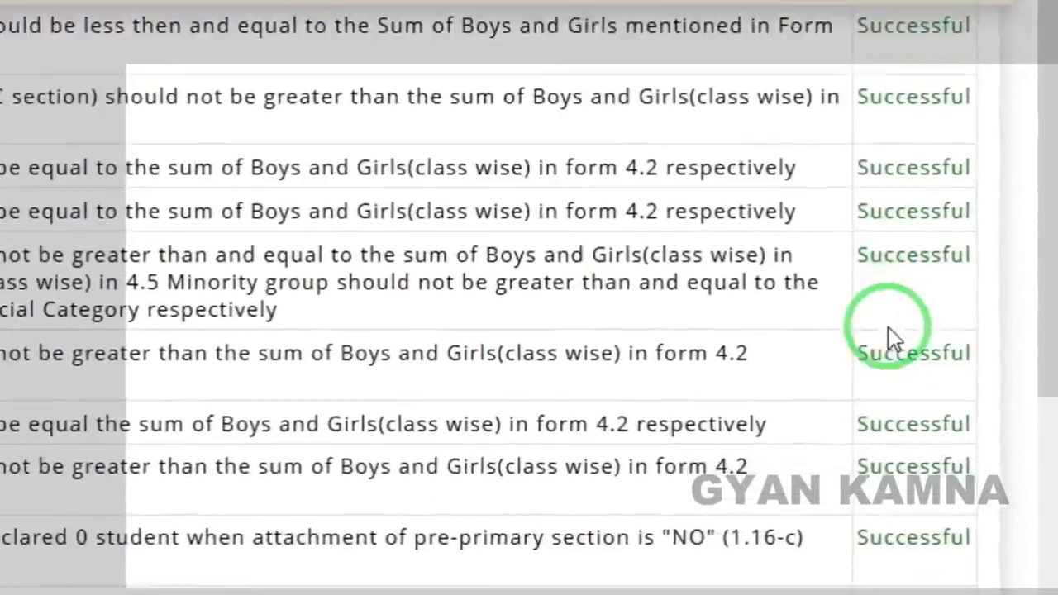
Examine the validation status of all 12 rules, especially rule 2 on teacher numbers and rule 9 between forms 4.2 and 4.8.
scroll(889, 335, down, 5)
scroll(890, 307, up, 10)
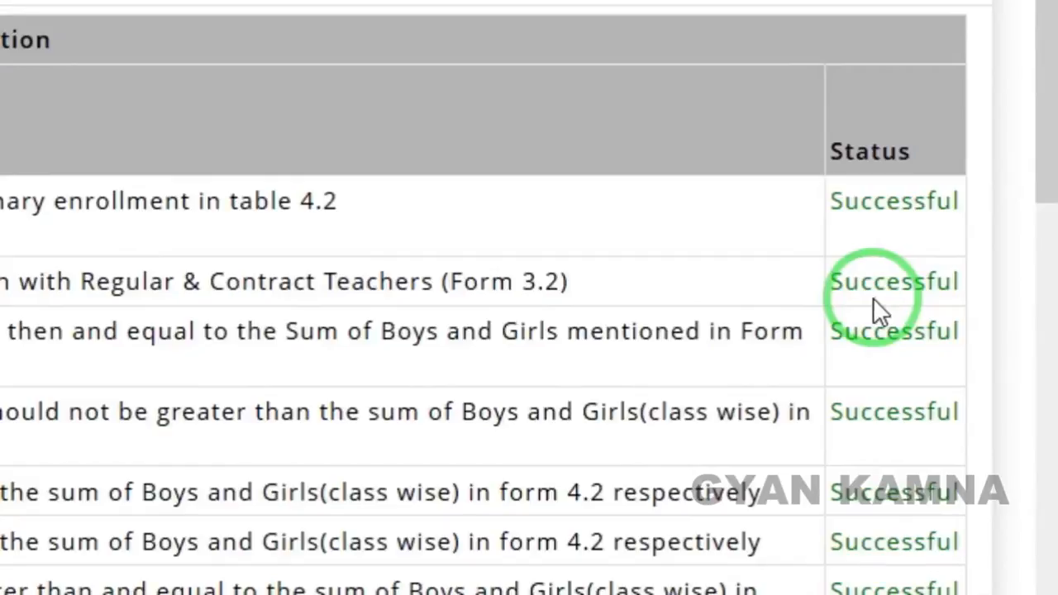
scroll(871, 298, down, 5)
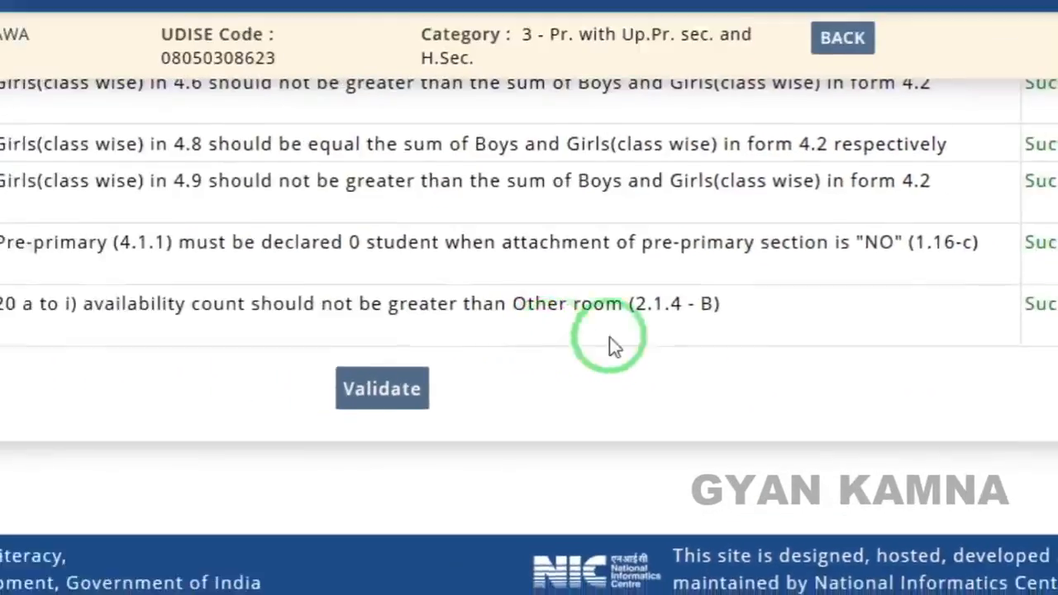
scroll(970, 392, up, 4)
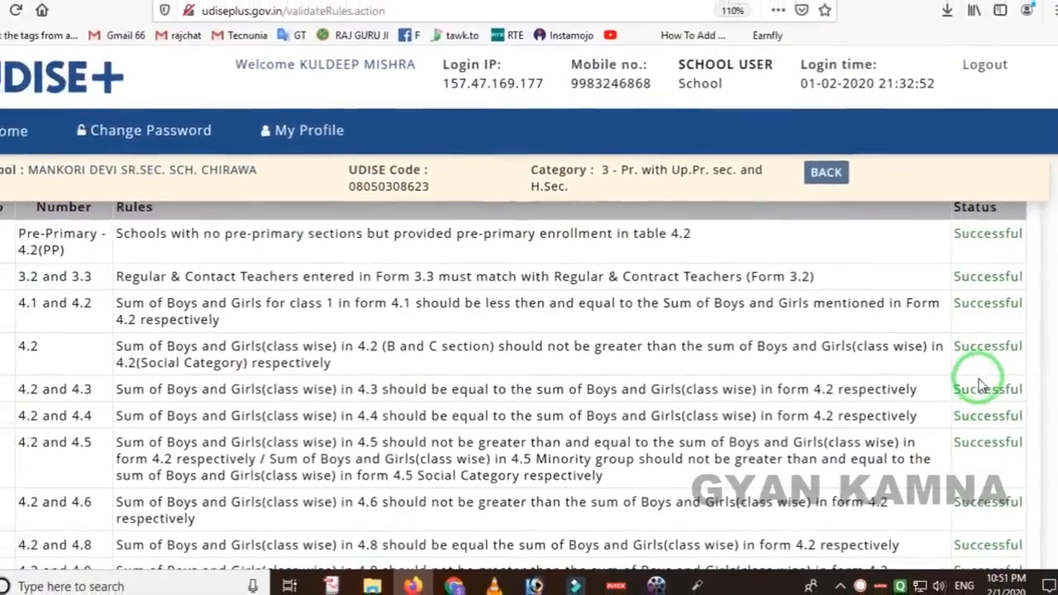
scroll(977, 384, down, 2)
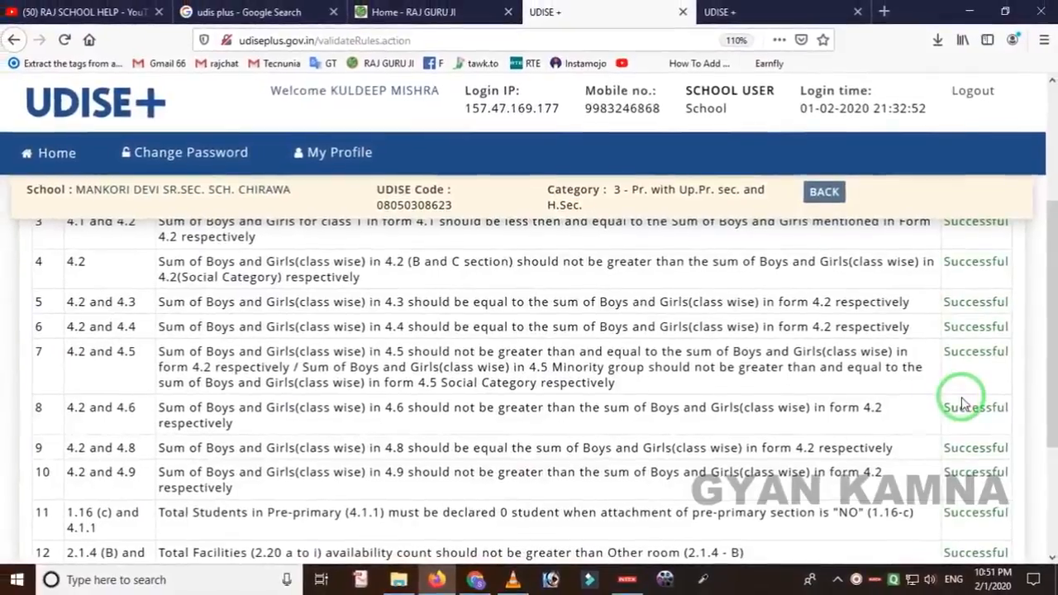
scroll(963, 404, down, 2)
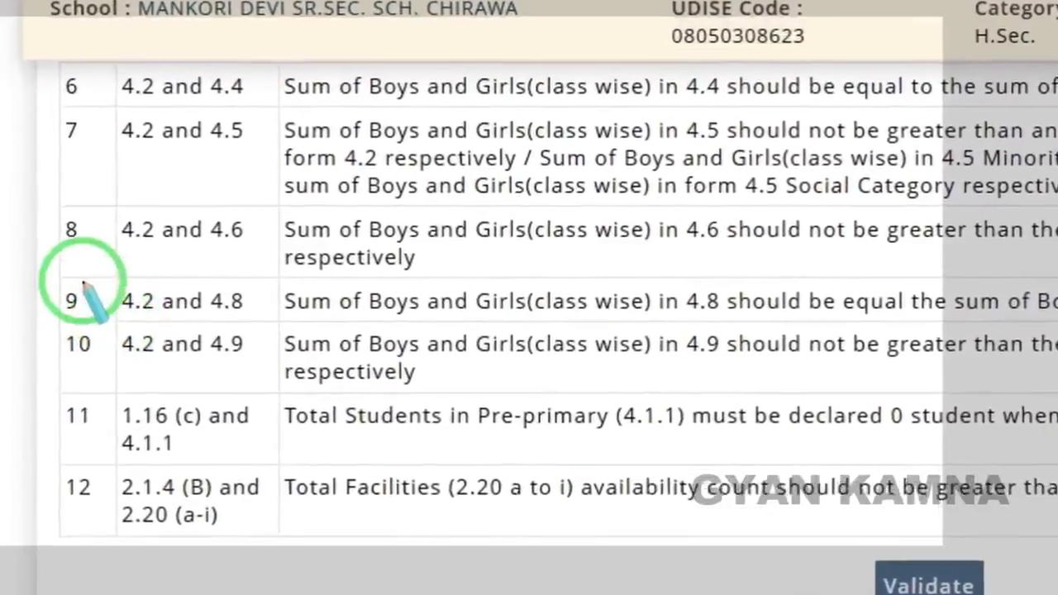
drag(83, 284, 272, 317)
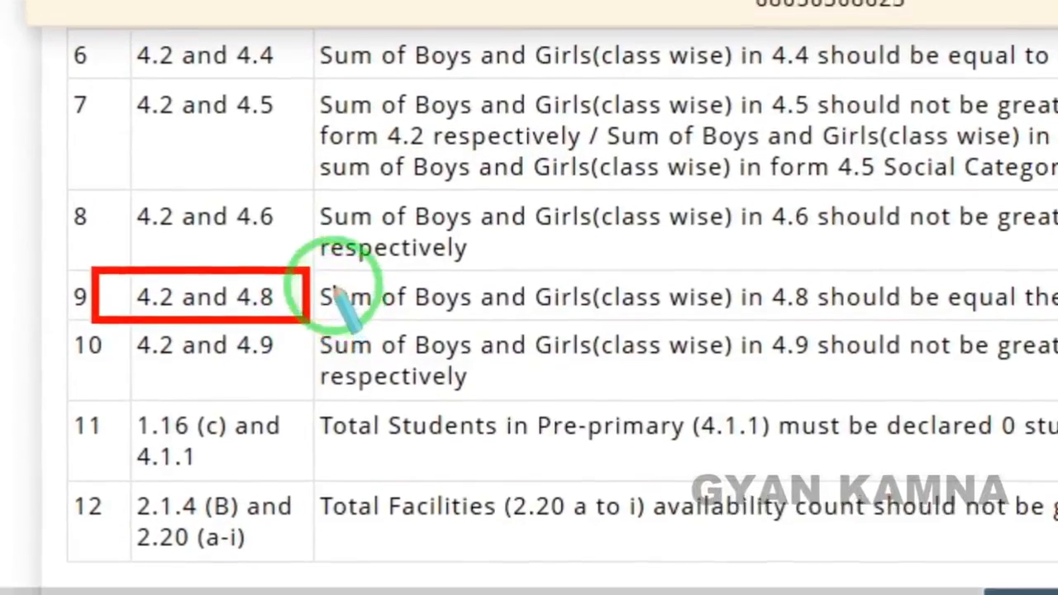
mouse_move(309, 257)
mouse_down()
mouse_move(518, 344)
mouse_move(1056, 361)
mouse_move(1057, 315)
mouse_move(1016, 306)
mouse_up()
right_click(510, 295)
mouse_move(1, 255)
mouse_down()
mouse_move(120, 329)
mouse_move(846, 350)
mouse_move(778, 334)
mouse_up()
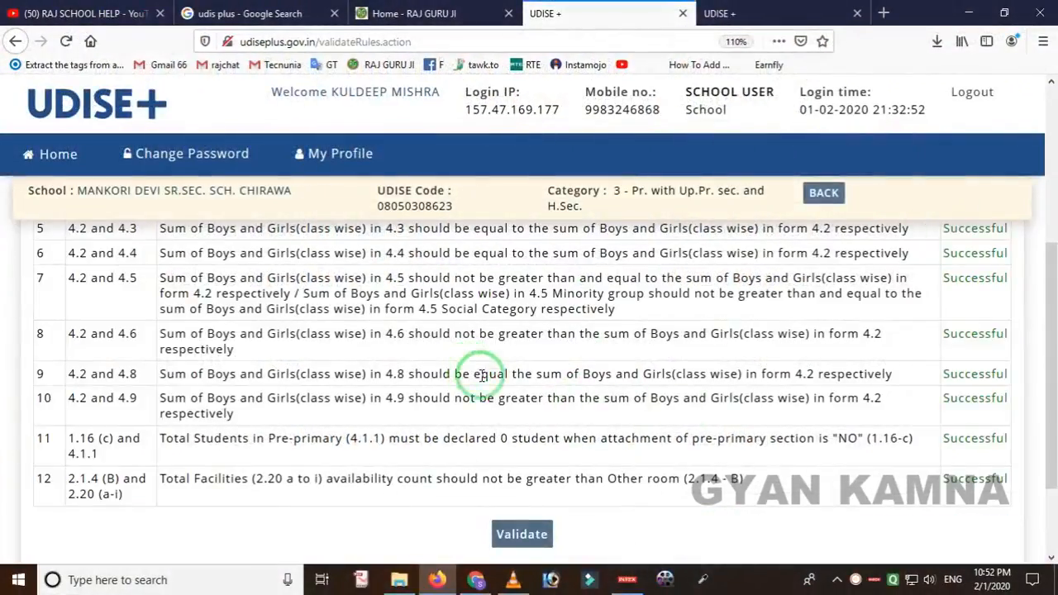
Leave the validation results for the school dashboard and dismiss the important notes.
click(818, 197)
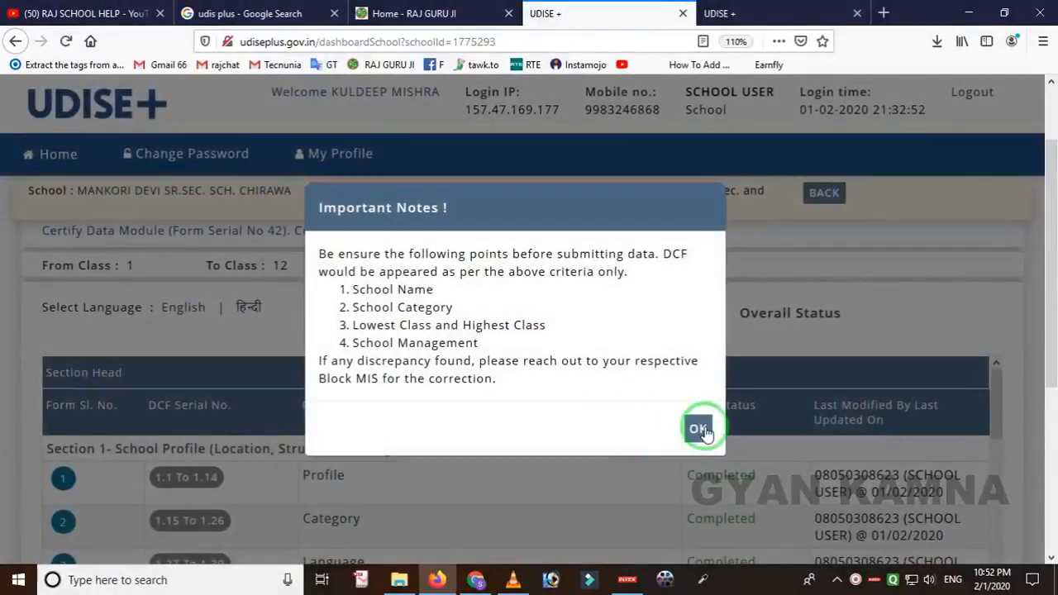
click(698, 429)
scroll(347, 413, down, 6)
scroll(345, 418, down, 5)
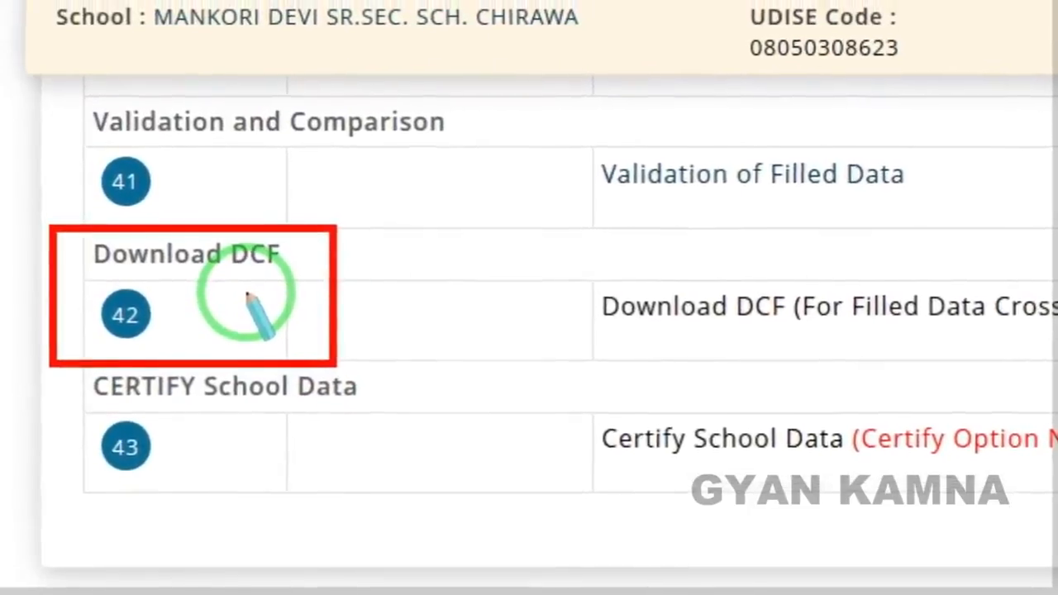
Examine the Download DCF and Certify School Data entries at the end of the dashboard's form list and their availability.
click(270, 264)
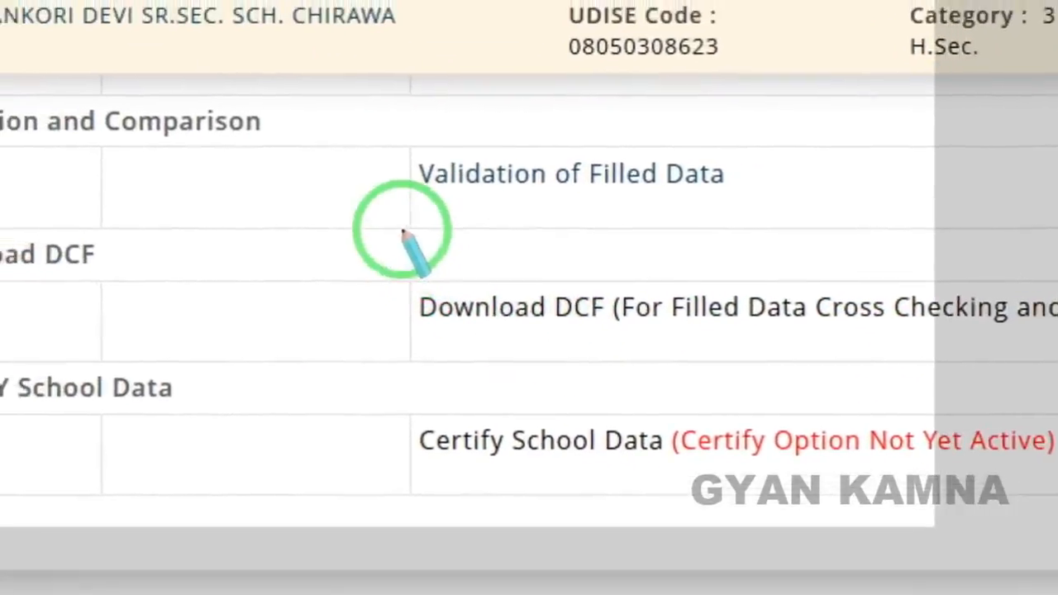
drag(576, 247, 682, 364)
mouse_move(545, 349)
mouse_down()
mouse_move(815, 338)
mouse_move(810, 321)
mouse_move(723, 312)
mouse_move(840, 314)
mouse_up()
drag(614, 299, 616, 300)
click(464, 262)
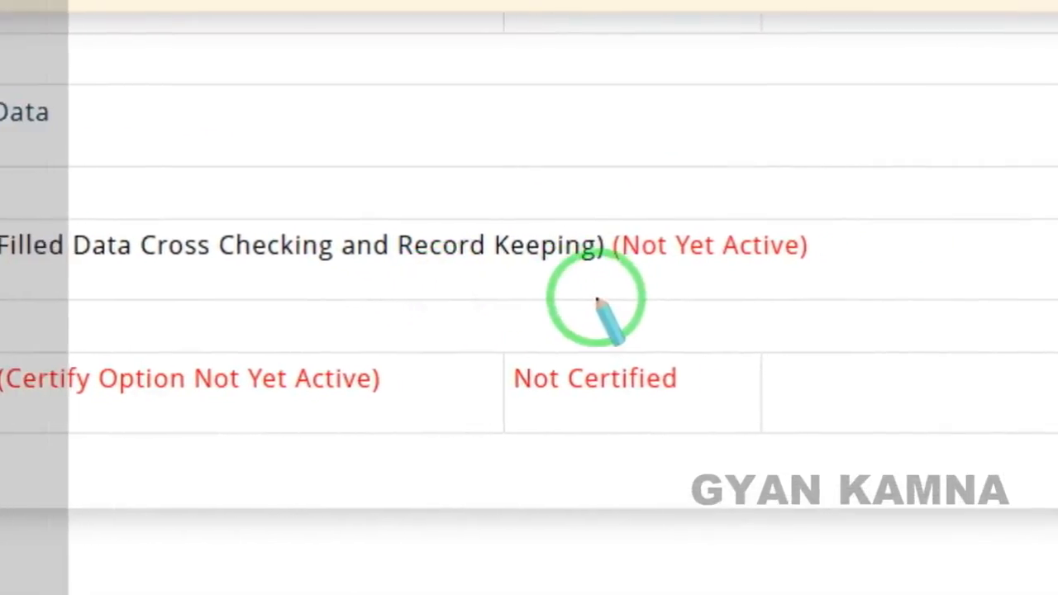
mouse_move(579, 191)
mouse_down()
mouse_move(591, 230)
mouse_move(732, 300)
mouse_move(868, 321)
mouse_up()
drag(734, 332, 734, 333)
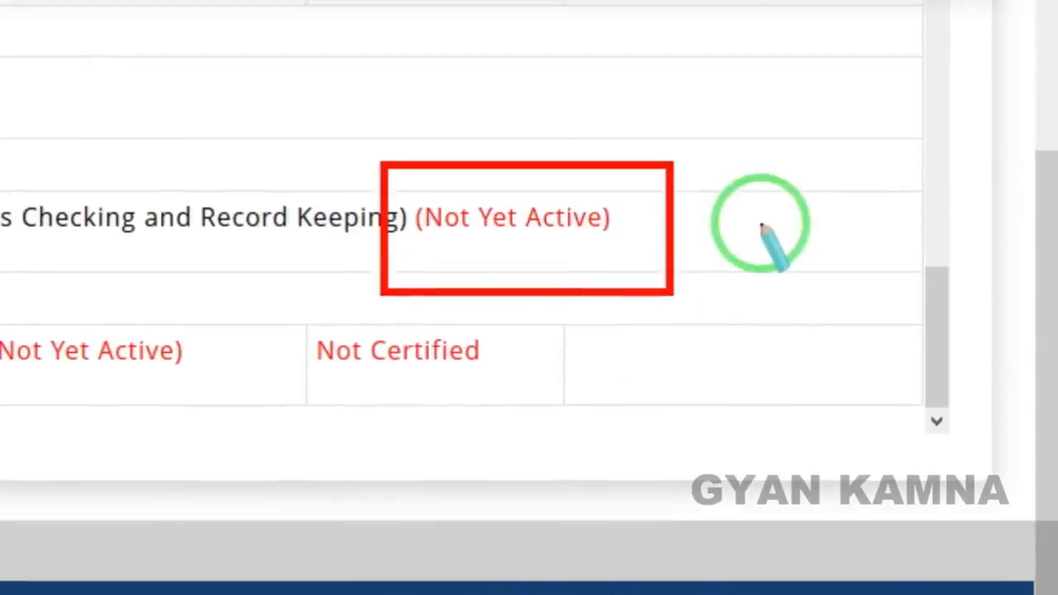
right_click(761, 215)
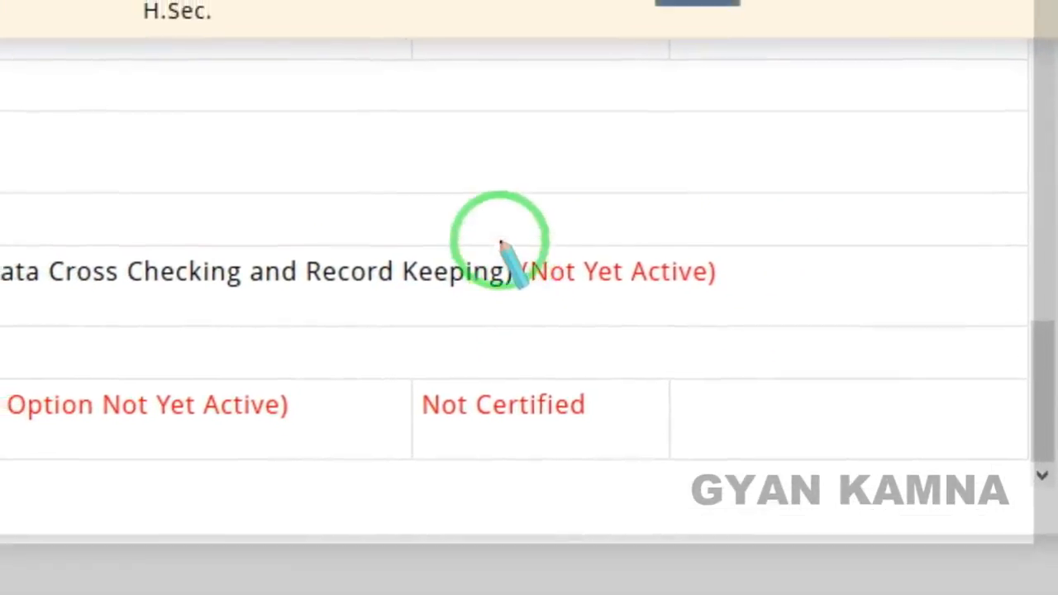
mouse_move(496, 236)
mouse_down()
mouse_move(530, 301)
mouse_move(689, 314)
mouse_move(677, 311)
mouse_up()
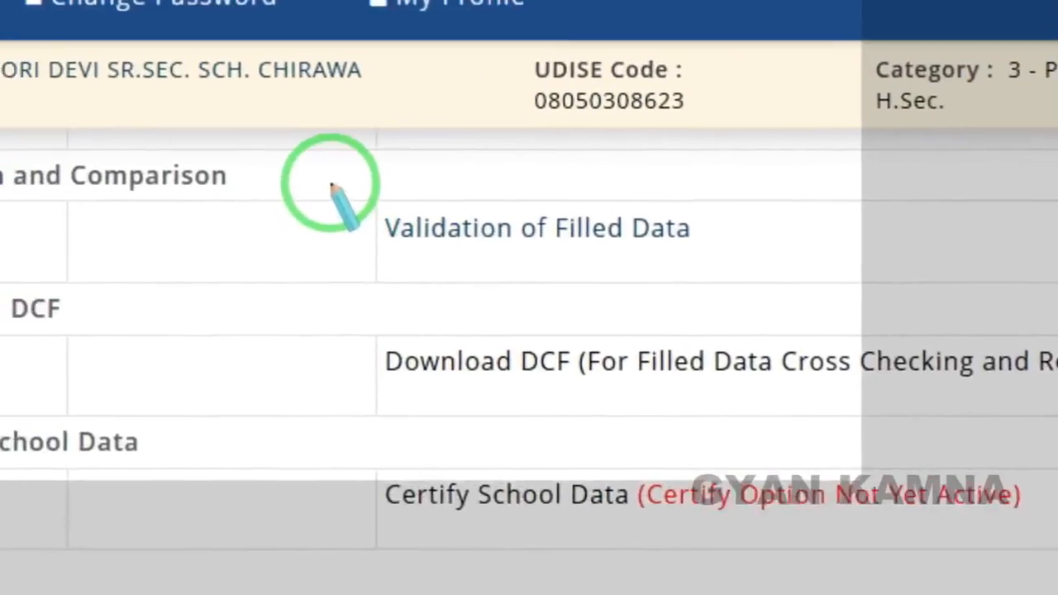
drag(407, 215, 494, 308)
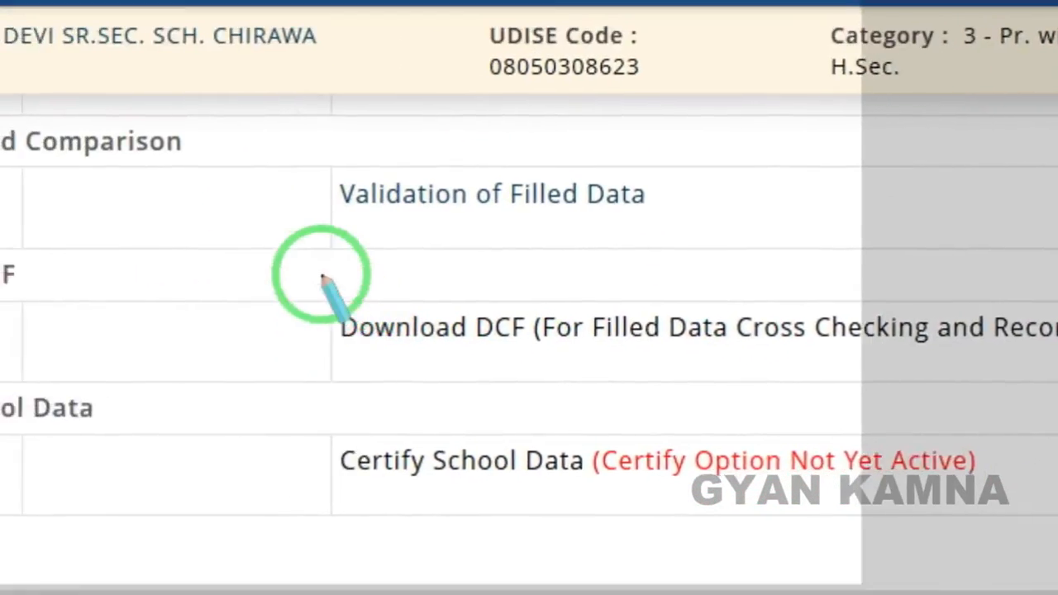
Check the status notes beside the DCF download entry and the certification status in the Certify School Data row.
mouse_move(193, 283)
mouse_down()
mouse_move(358, 428)
mouse_move(624, 410)
mouse_up()
right_click(675, 315)
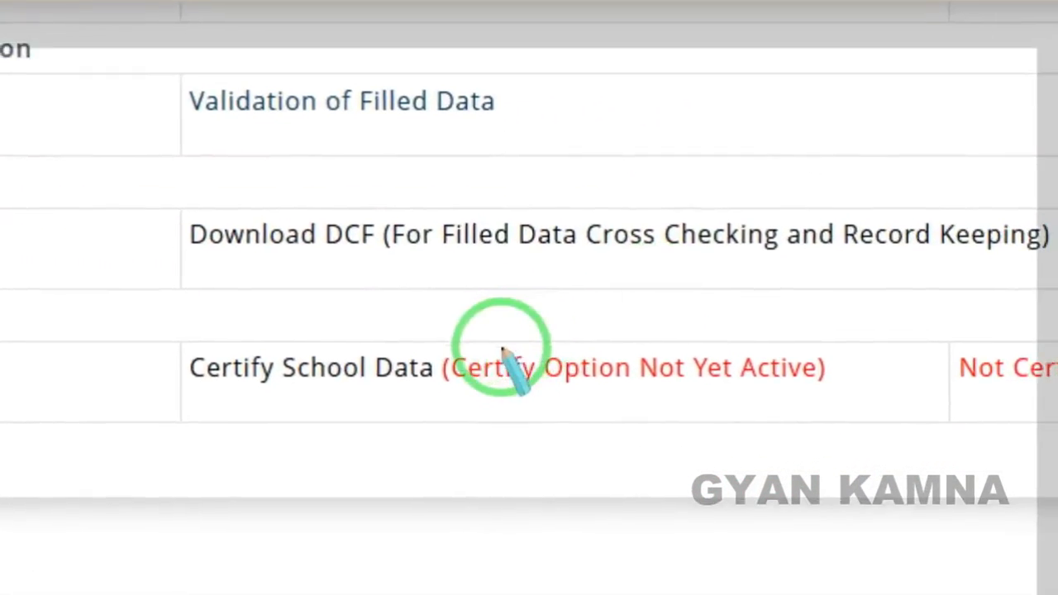
mouse_move(398, 232)
mouse_down()
mouse_move(433, 276)
mouse_move(725, 361)
mouse_move(1038, 357)
mouse_up()
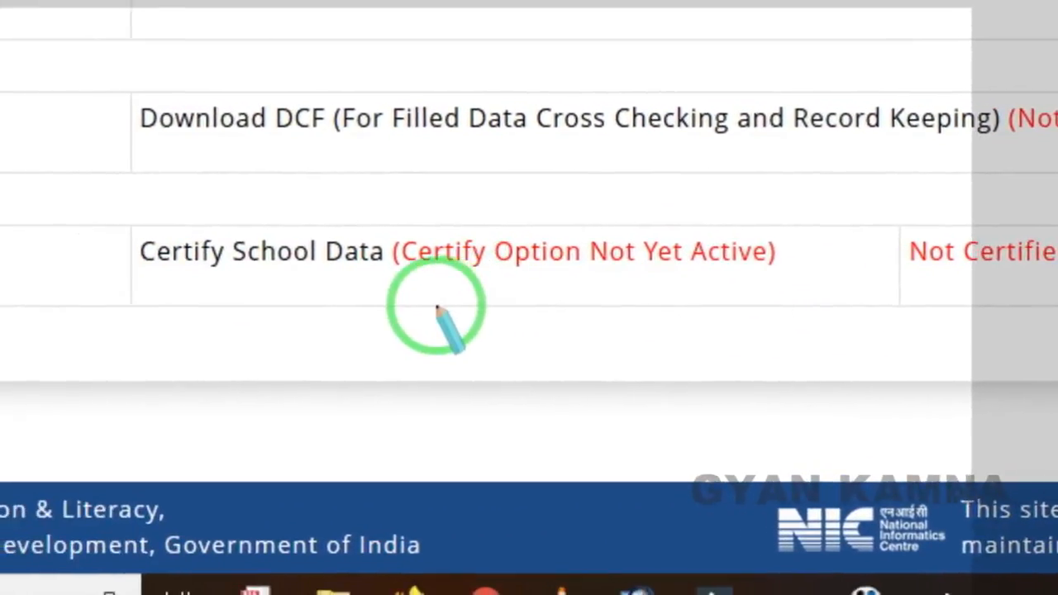
mouse_move(406, 182)
mouse_down()
mouse_move(427, 249)
mouse_move(864, 330)
mouse_up()
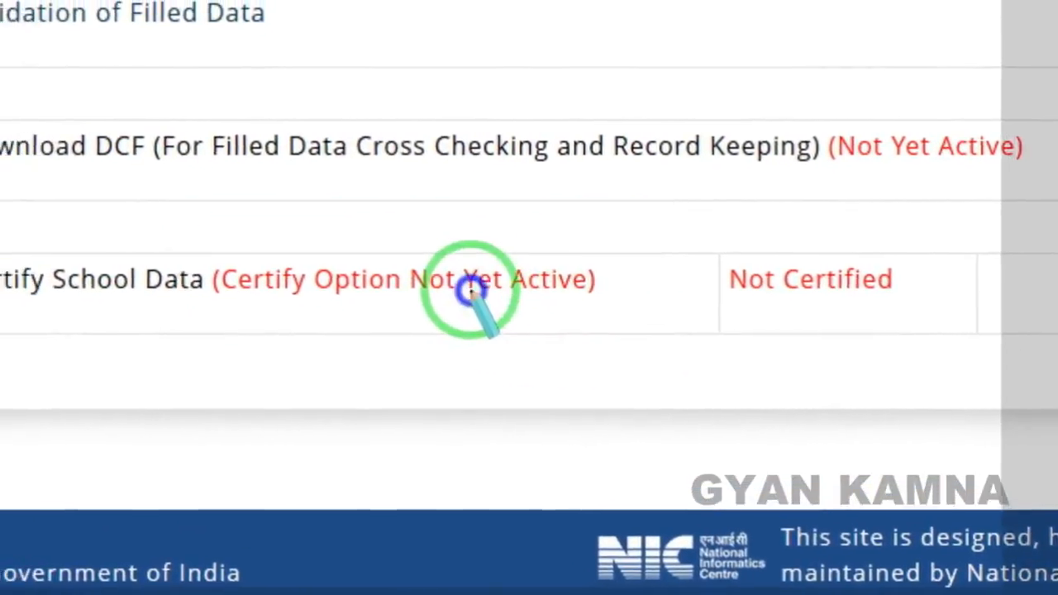
mouse_move(246, 229)
mouse_down()
mouse_move(261, 279)
mouse_move(631, 359)
mouse_up()
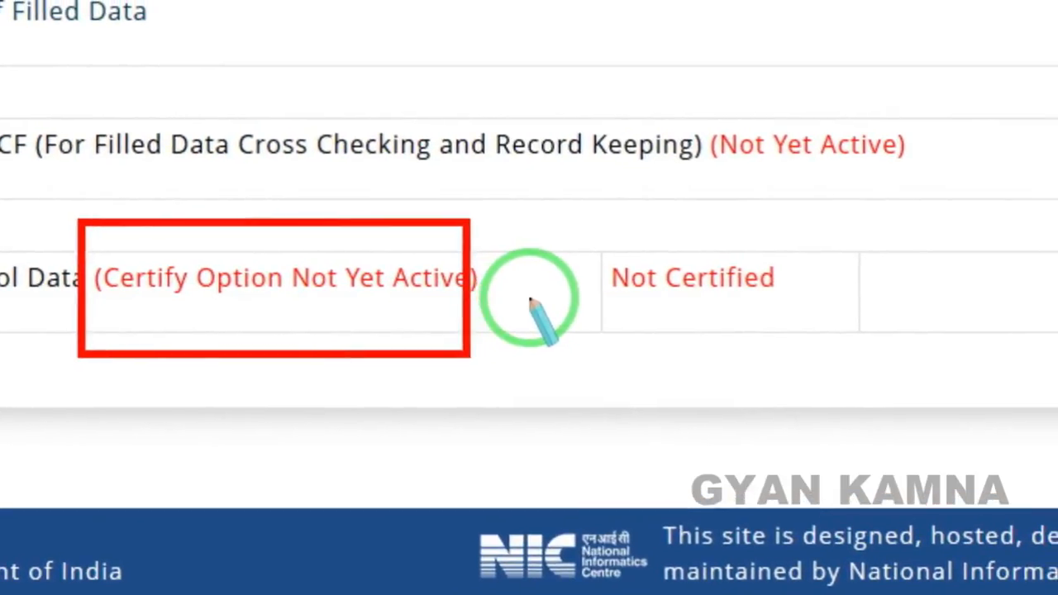
right_click(530, 298)
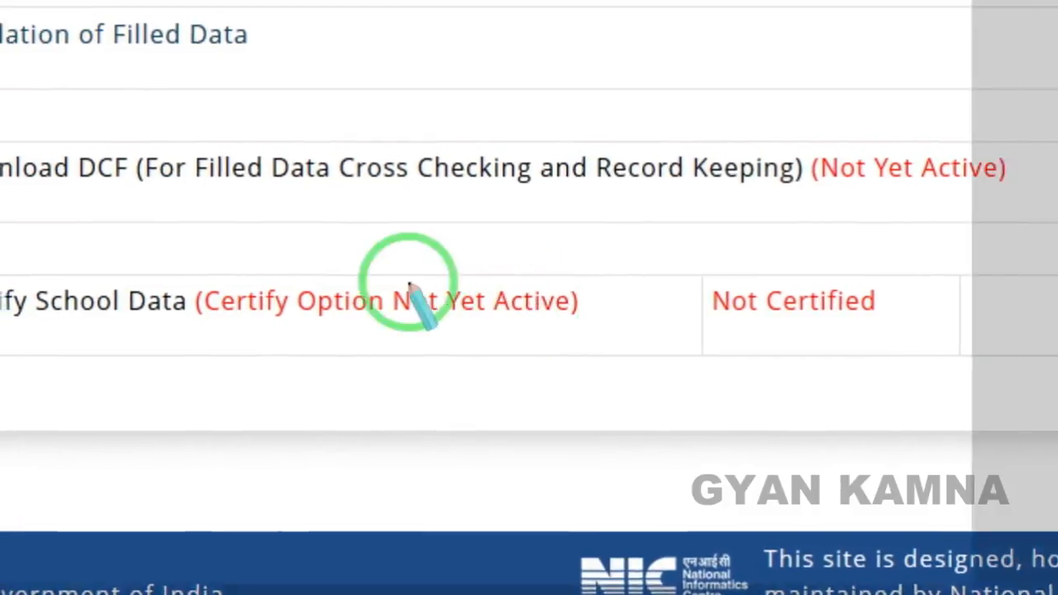
mouse_move(191, 125)
mouse_down()
mouse_move(227, 192)
mouse_move(677, 278)
mouse_up()
right_click(734, 261)
mouse_move(321, 301)
mouse_down()
mouse_move(602, 410)
mouse_move(800, 408)
mouse_up()
drag(712, 293, 853, 333)
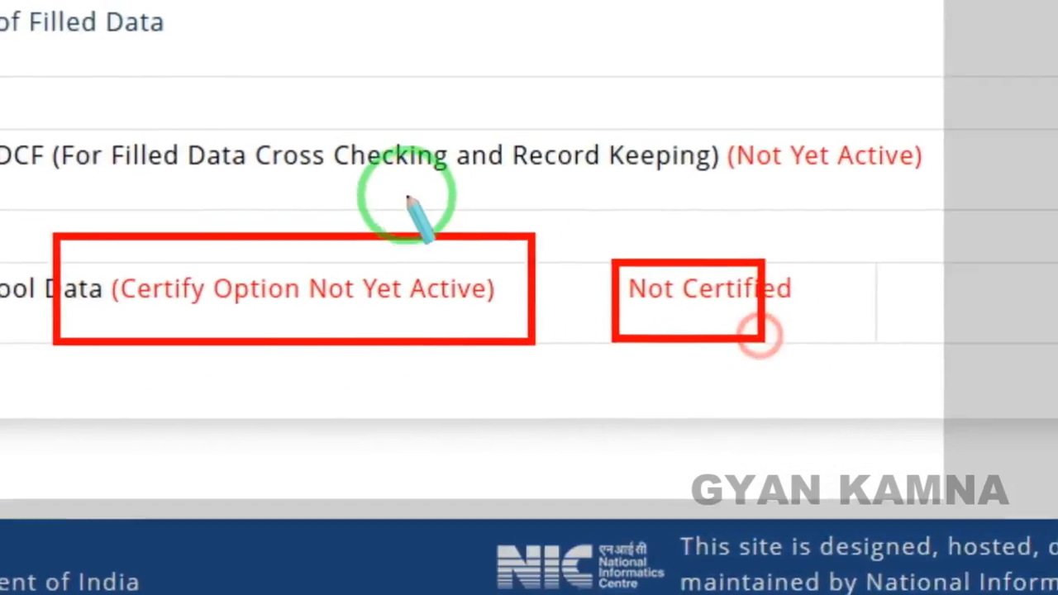
right_click(500, 196)
mouse_move(176, 198)
mouse_down()
mouse_move(488, 319)
mouse_move(943, 312)
mouse_move(893, 309)
mouse_up()
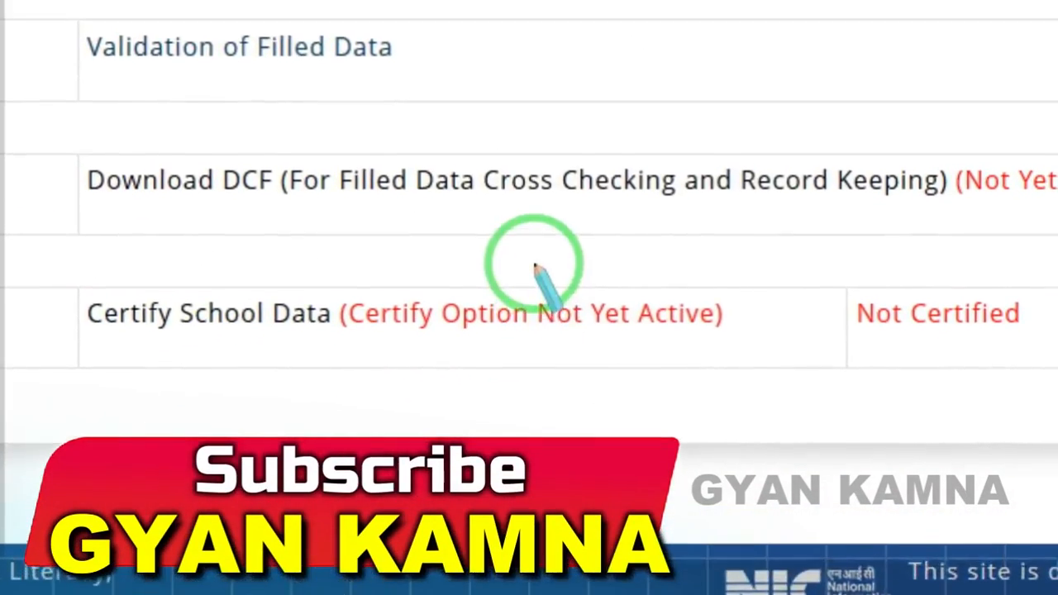
mouse_move(534, 262)
mouse_down()
mouse_move(659, 354)
mouse_move(869, 355)
mouse_up()
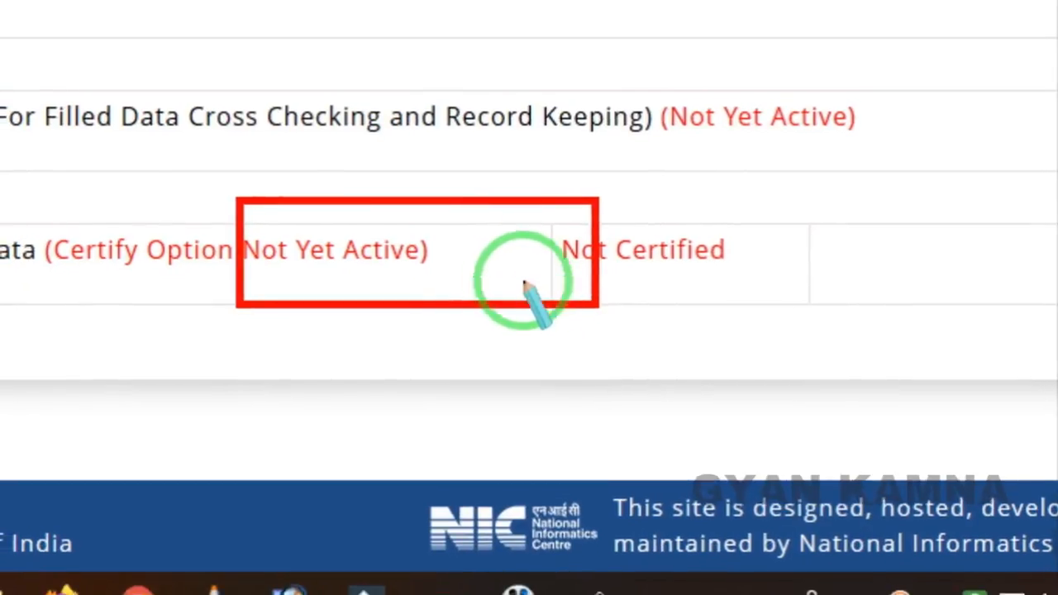
right_click(516, 274)
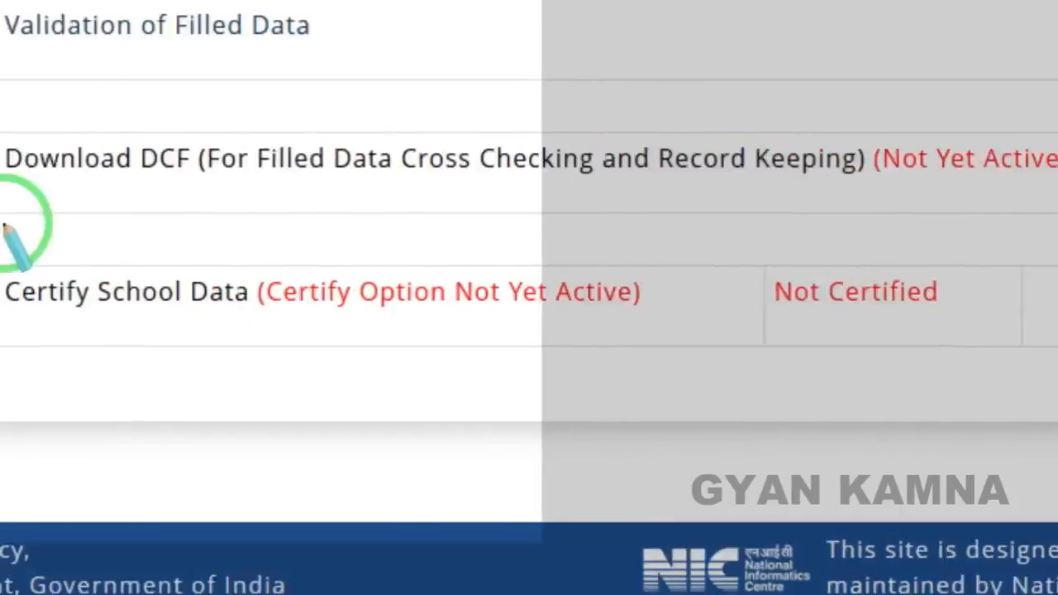
mouse_move(193, 143)
mouse_down()
mouse_move(218, 204)
mouse_move(838, 435)
mouse_move(1008, 371)
mouse_move(717, 315)
mouse_up()
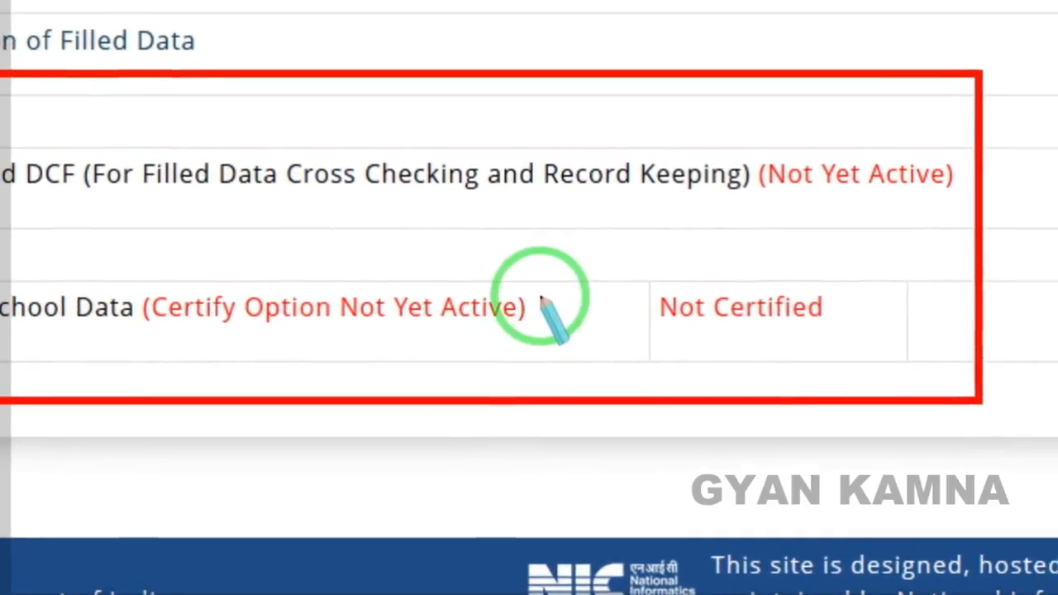
mouse_move(560, 229)
mouse_down()
mouse_move(655, 373)
mouse_move(814, 440)
mouse_up()
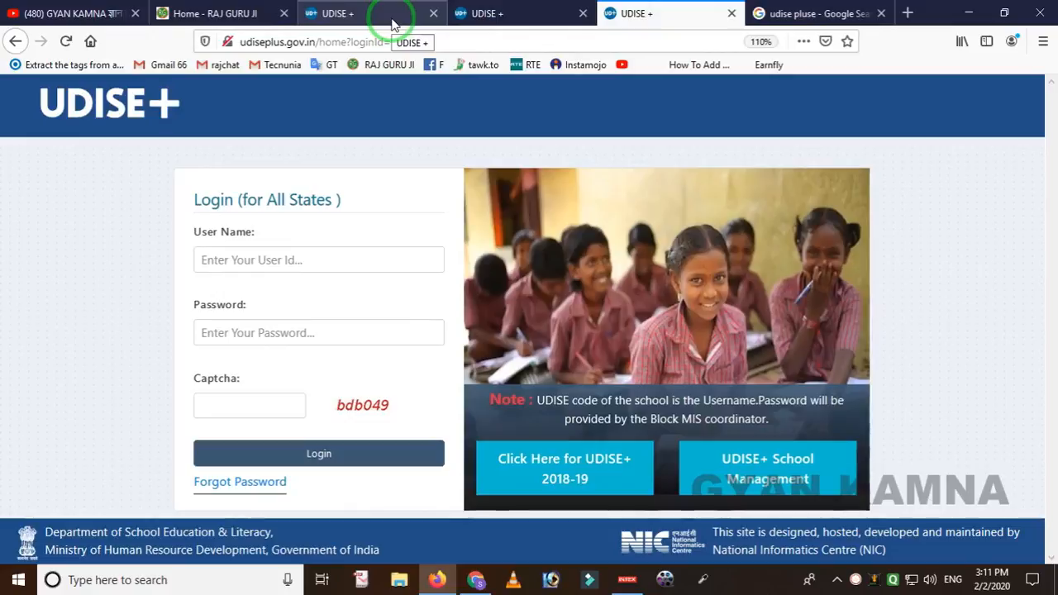
Switch to the Raj Guru Ji website and view the banner area of its home page.
click(225, 15)
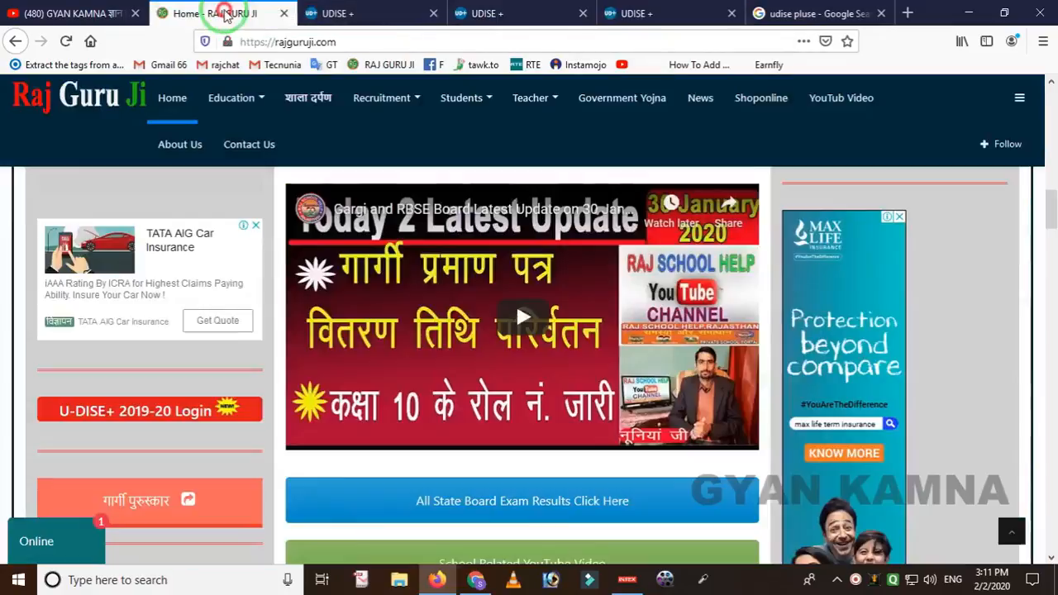
scroll(403, 312, down, 5)
scroll(403, 312, up, 10)
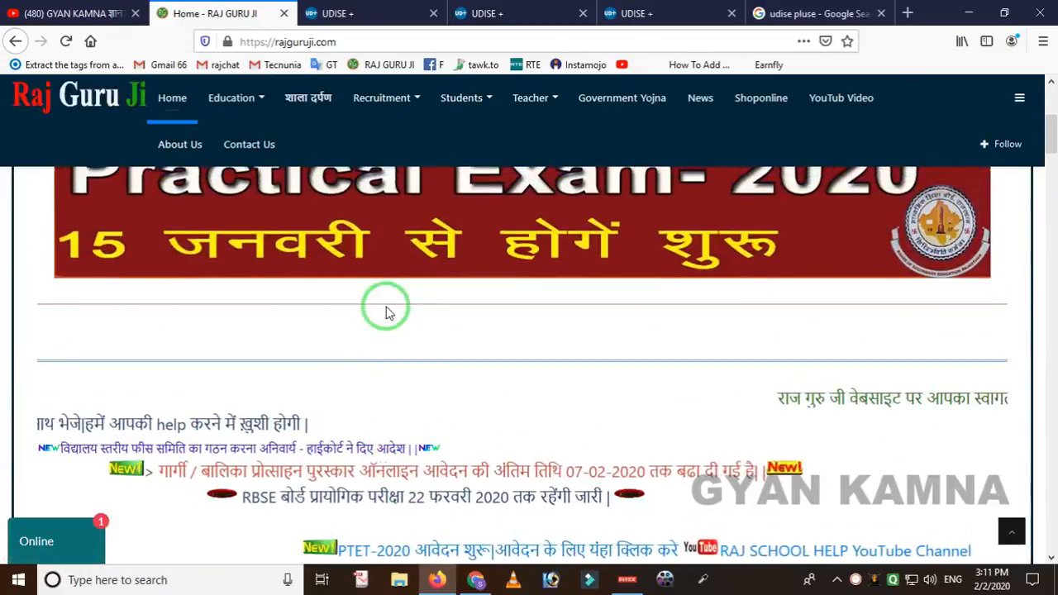
scroll(389, 312, up, 3)
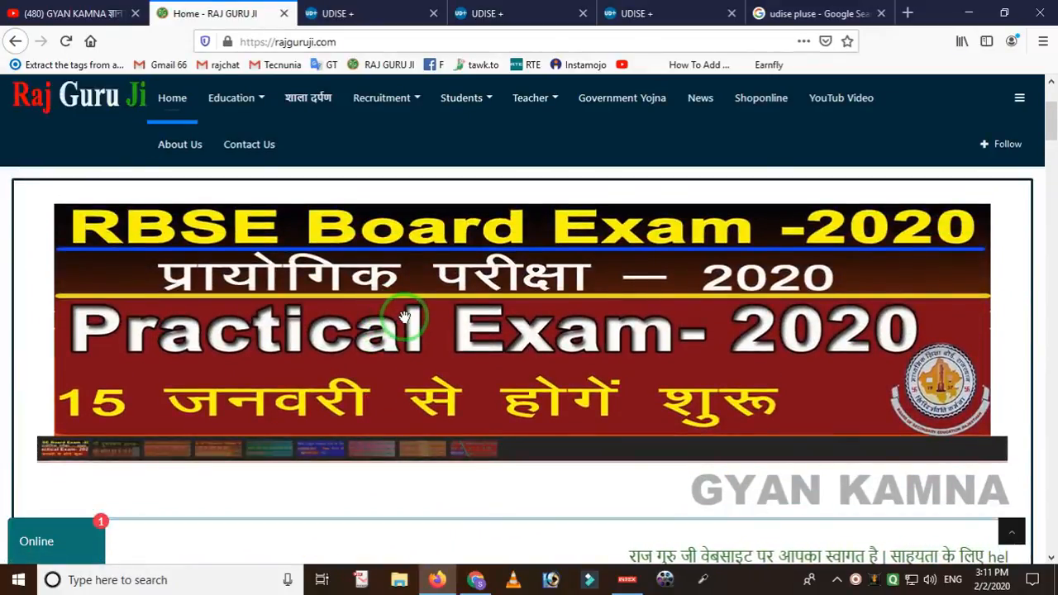
Switch to the GYAN KAMNA YouTube channel and look through its uploaded videos.
click(91, 13)
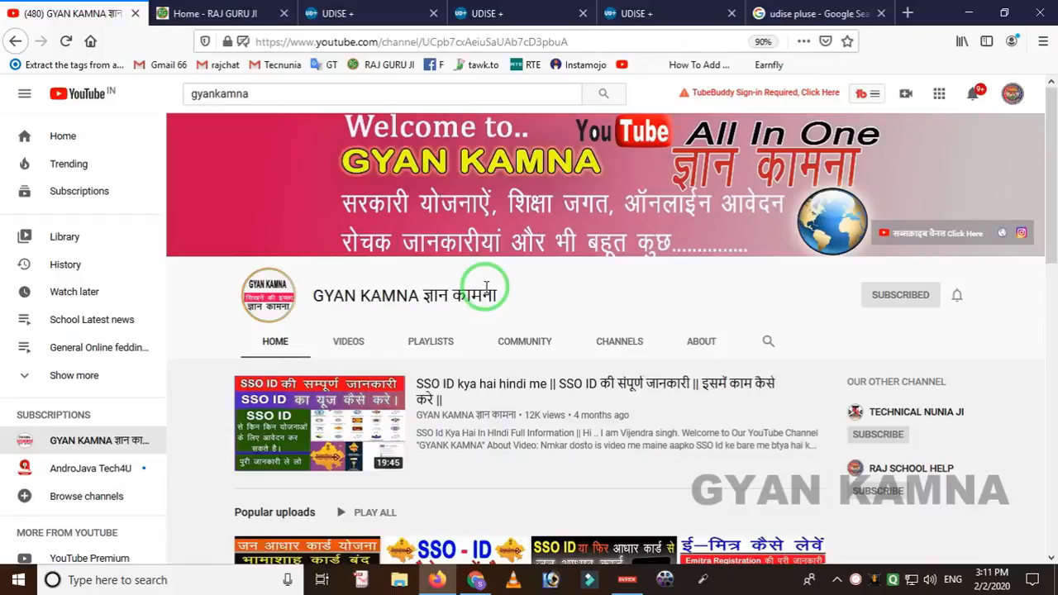
click(348, 341)
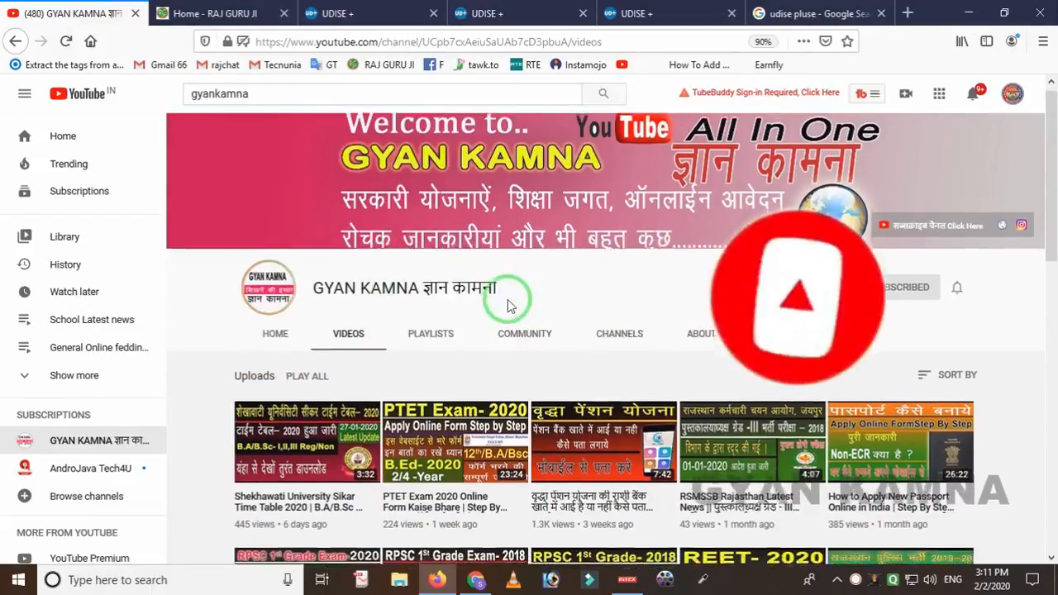
scroll(504, 306, down, 5)
scroll(505, 310, down, 1)
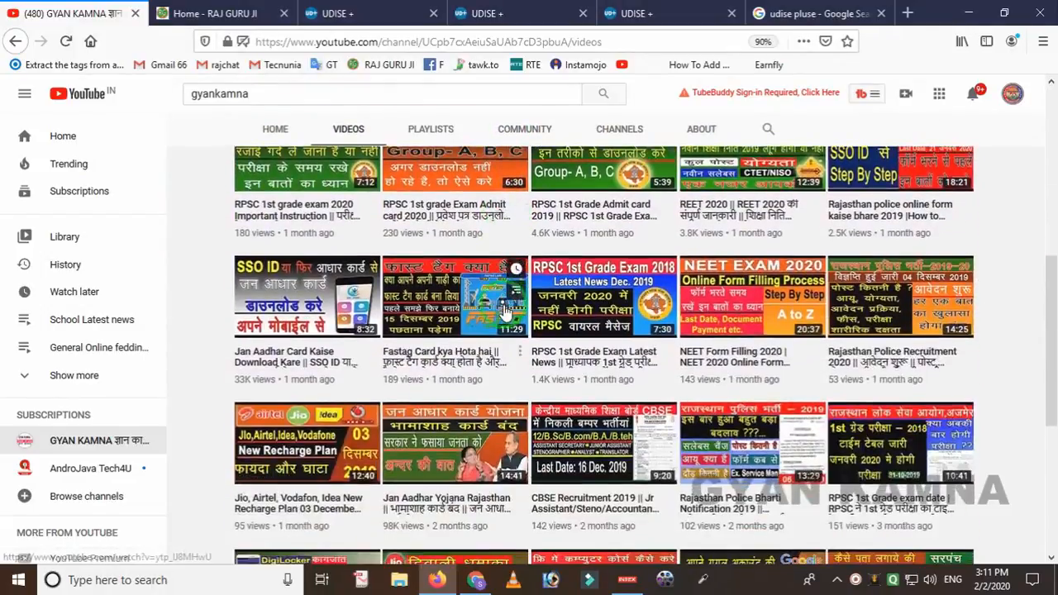
Return to the Raj Guru Ji website and look through the home page's download section, site updates, school links and job news.
click(235, 13)
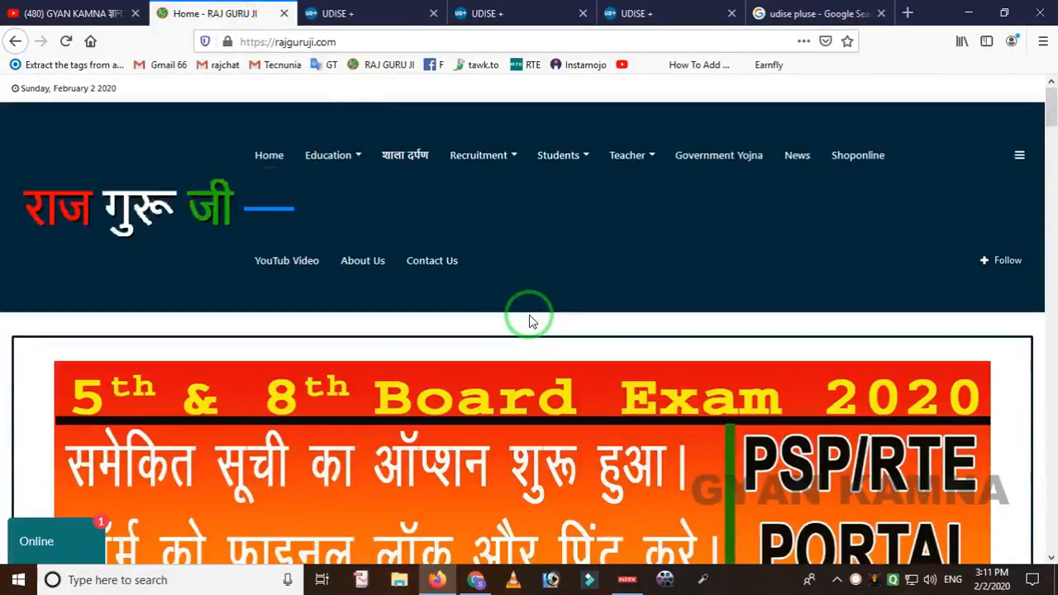
scroll(529, 321, down, 3)
scroll(527, 324, up, 3)
scroll(521, 321, up, 1)
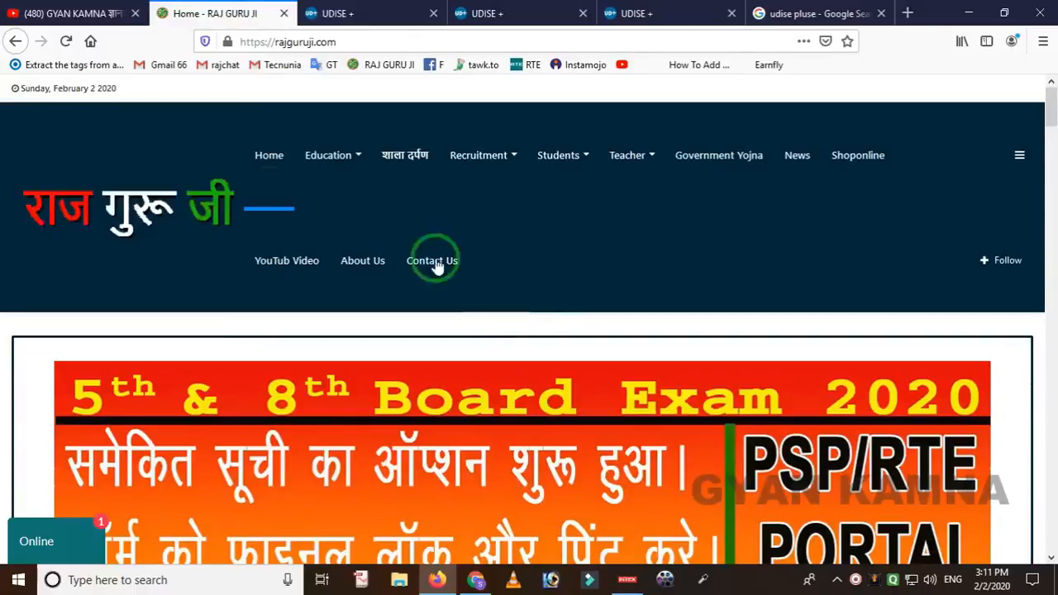
scroll(398, 231, down, 1)
scroll(400, 235, up, 1)
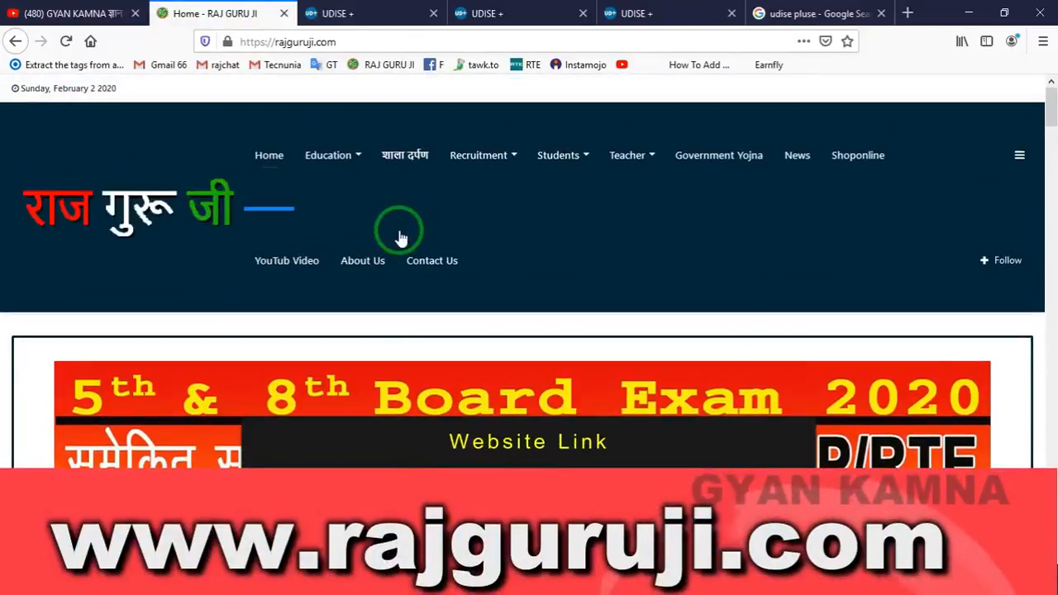
scroll(399, 237, down, 5)
scroll(399, 238, down, 1)
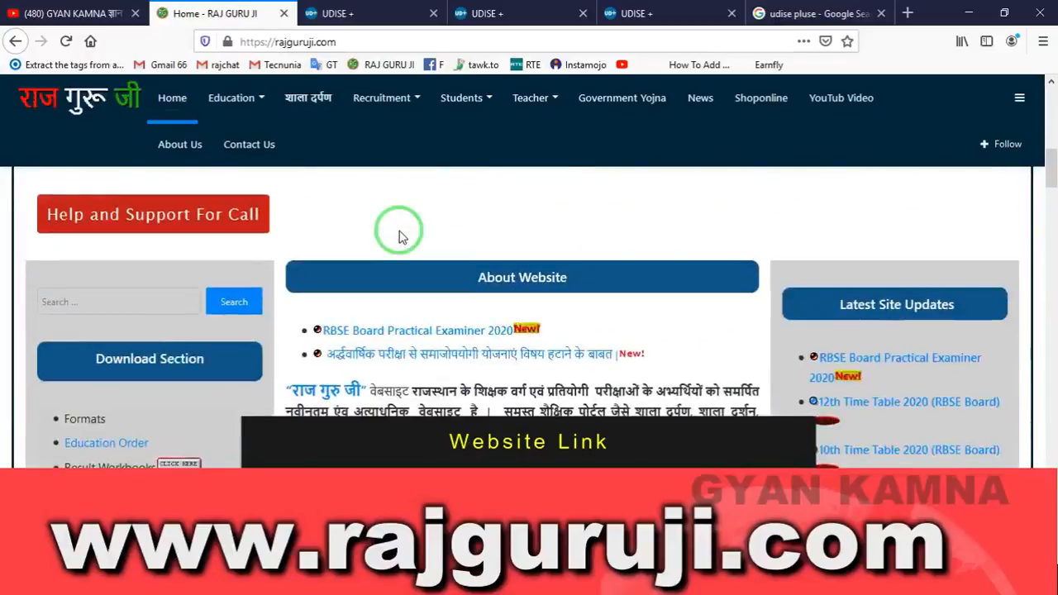
scroll(401, 236, down, 2)
scroll(403, 236, down, 7)
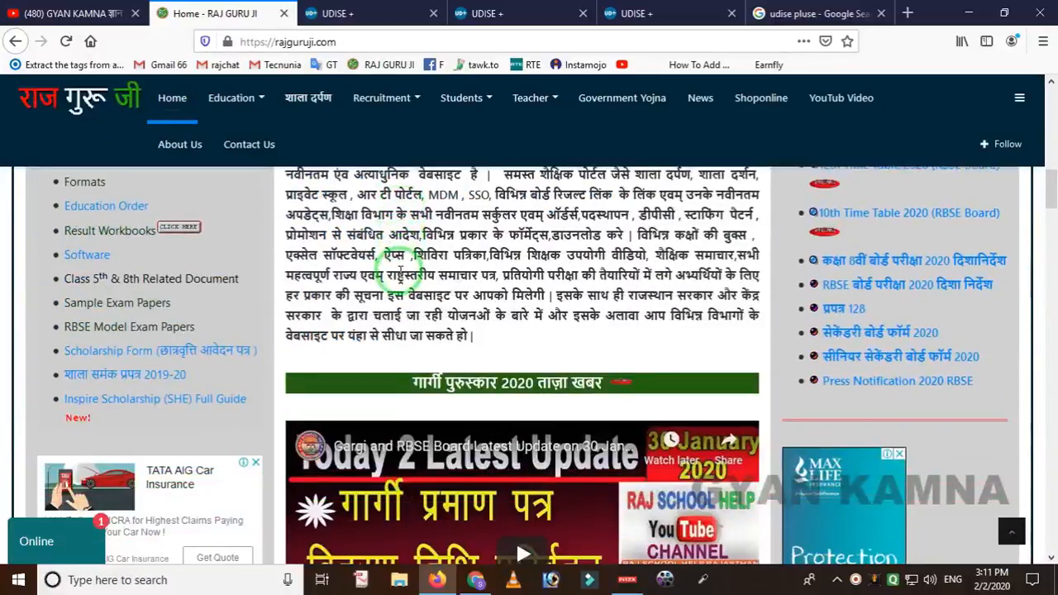
scroll(357, 322, down, 2)
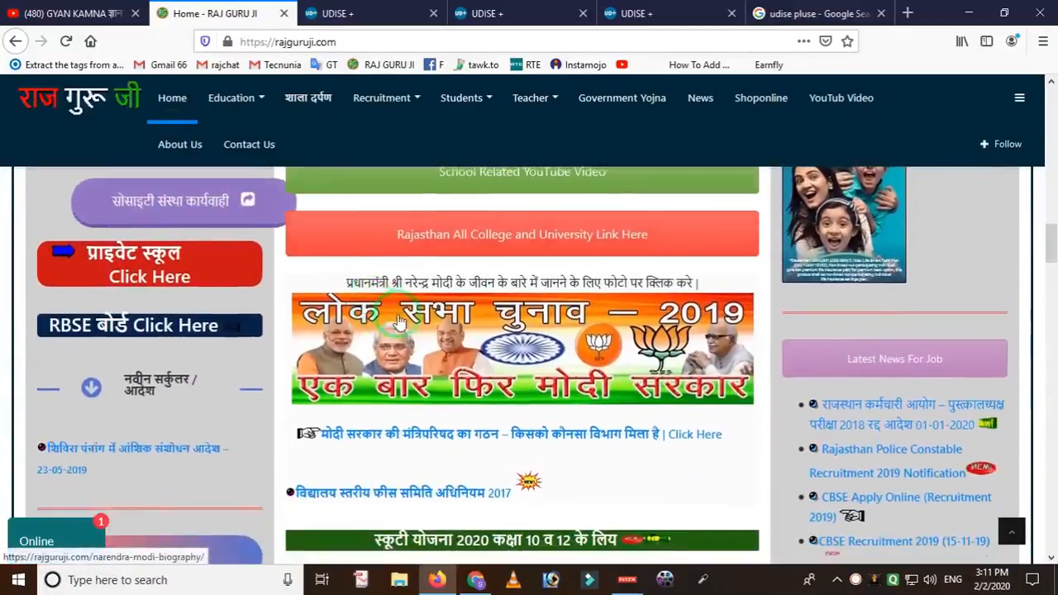
View the UDISE+ login page and return to the start of the GYAN KAMNA channel's video list.
click(351, 17)
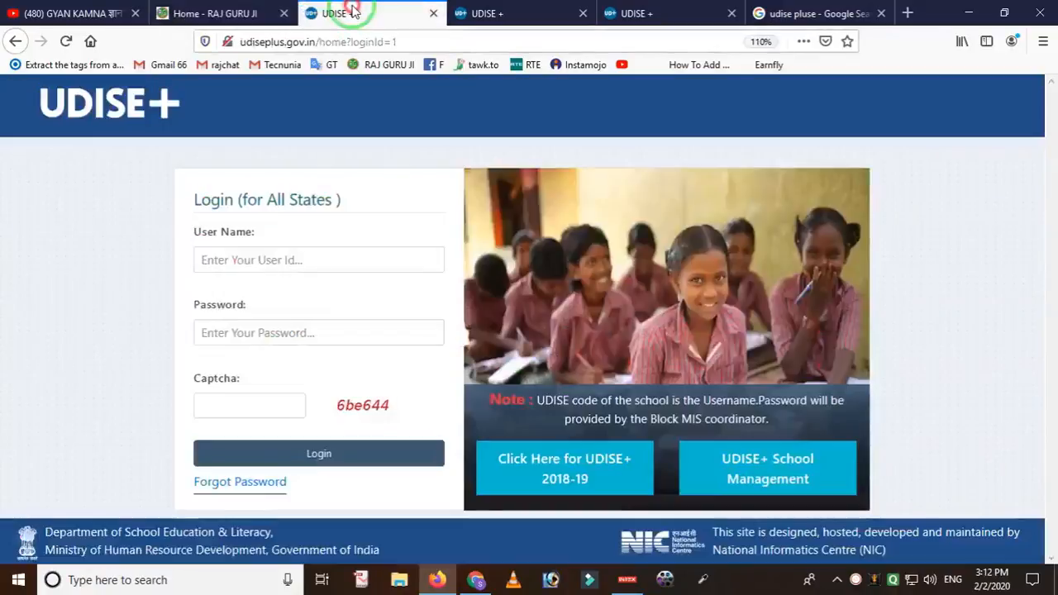
click(120, 13)
scroll(372, 173, up, 5)
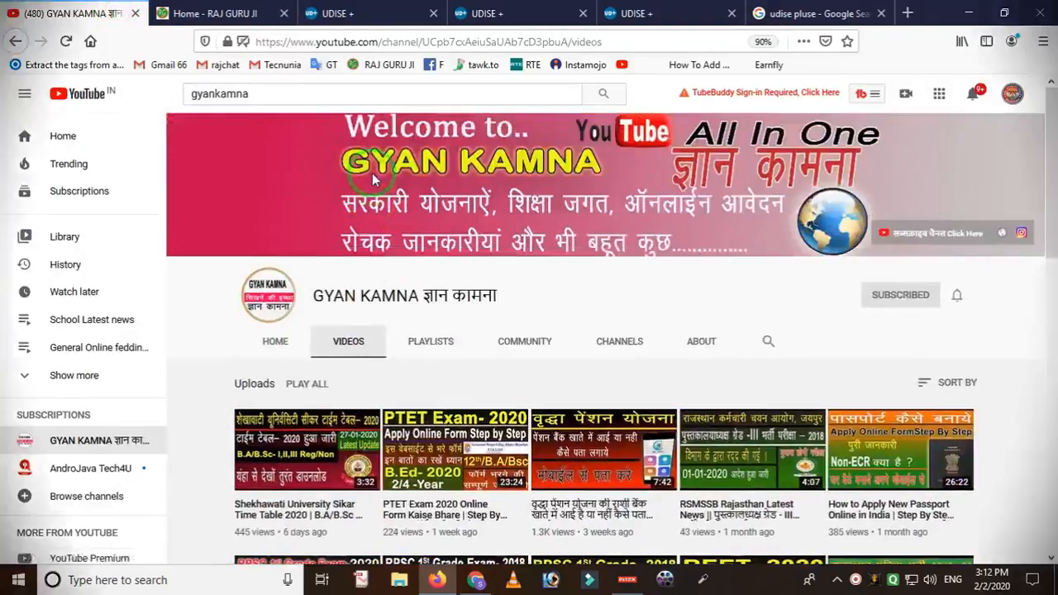